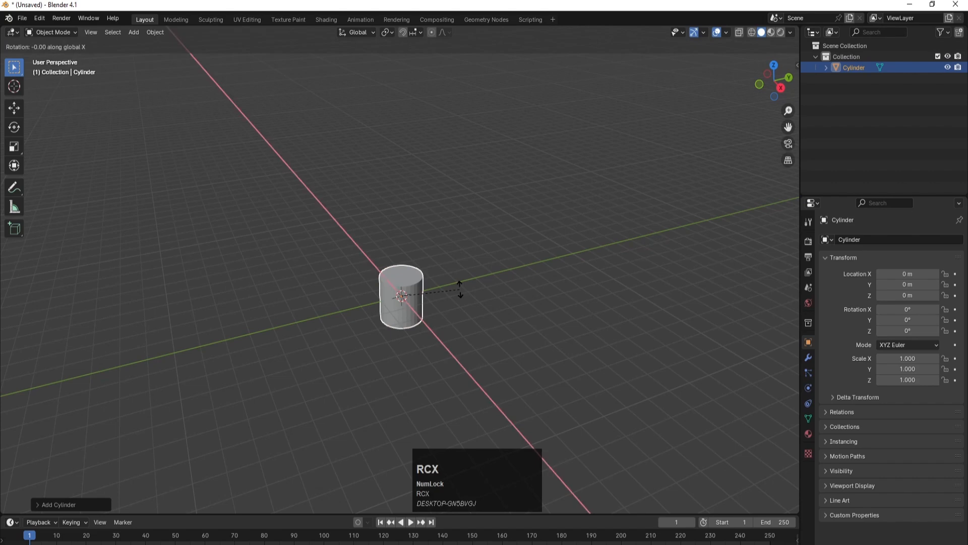
Rotate the cylinder 90° around the X axis and scale it by 8 along the Y axis
text(90)
key(Return)
middle_drag(474, 323, 443, 273)
text(sy)
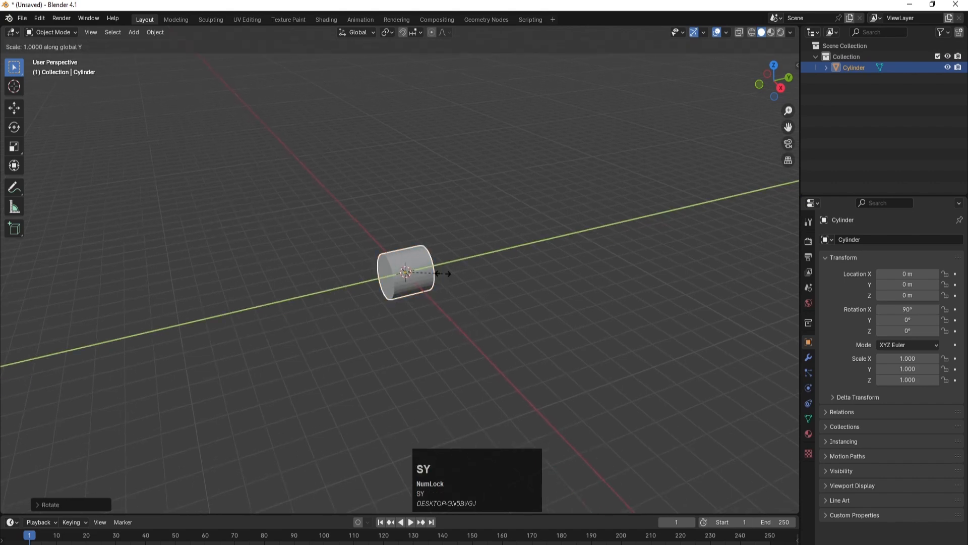
text(8)
click(443, 274)
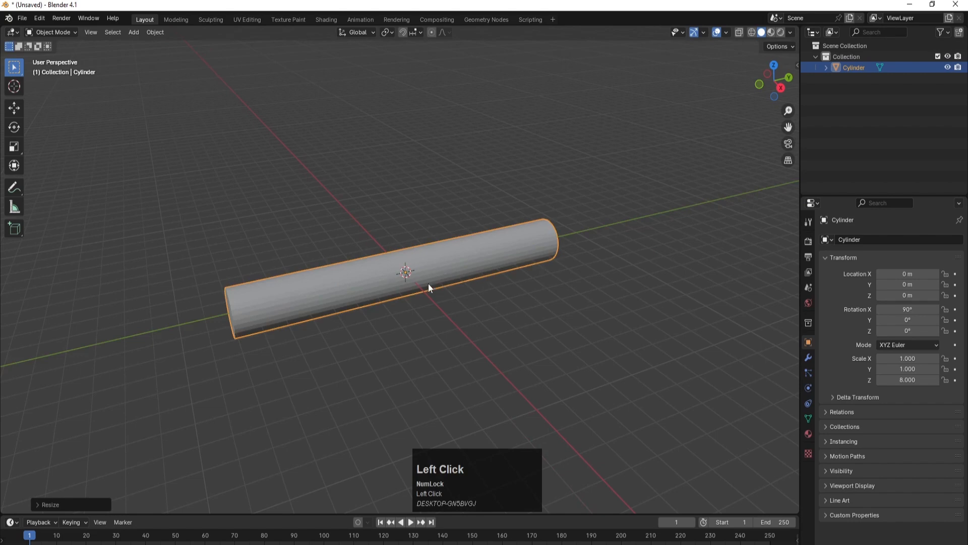
Apply the scale of the stretched cylinder
middle_drag(316, 343, 338, 349)
key(ctrl+a)
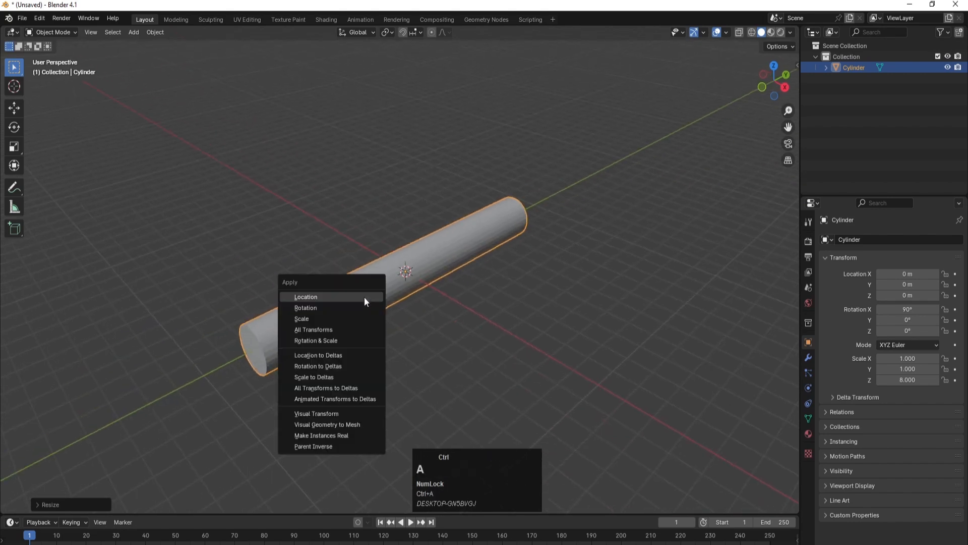
click(320, 319)
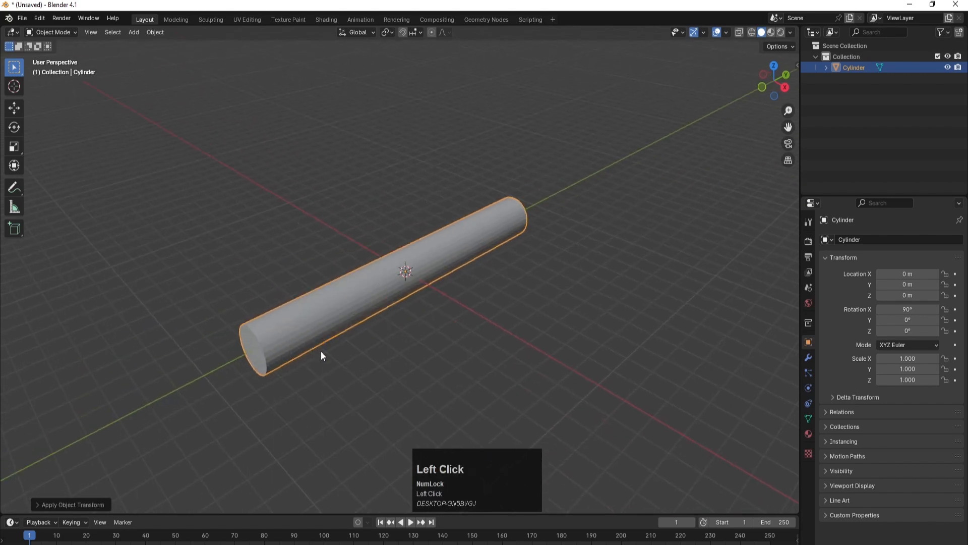
Delete the cap faces at both ends of the cylinder to turn it into an open tube
key(Tab)
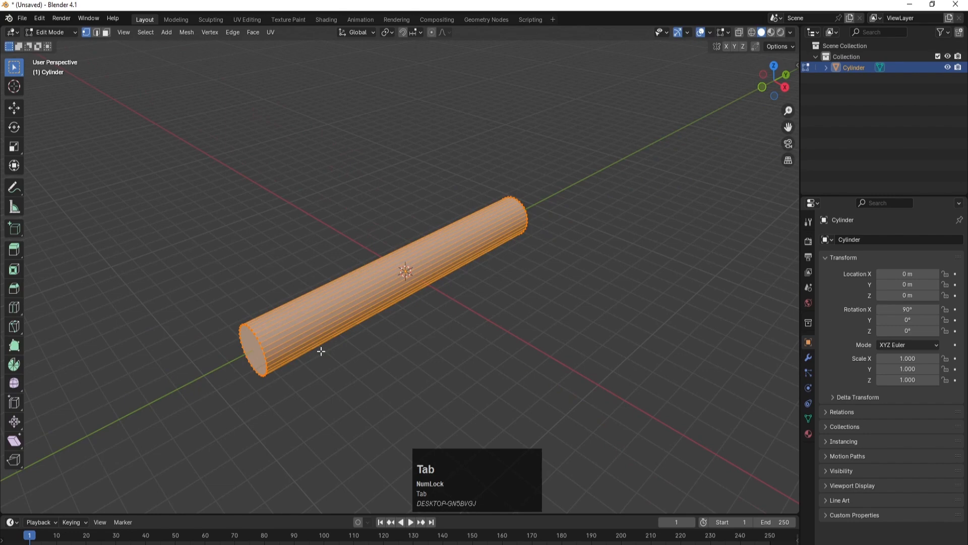
key(3)
click(254, 340)
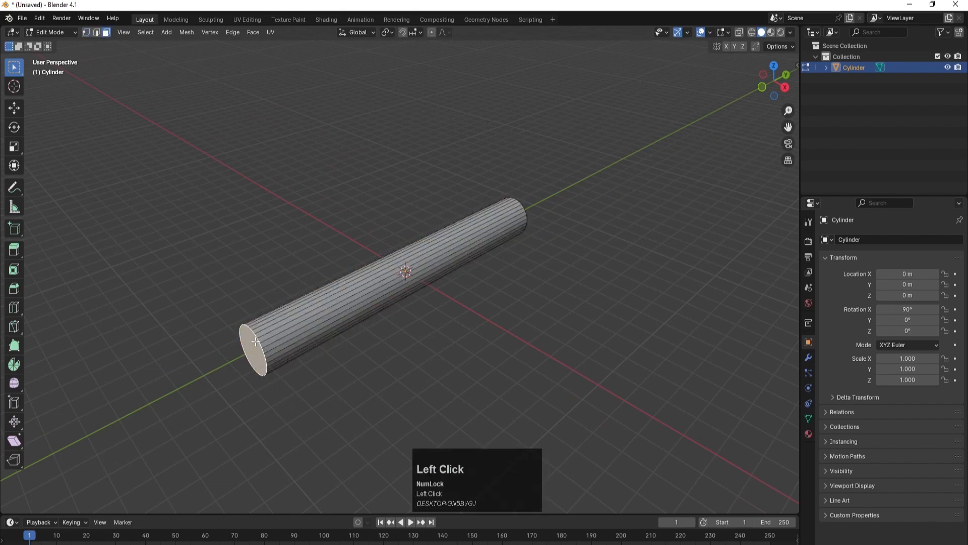
key(x)
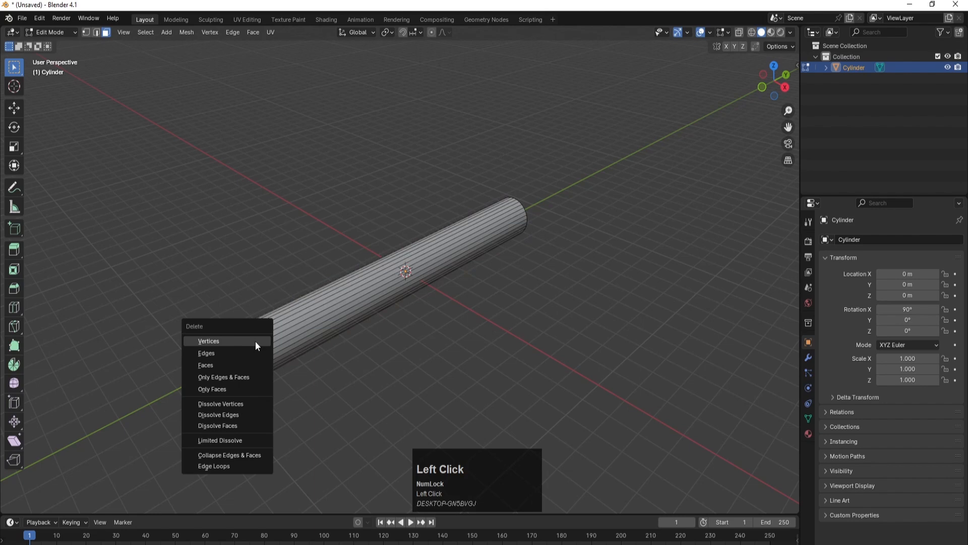
click(216, 366)
middle_drag(359, 383, 477, 281)
click(515, 306)
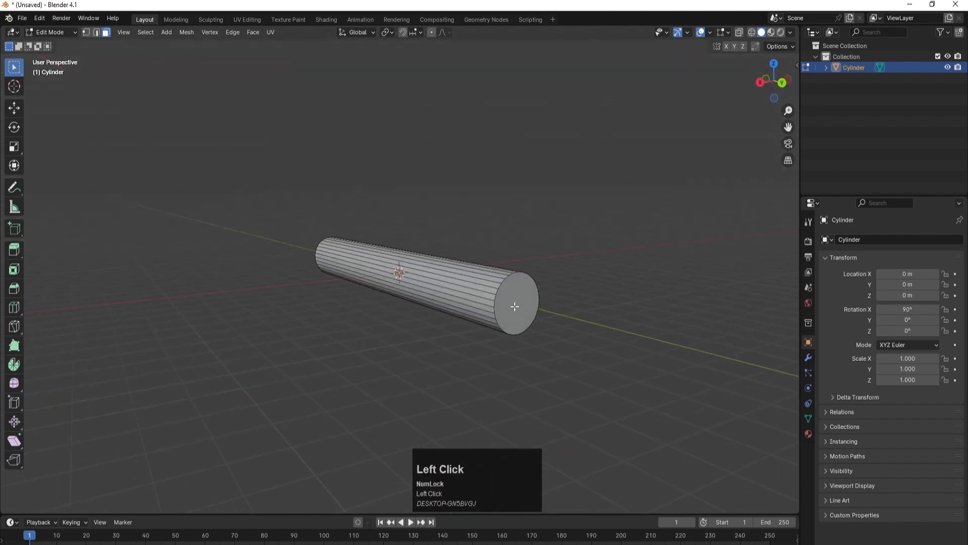
key(x)
click(515, 307)
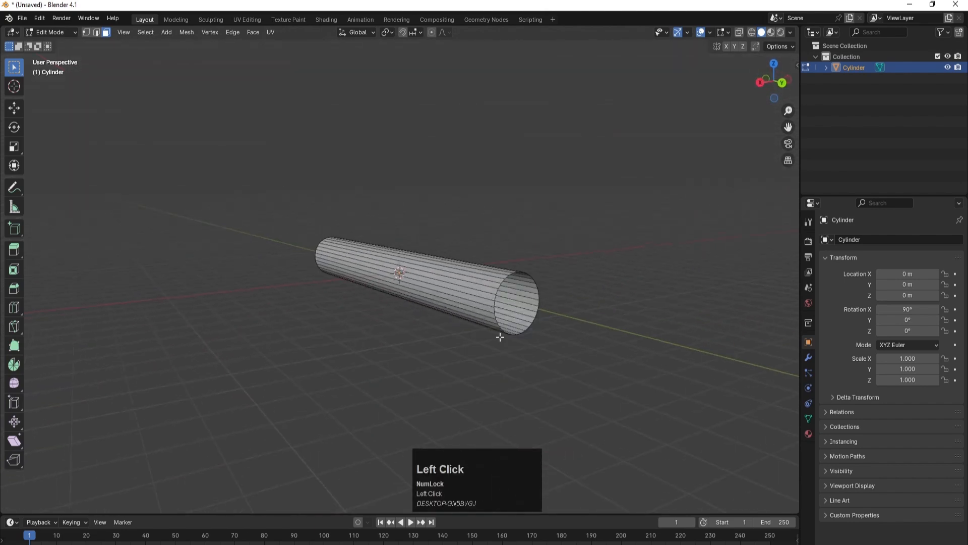
Add many evenly spaced loop cuts along the whole length of the tube and return to Object Mode
middle_drag(499, 334, 451, 298)
key(a)
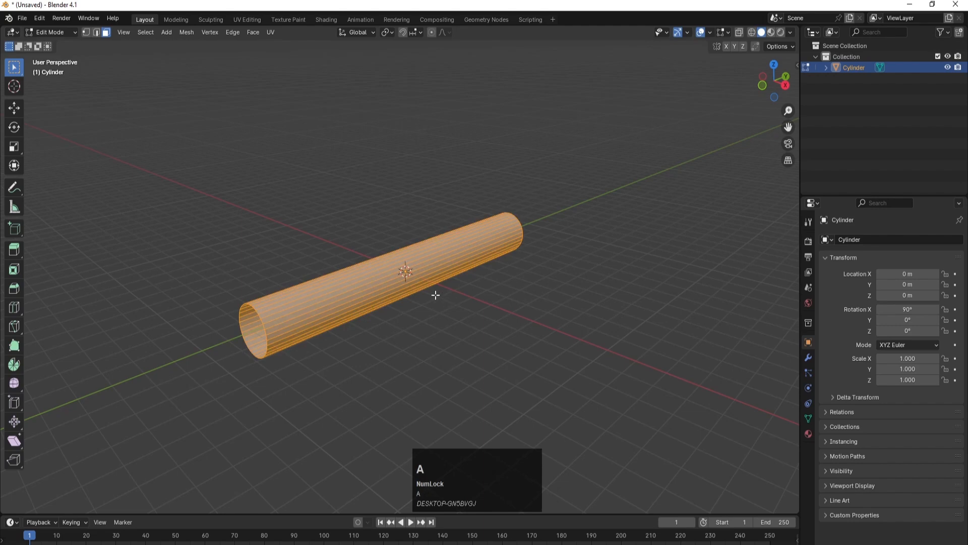
key(ctrl+r)
scroll(405, 272, up, 19)
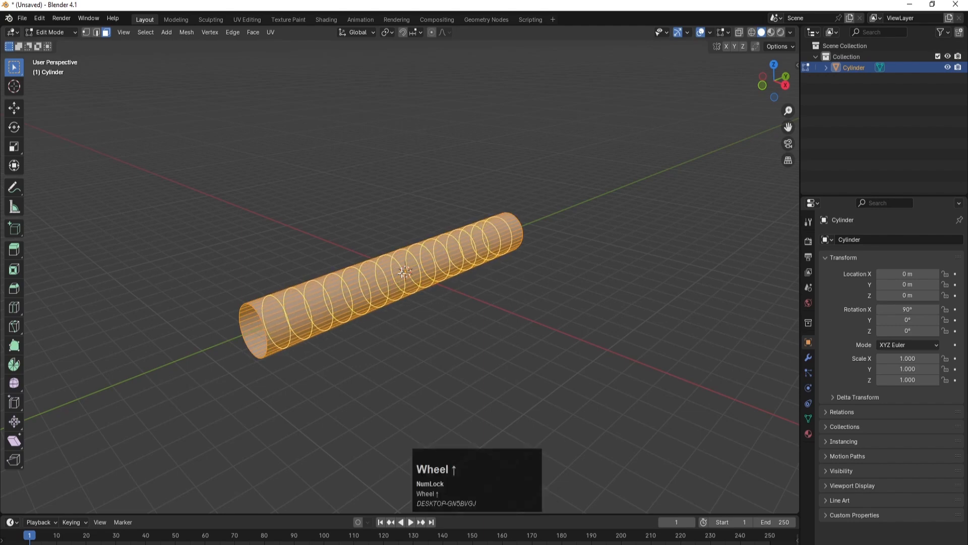
scroll(404, 272, up, 6)
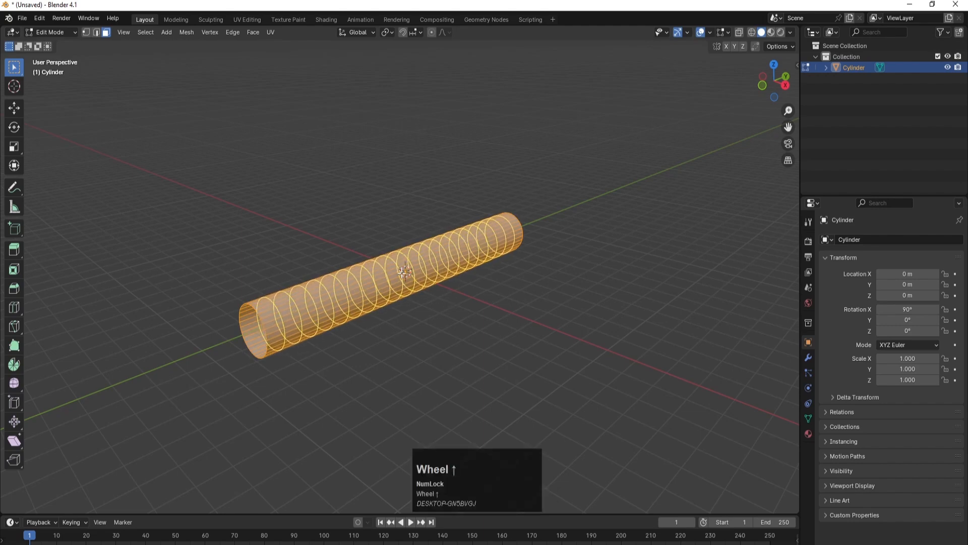
click(403, 272)
scroll(397, 331, up, 1)
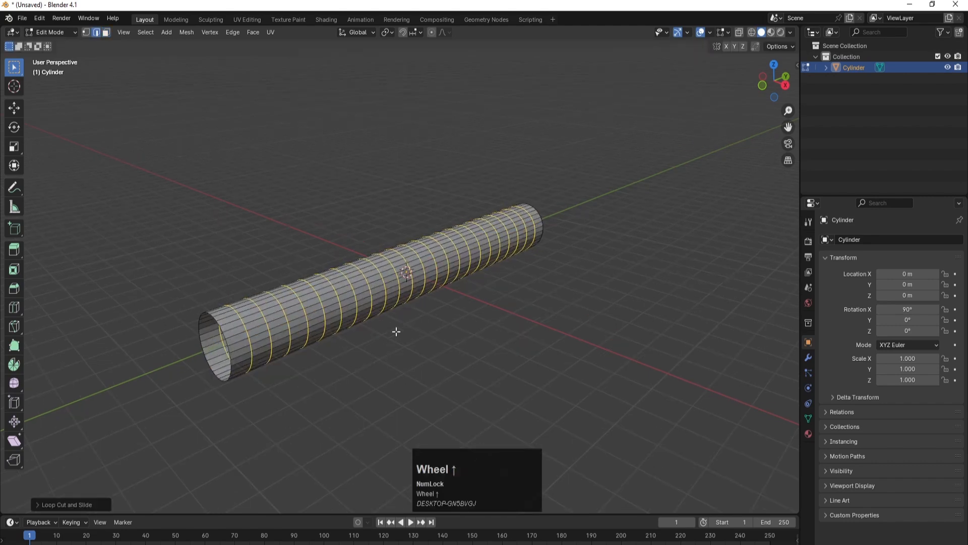
key(Tab)
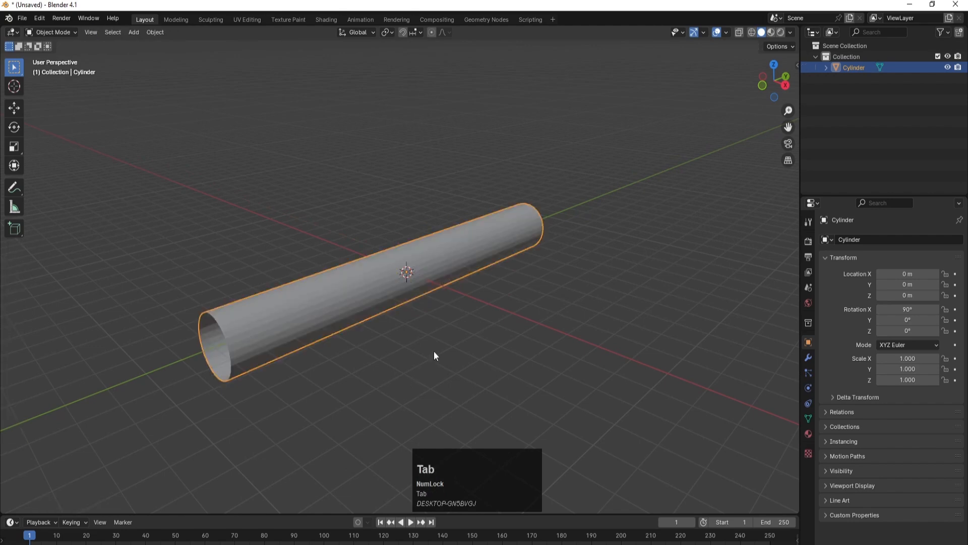
Add a Subdivision Surface modifier with viewport level 1 to the tube and apply it
click(434, 350)
click(337, 306)
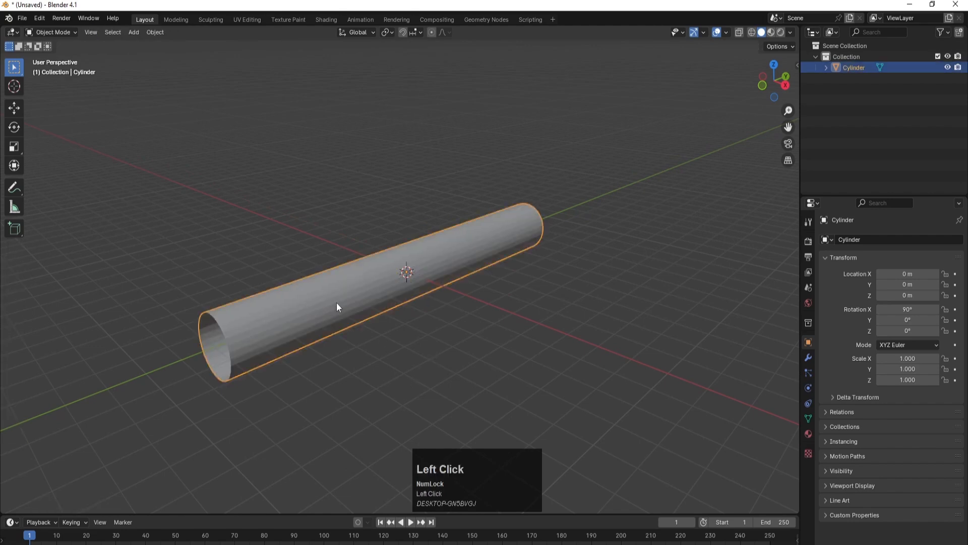
click(807, 357)
click(846, 243)
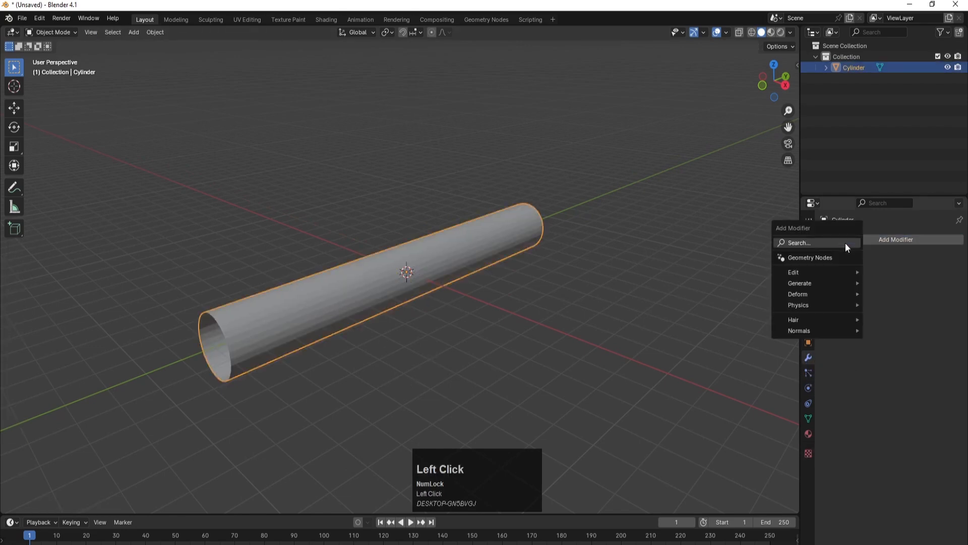
click(829, 242)
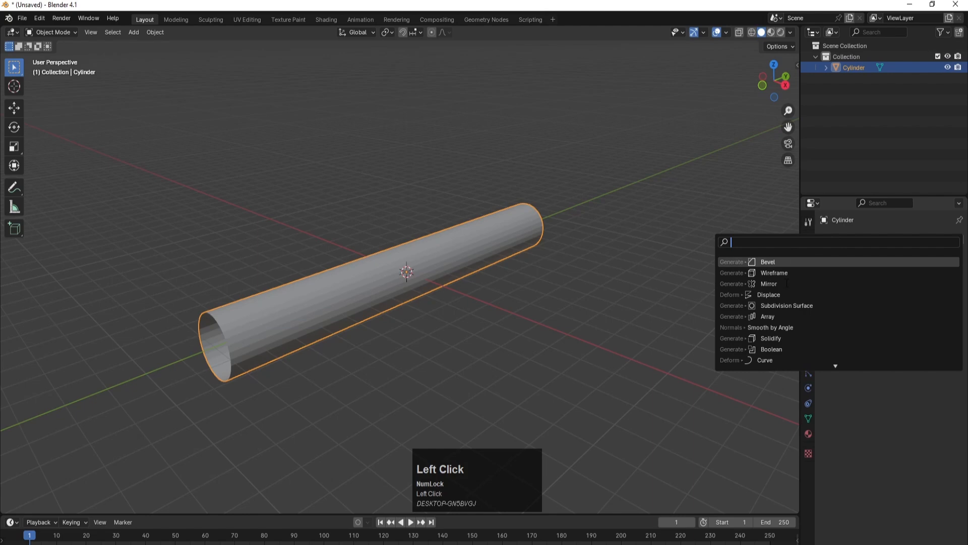
click(786, 305)
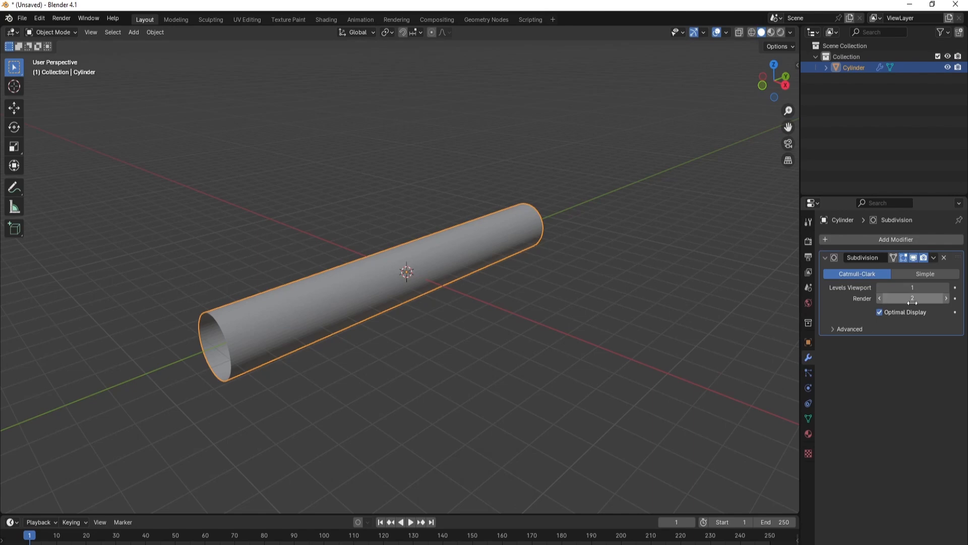
click(933, 257)
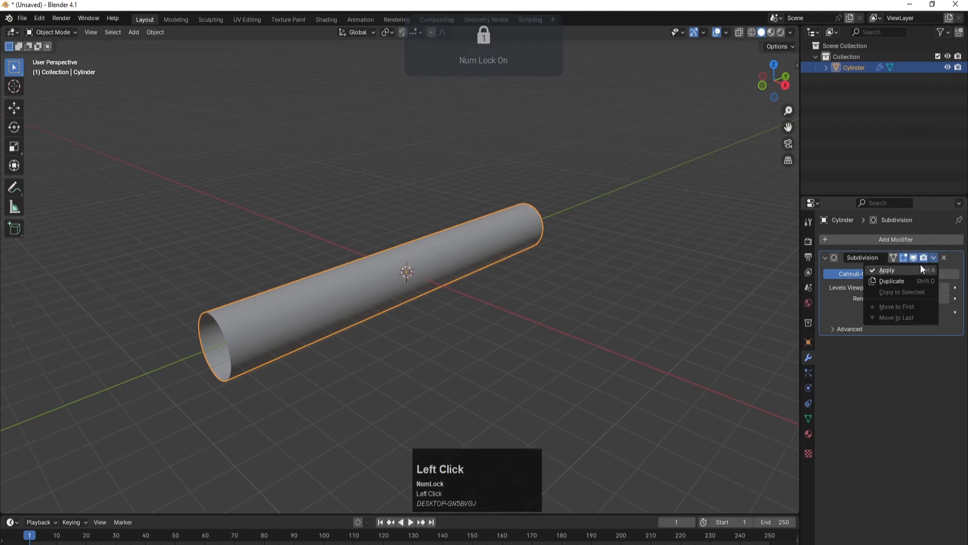
click(921, 264)
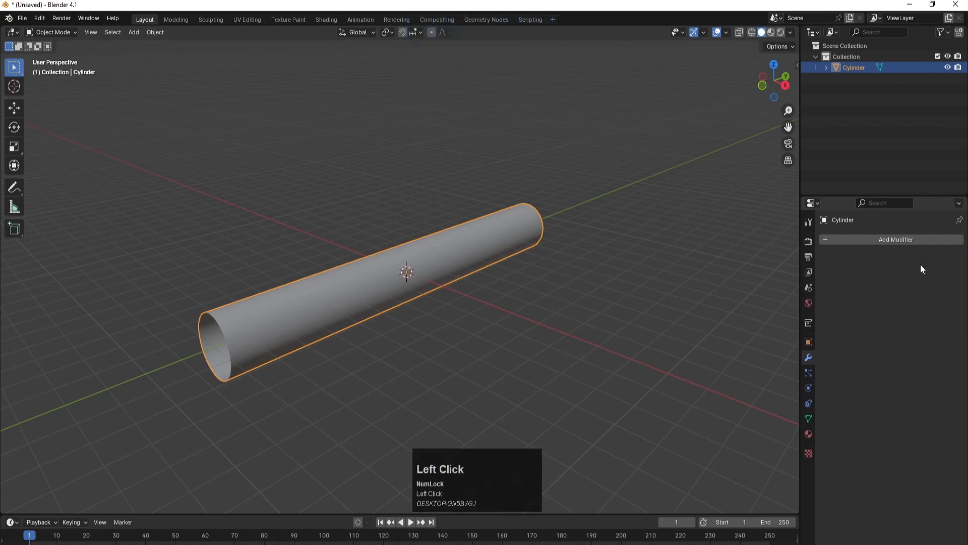
Add a Displace modifier to the tube
click(834, 240)
click(833, 239)
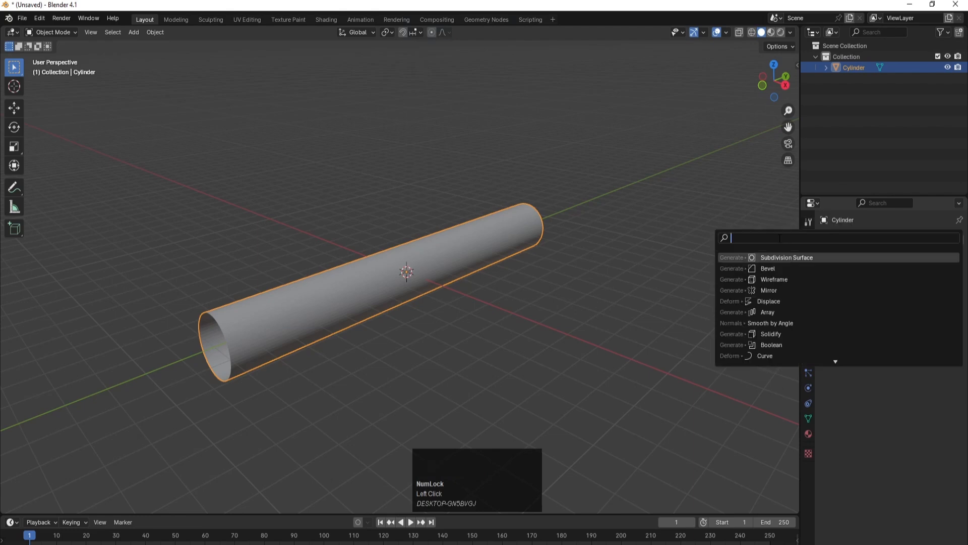
text(disp)
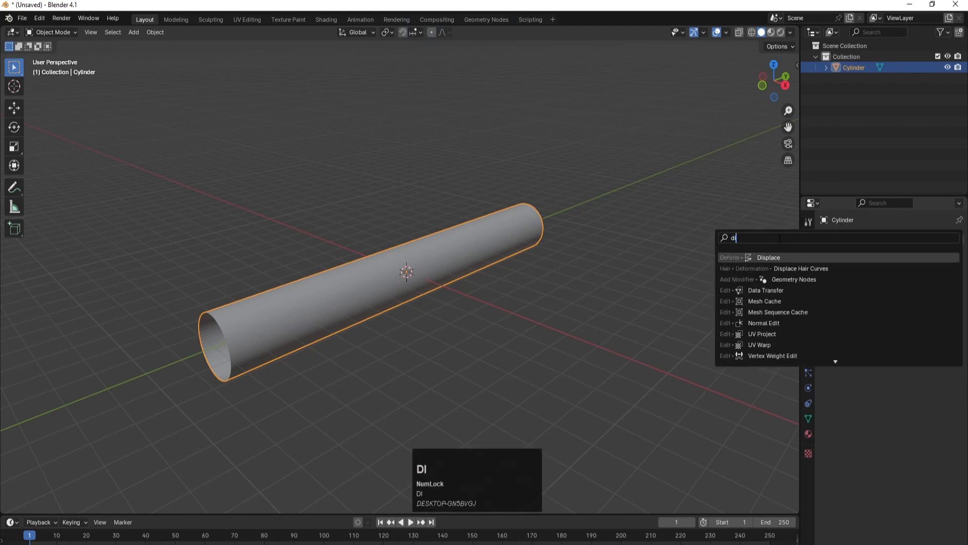
click(783, 258)
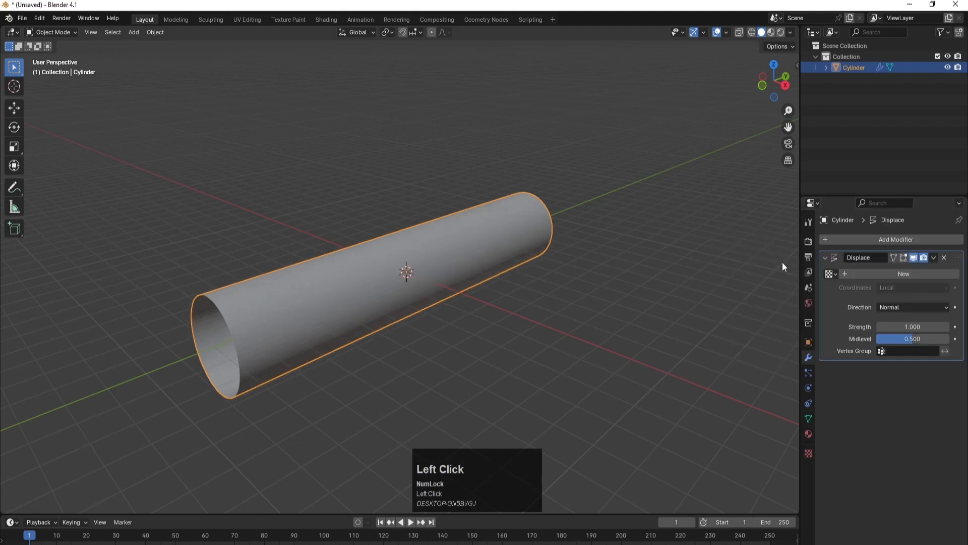
Create a new texture for the Displace modifier and set its type to Clouds
middle_drag(370, 323, 404, 298)
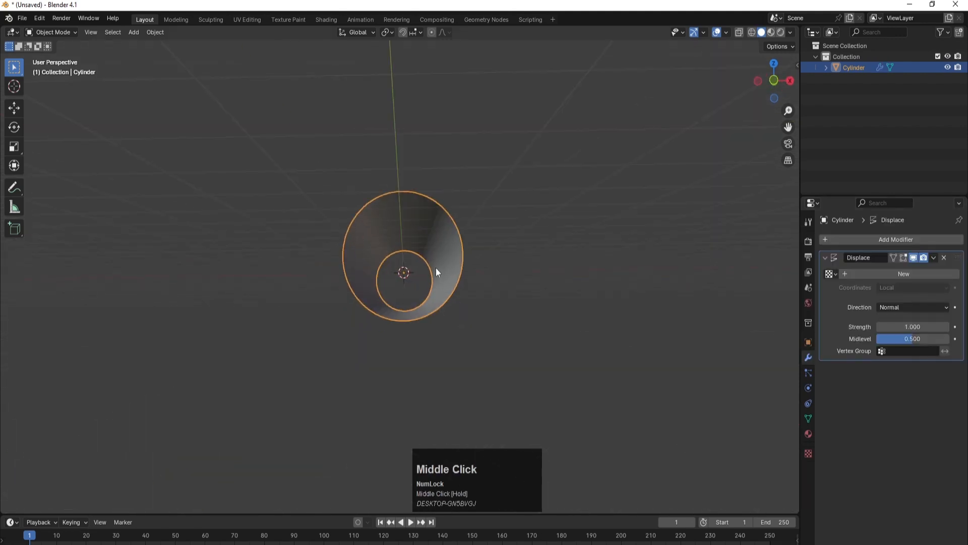
scroll(441, 295, up, 6)
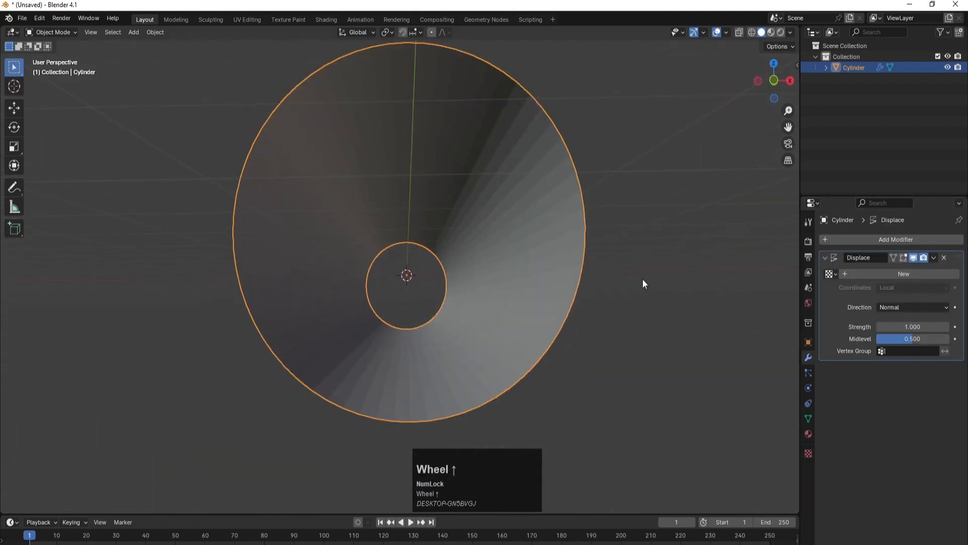
click(865, 273)
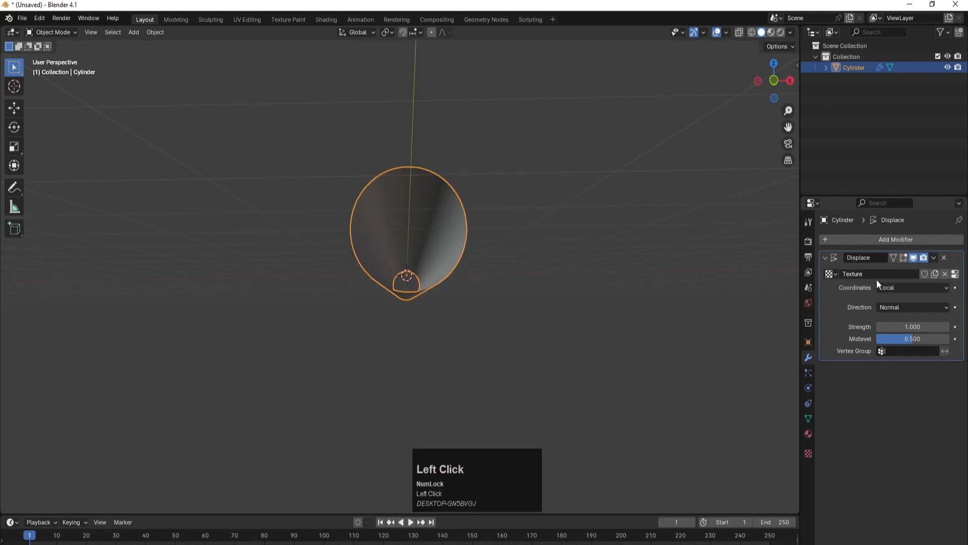
click(955, 273)
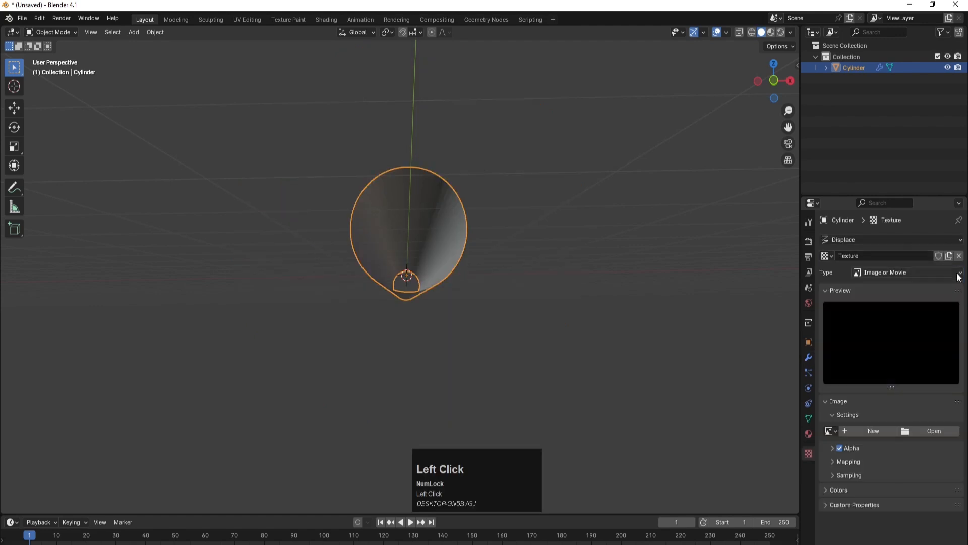
click(897, 272)
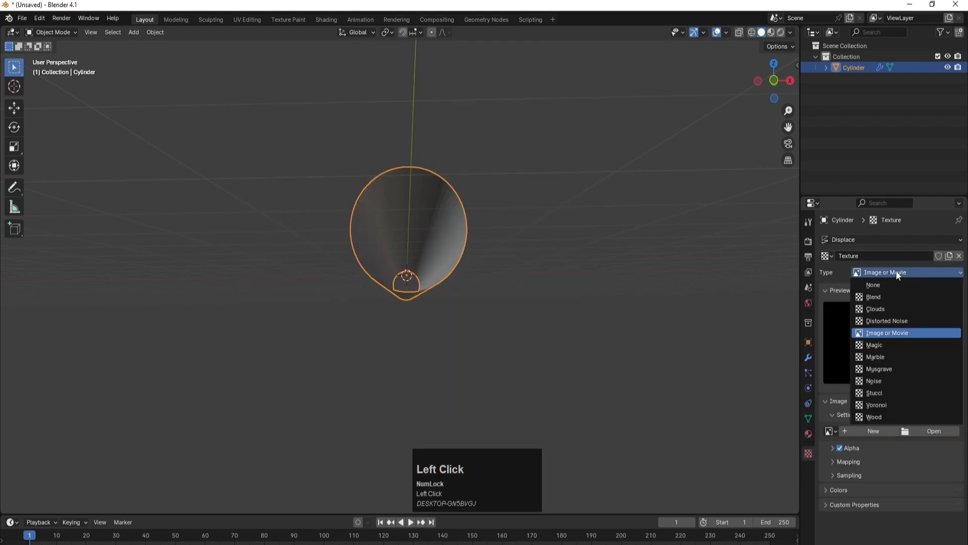
click(881, 304)
middle_drag(546, 286, 544, 289)
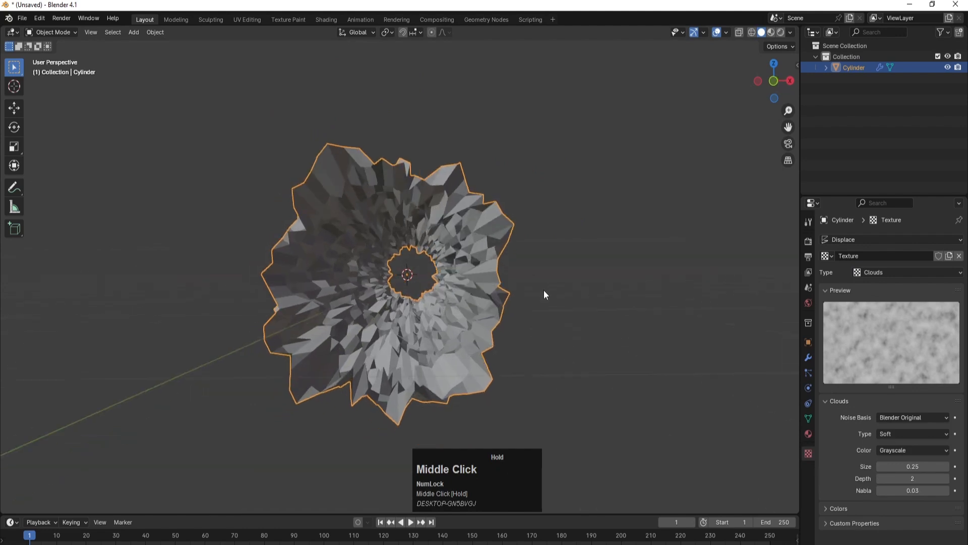
Set the Clouds texture's size to 2 and its depth to 2
click(907, 468)
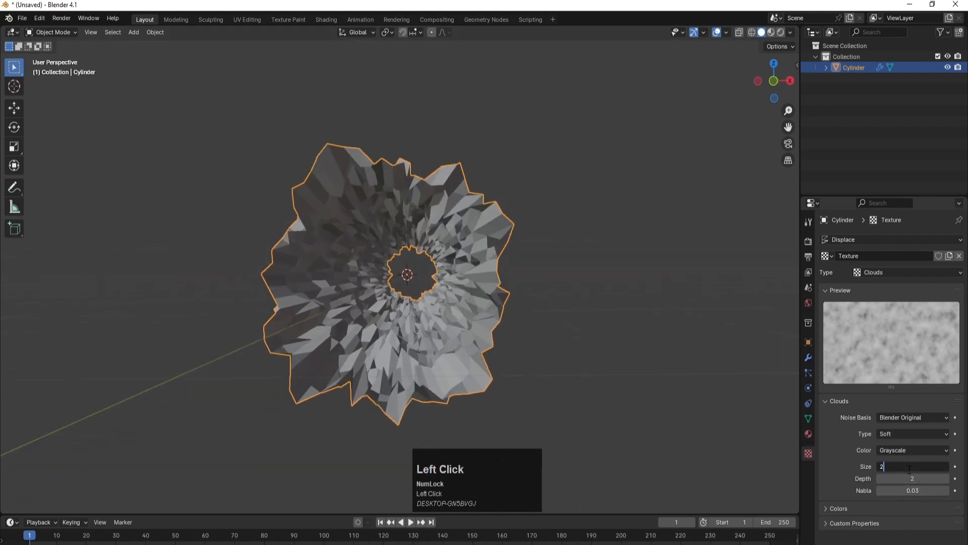
text(2)
key(Return)
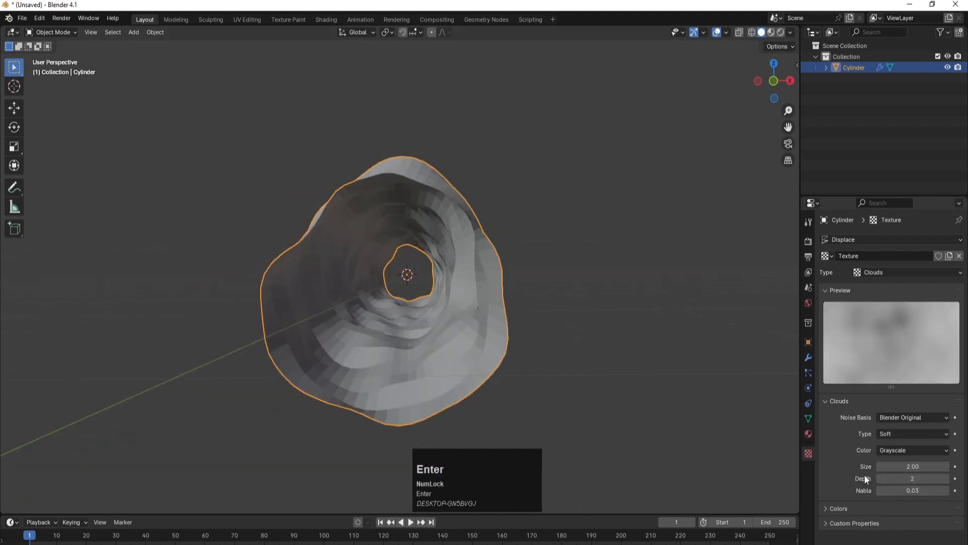
drag(912, 478, 913, 479)
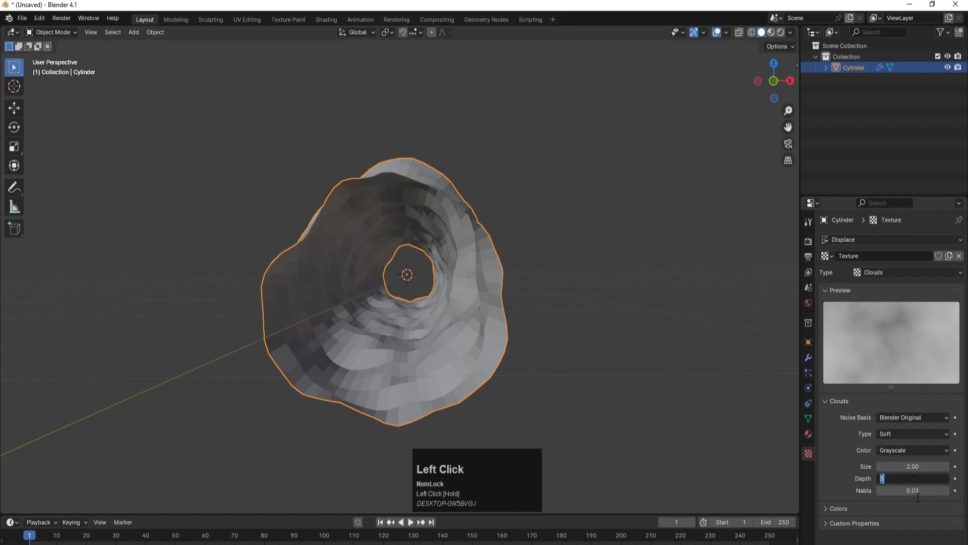
text(2)
key(Return)
Shade the displaced tube smooth and deselect it
click(600, 301)
middle_drag(461, 320, 470, 288)
click(470, 289)
right_click(470, 285)
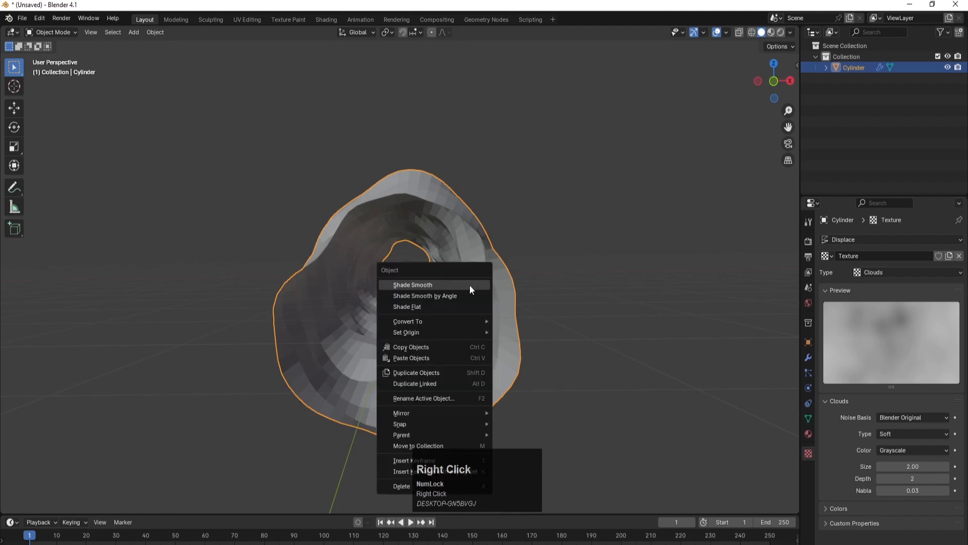
click(470, 284)
click(518, 317)
middle_drag(518, 318, 443, 295)
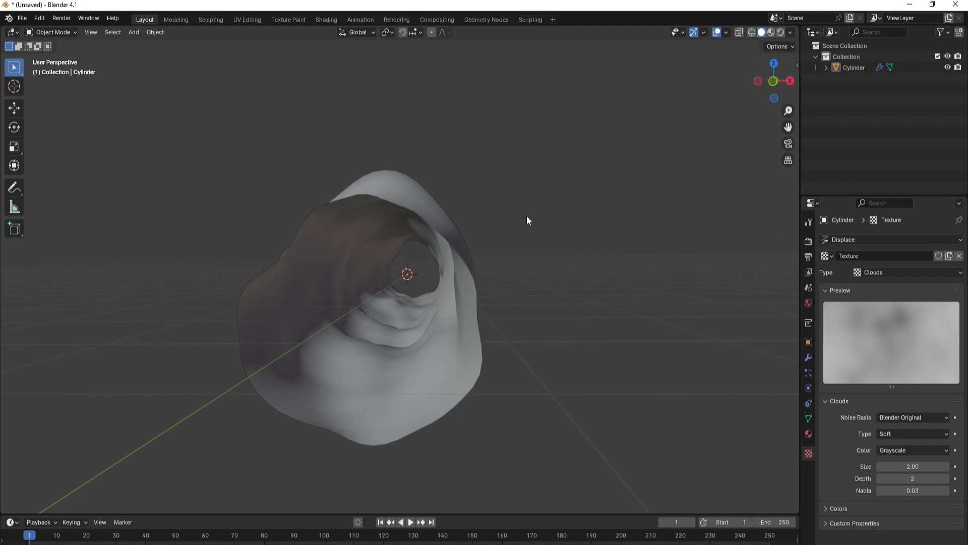
Add a Bézier circle at the tunnel's centre, rename it path, and deselect it
key(shift+a)
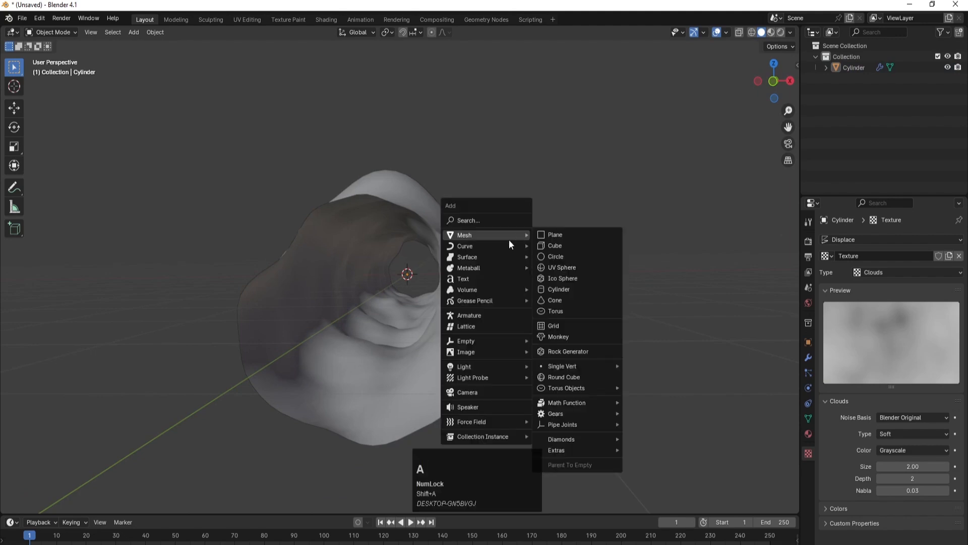
mouse_move(503, 246)
click(559, 254)
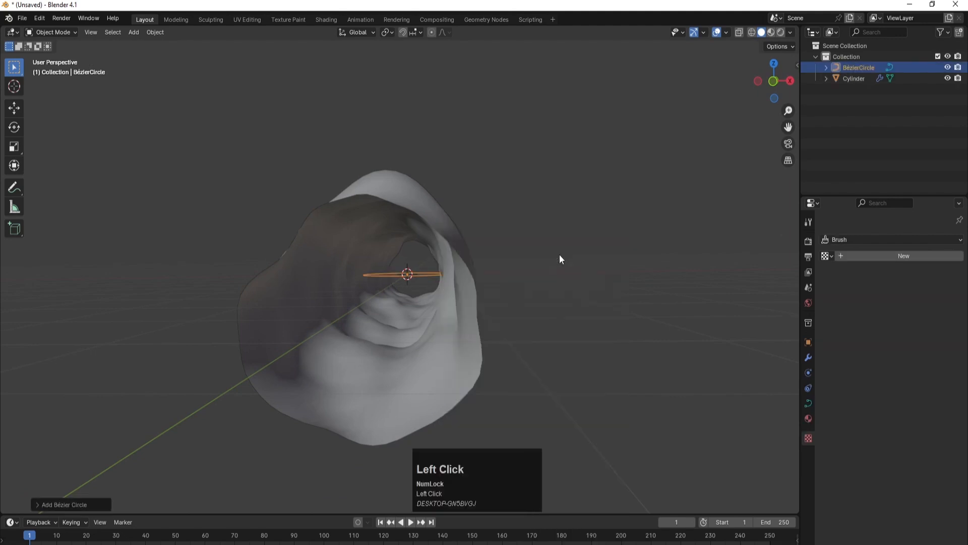
double_click(858, 67)
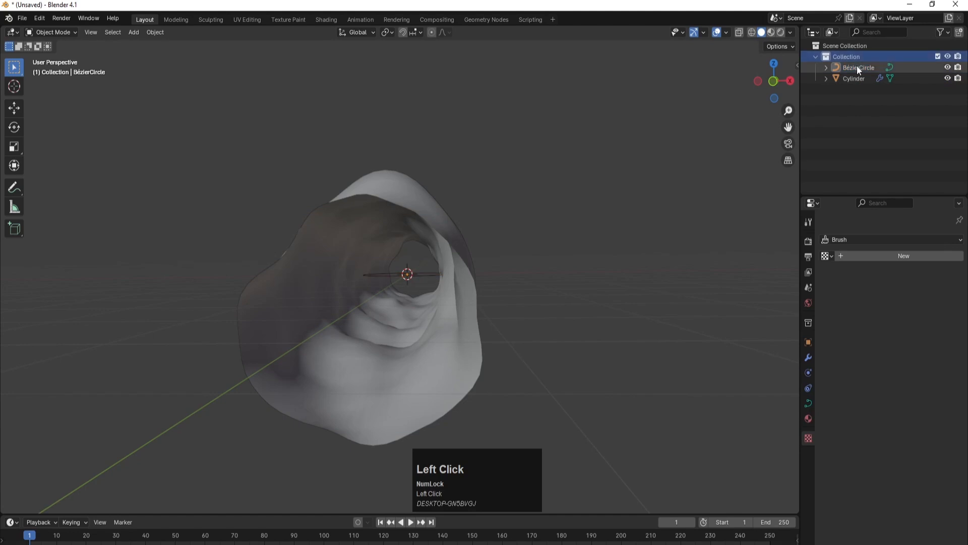
text(path)
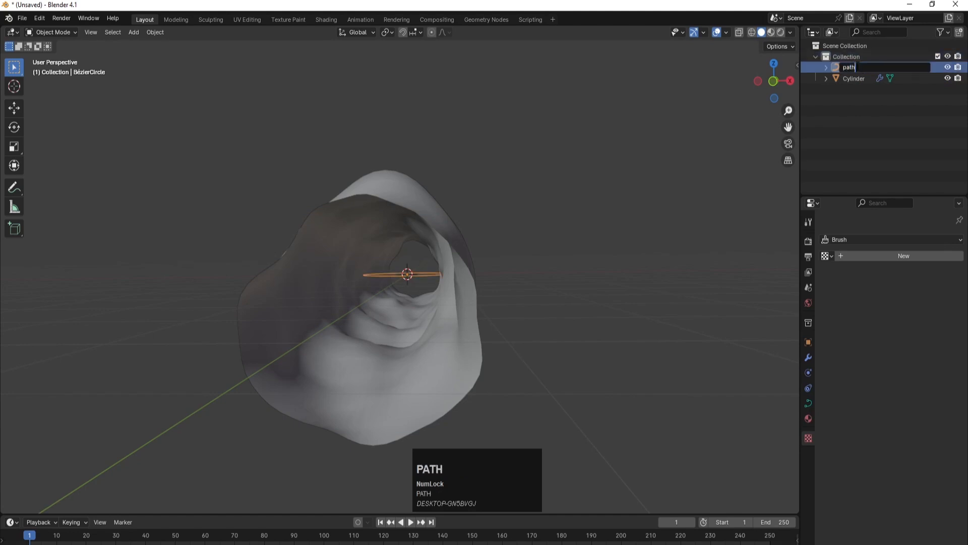
key(Return)
click(542, 203)
Add a Plain Axes empty and rename it move
key(shift+a)
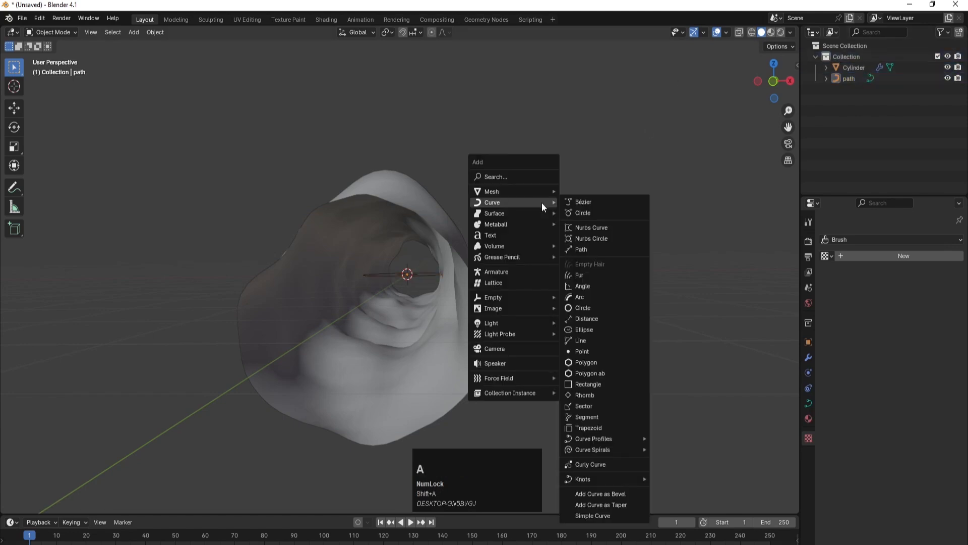
mouse_move(500, 299)
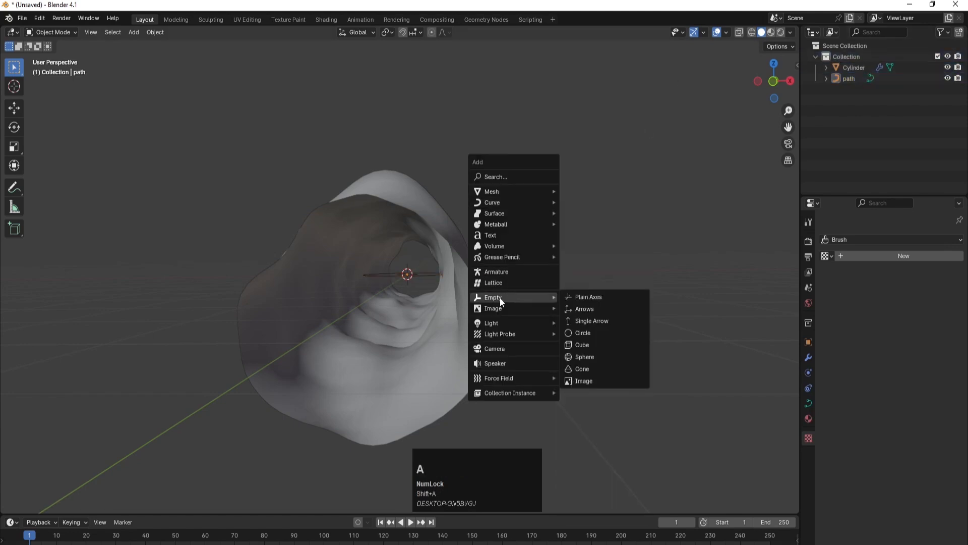
click(596, 296)
double_click(855, 77)
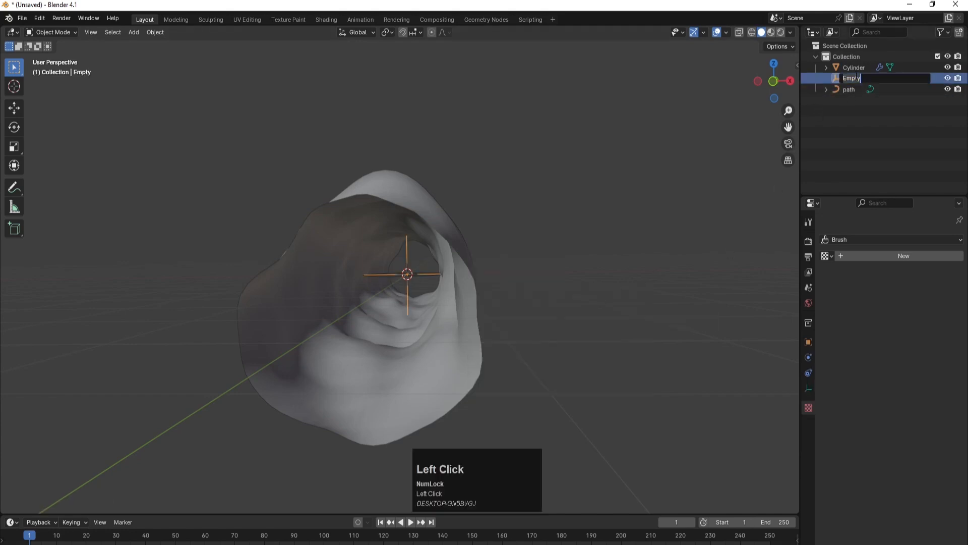
text(move)
key(Return)
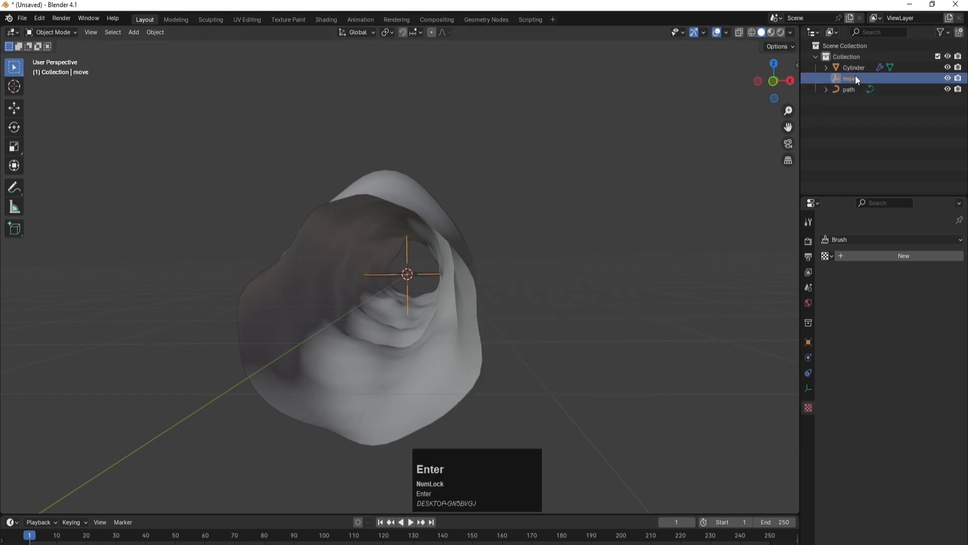
Give the move empty a Follow Path constraint with the path circle as its target
click(806, 371)
click(905, 239)
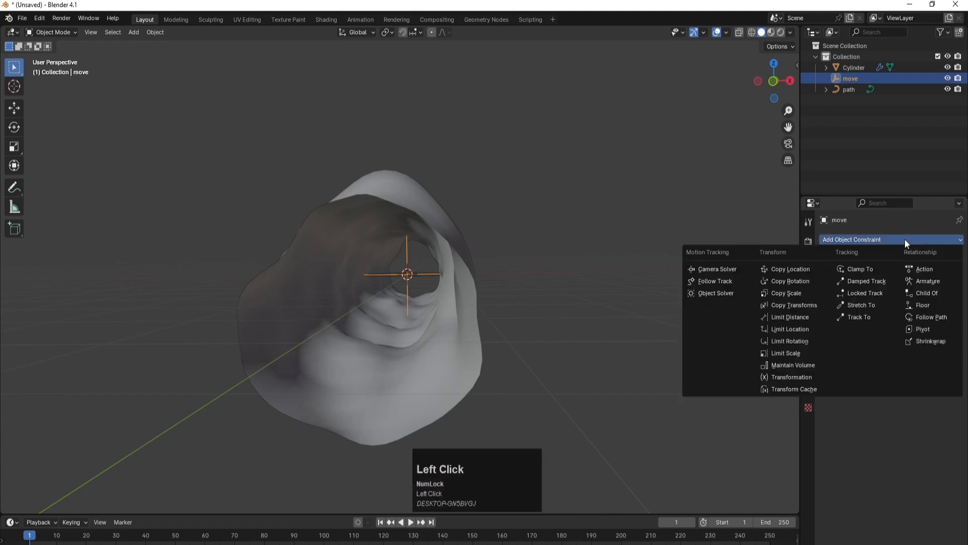
click(937, 319)
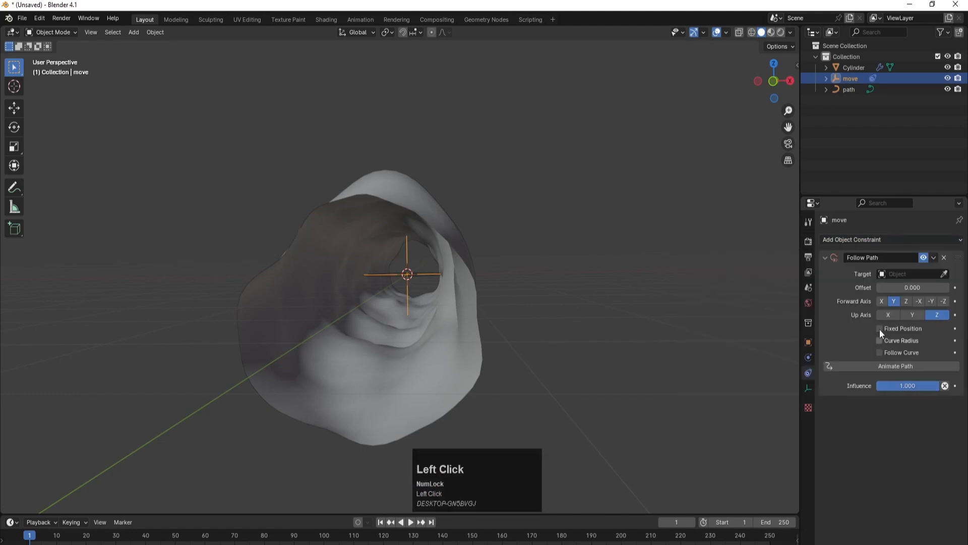
click(902, 276)
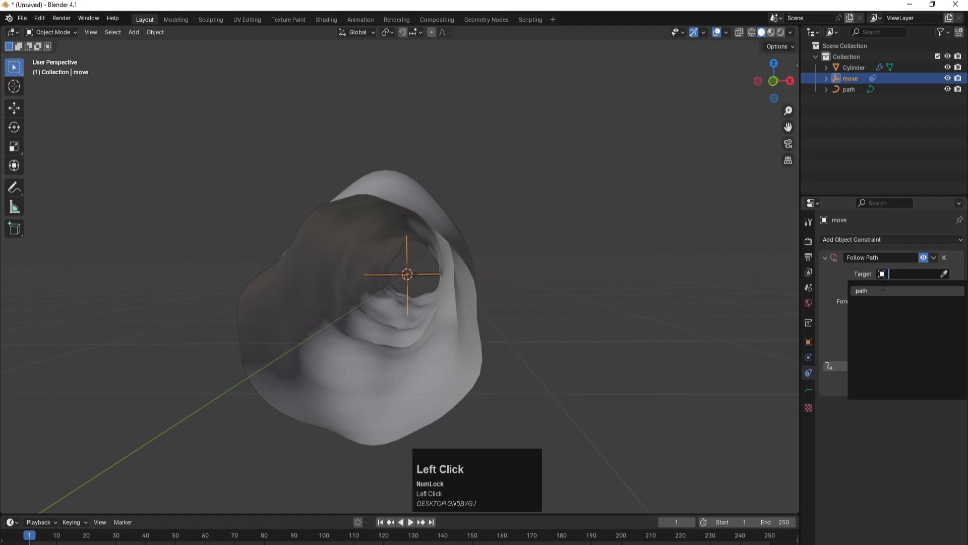
click(883, 290)
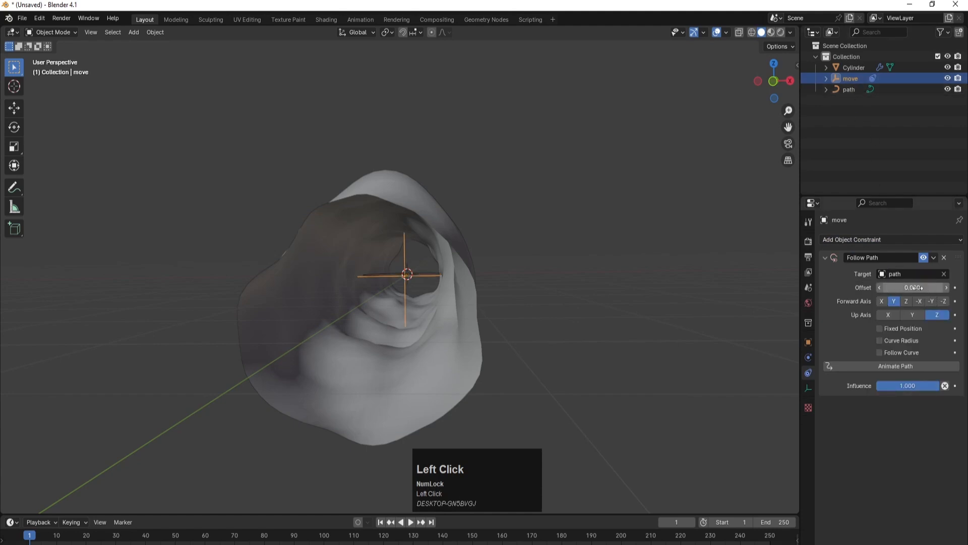
Try out the Follow Path offset on the empty and reset it to 0
mouse_move(915, 288)
mouse_down()
mouse_move(938, 286)
mouse_move(924, 289)
mouse_up()
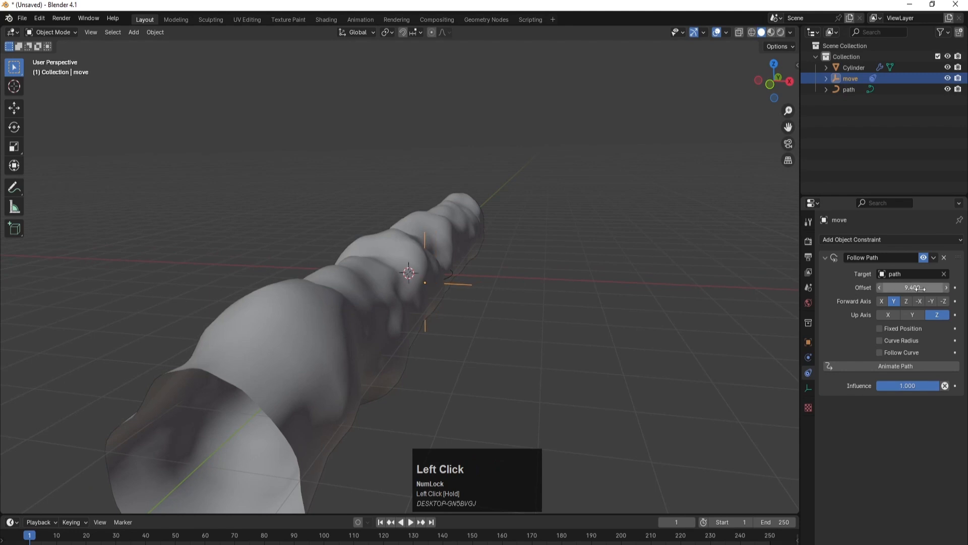
click(913, 288)
text(0)
key(Return)
Hide the cylinder and preview the empty's travel around the circle by varying the offset, resetting it to 0
click(948, 67)
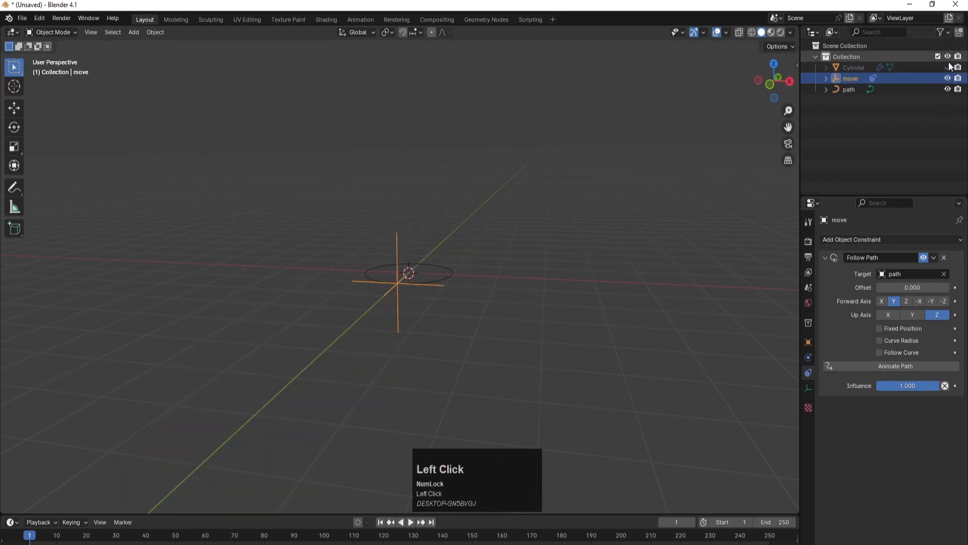
drag(893, 287, 931, 290)
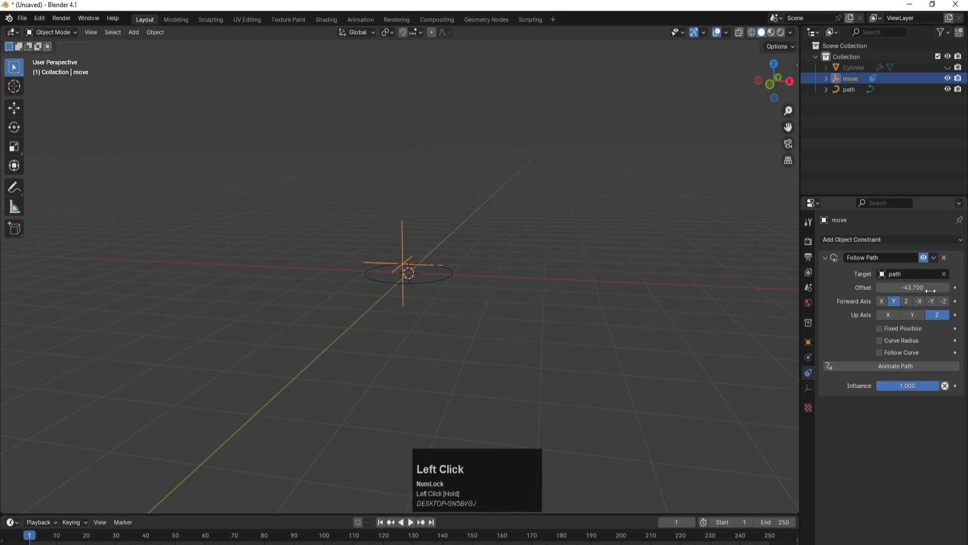
click(930, 290)
text(0)
key(Return)
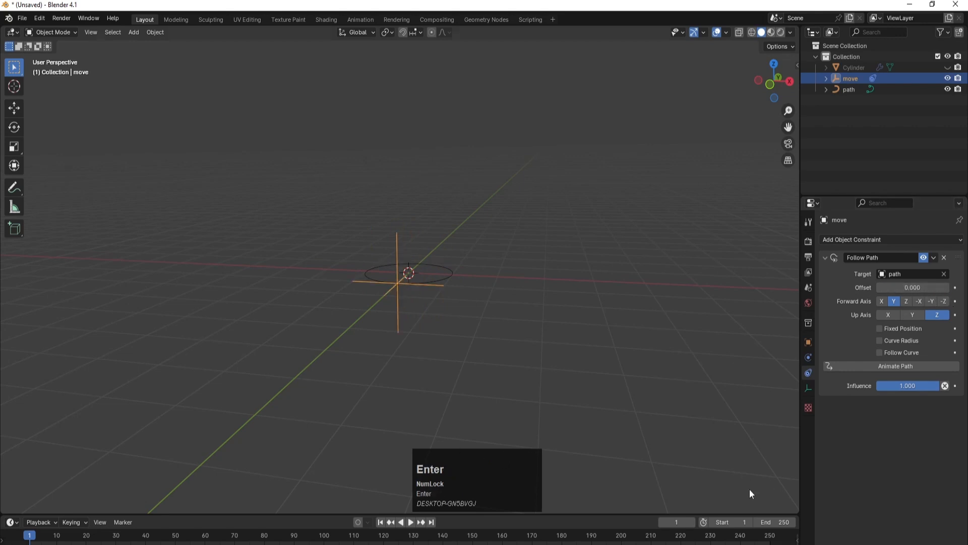
Enlarge the timeline area and set the animation's start frame to 0
drag(704, 515, 752, 462)
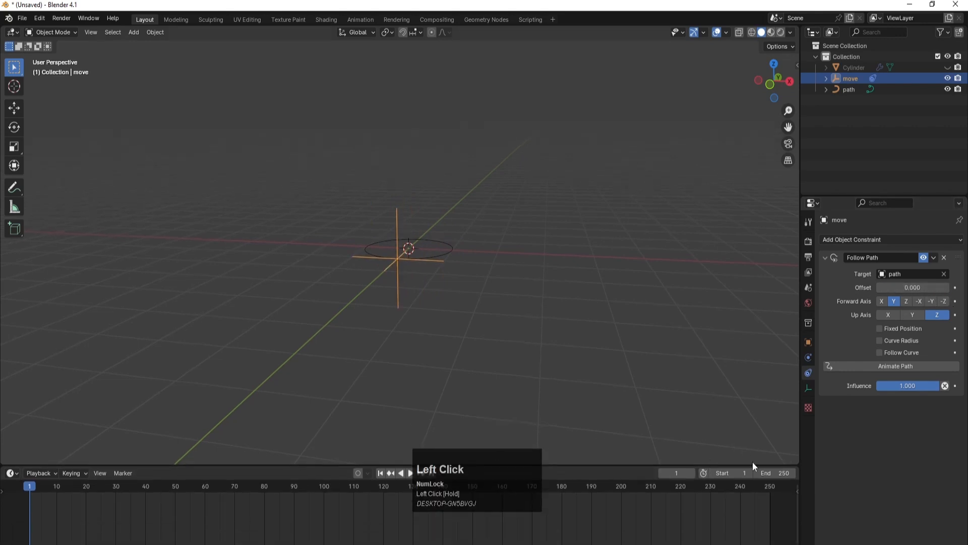
click(744, 472)
key(Return)
click(782, 472)
key(Return)
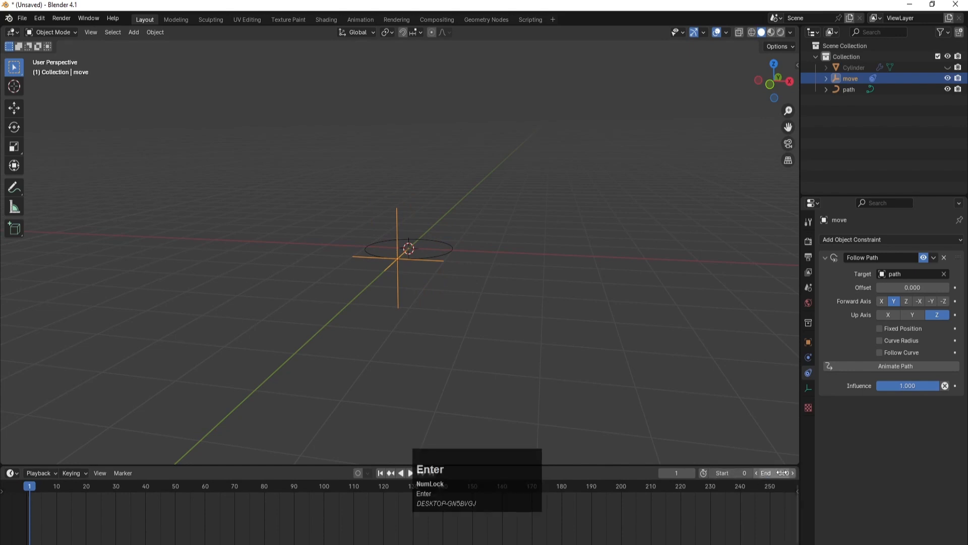
click(781, 473)
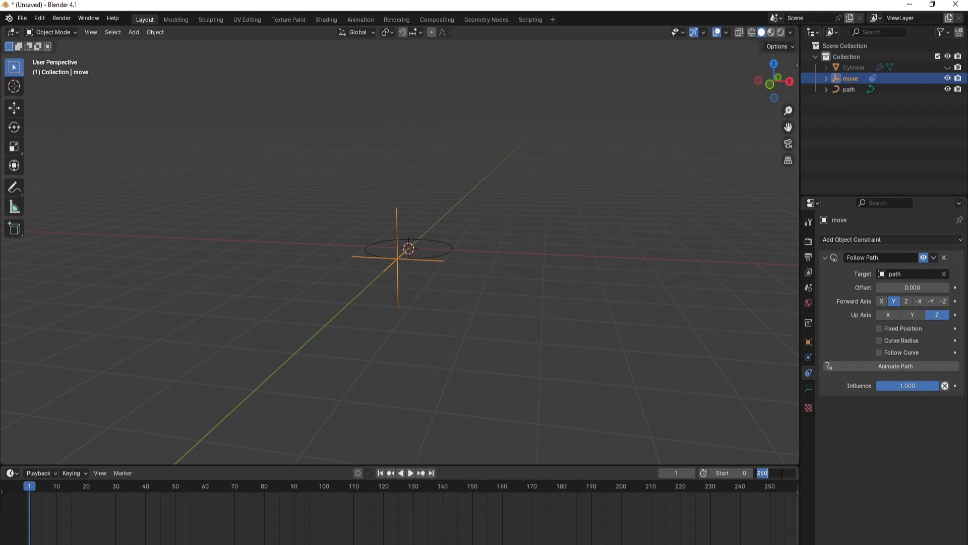
text(1)
text(70)
key(Return)
Set the animation's end frame to 270
click(782, 475)
text(270)
key(Return)
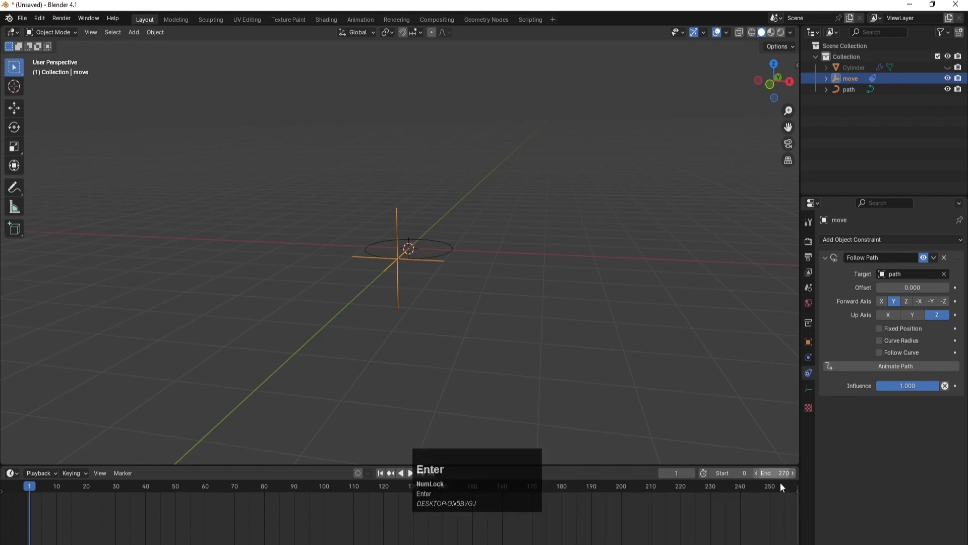
Keyframe the Follow Path offset of 0 at frame 0
drag(722, 543, 797, 543)
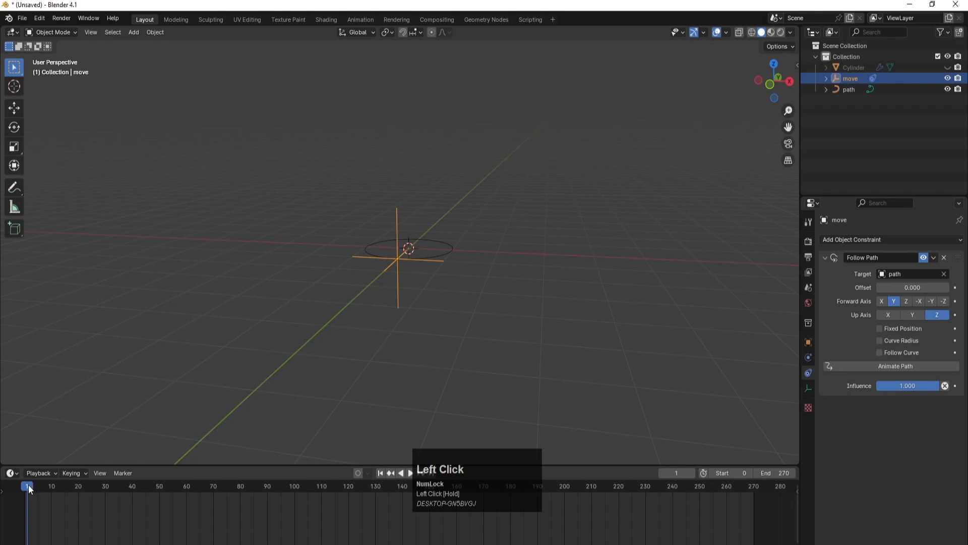
drag(27, 486, 24, 486)
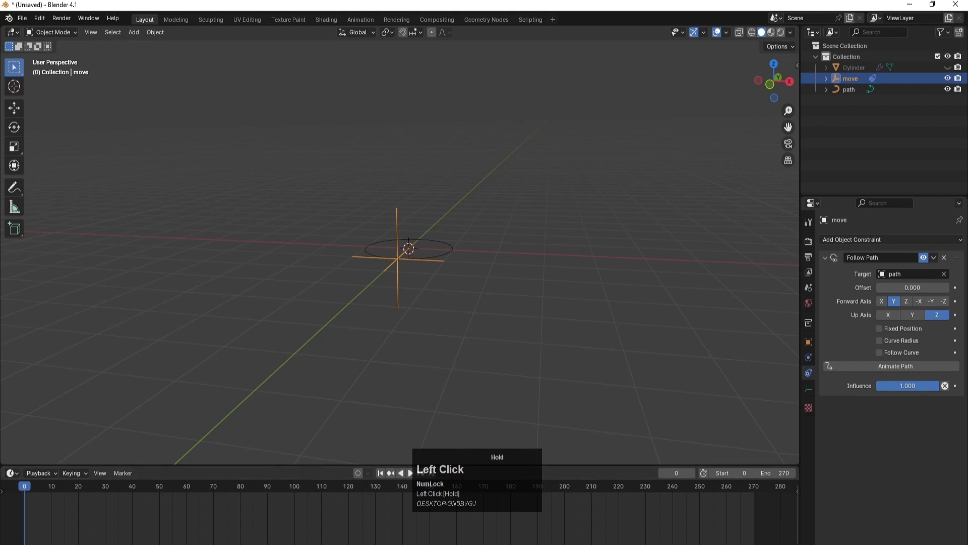
click(955, 288)
Set the Follow Path offset to 100 at frame 270 and keyframe it
drag(740, 488, 754, 488)
click(909, 290)
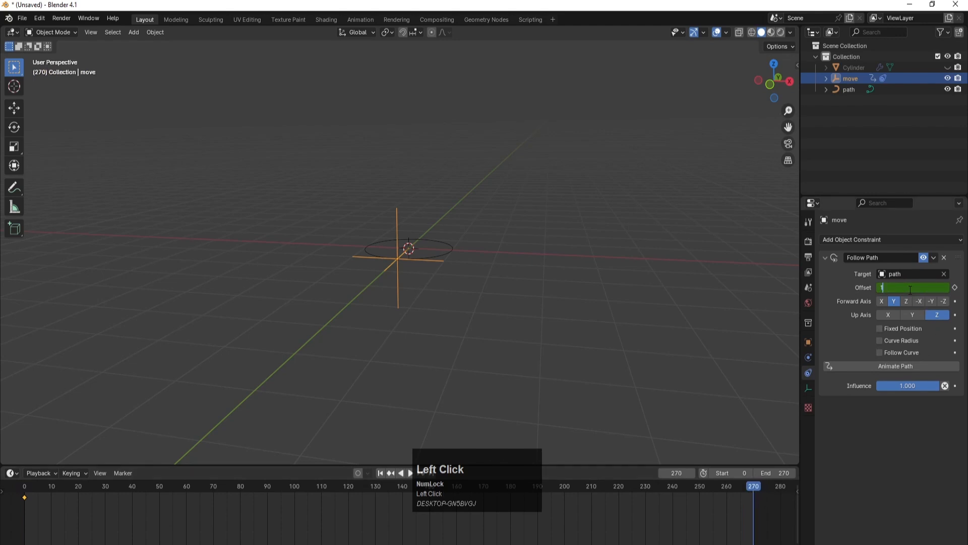
text(100)
key(Return)
click(955, 288)
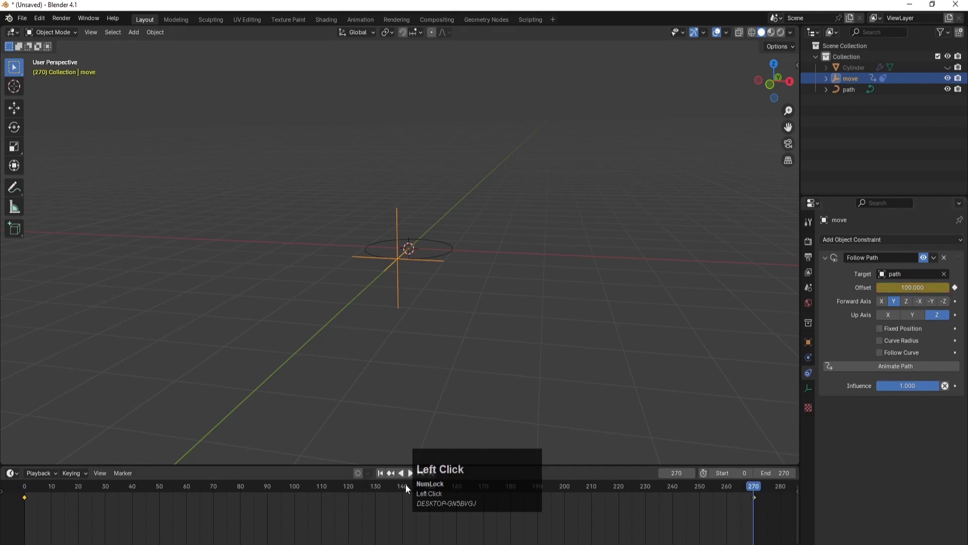
Play the animation from frame 0 to check the empty's motion around the circle, and return to the start
click(390, 474)
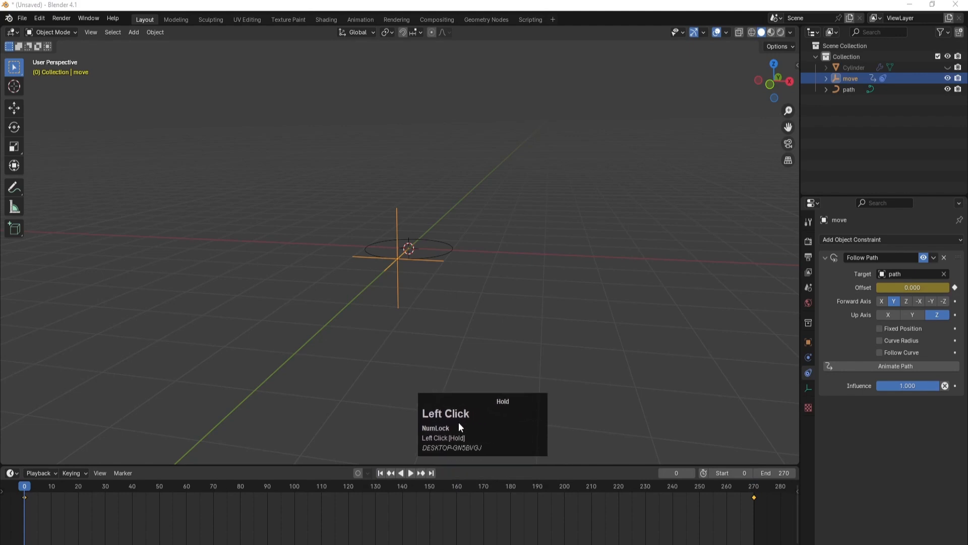
click(407, 474)
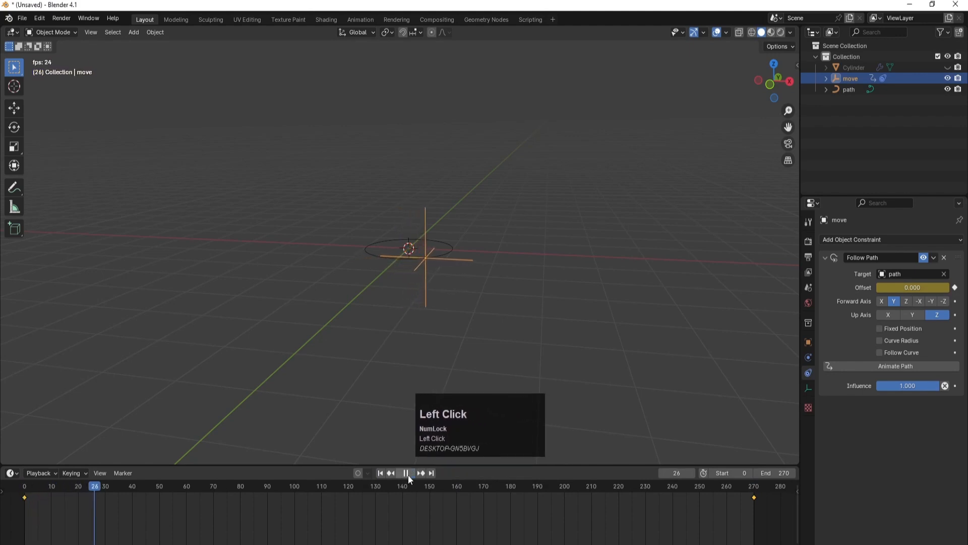
click(407, 474)
click(380, 473)
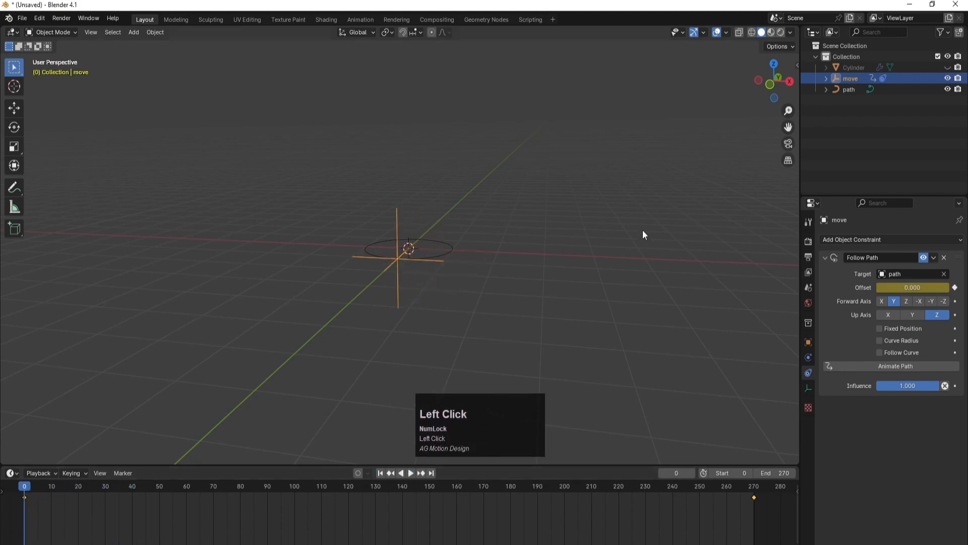
Make the hidden cylinder visible again and select the move empty inside the tunnel
click(643, 229)
click(947, 68)
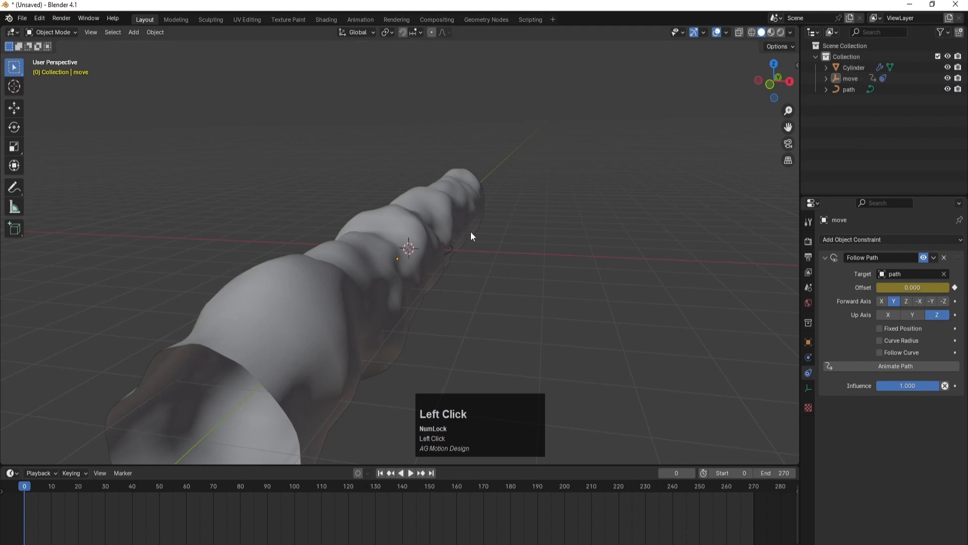
middle_drag(470, 231, 488, 240)
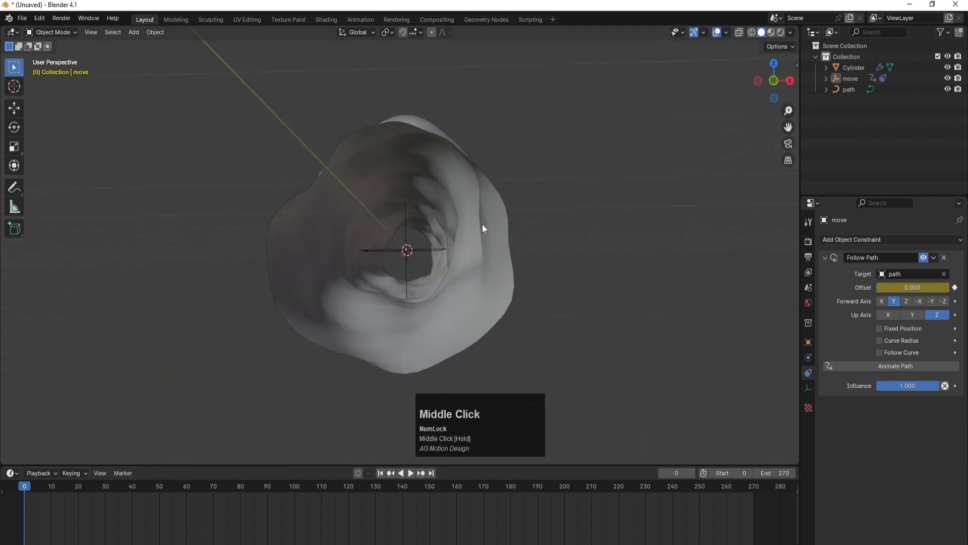
click(851, 79)
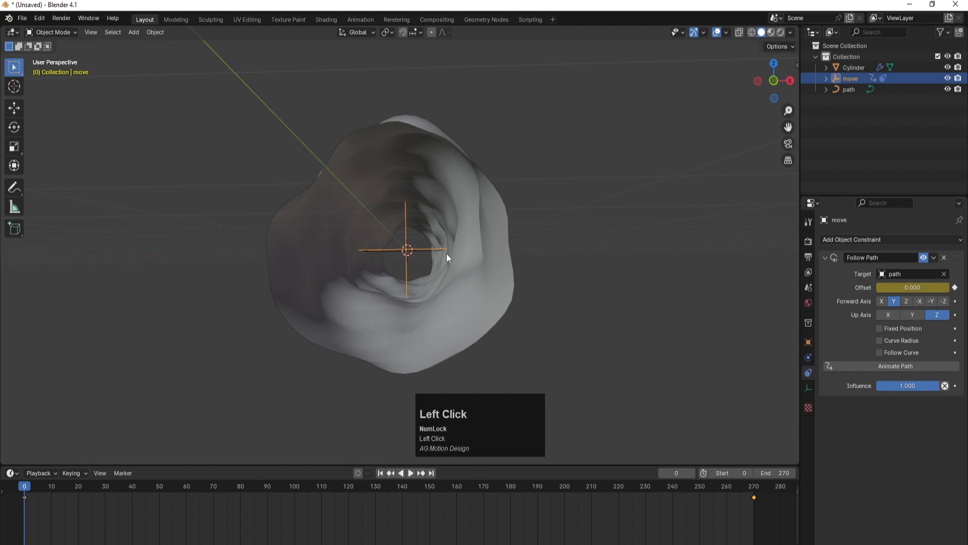
middle_drag(446, 256, 422, 202)
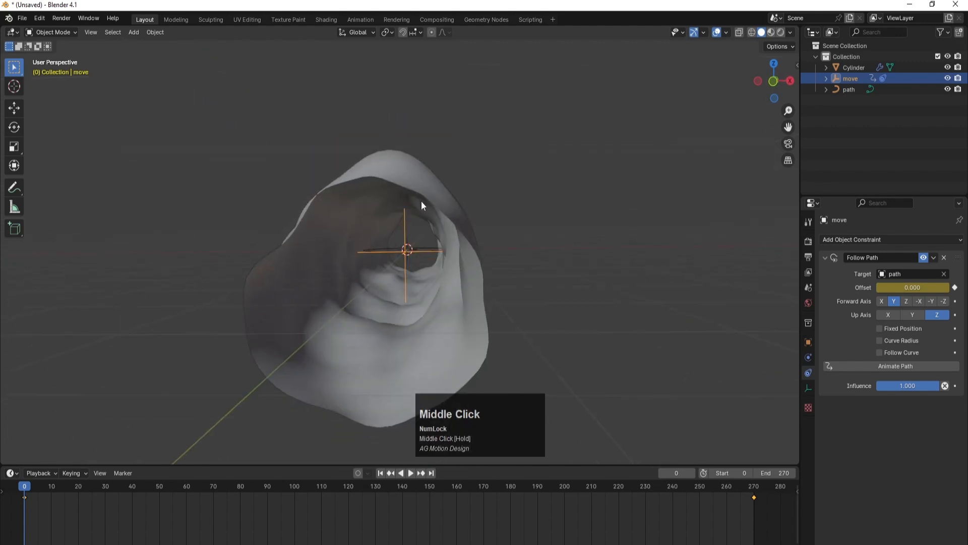
Set the texture coordinates of the cylinder's Displace modifier to Object
click(403, 182)
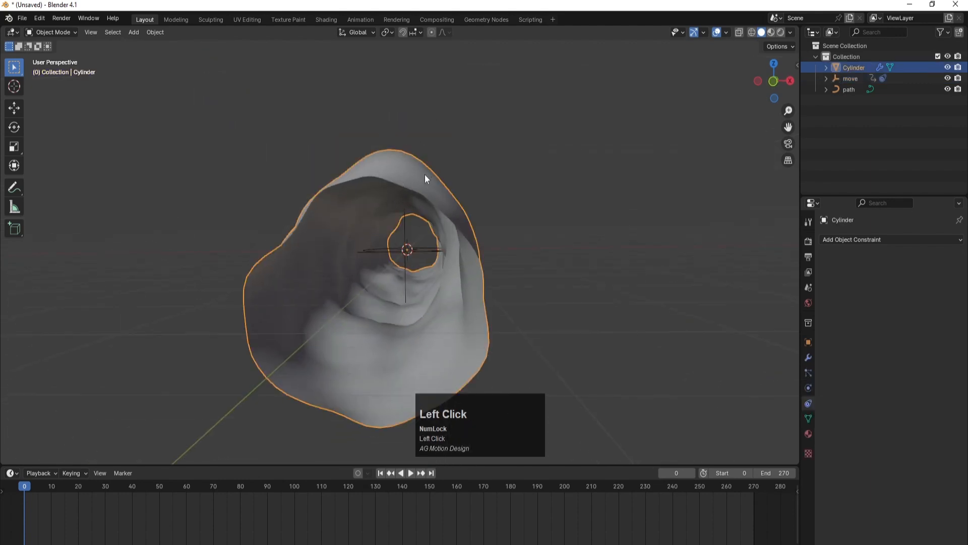
click(808, 356)
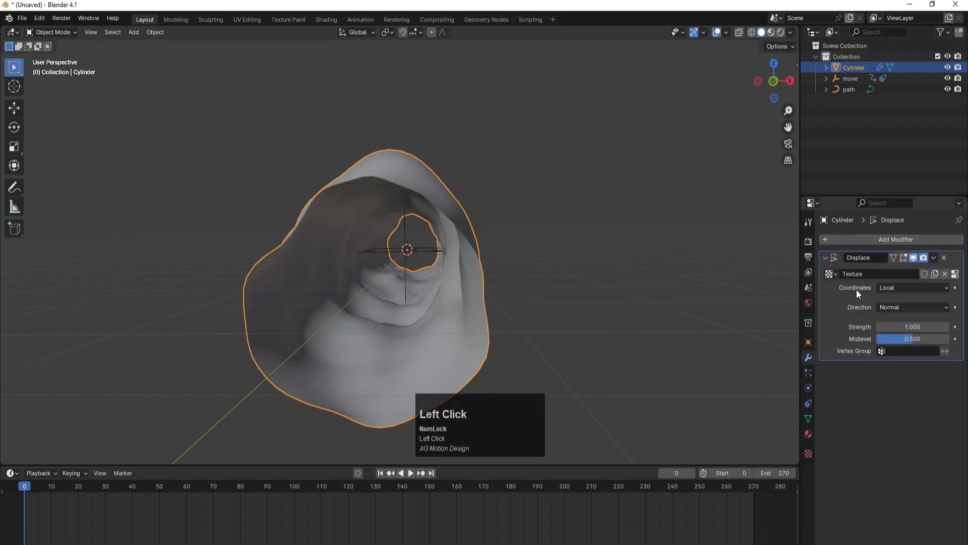
click(884, 288)
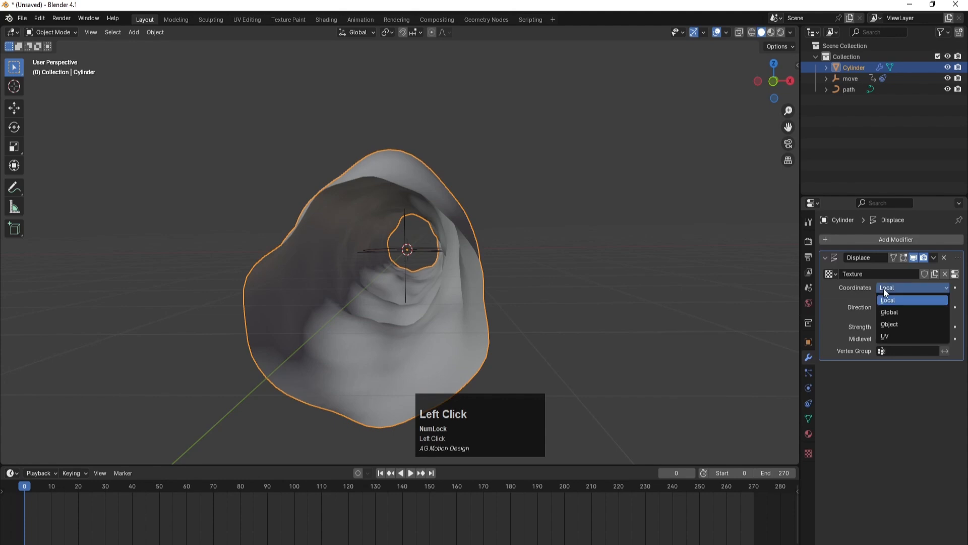
click(890, 323)
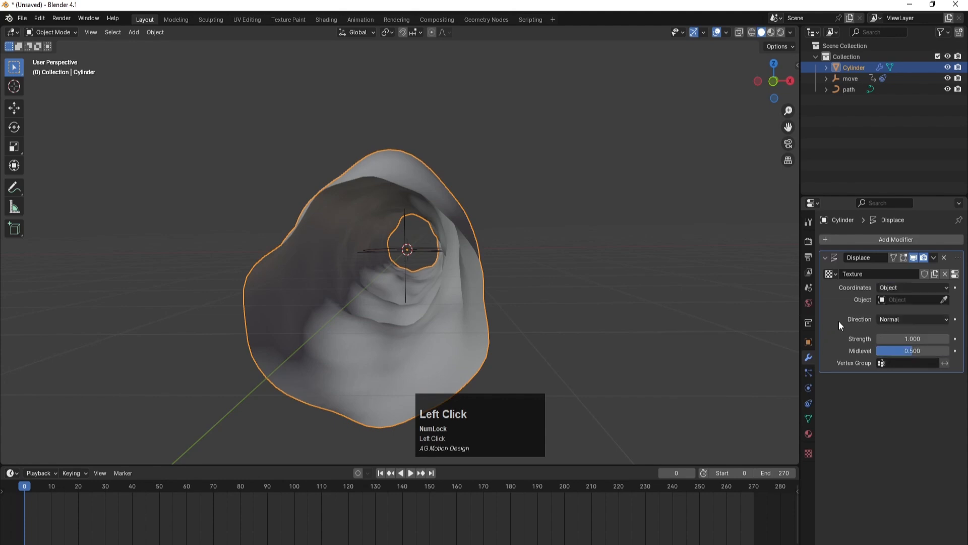
Set the Displace modifier's coordinate object to move, play the animation to preview the deformation, and return to frame 0
click(897, 300)
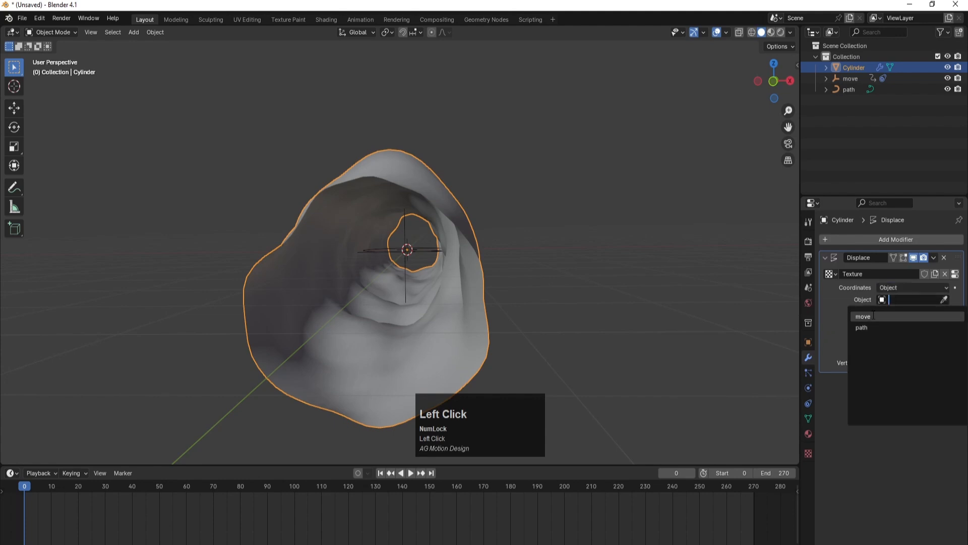
click(874, 316)
click(408, 474)
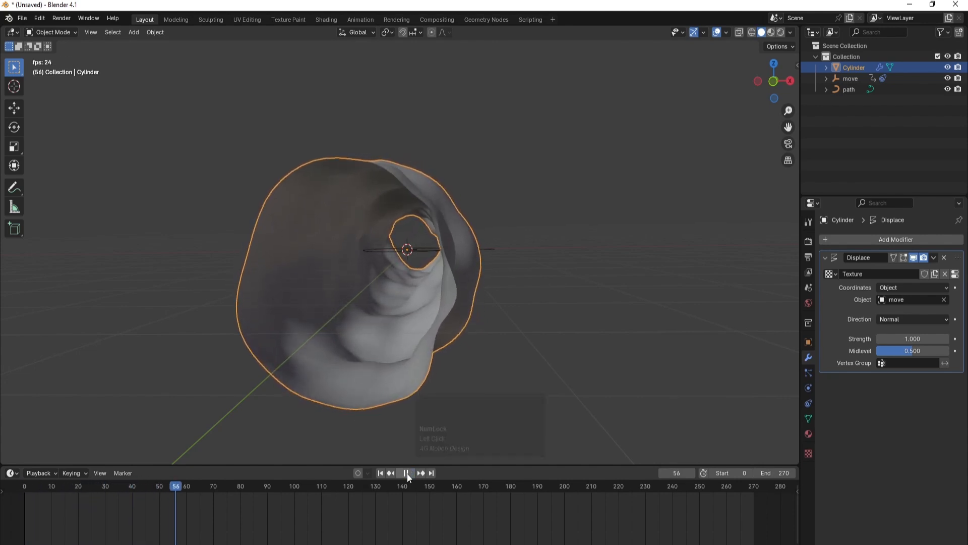
click(407, 473)
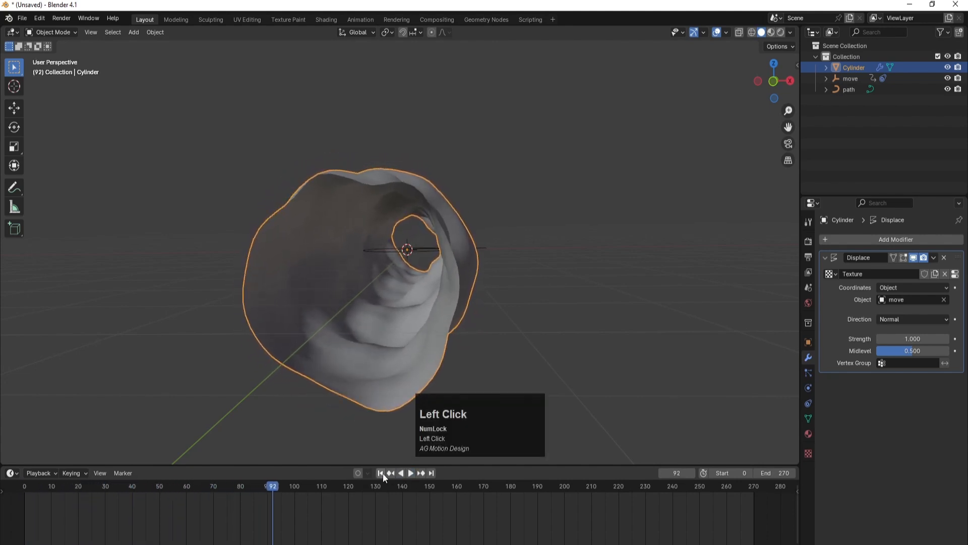
click(381, 473)
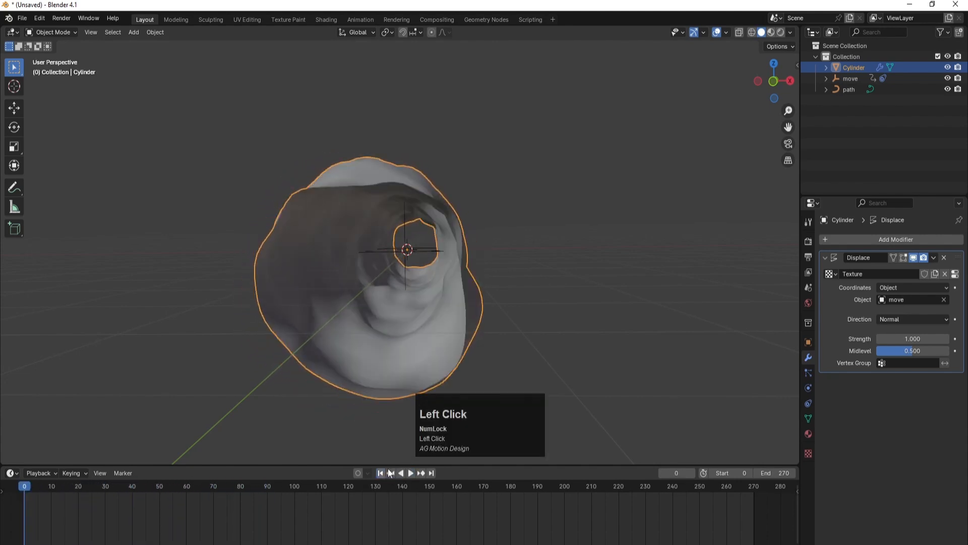
Select the path circle and rotate it freely with the trackball rotation so it sits tilted inside the tunnel
click(848, 80)
click(847, 88)
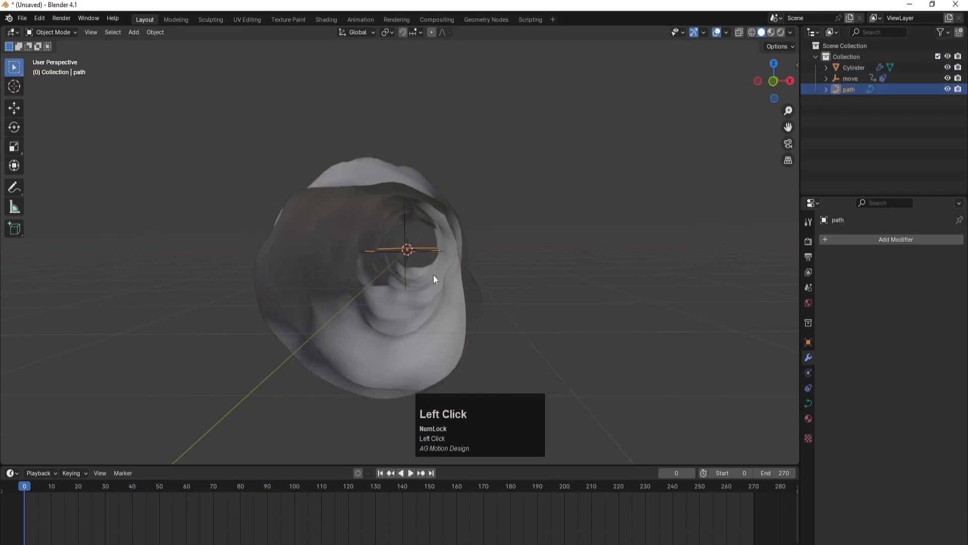
key(r)
key(r)
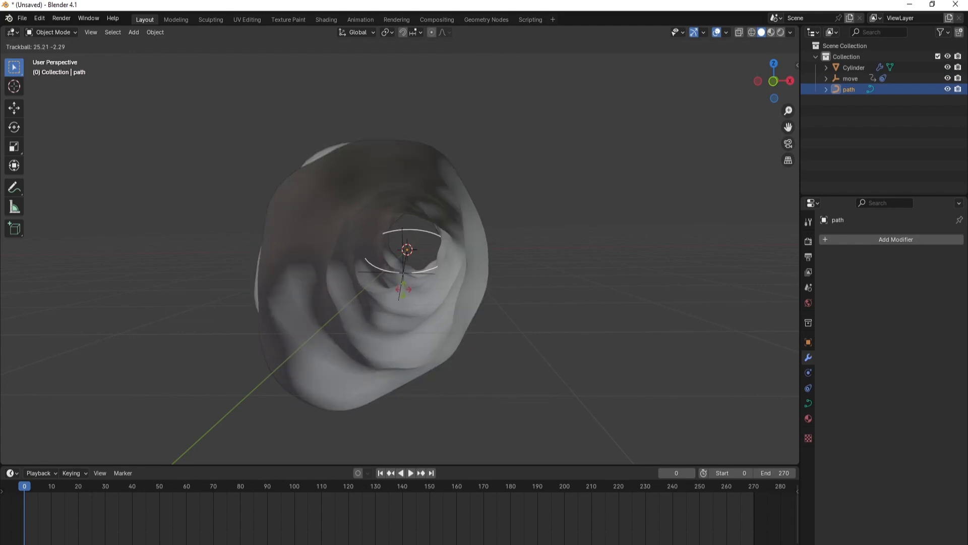
click(411, 474)
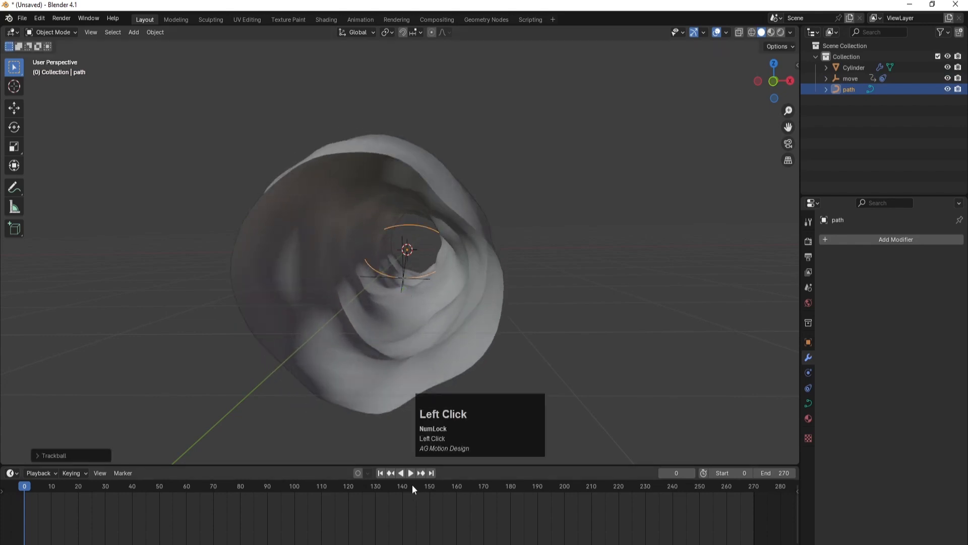
Play the animation, including from about frame 262 across the loop point, then return to frame 0 and deselect everything
click(408, 476)
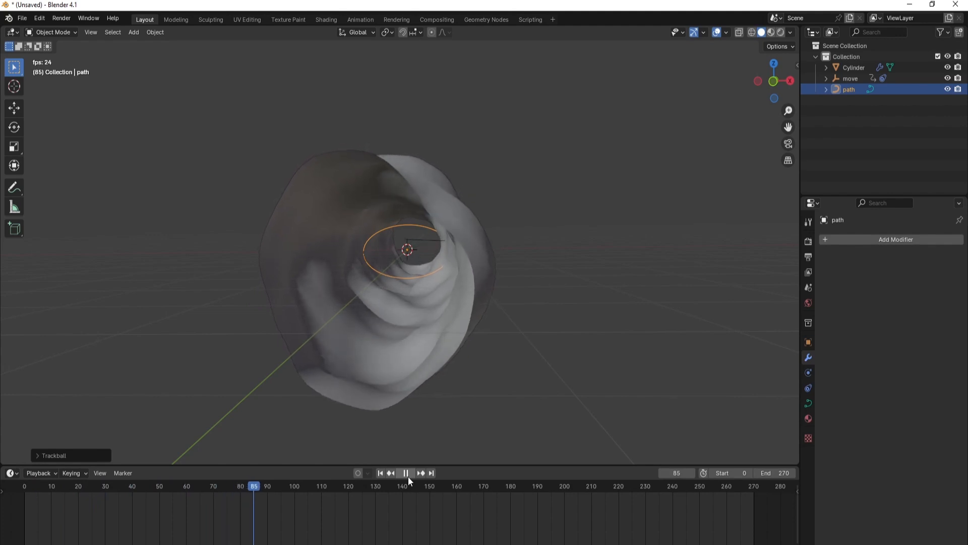
click(408, 476)
click(732, 487)
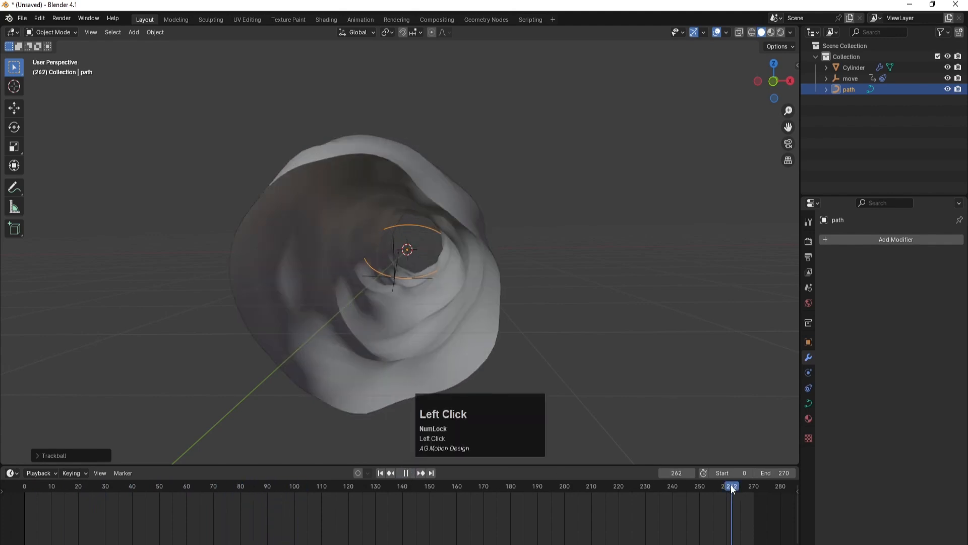
click(411, 473)
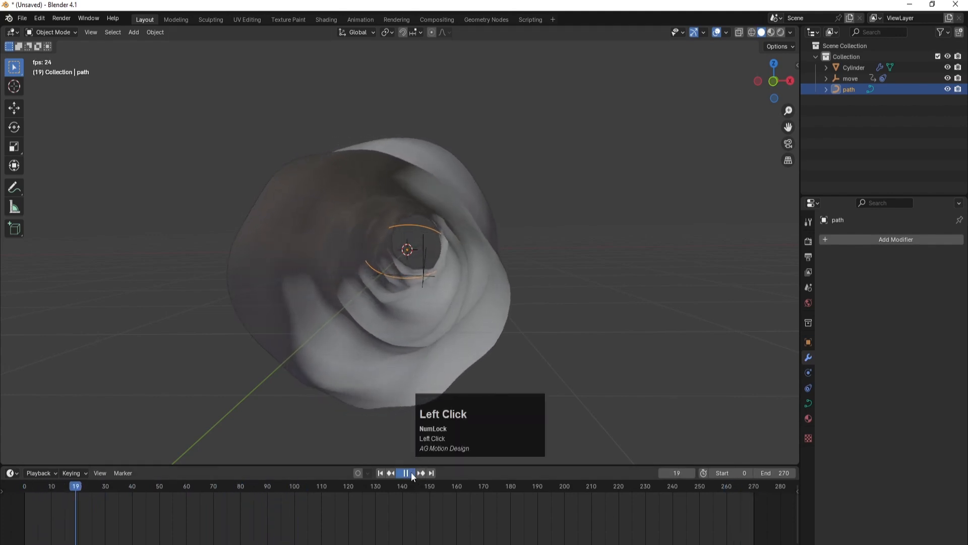
click(411, 473)
click(390, 477)
click(603, 193)
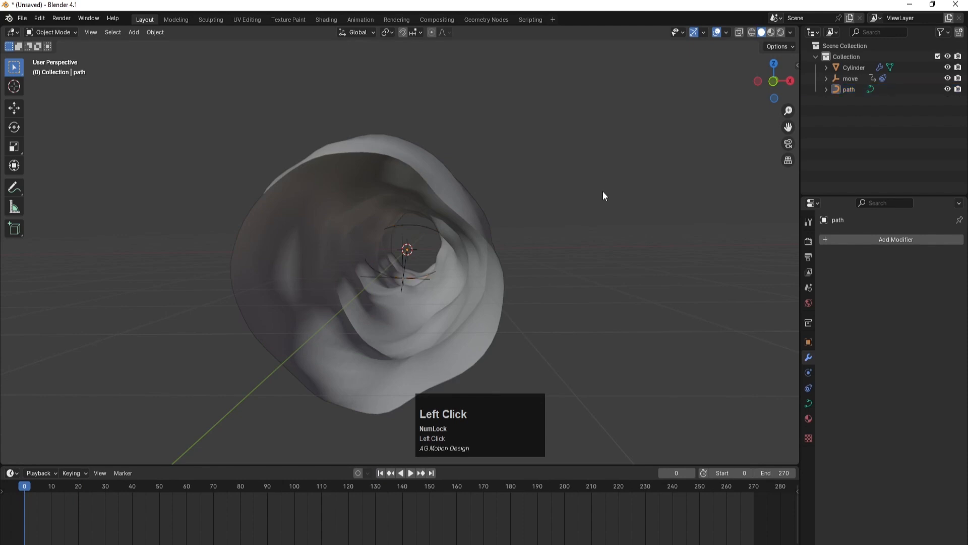
Add a cube mesh at the centre of the tunnel and scale it down to about 0.04
middle_drag(528, 235, 491, 214)
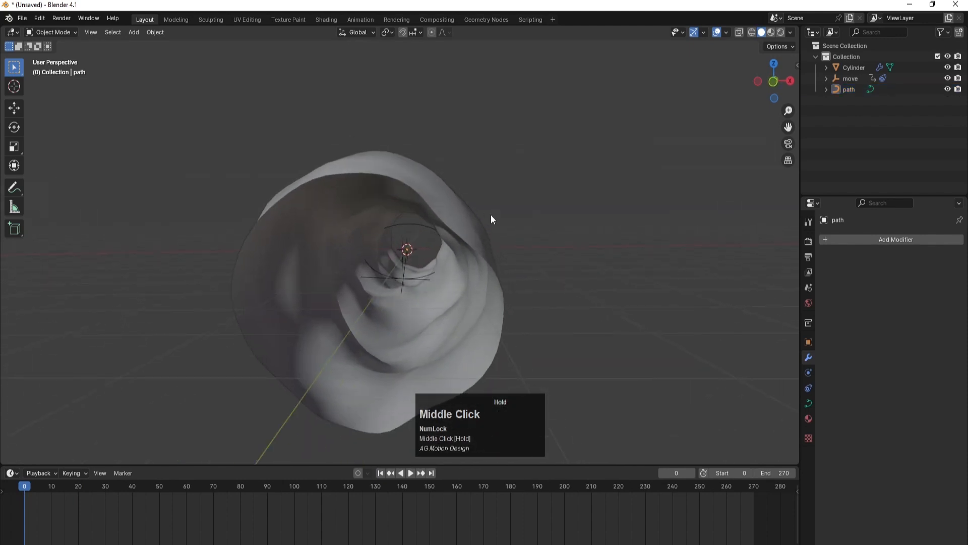
scroll(486, 252, down, 2)
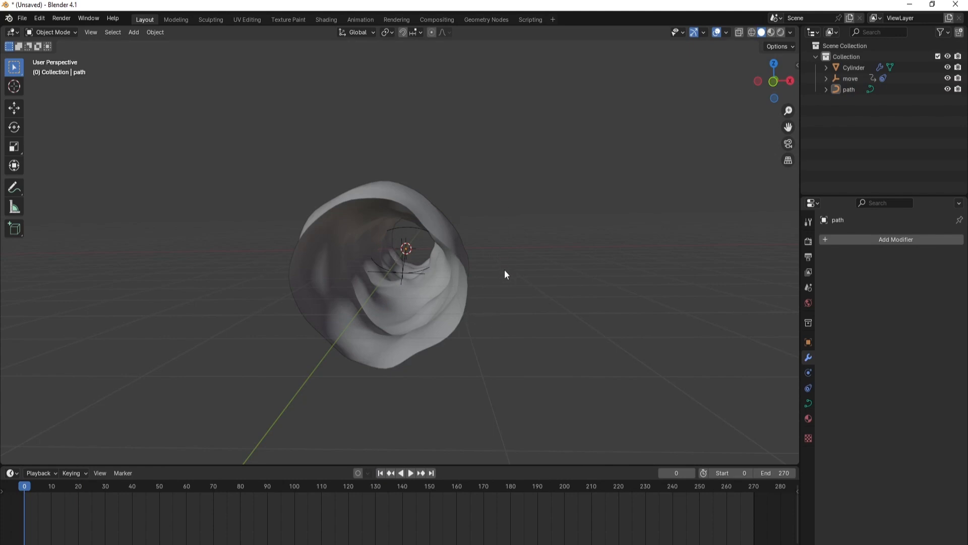
key(shift+a)
mouse_move(471, 164)
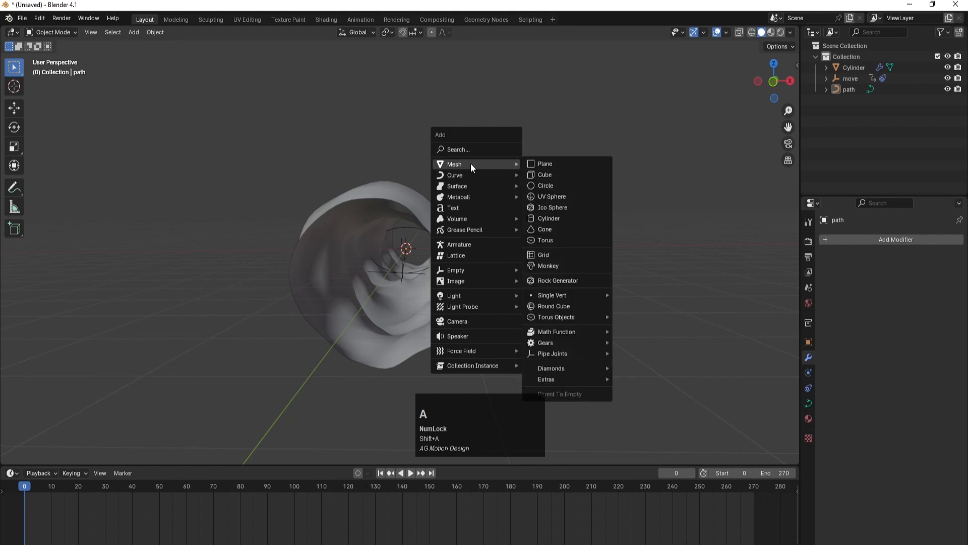
click(564, 173)
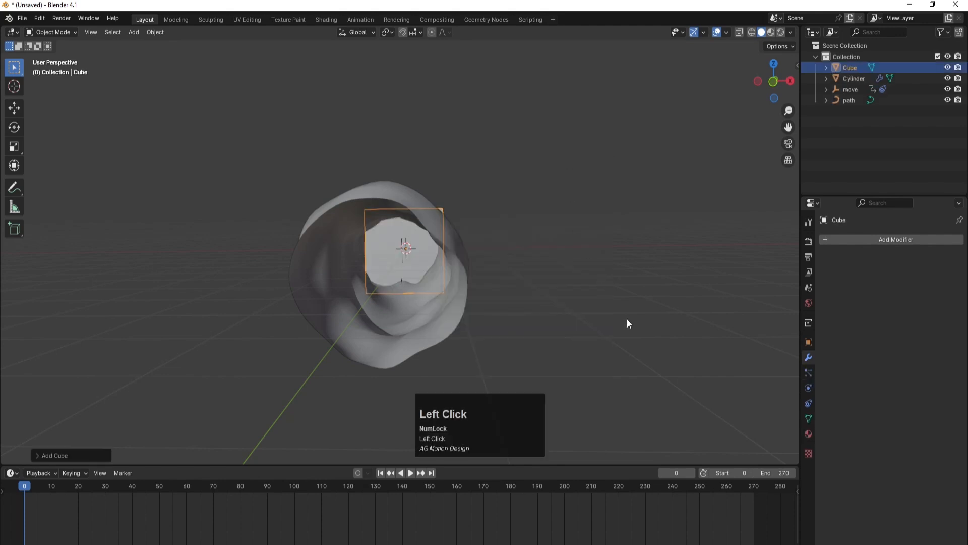
key(s)
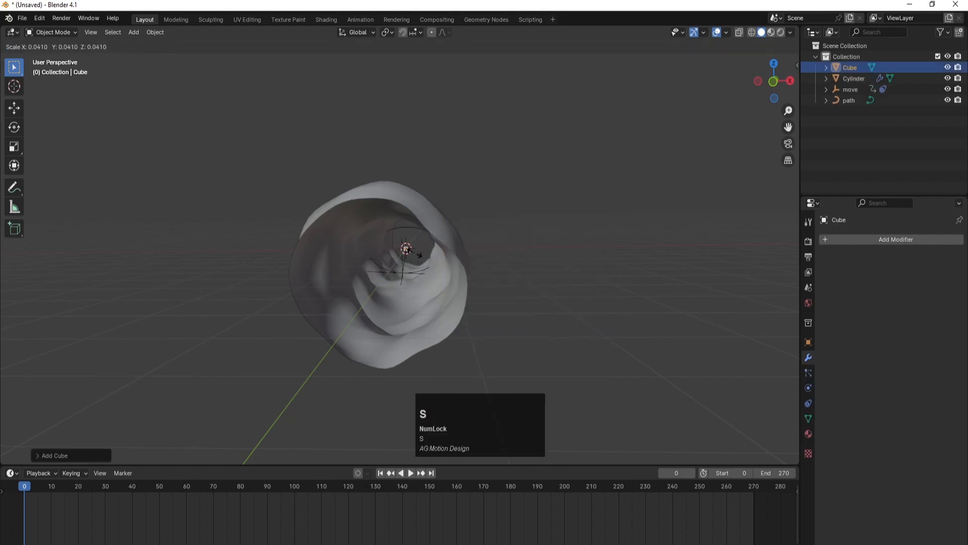
click(413, 252)
Move the small cube out of the tunnel to empty space beside it, keeping it selected
key(g)
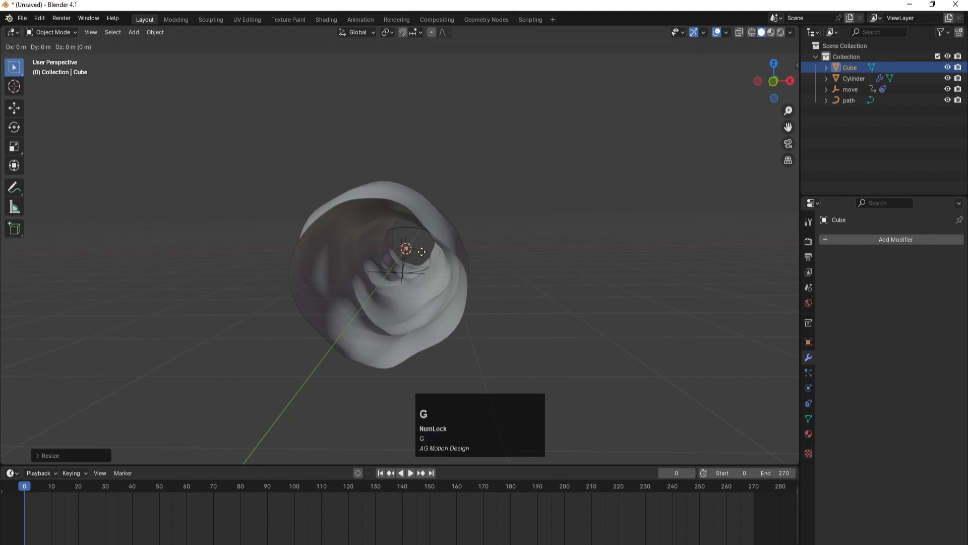
click(740, 243)
click(727, 274)
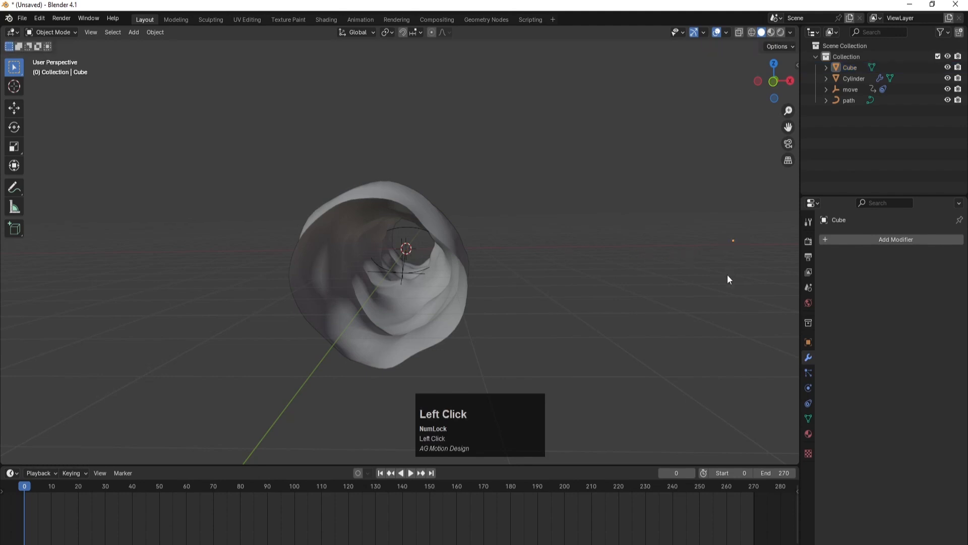
click(736, 245)
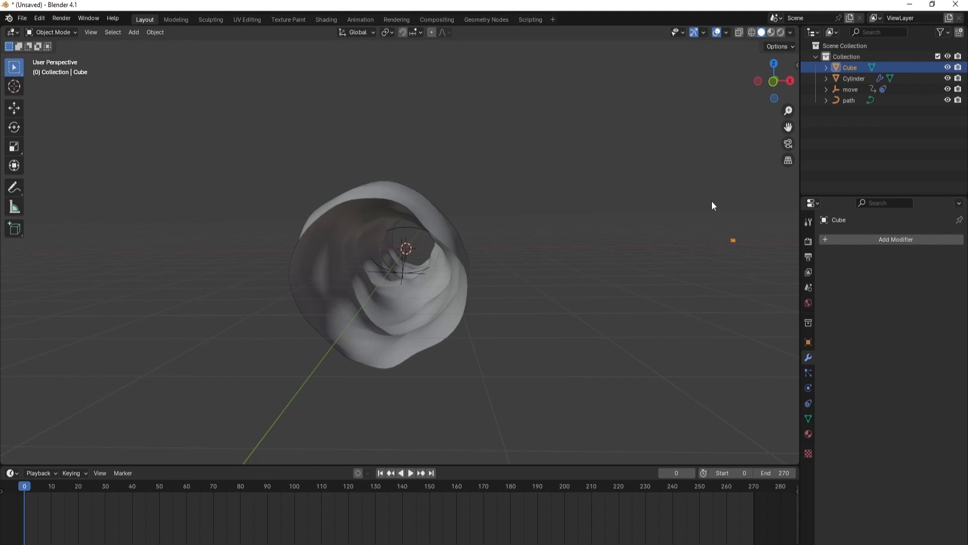
Select the cylinder, switch to the Geometry Nodes workspace, and merge the spreadsheet and node editor areas into the 3D viewport
click(428, 212)
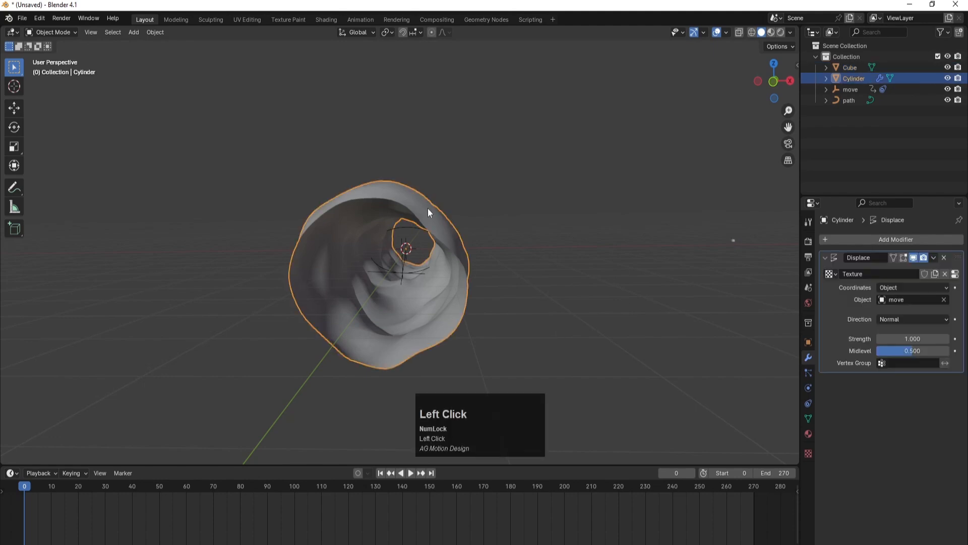
click(483, 23)
right_click(329, 196)
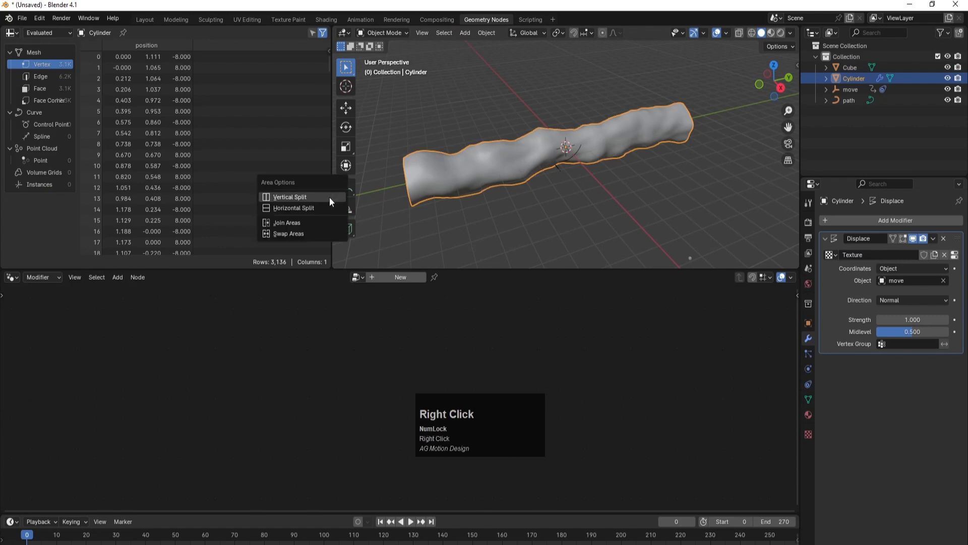
click(302, 222)
click(288, 217)
right_click(476, 270)
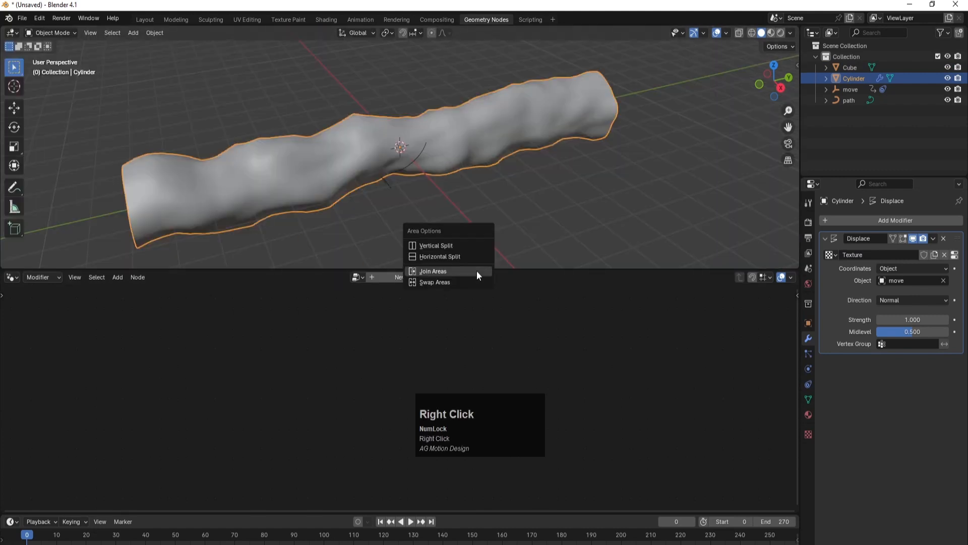
click(477, 270)
click(468, 320)
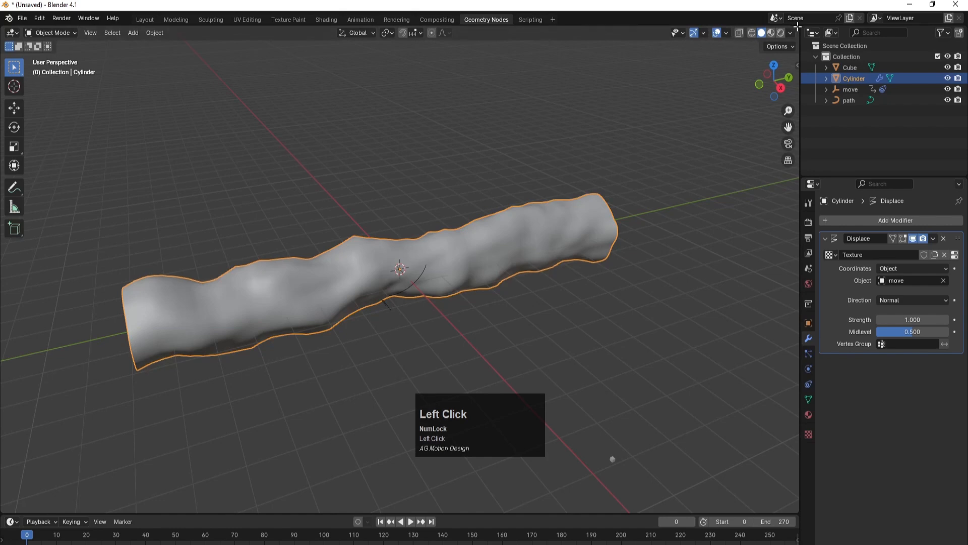
Split the 3D viewport vertically into two areas, change the left one to a Geometry Node Editor, and hide its sidebar
drag(797, 27, 415, 69)
click(50, 32)
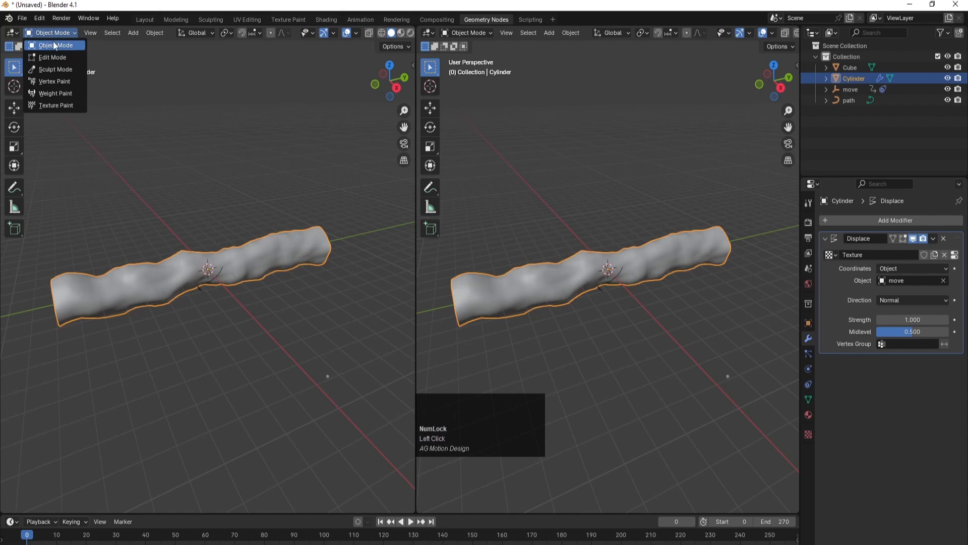
click(56, 44)
click(20, 32)
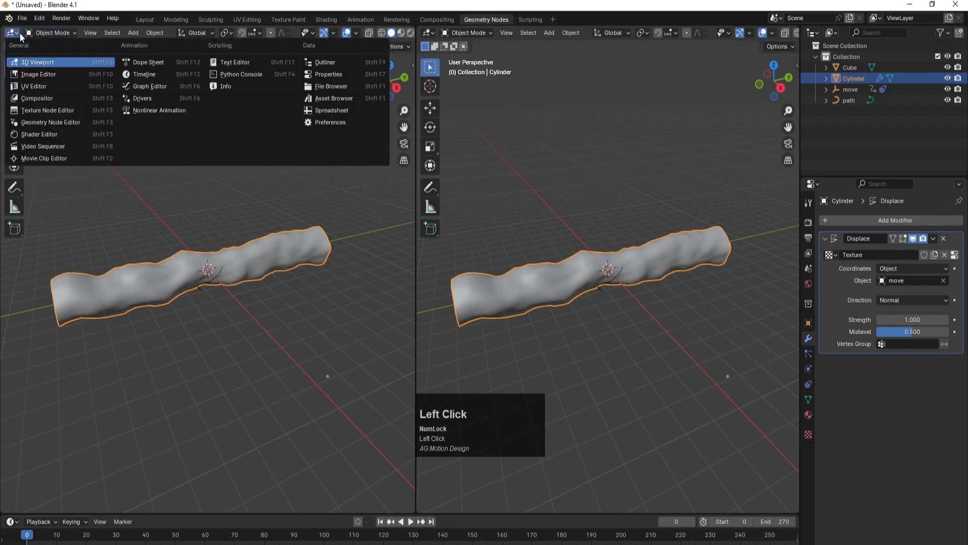
click(35, 122)
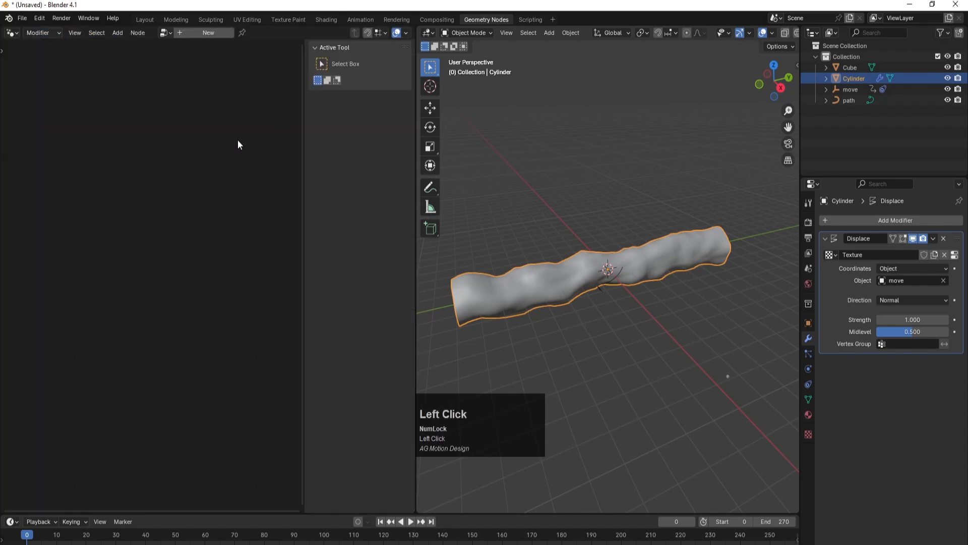
key(n)
Look down the inside of the tunnel and create a new geometry node tree on the cylinder
middle_drag(549, 207, 630, 167)
scroll(627, 264, up, 5)
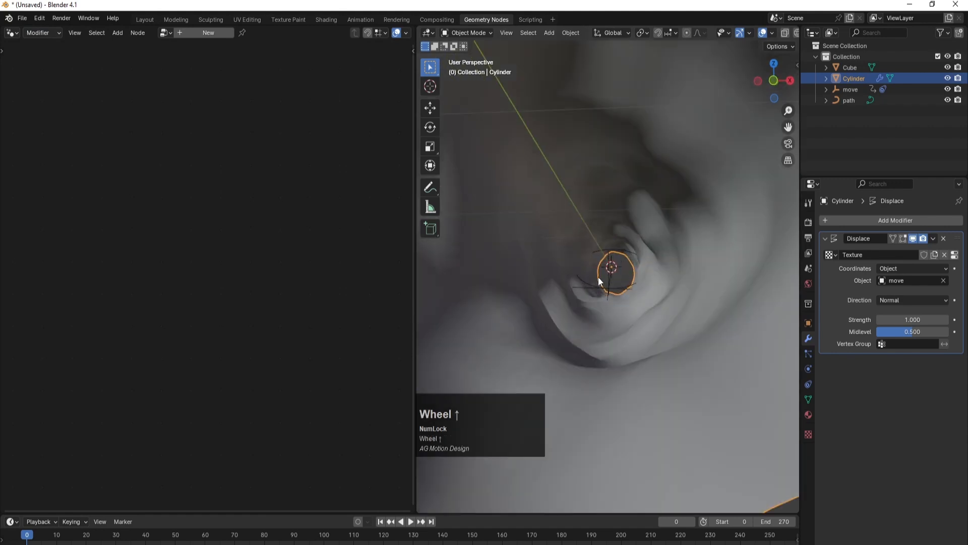
middle_drag(611, 237, 615, 238)
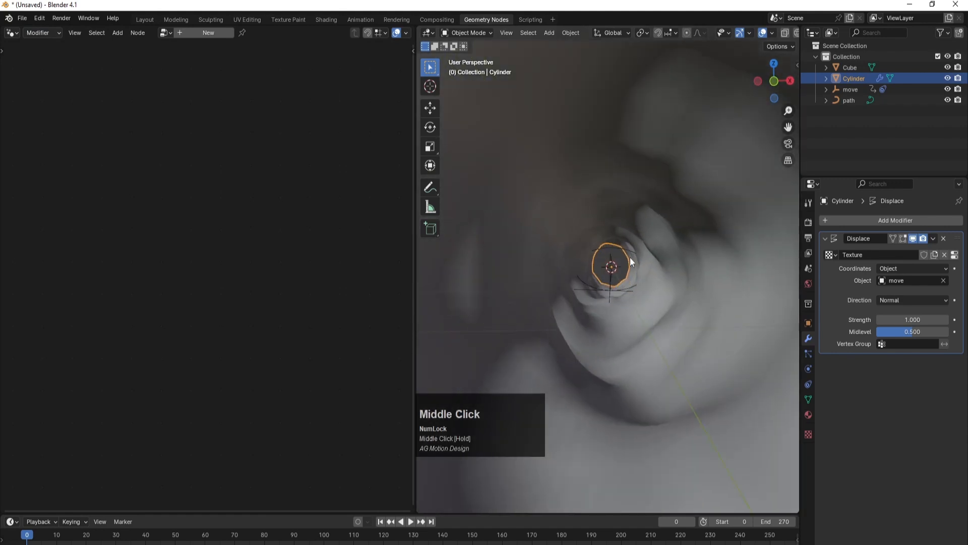
click(870, 141)
click(712, 196)
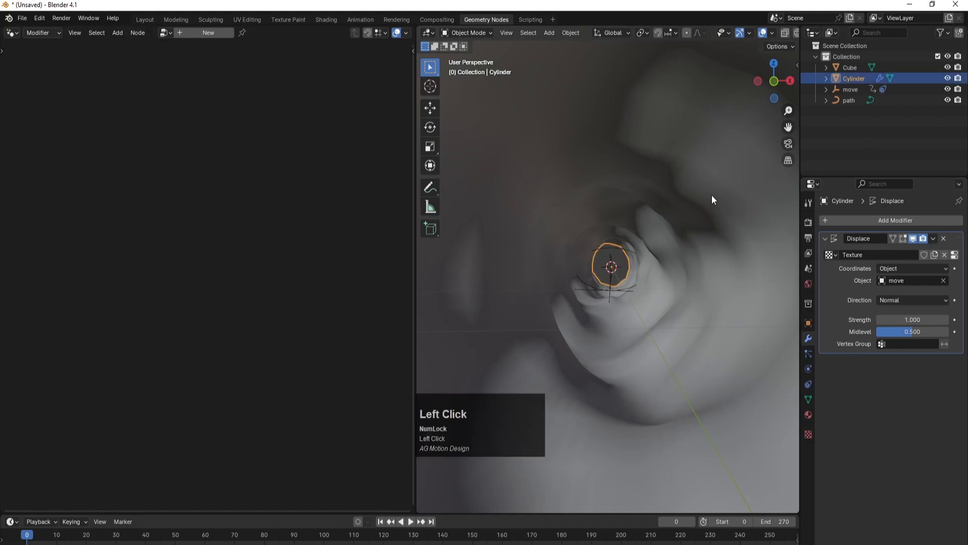
click(203, 34)
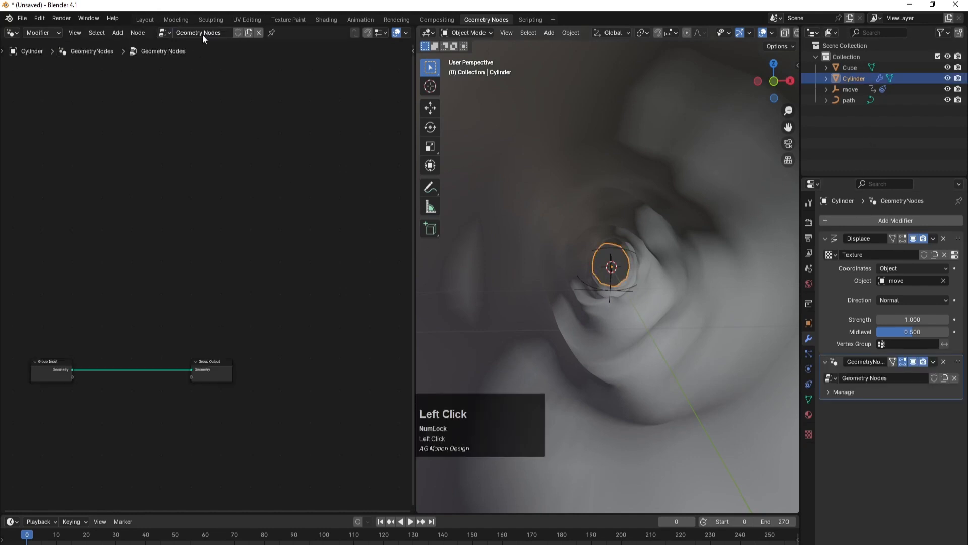
scroll(126, 401, up, 1)
middle_drag(129, 358, 215, 295)
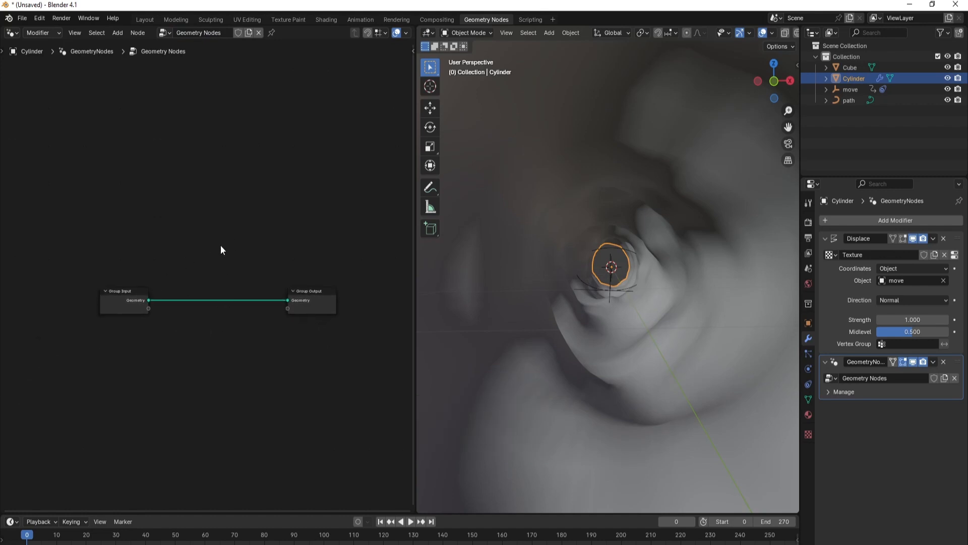
Insert a Join Geometry node between Group Input and Group Output and space the nodes apart
key(F3)
text(jo)
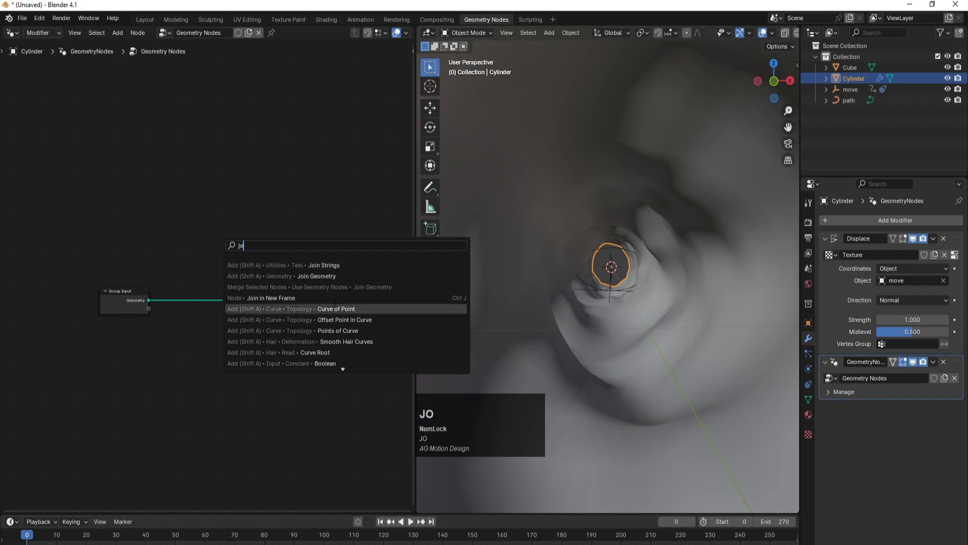
click(316, 276)
click(214, 296)
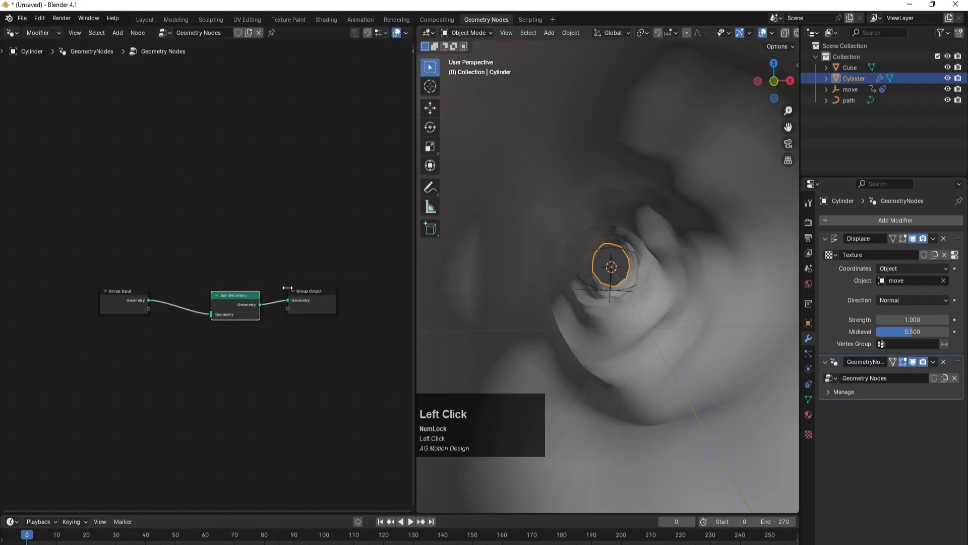
drag(248, 296, 257, 290)
drag(304, 291, 317, 288)
drag(253, 295, 265, 294)
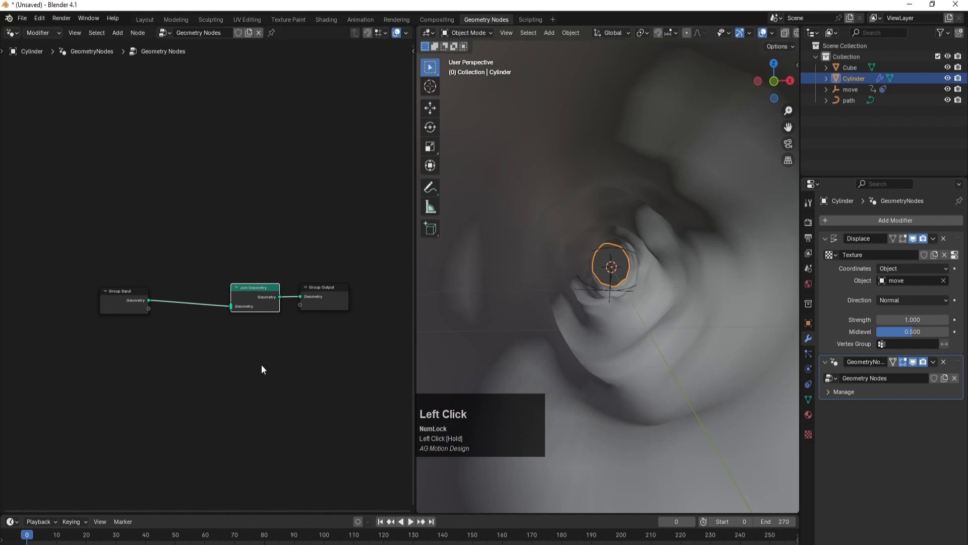
shift+middle_drag(261, 366, 302, 343)
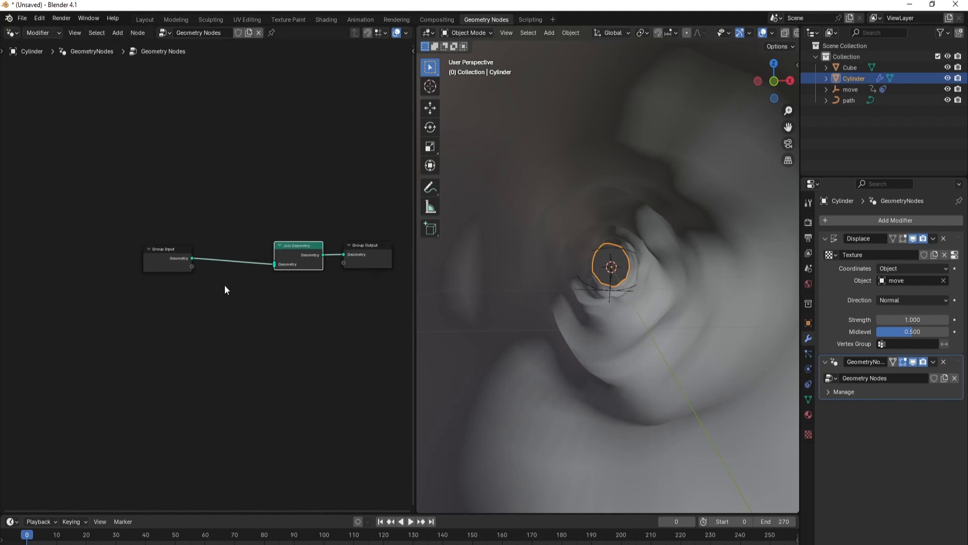
Move the Group Input node further from Join Geometry and add an Instance on Points node below the link
drag(193, 264, 151, 259)
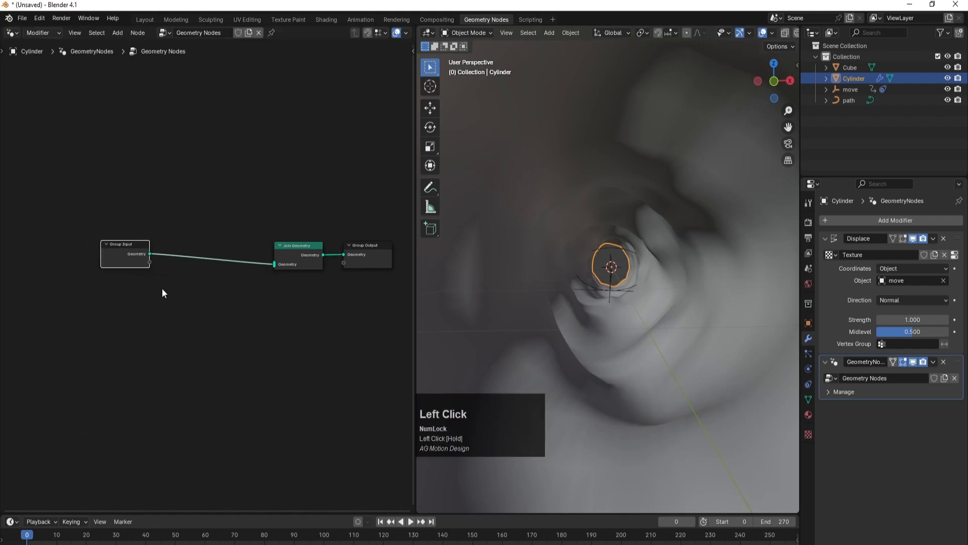
key(space)
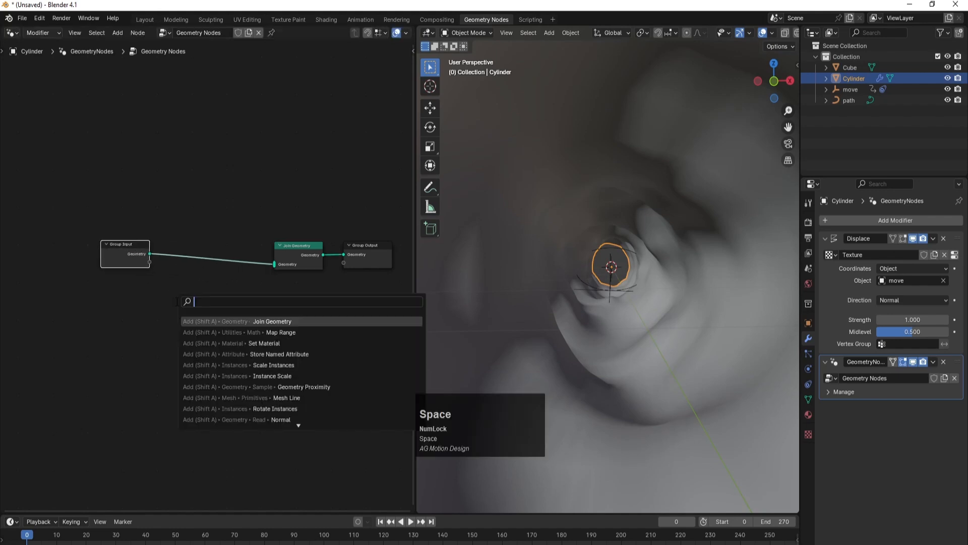
text(ins)
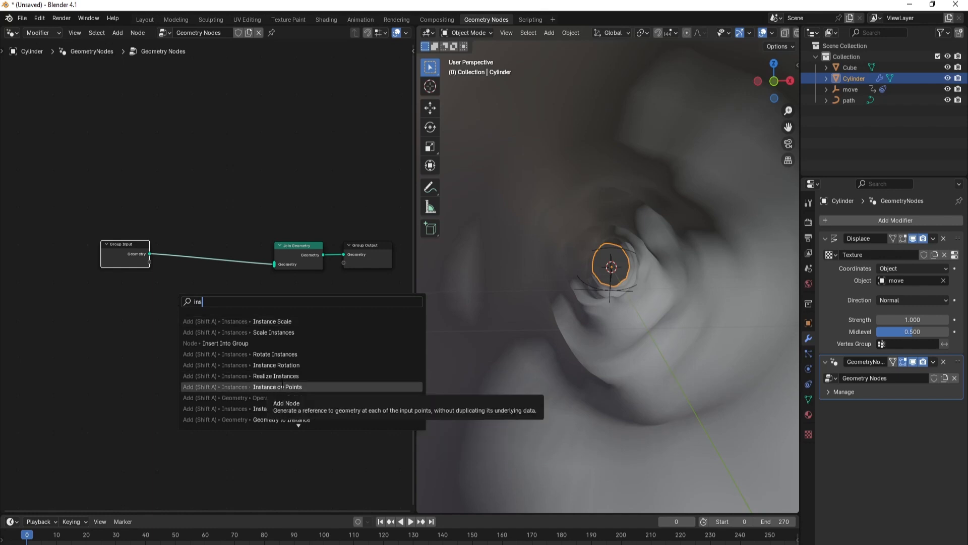
click(279, 387)
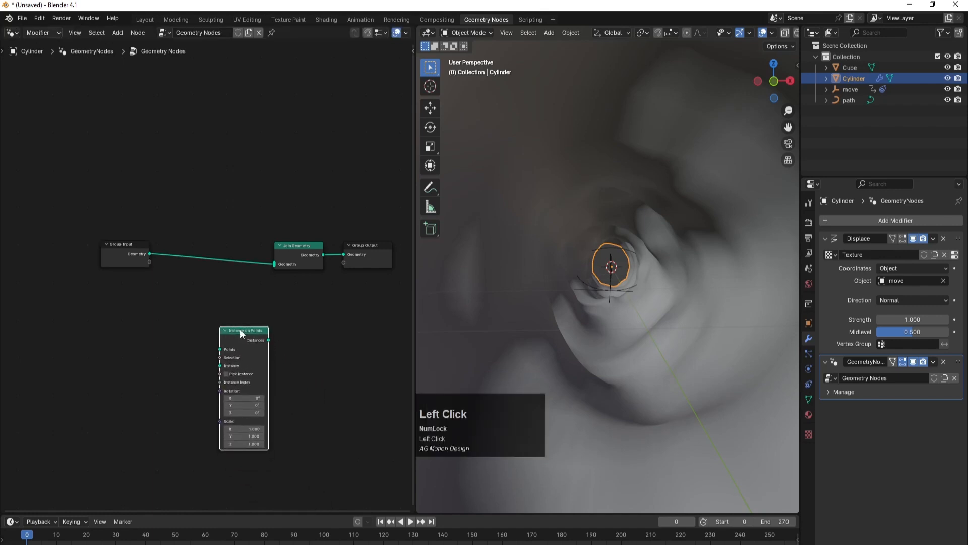
click(228, 316)
Add a Distribute Points on Faces node below the Group Input link and delete the unconnected Instance on Points node
key(space)
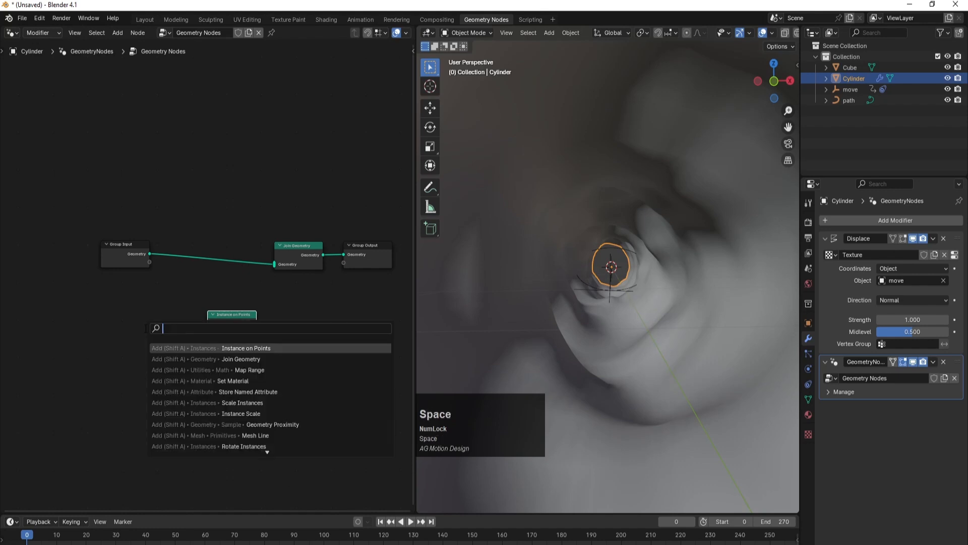
text(dis)
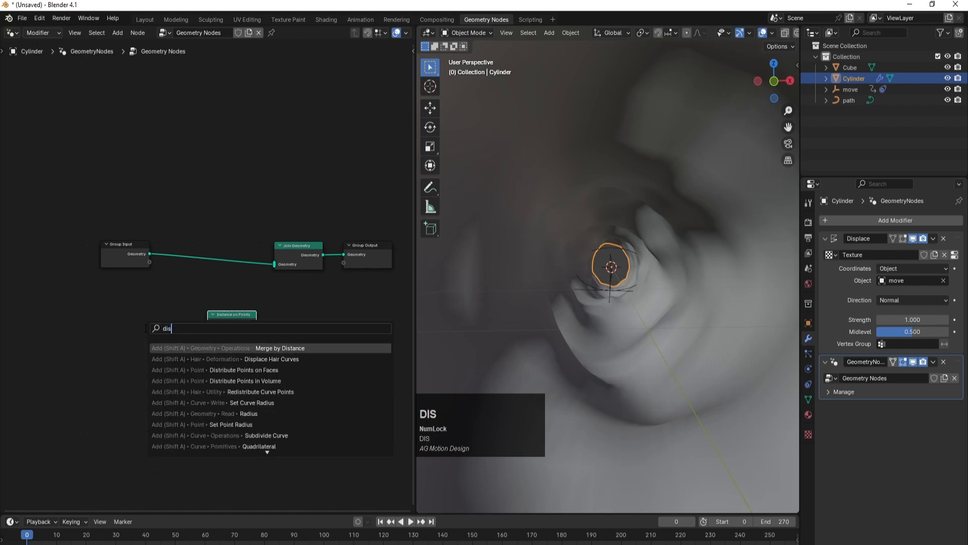
click(237, 370)
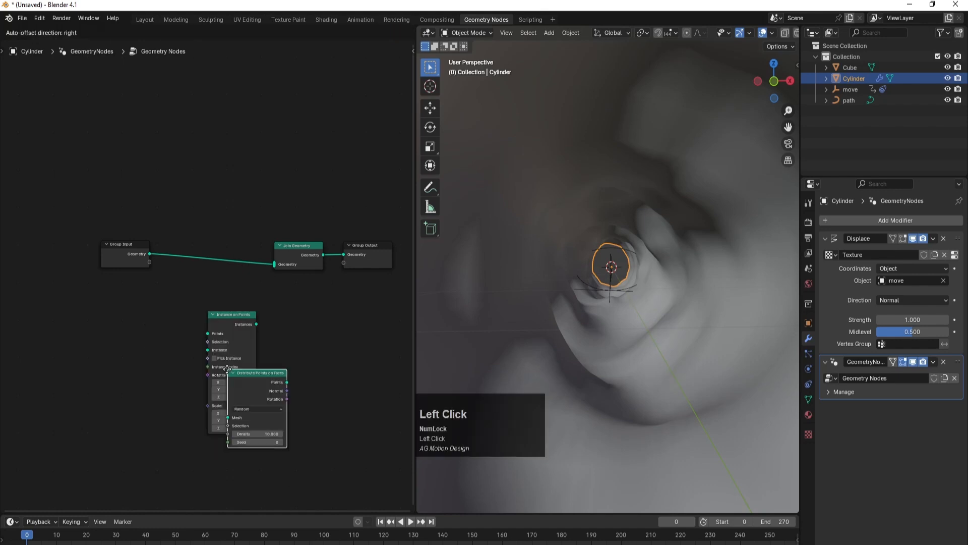
click(123, 323)
drag(216, 315, 229, 308)
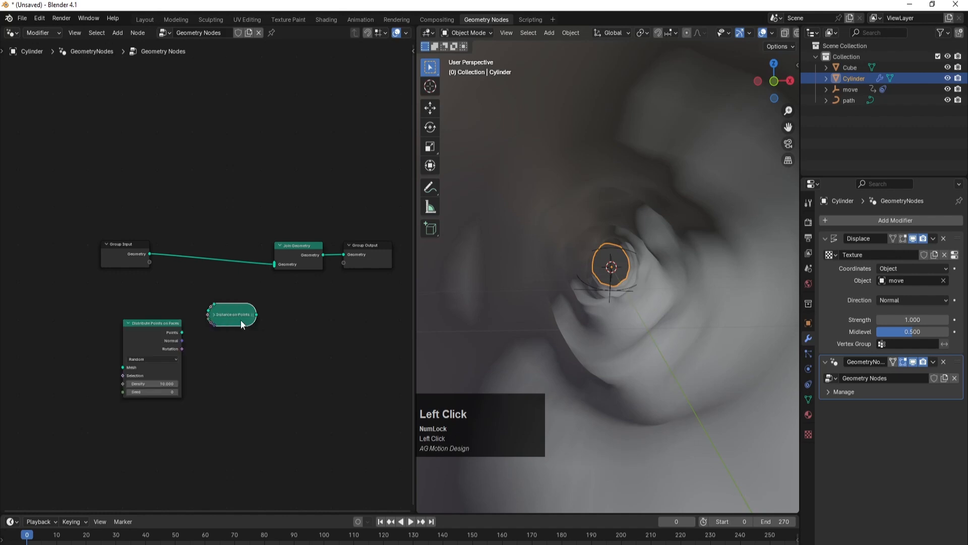
key(x)
drag(175, 324, 228, 313)
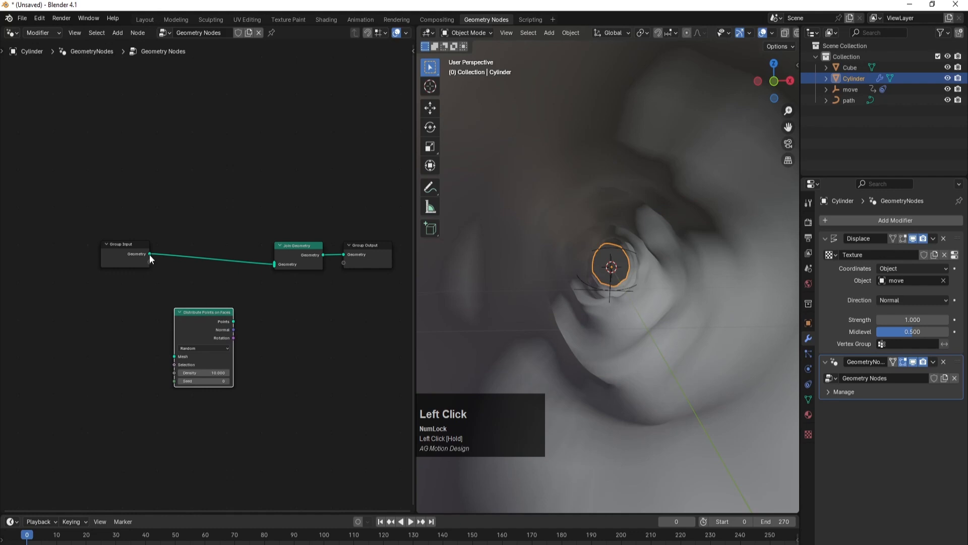
Connect Group Input's Geometry to the Mesh input of Distribute Points on Faces and its Points output to Join Geometry
drag(149, 254, 171, 356)
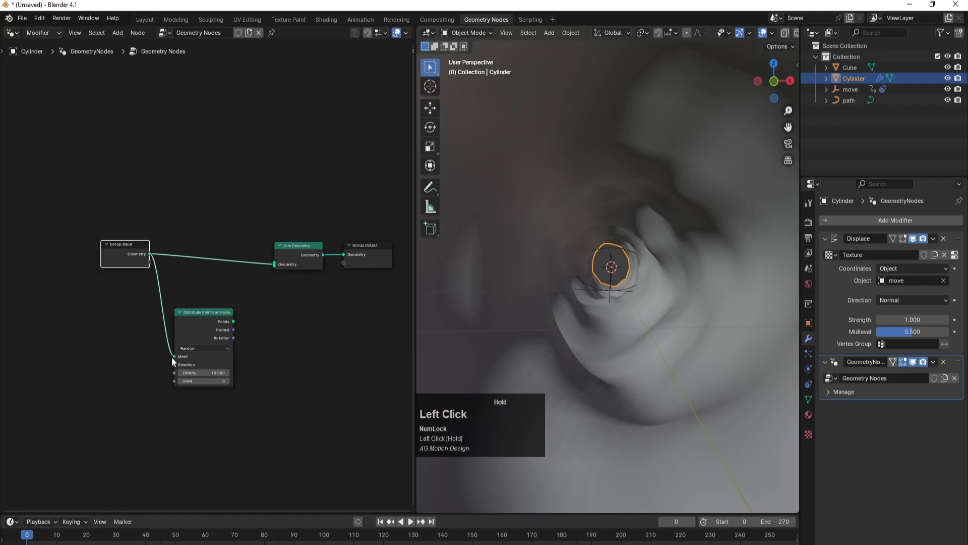
drag(234, 321, 274, 263)
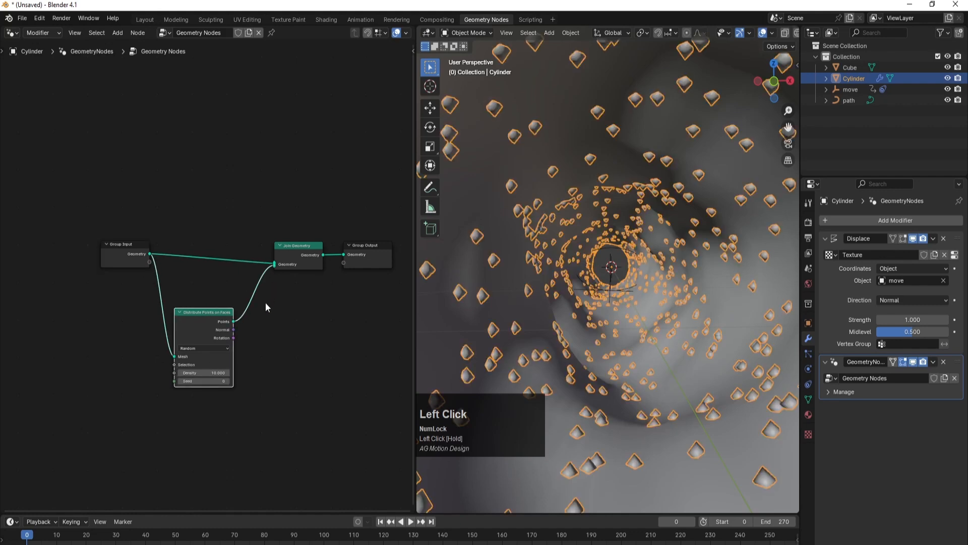
click(353, 331)
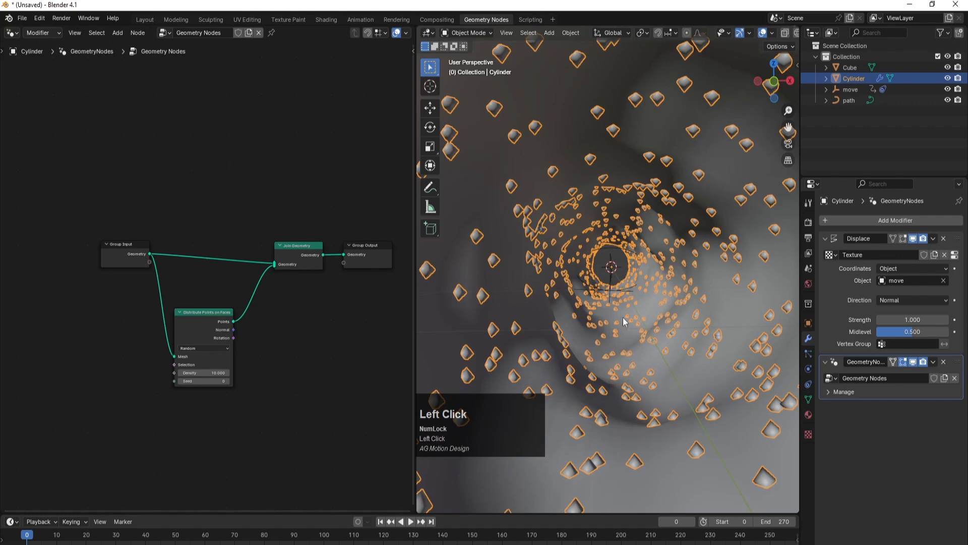
Play the animation briefly and examine the distributed points on the tunnel from outside and inside
scroll(622, 317, down, 4)
click(665, 393)
middle_drag(617, 310, 605, 333)
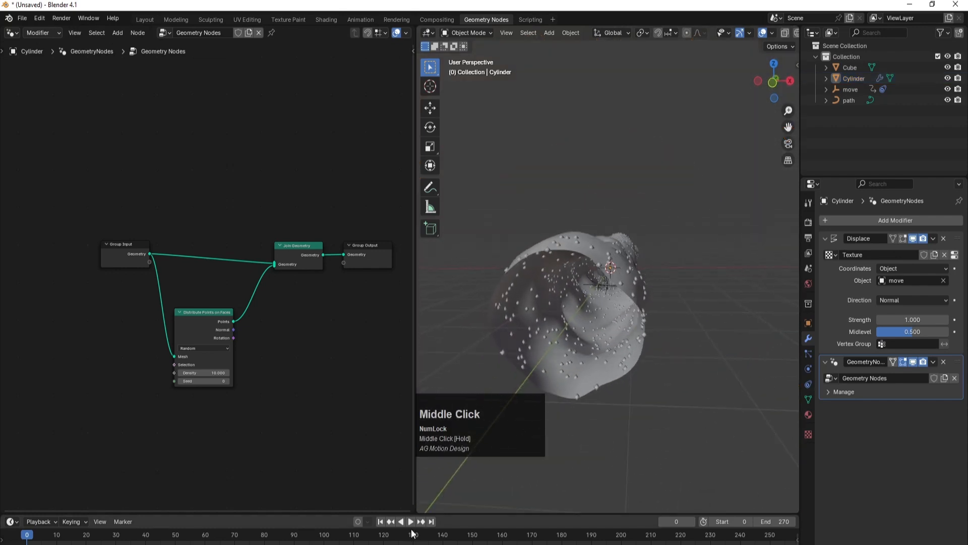
click(411, 522)
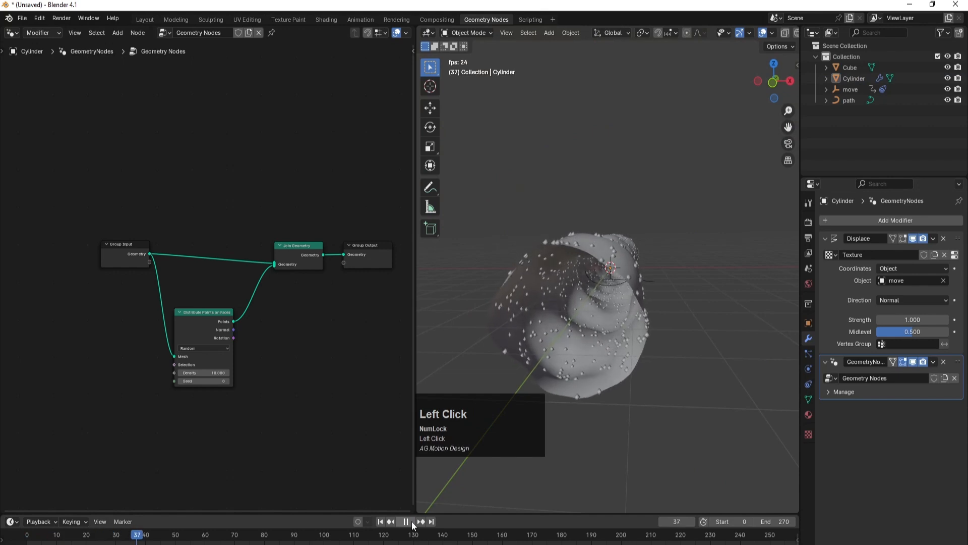
click(406, 521)
scroll(584, 330, up, 4)
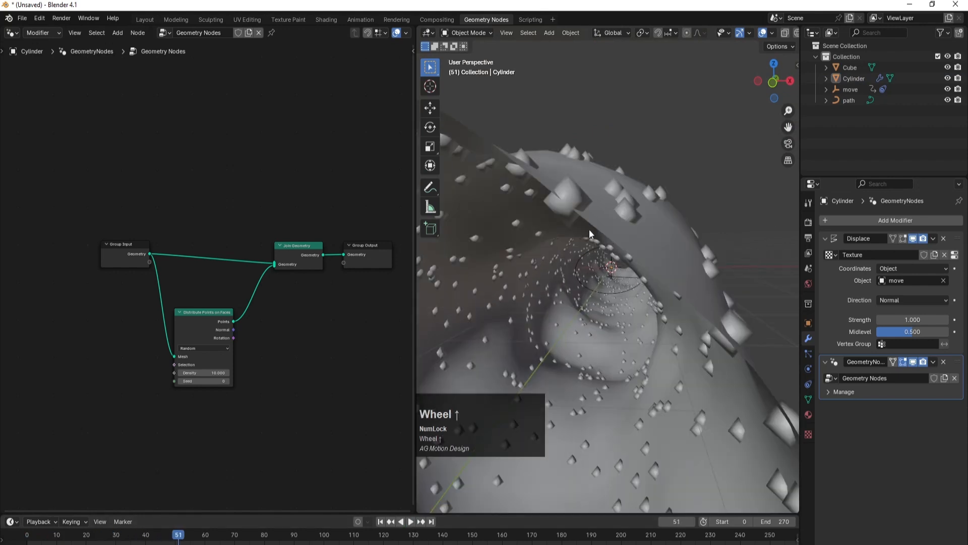
scroll(580, 197, down, 6)
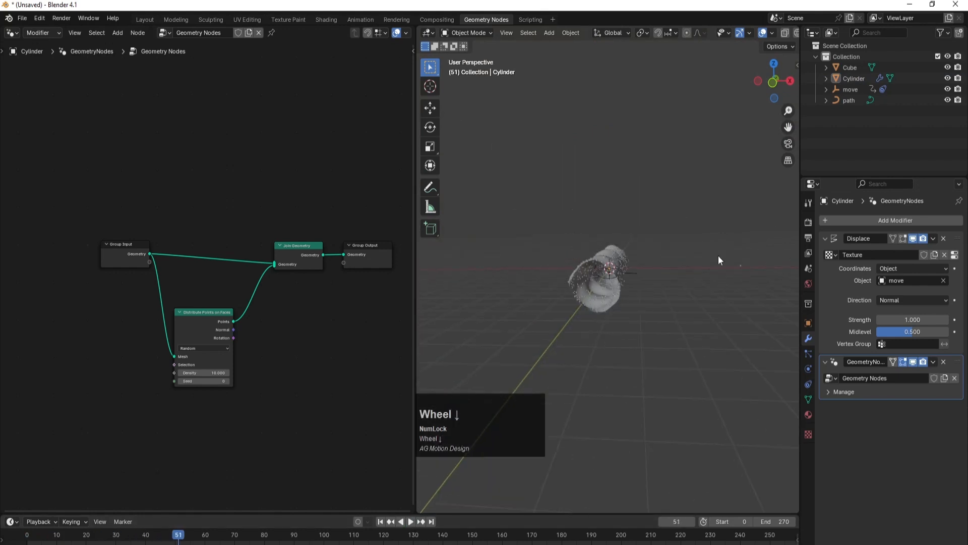
scroll(608, 271, up, 7)
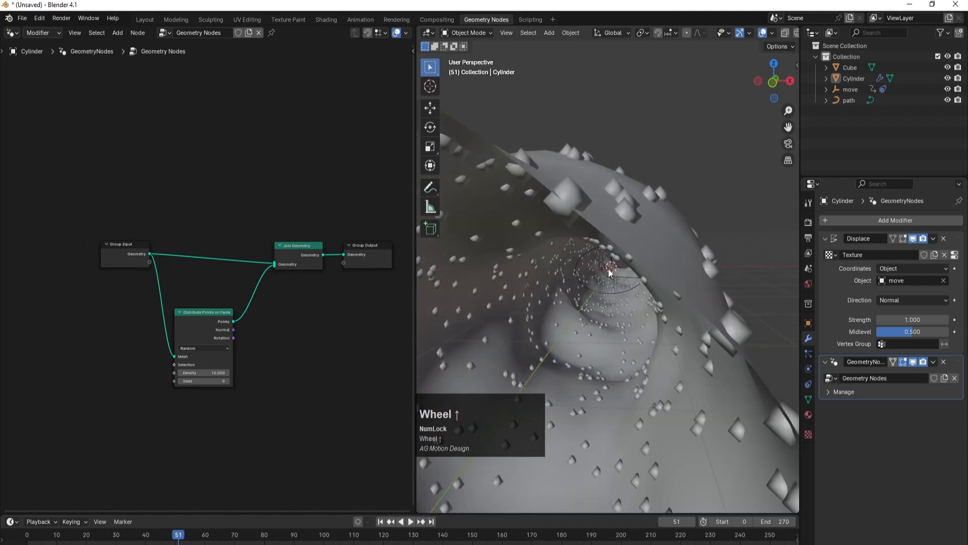
right_click(591, 266)
mouse_move(591, 266)
middle_down()
mouse_move(570, 275)
mouse_move(580, 271)
middle_up()
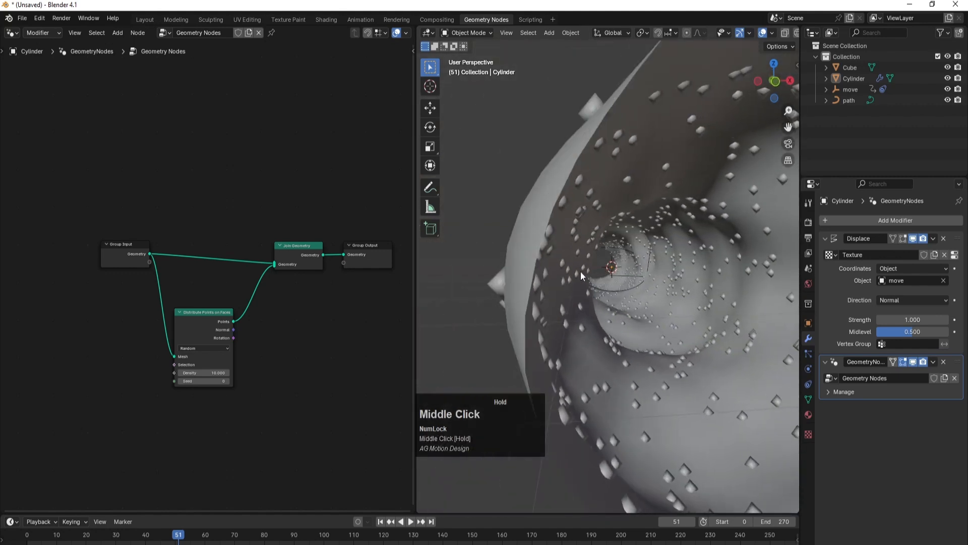
Spread out Group Input, Distribute Points on Faces, Join Geometry and Group Output to make room for another node
drag(302, 238, 338, 218)
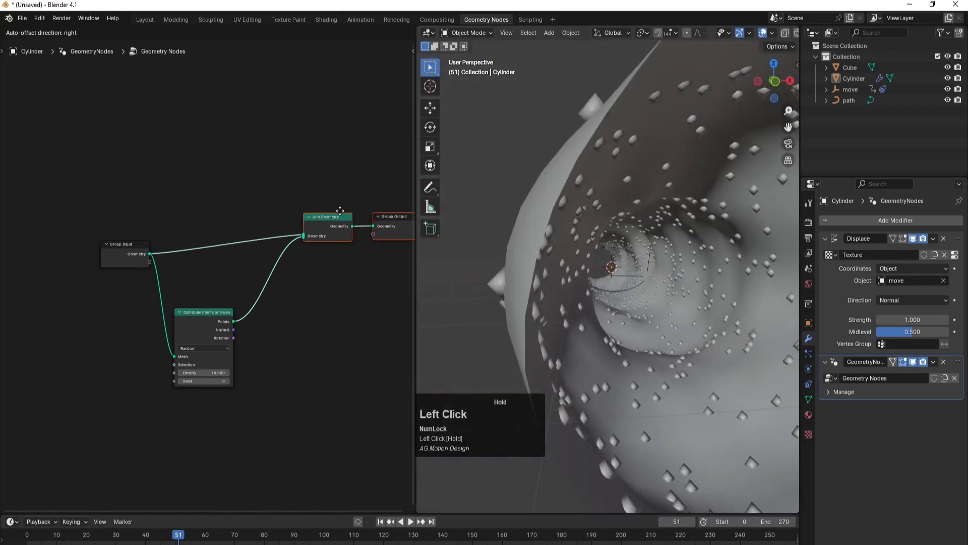
drag(132, 253, 134, 212)
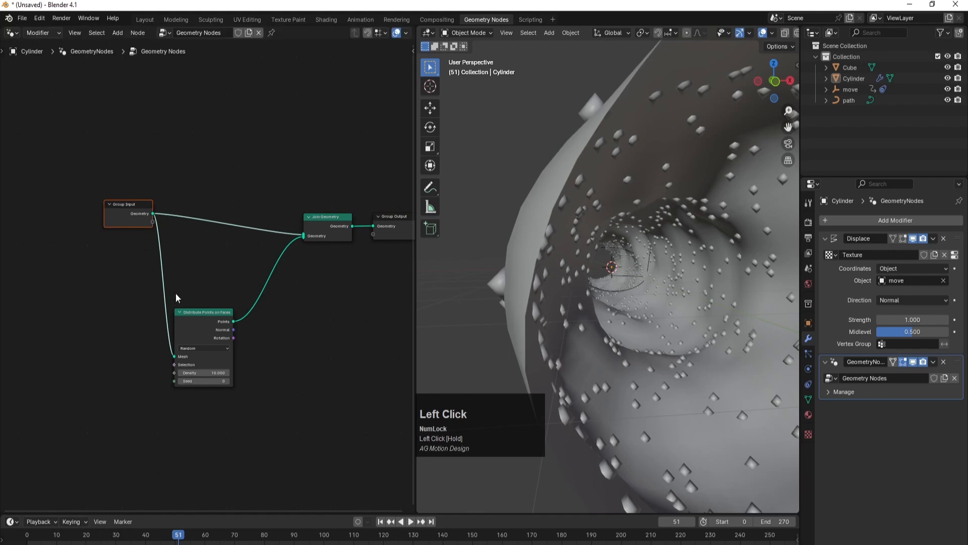
drag(192, 316, 170, 315)
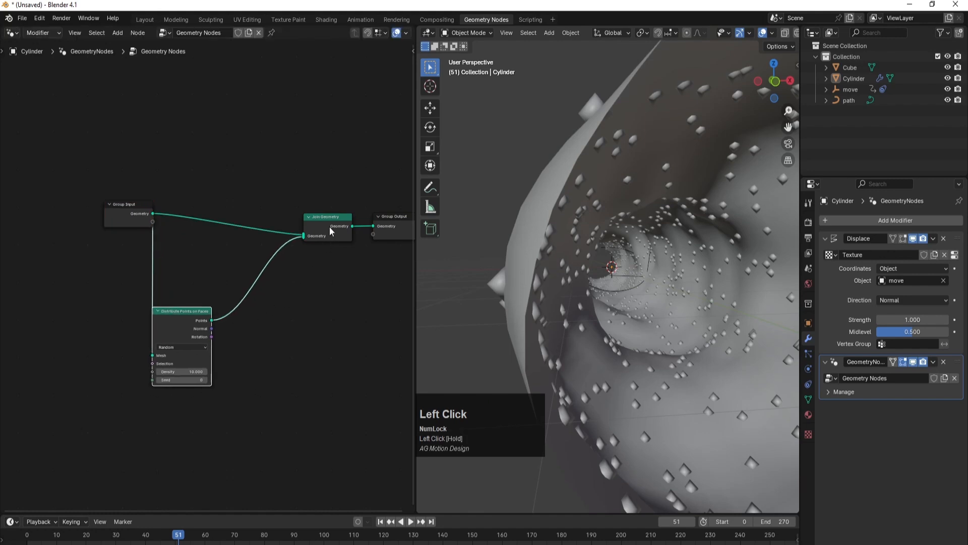
drag(332, 231, 335, 221)
Insert an Instance on Points node between Distribute Points on Faces and Join Geometry, and align the Distribute node beside it
key(space)
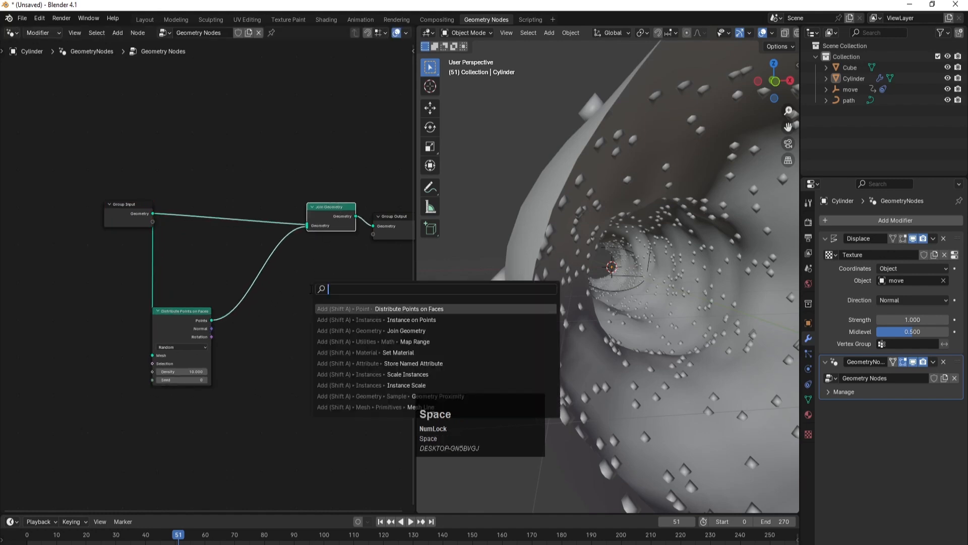
text(ins)
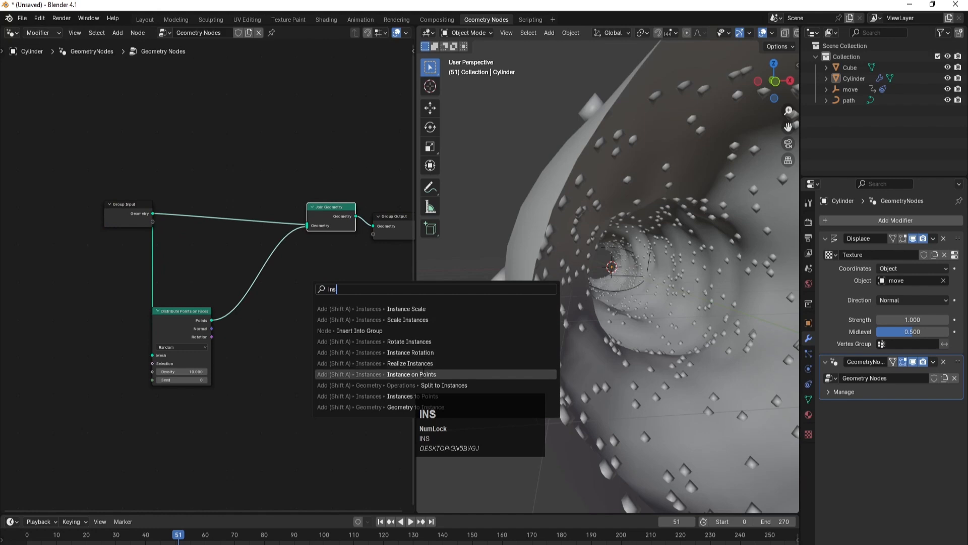
click(411, 374)
click(246, 254)
key(Num_Lock)
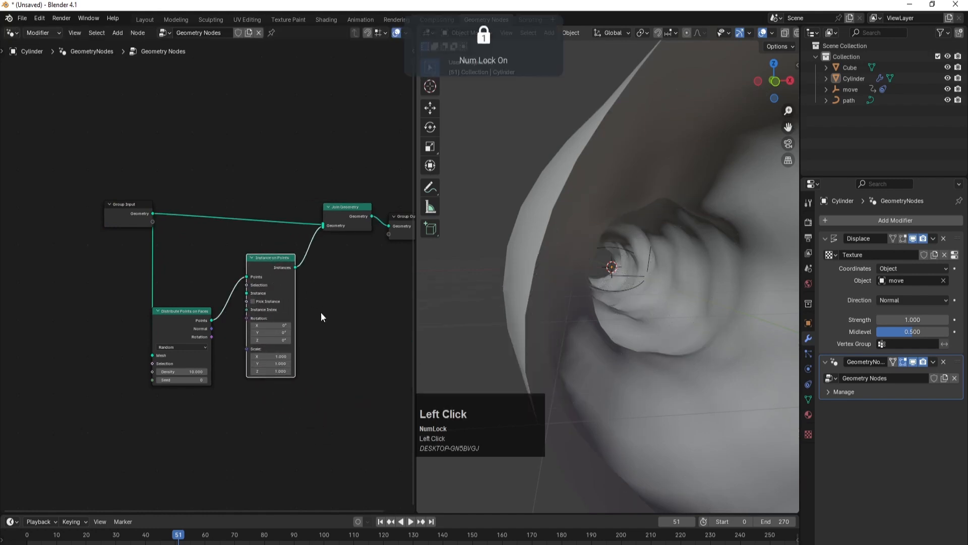
scroll(537, 325, down, 4)
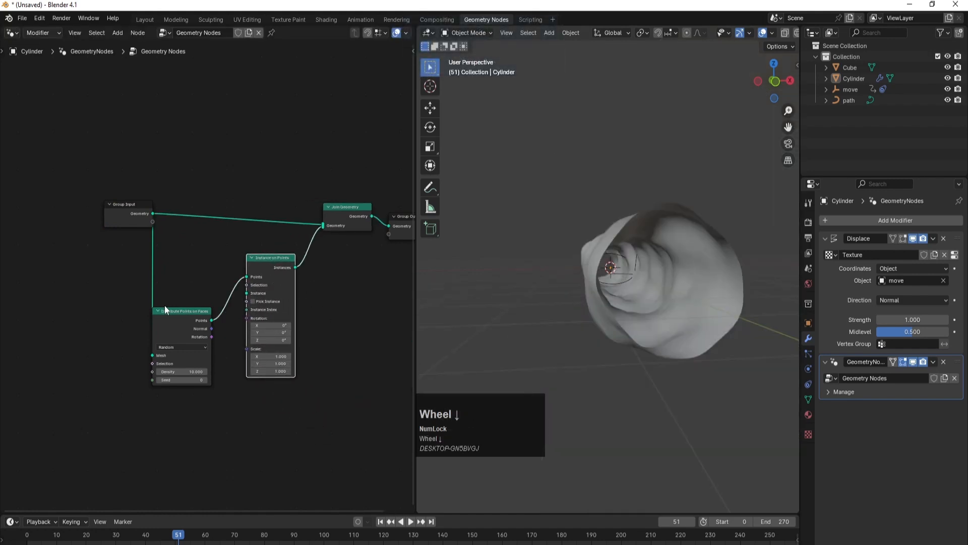
drag(166, 308, 168, 288)
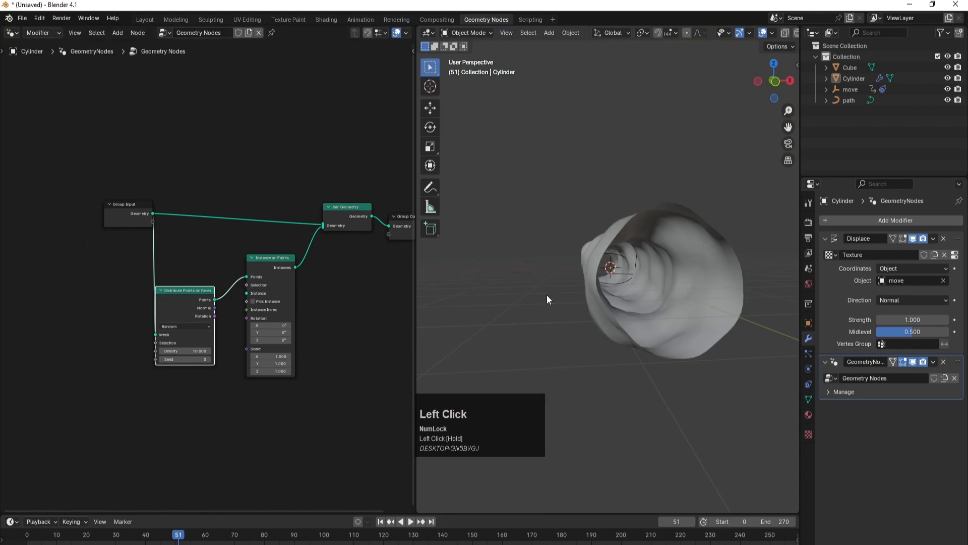
Bring the Cube into the cylinder's node tree as an Object Info node and connect its Geometry to Instance on Points' Instance input
scroll(662, 235, down, 2)
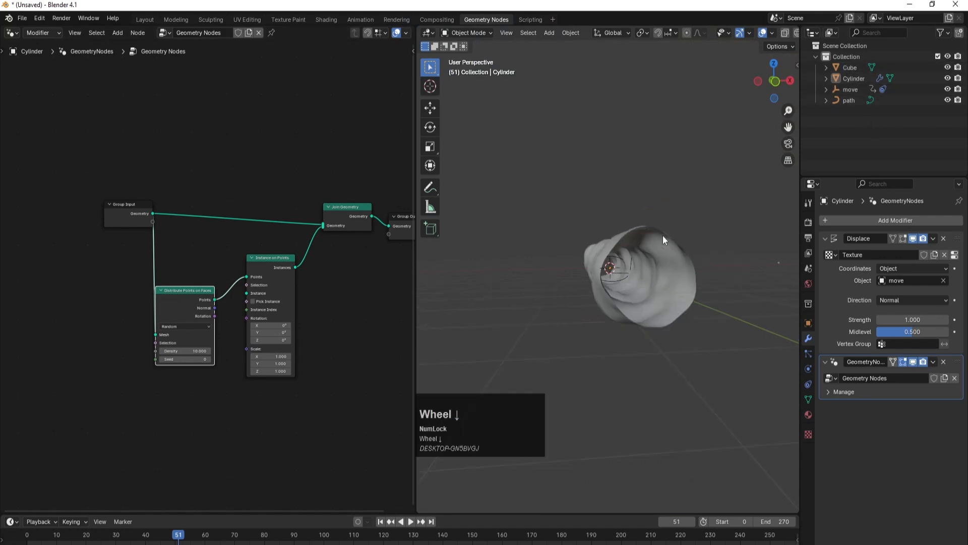
scroll(662, 235, down, 1)
click(749, 264)
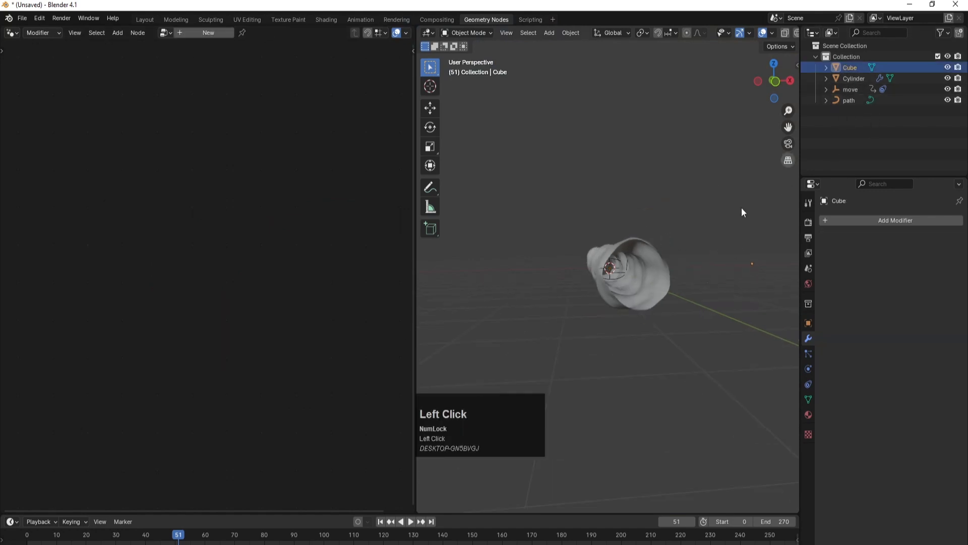
click(667, 267)
drag(846, 67, 150, 416)
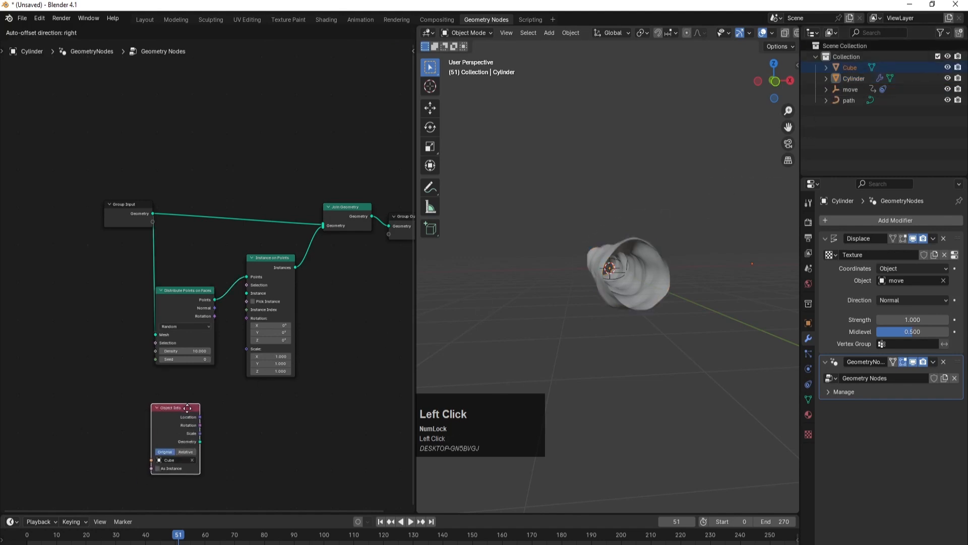
scroll(216, 446, up, 2)
drag(199, 485, 252, 305)
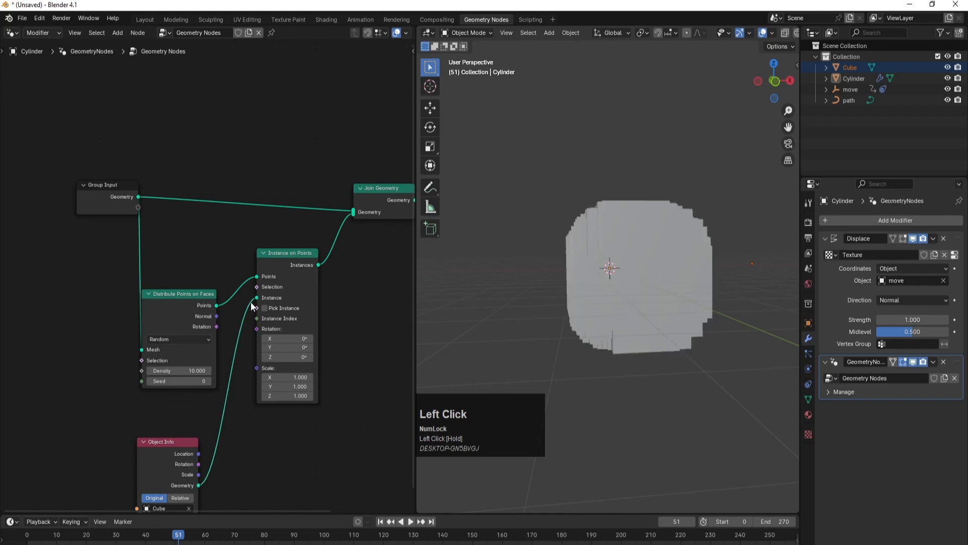
Set the Instance on Points scale to 0.020 on X, Y and Z and look inside the tunnel
scroll(686, 260, up, 3)
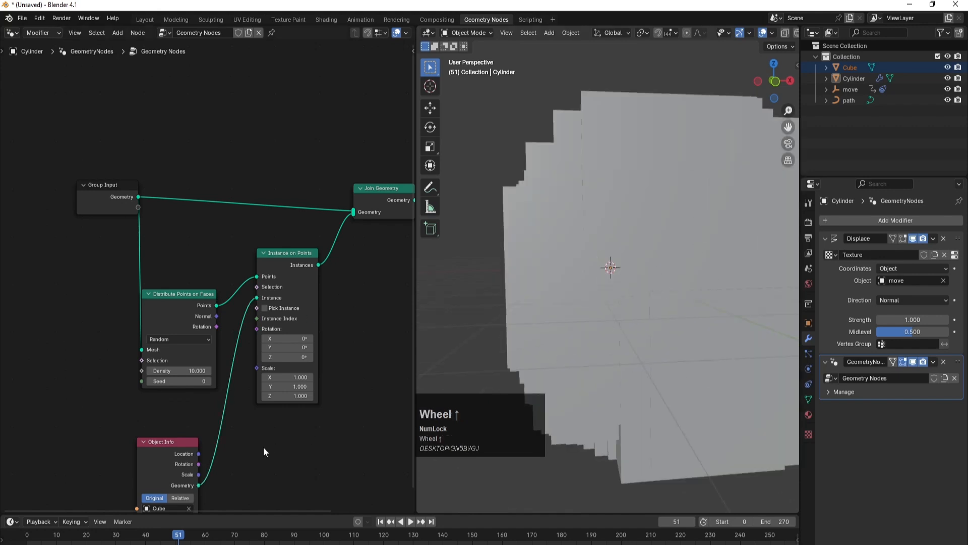
shift+middle_drag(263, 447, 295, 388)
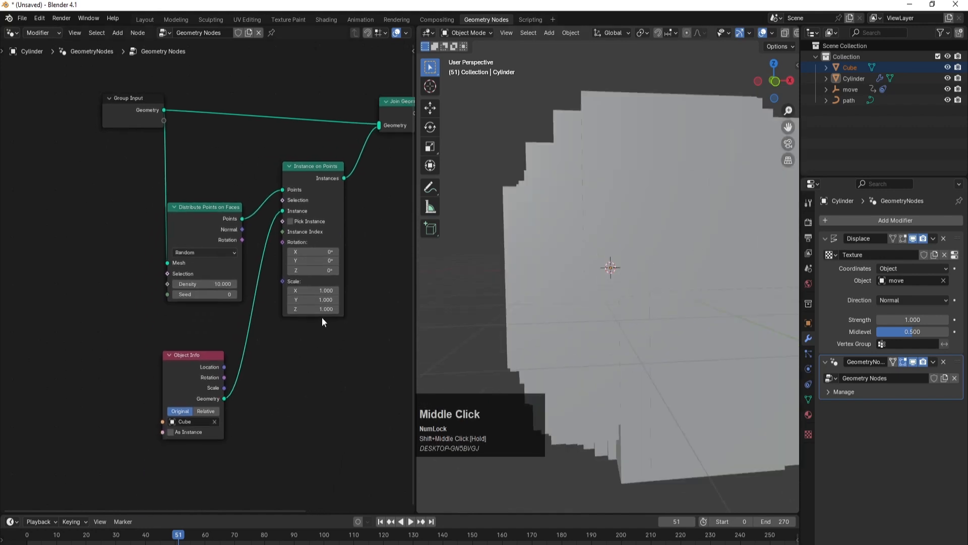
drag(319, 309, 254, 290)
click(335, 395)
scroll(603, 332, up, 5)
middle_drag(687, 367, 697, 363)
scroll(341, 346, up, 1)
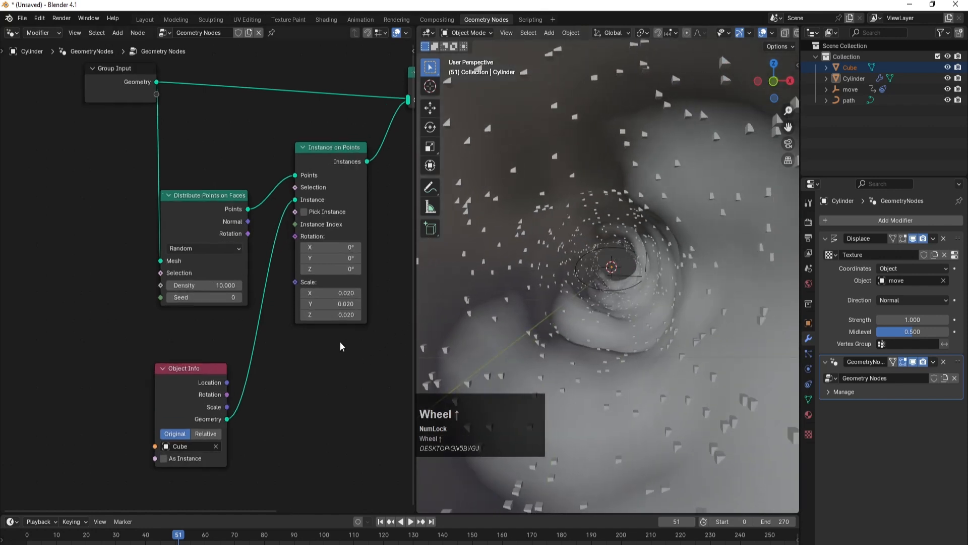
Reduce the Instance on Points scale to 0.010 on all three axes
scroll(340, 346, up, 1)
shift+drag(348, 318, 346, 318)
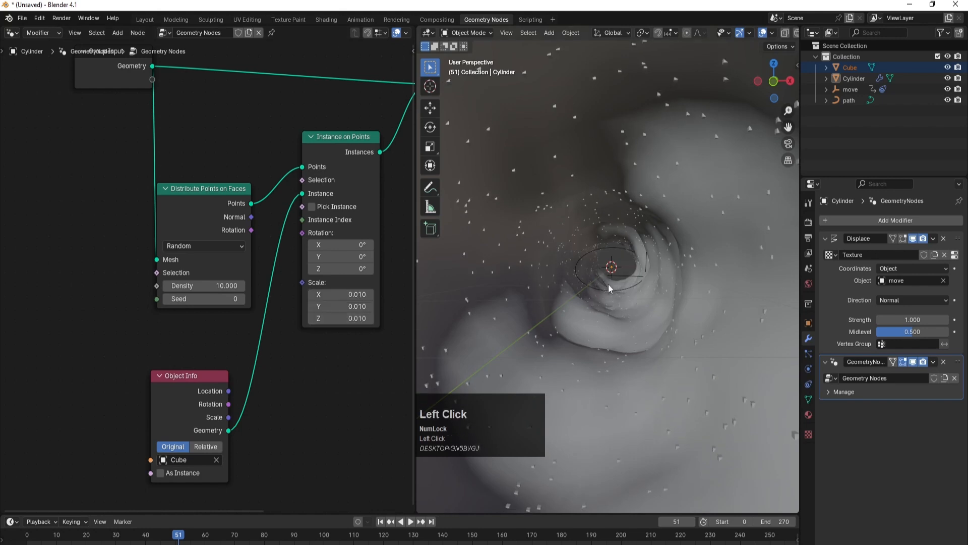
scroll(604, 297, down, 2)
click(340, 378)
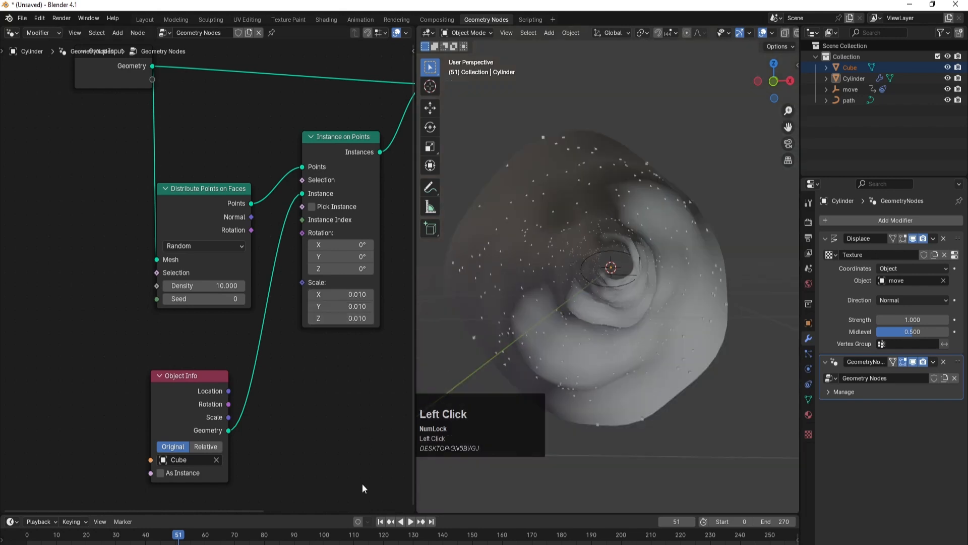
Play the animation to check the scattered cubes inside the tunnel, and return to the first frame
click(411, 522)
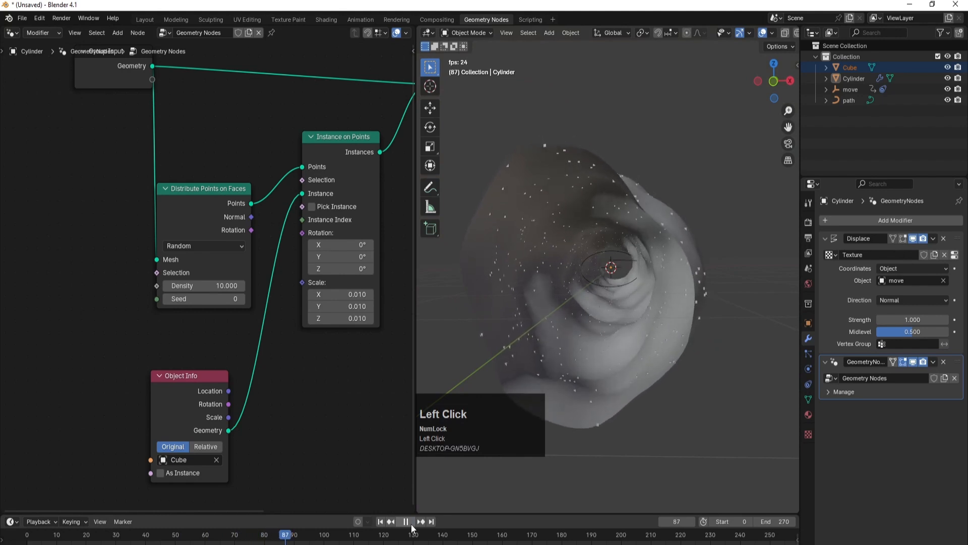
click(408, 523)
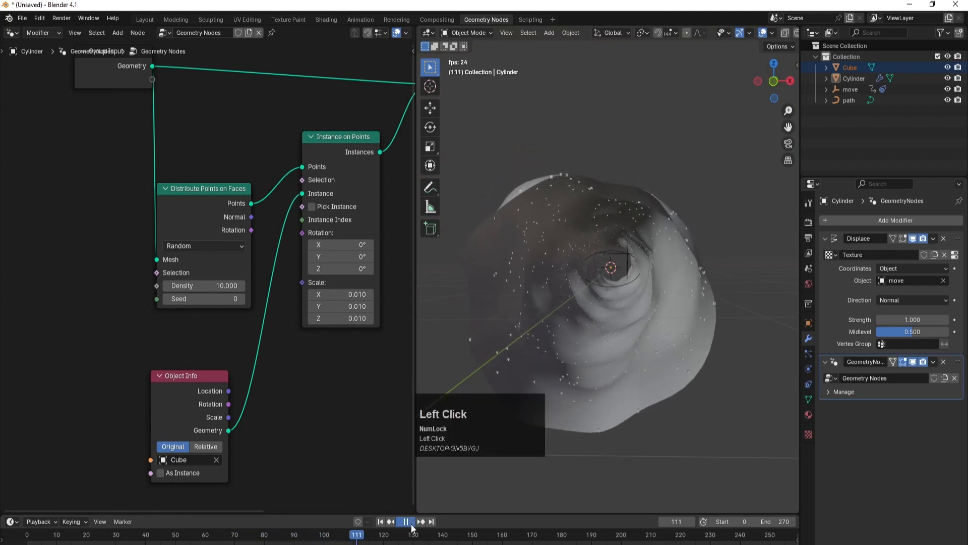
click(381, 522)
Move Group Input farther from the other nodes and add a Transform Geometry node above its link to Join Geometry
scroll(202, 207, down, 2)
drag(140, 115, 88, 126)
shift+middle_drag(181, 195, 208, 345)
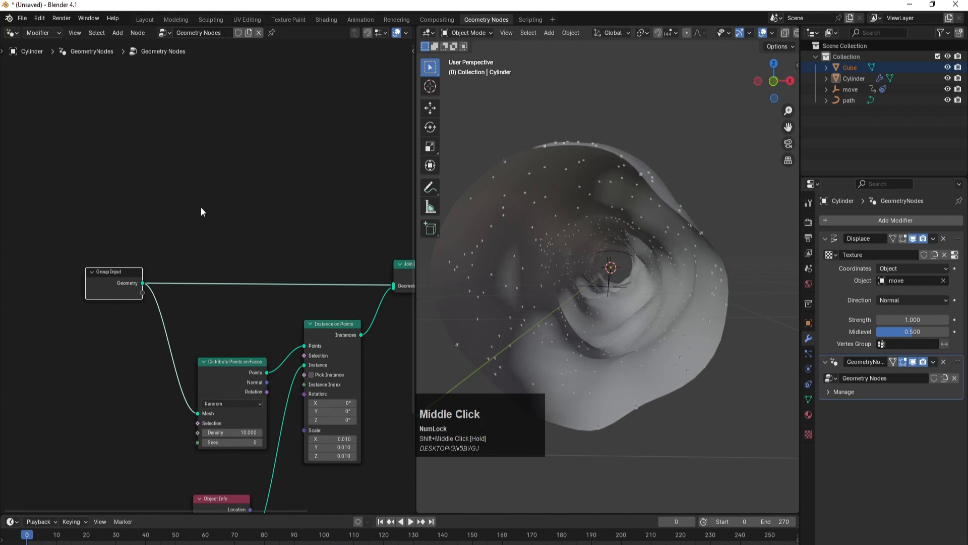
key(space)
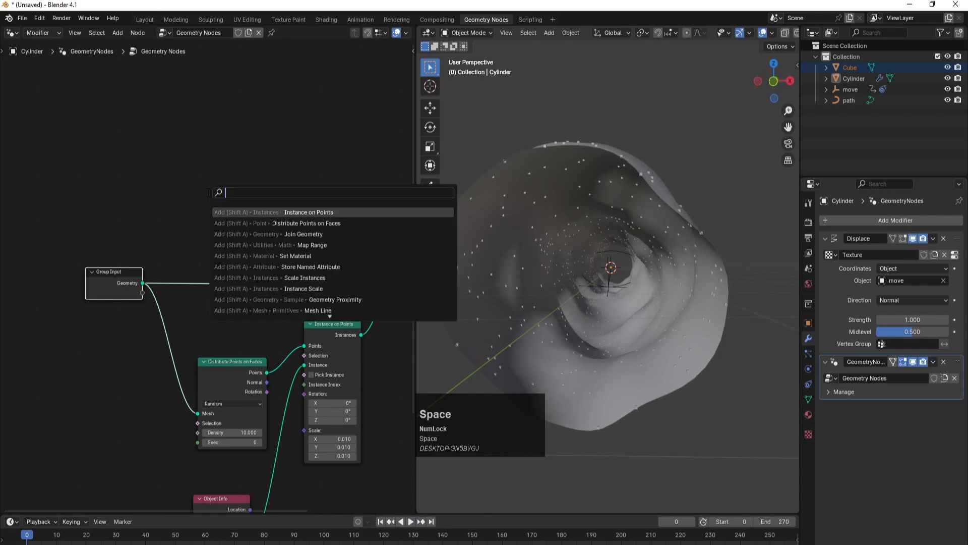
text(tnr)
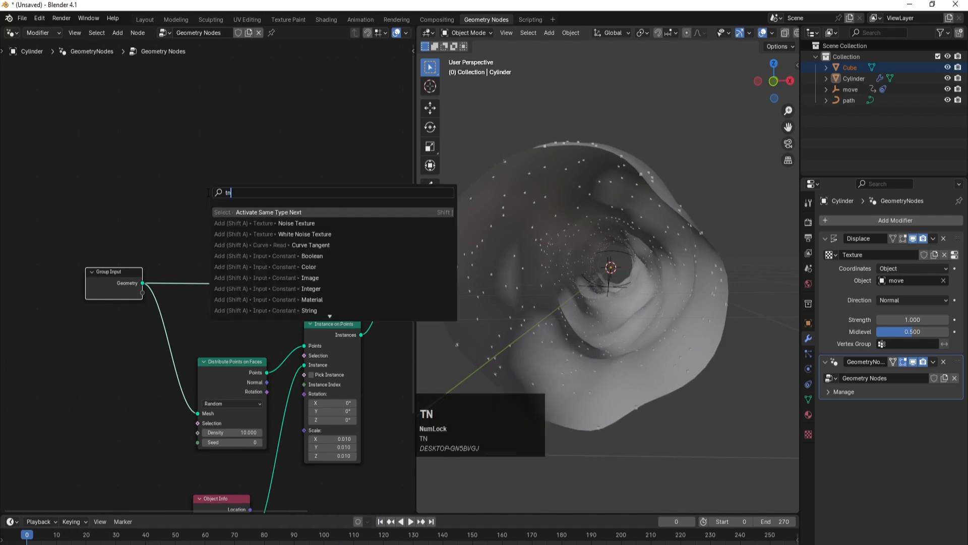
key(BackSpace)
key(BackSpace)
text(ran)
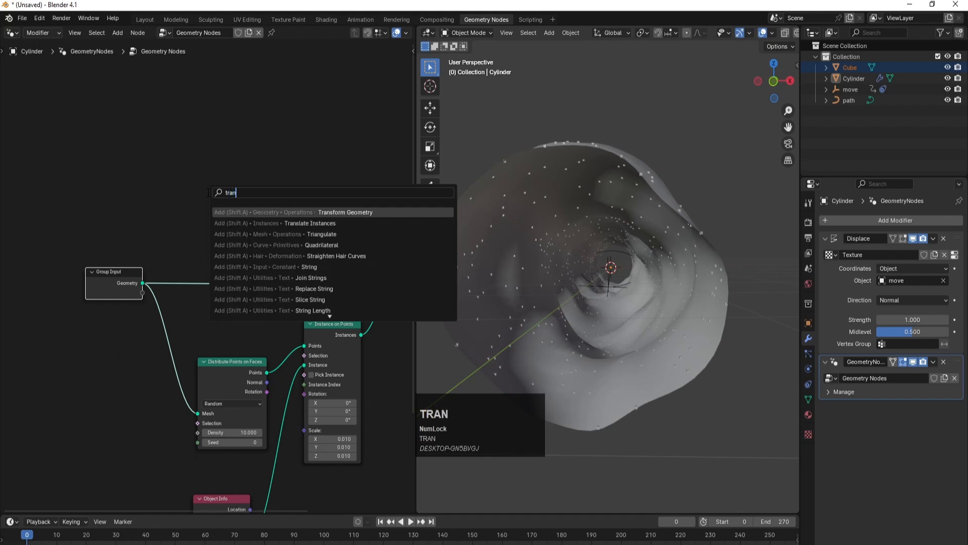
key(Return)
click(181, 166)
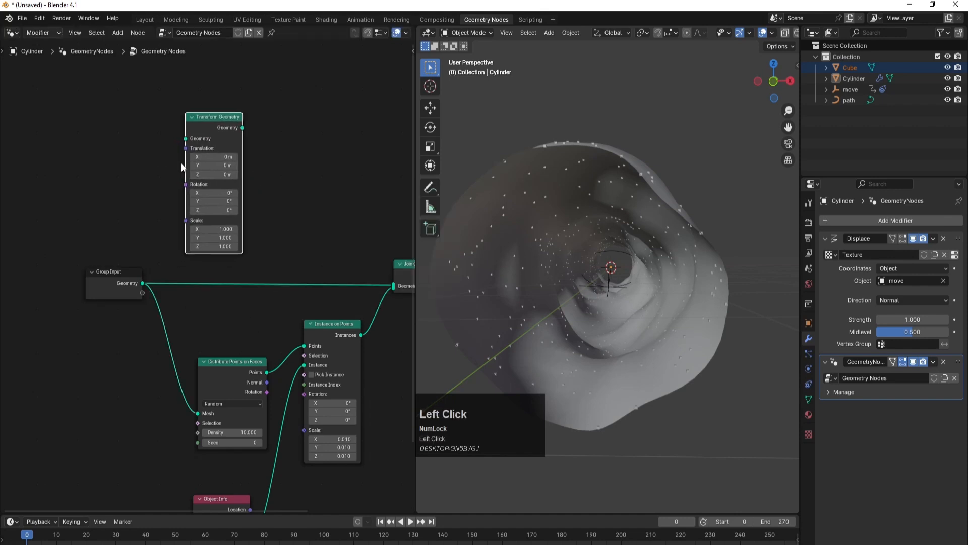
Connect Group Input's Geometry to Transform Geometry and link its output into Join Geometry alongside the existing branches
drag(142, 284, 185, 138)
drag(243, 127, 387, 285)
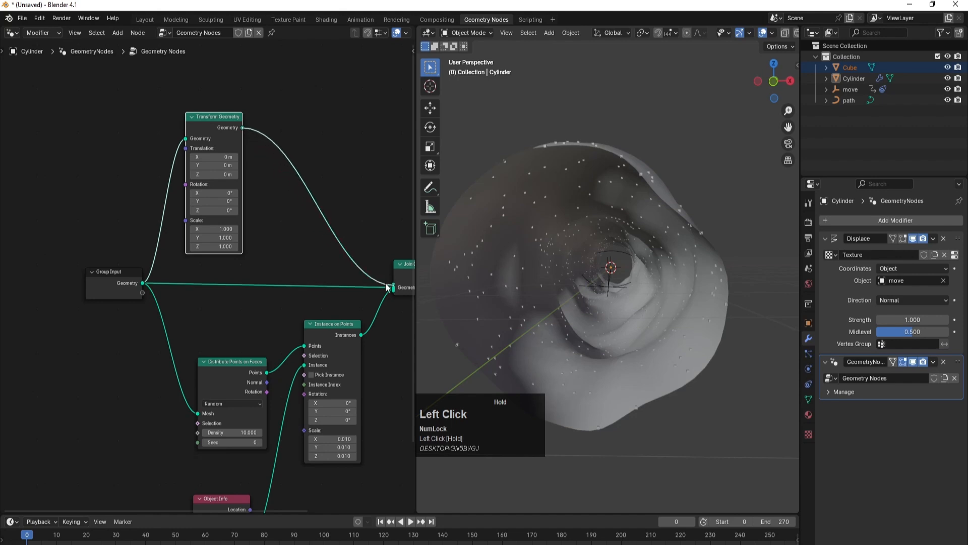
scroll(252, 162, up, 3)
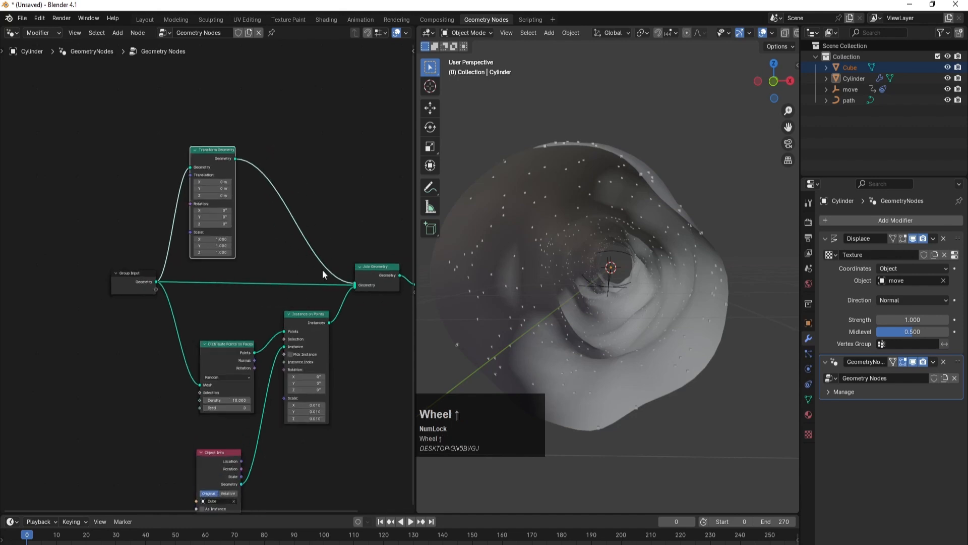
Move Group Output and Join Geometry farther along and raise Transform Geometry to make room on the upper branch
scroll(323, 272, down, 1)
shift+right_drag(310, 232, 250, 281)
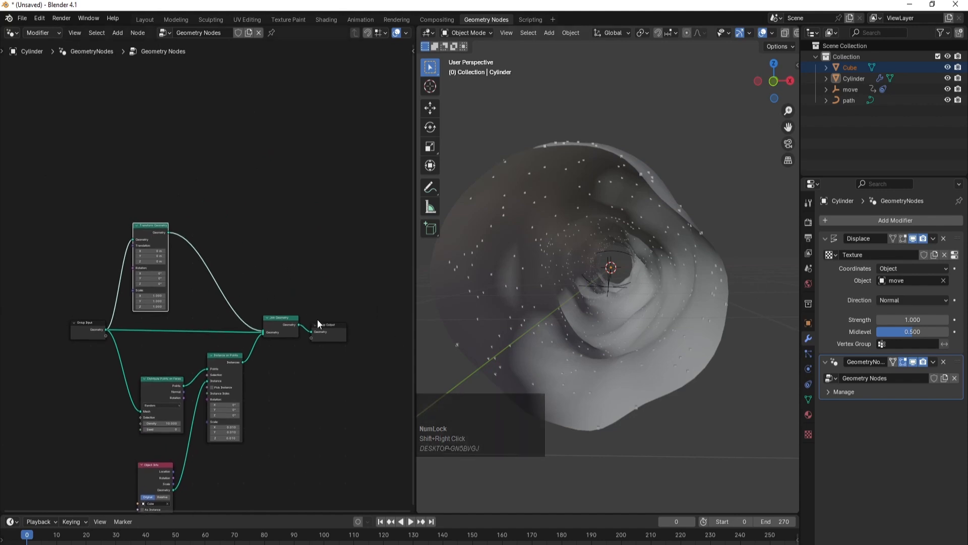
drag(277, 287, 337, 340)
drag(291, 318, 370, 289)
drag(144, 231, 139, 151)
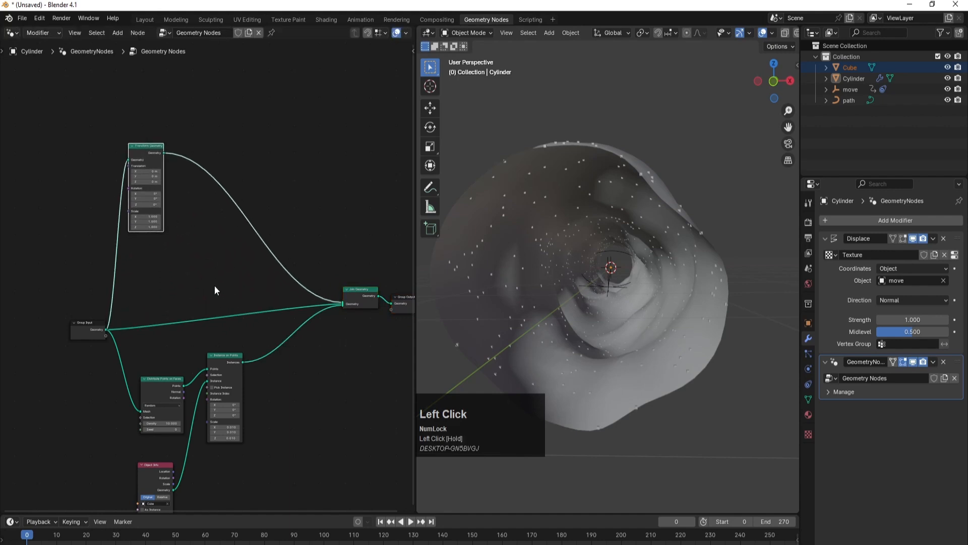
shift+middle_drag(201, 217, 215, 231)
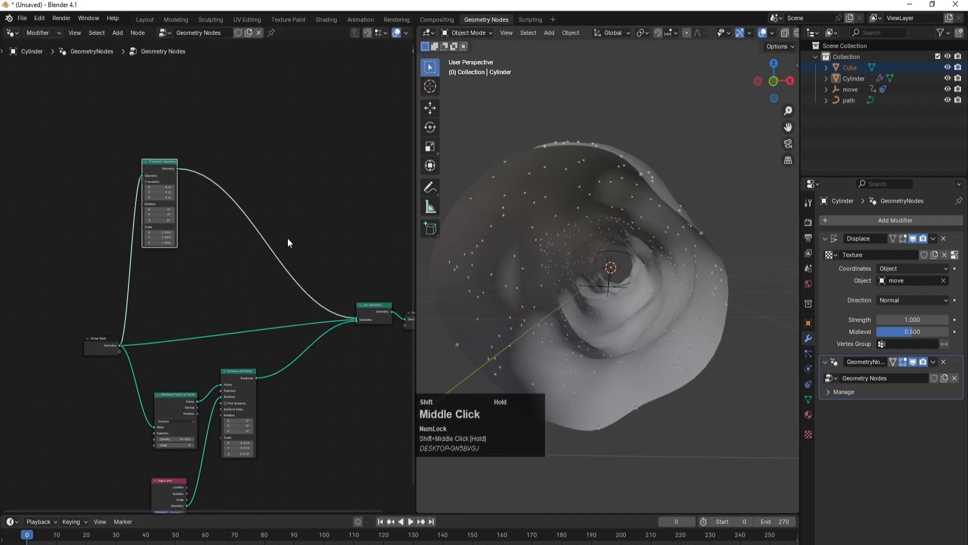
Insert a Mesh to Curve node on the link between Transform Geometry and Join Geometry
key(space)
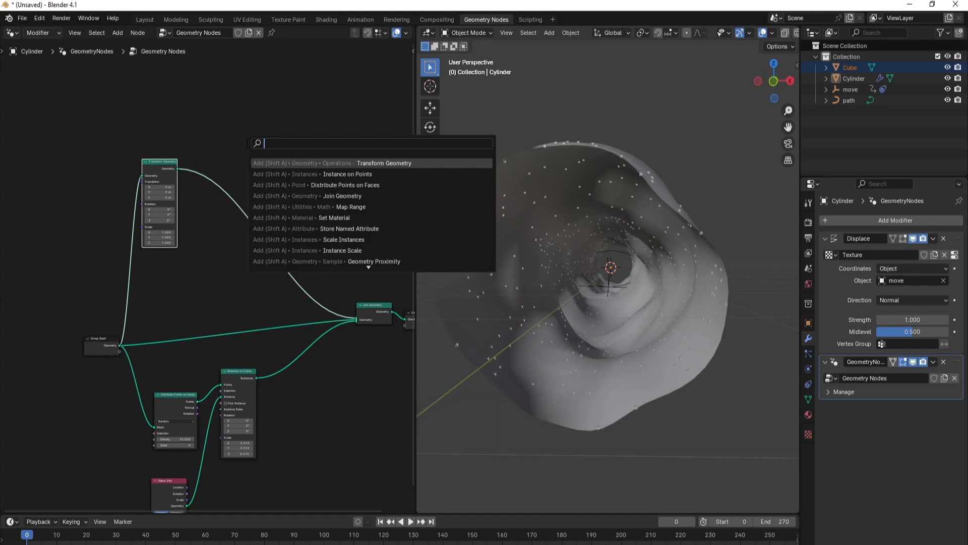
text(mesh t)
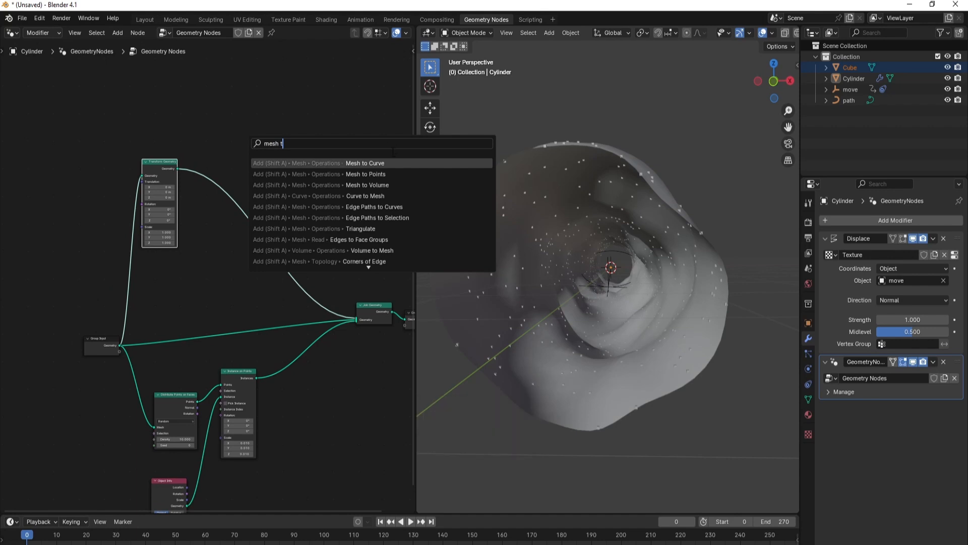
click(383, 162)
click(207, 178)
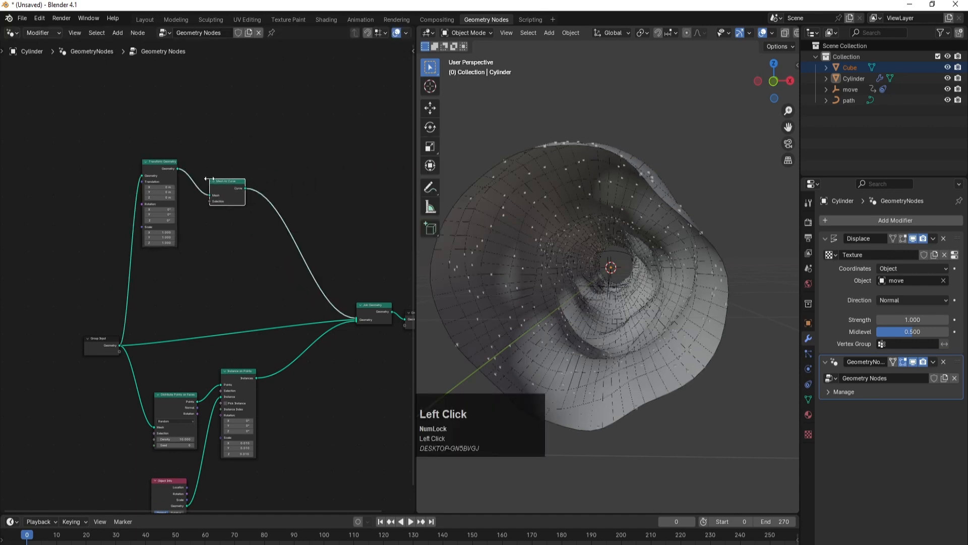
scroll(552, 267, up, 2)
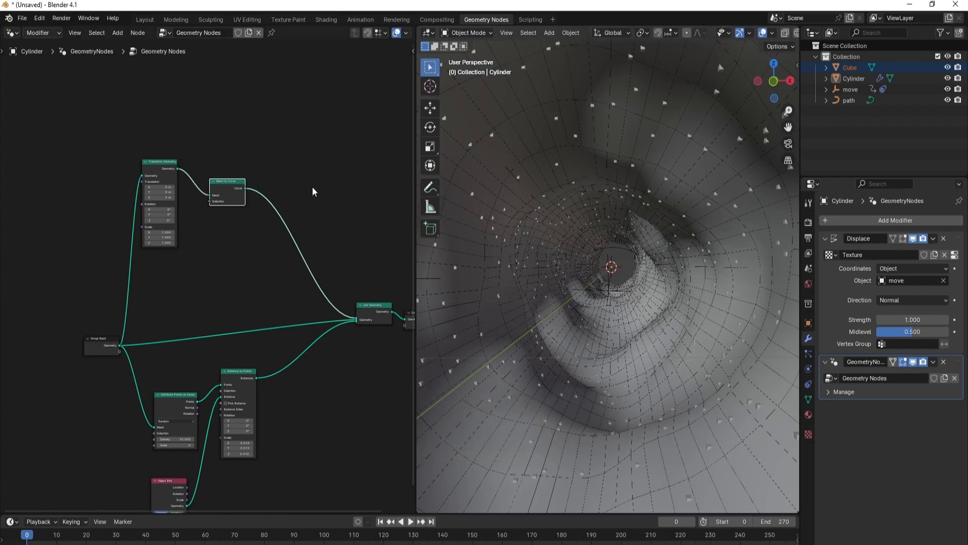
Insert a Curve to Mesh node on the link between Mesh to Curve and Join Geometry
key(space)
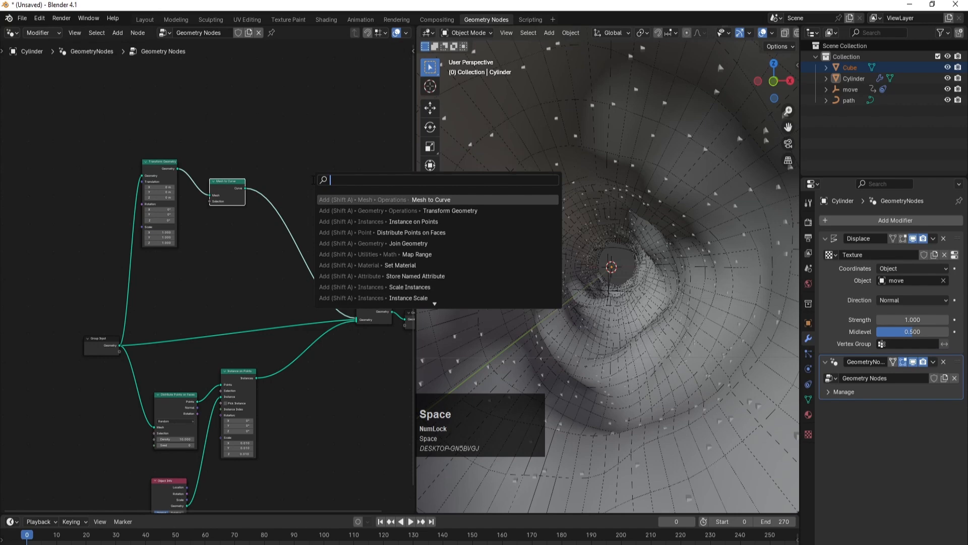
text(line t)
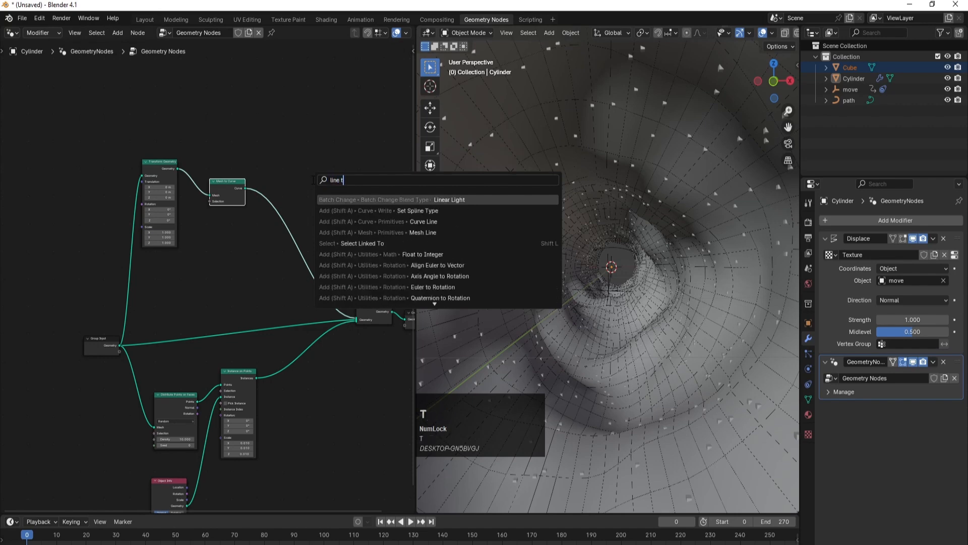
text(0)
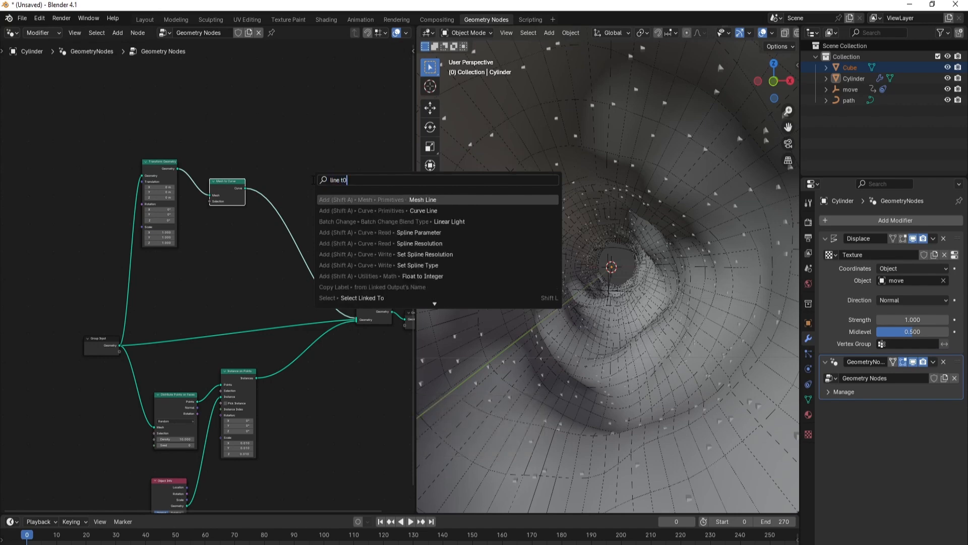
key(BackSpace)
text(o m)
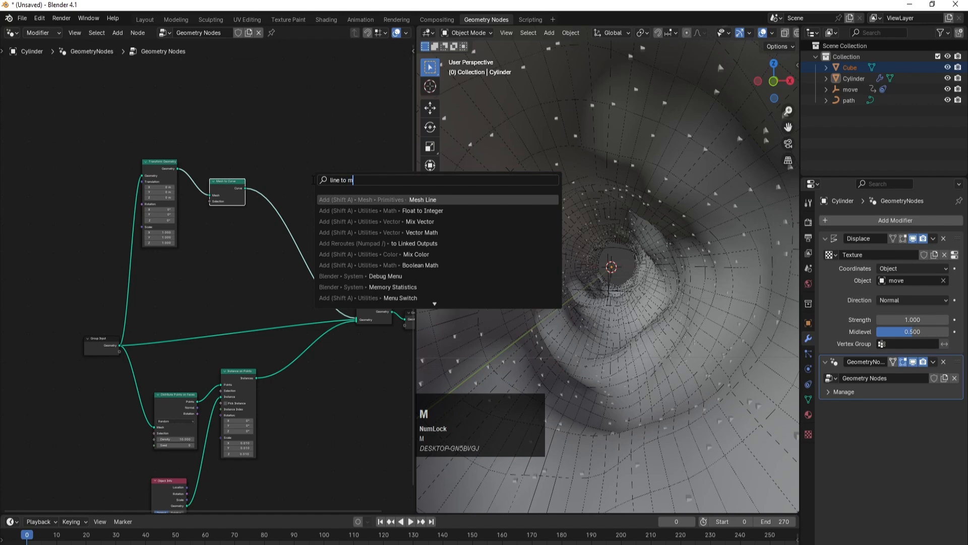
text(e)
key(ctrl+a)
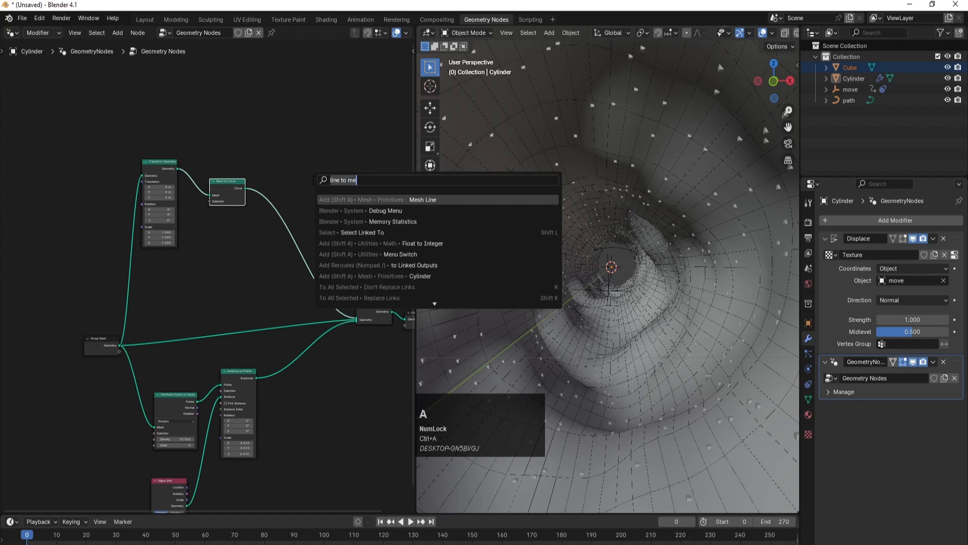
text(curve to)
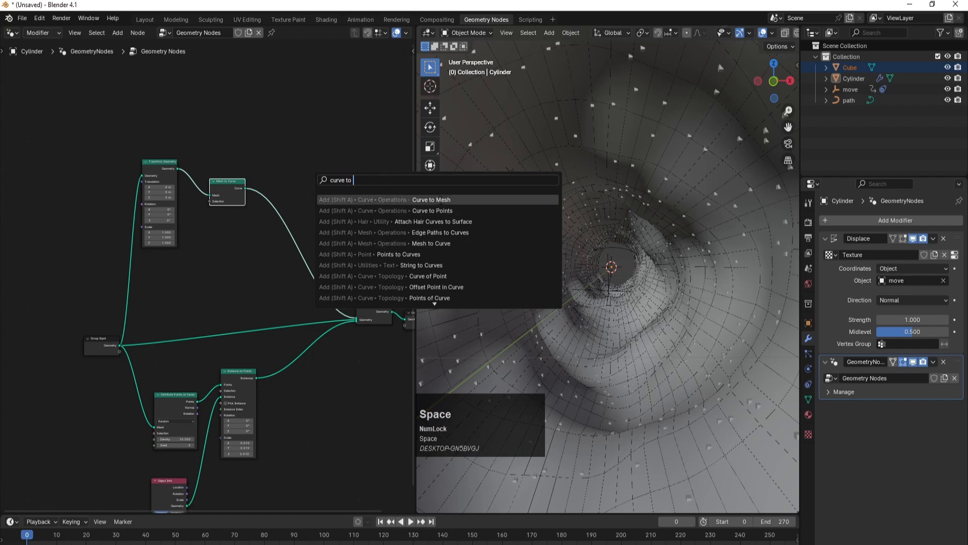
click(342, 199)
click(271, 197)
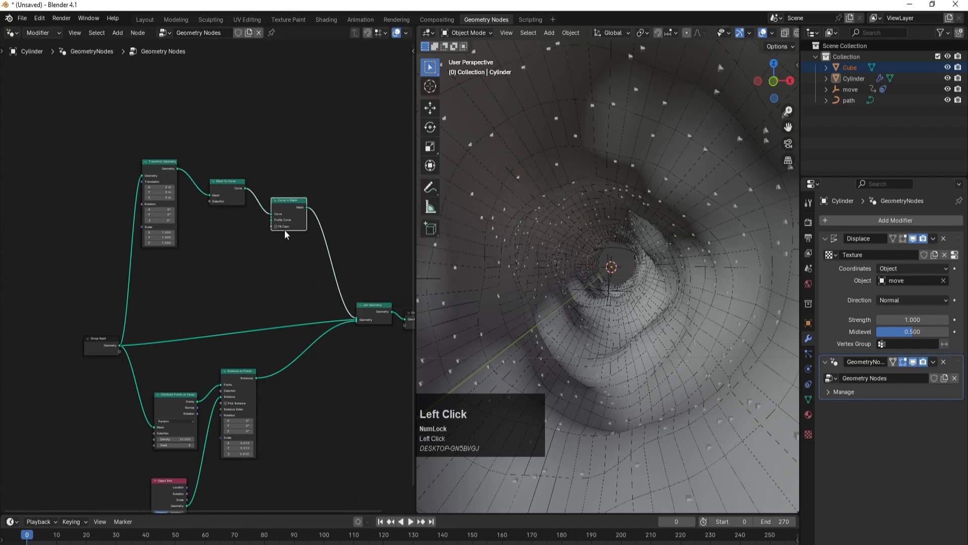
Add a Curve Circle node below Mesh to Curve and connect its Curve output to Curve to Mesh's Profile Curve
scroll(300, 221, up, 2)
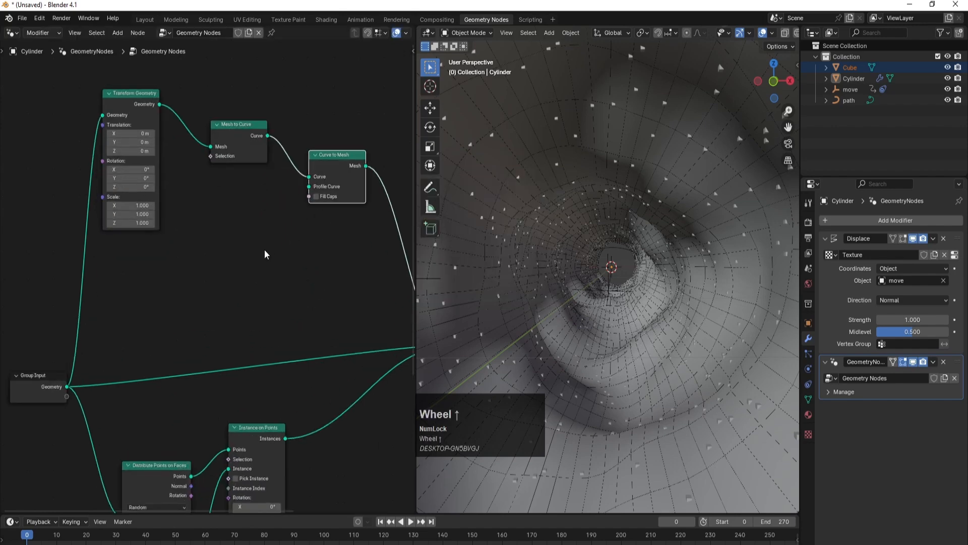
key(space)
text(curve)
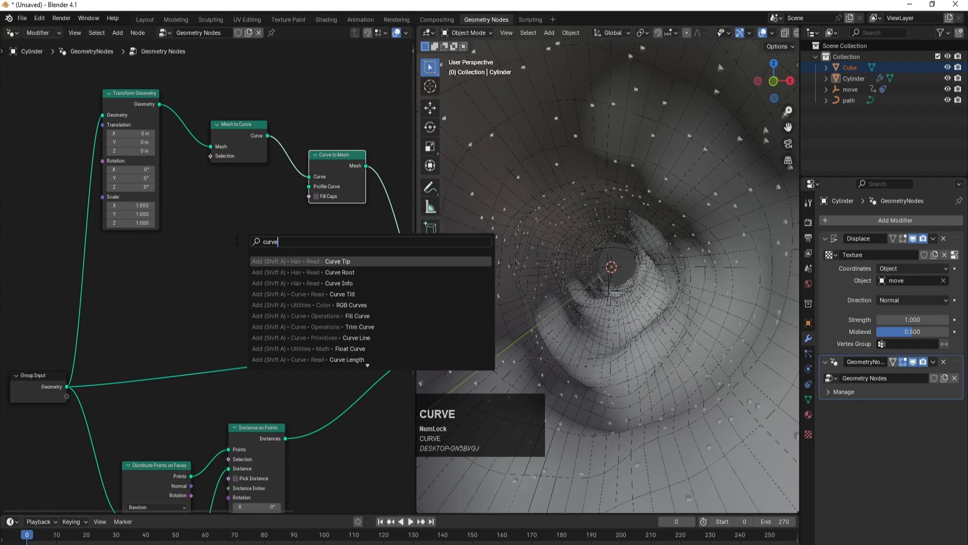
text( c)
key(Return)
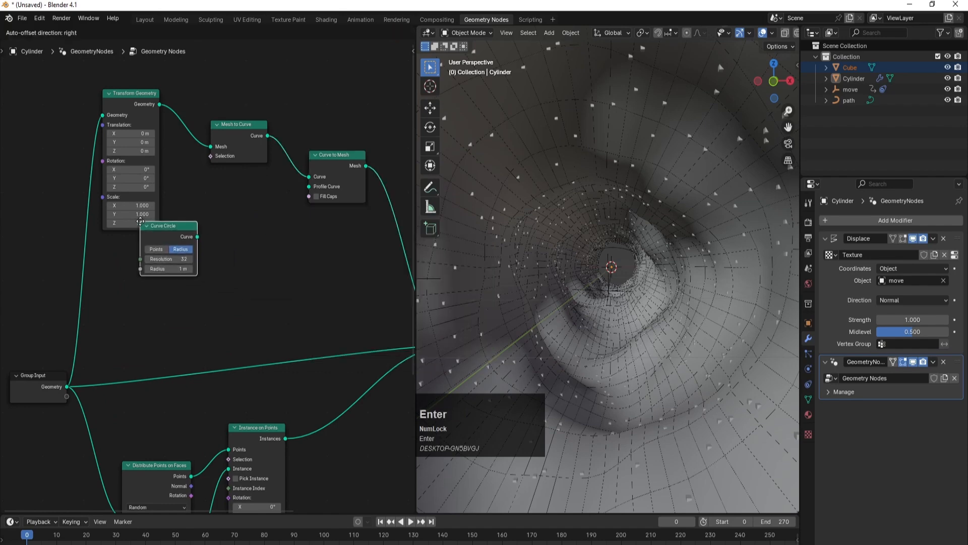
click(285, 219)
scroll(292, 216, up, 1)
drag(293, 208, 325, 172)
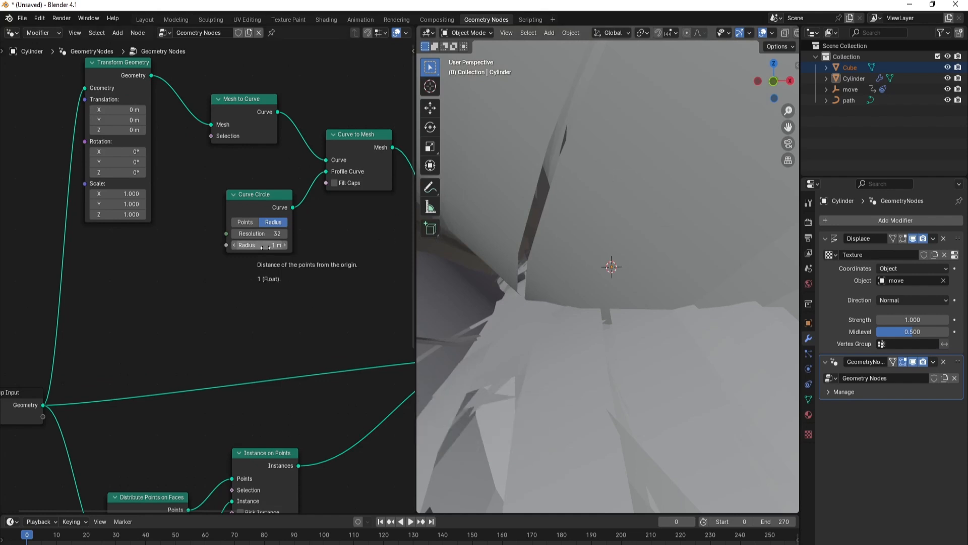
Set the Curve Circle's radius to 0.01 m and resolution to 1, and play the animation to check the wire grid
shift+drag(265, 247, 191, 247)
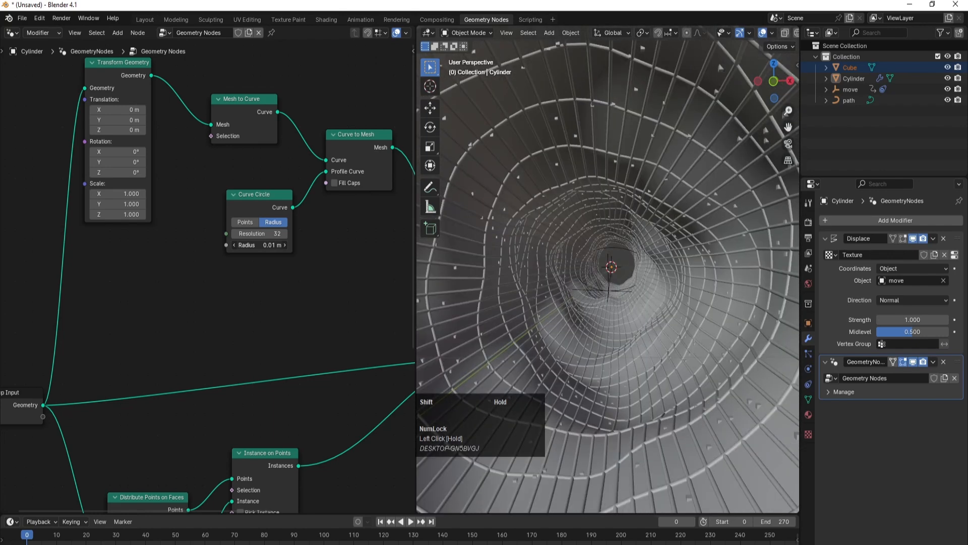
click(301, 280)
click(277, 234)
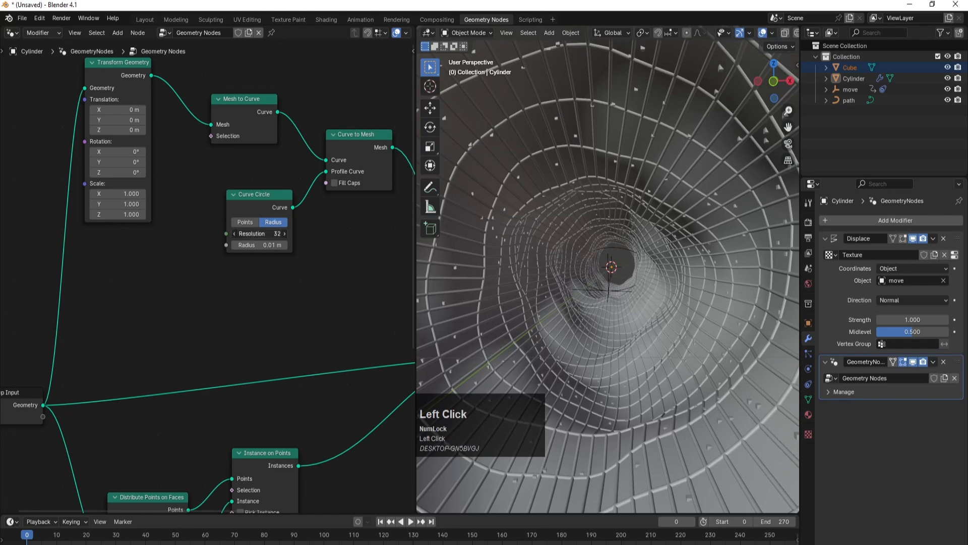
text(1)
key(Return)
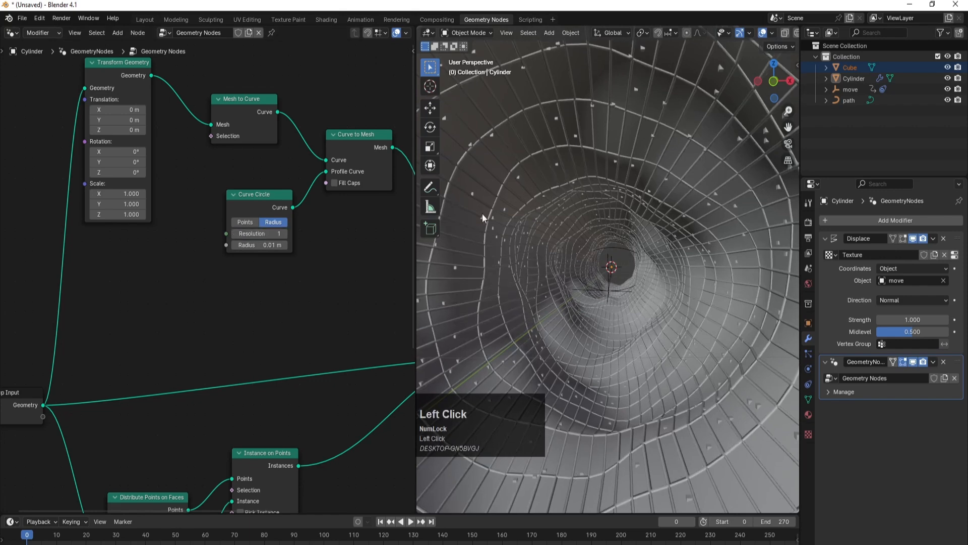
click(411, 522)
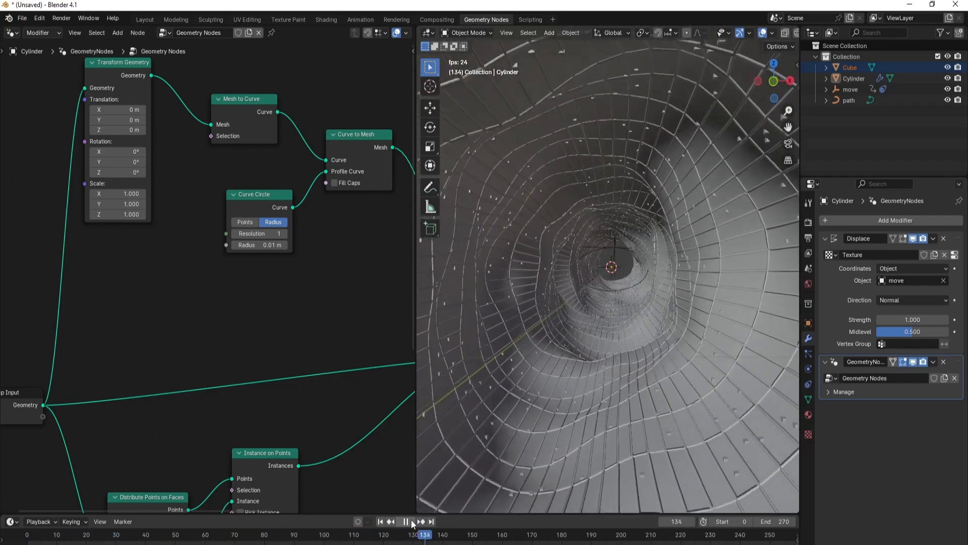
click(406, 521)
Increase the Distribute Points on Faces density to 22.200
scroll(357, 355, down, 1)
scroll(357, 355, down, 1)
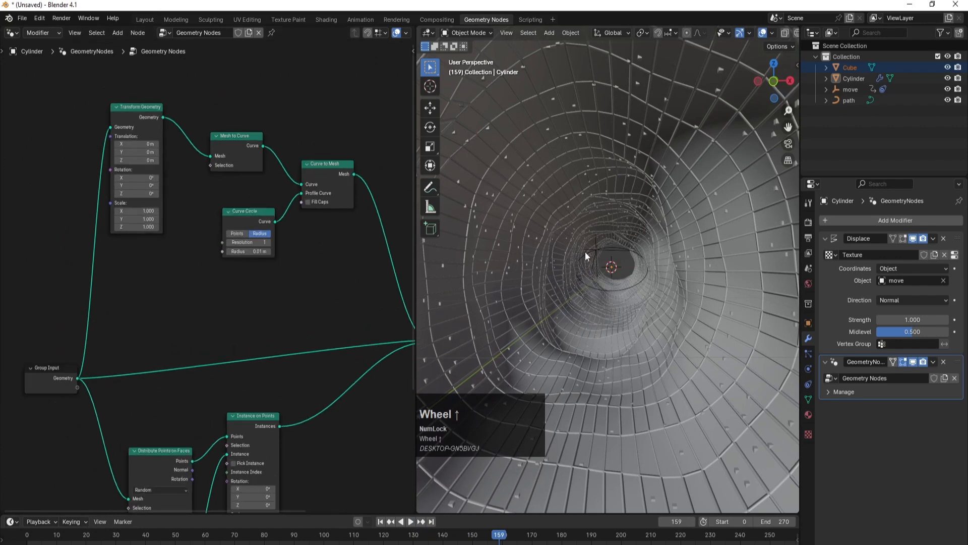
scroll(304, 299, down, 1)
middle_drag(252, 364, 311, 262)
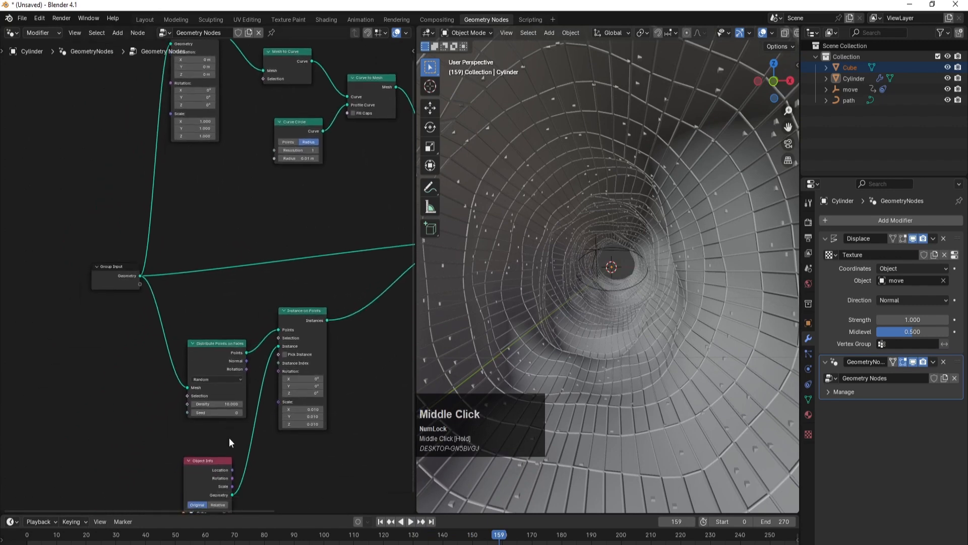
scroll(188, 441, up, 2)
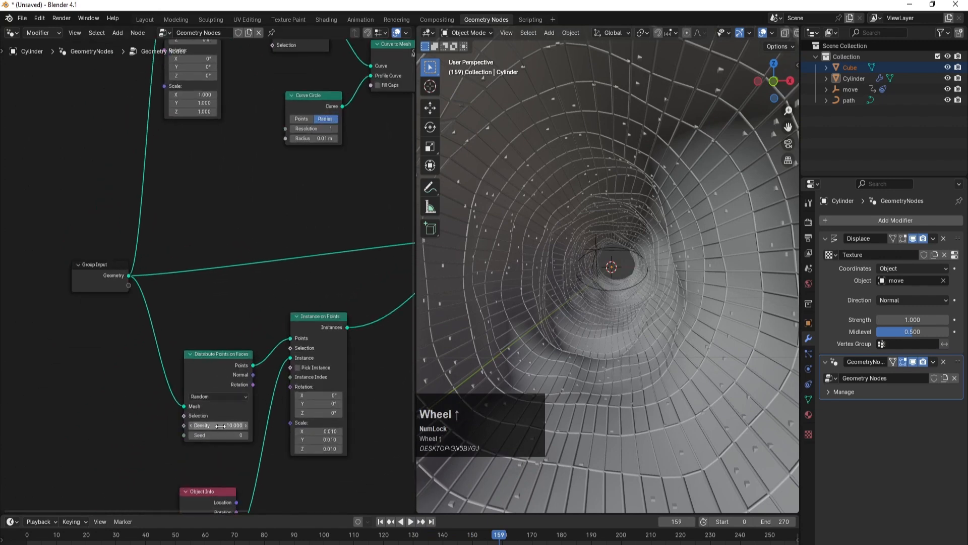
mouse_move(221, 426)
mouse_down()
mouse_move(328, 425)
mouse_move(235, 425)
mouse_up()
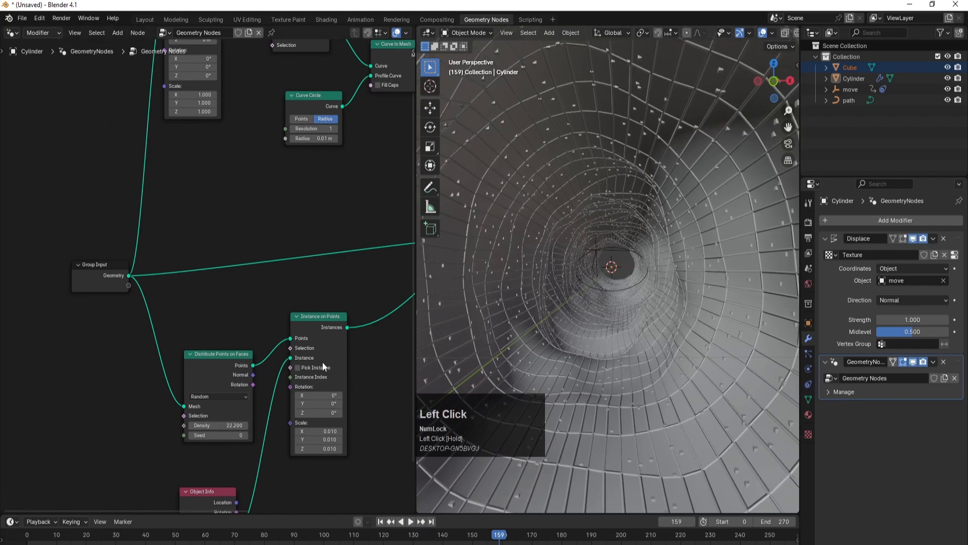
Set the Distribute Points on Faces density to 30
click(235, 425)
text(30)
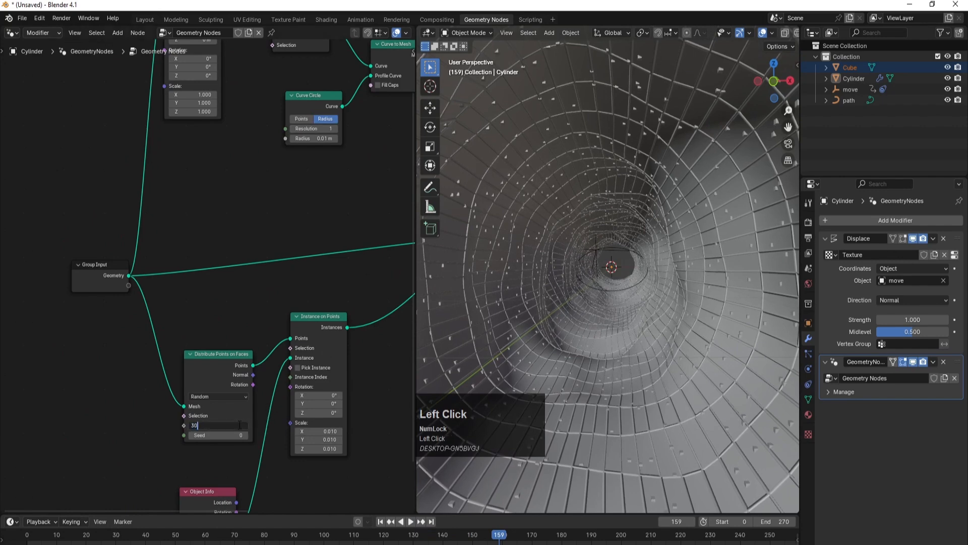
key(Return)
scroll(561, 267, down, 5)
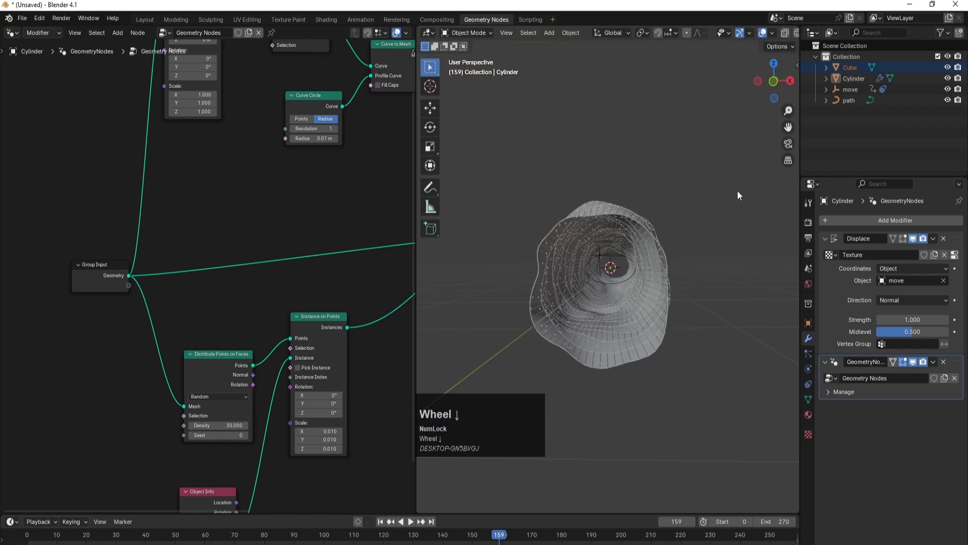
Move Join Geometry and Group Output together further away from the three branches to make room on their links
click(642, 303)
scroll(251, 275, down, 3)
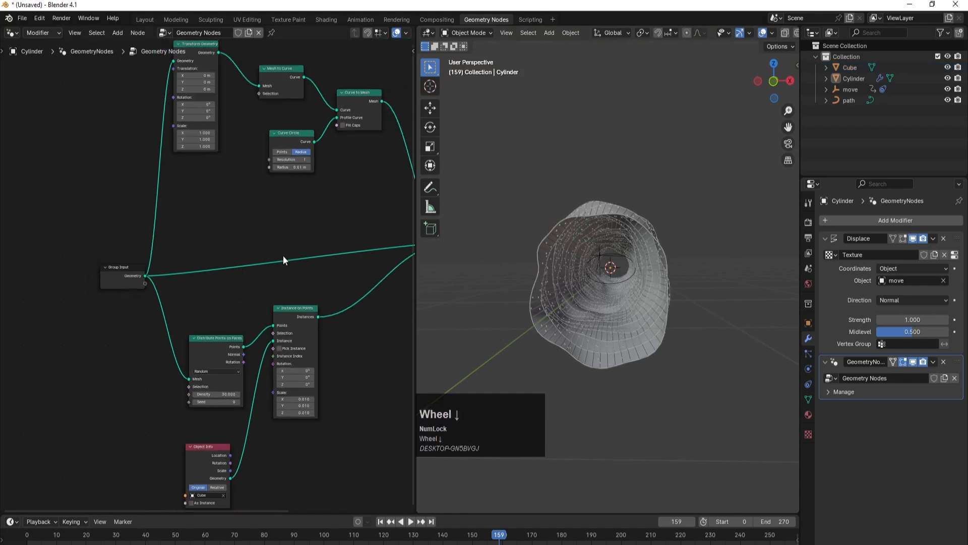
middle_drag(379, 293, 240, 275)
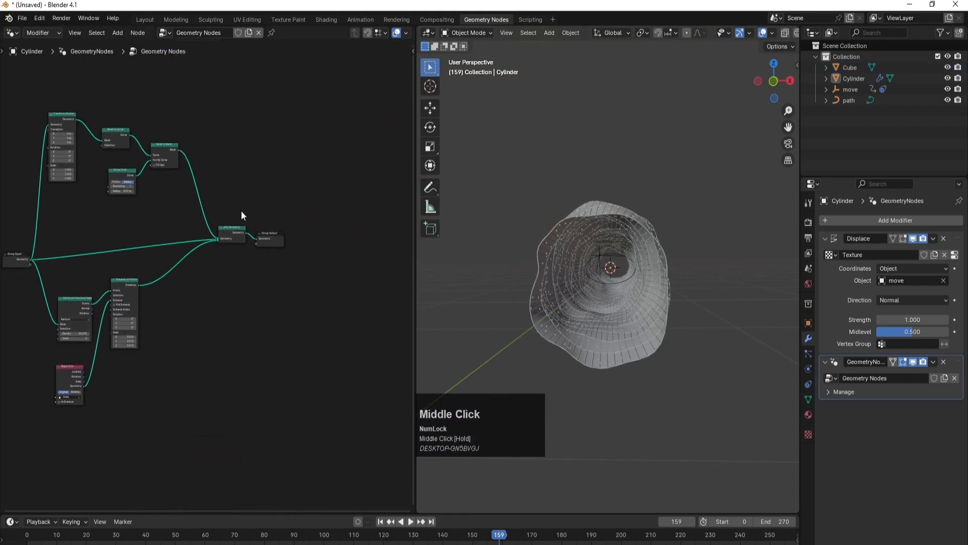
drag(241, 210, 297, 259)
drag(237, 230, 295, 243)
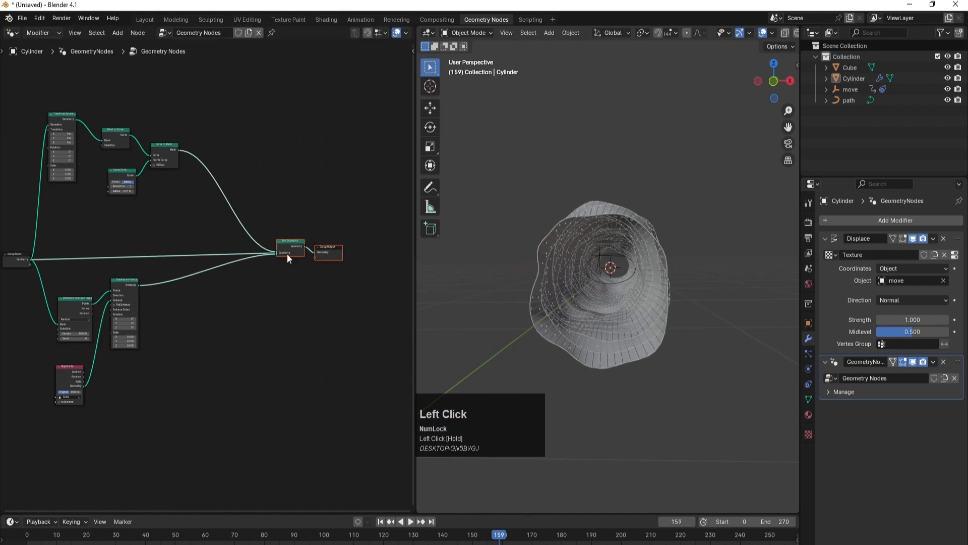
click(225, 301)
Tidy the node layout by placing Object Info closer beneath Distribute Points on Faces and moving Group Input further from the branches
drag(123, 282, 127, 297)
drag(78, 369, 83, 361)
middle_drag(160, 207, 183, 240)
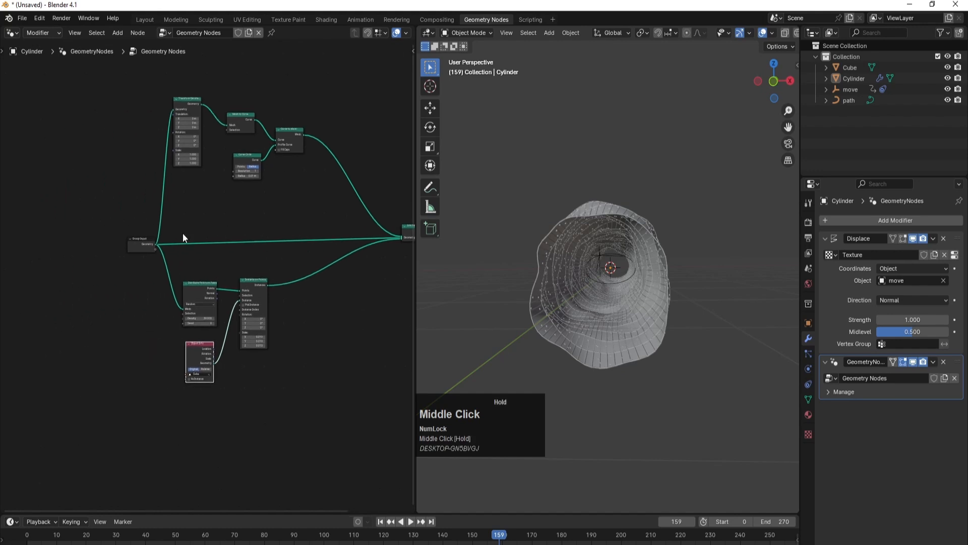
drag(136, 241, 100, 230)
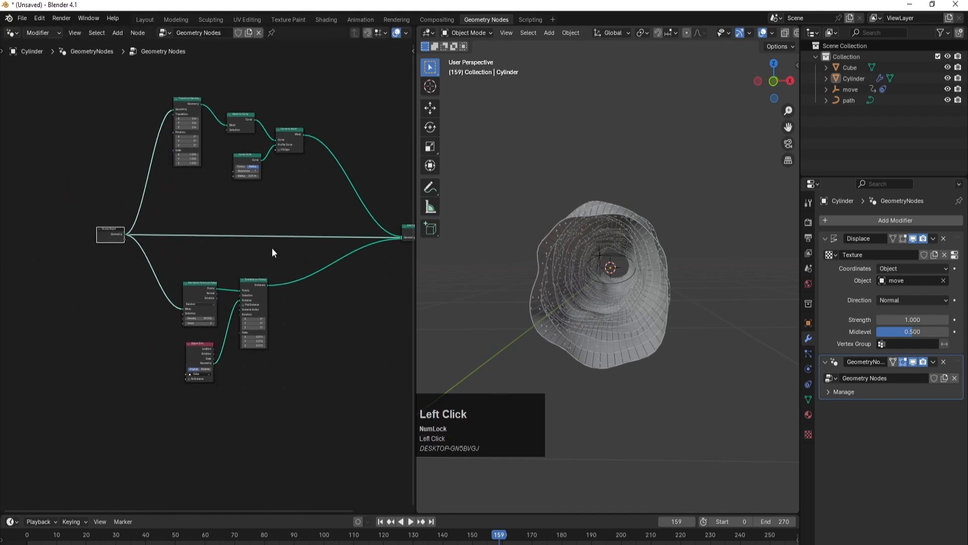
Examine the tunnel interior, comparing the wire grid and scattered cubes with the node branches that generate them
scroll(616, 247, up, 5)
scroll(509, 202, down, 3)
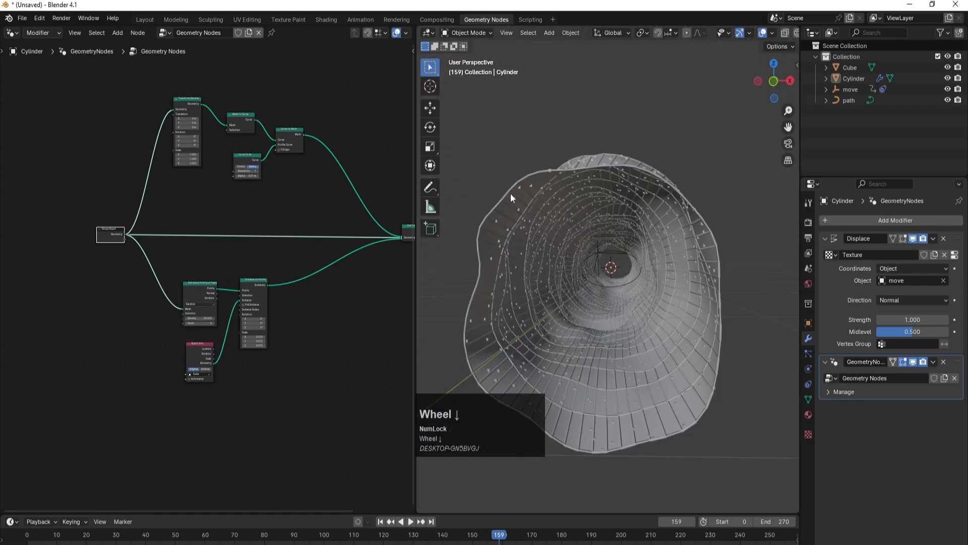
click(510, 188)
click(682, 111)
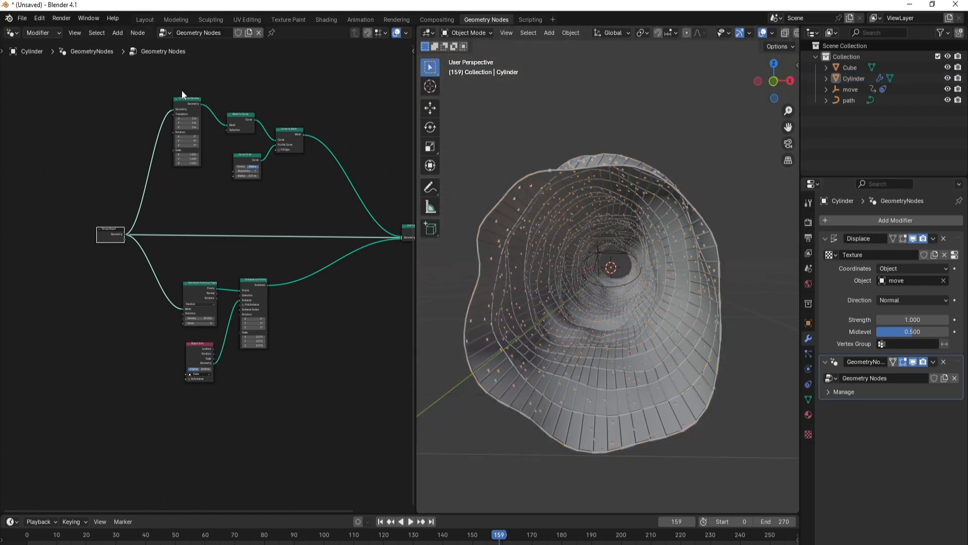
drag(178, 86, 305, 152)
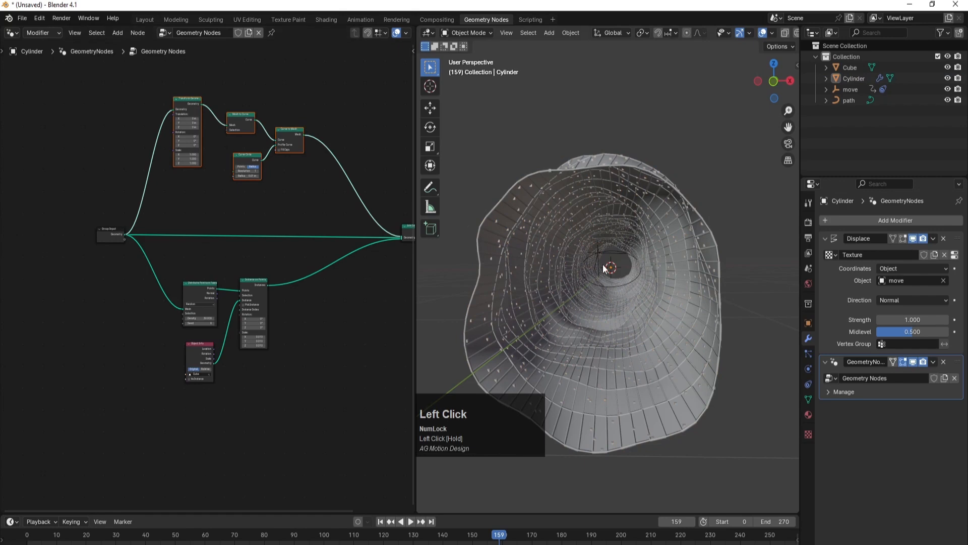
scroll(518, 231, up, 3)
click(481, 130)
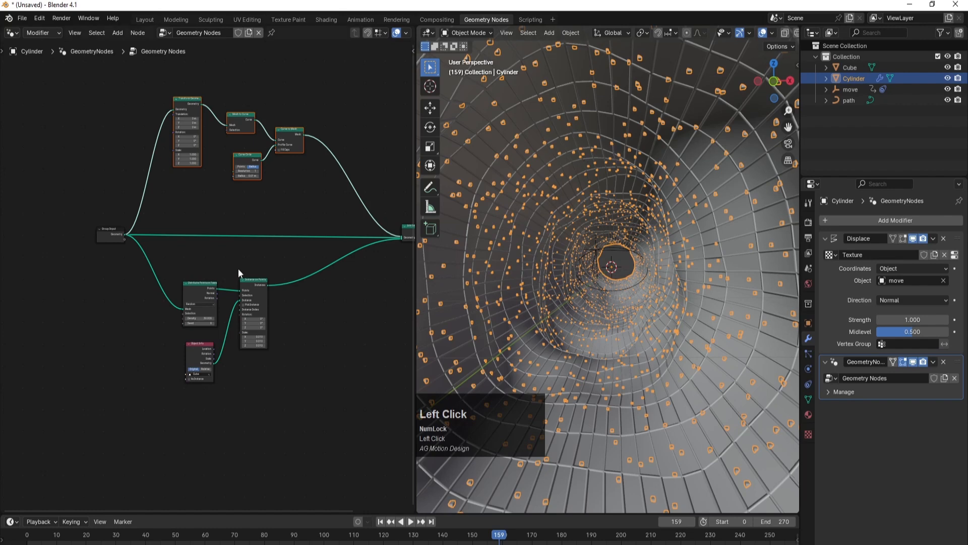
drag(177, 278, 276, 407)
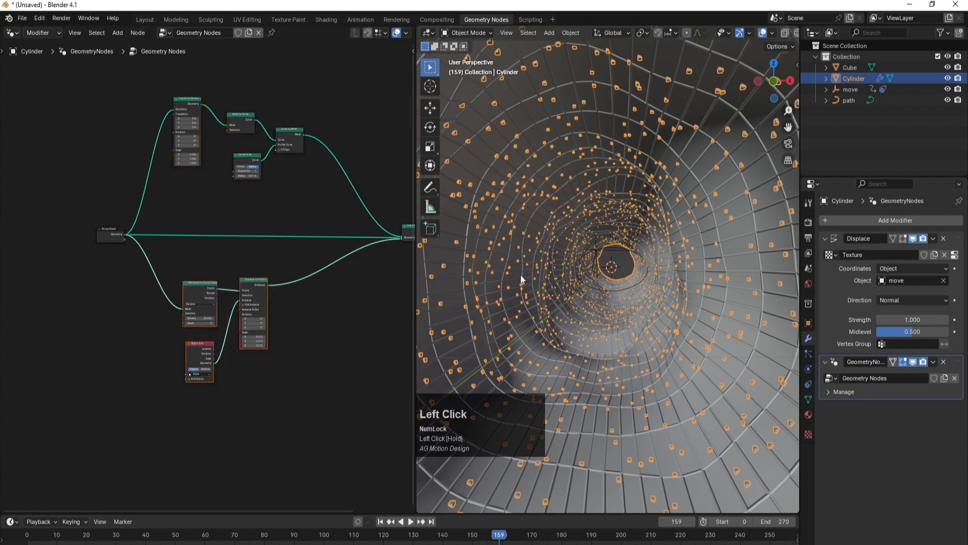
click(367, 308)
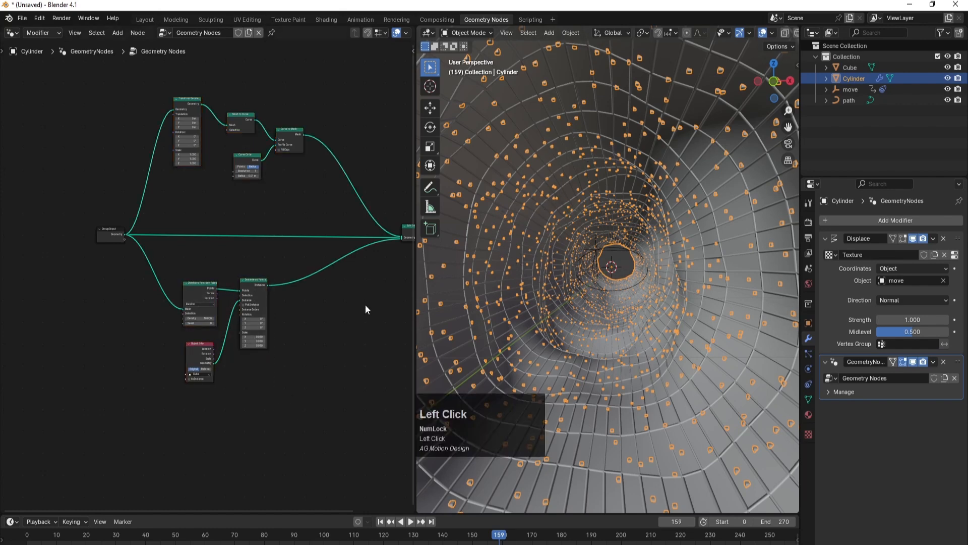
Insert a Set Material node on the link between Curve to Mesh and Join Geometry
scroll(310, 207, up, 2)
shift+middle_drag(321, 196, 255, 215)
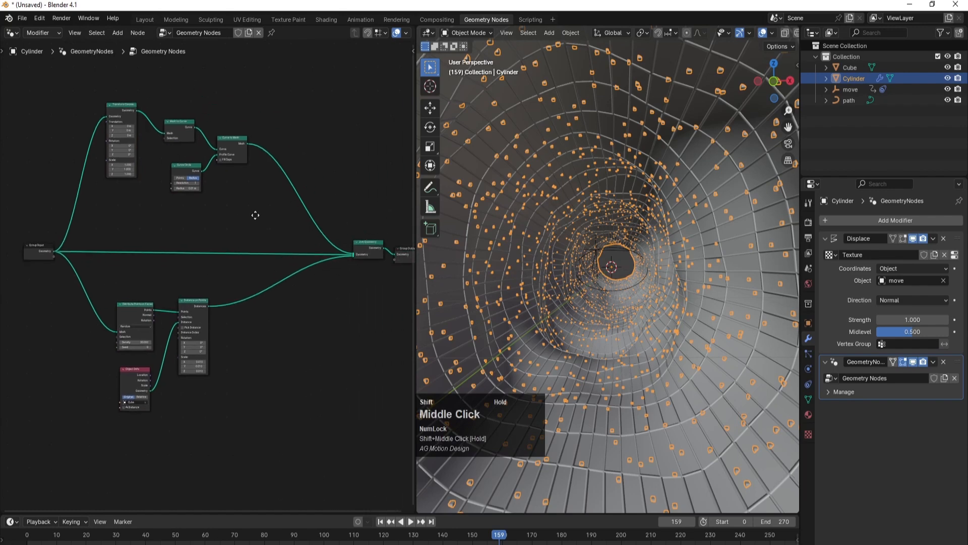
click(336, 148)
key(space)
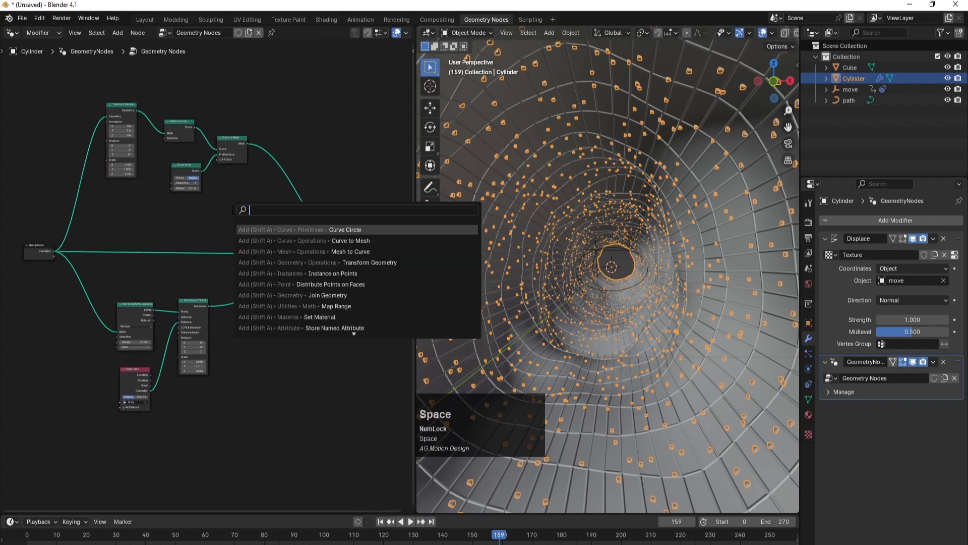
text(set)
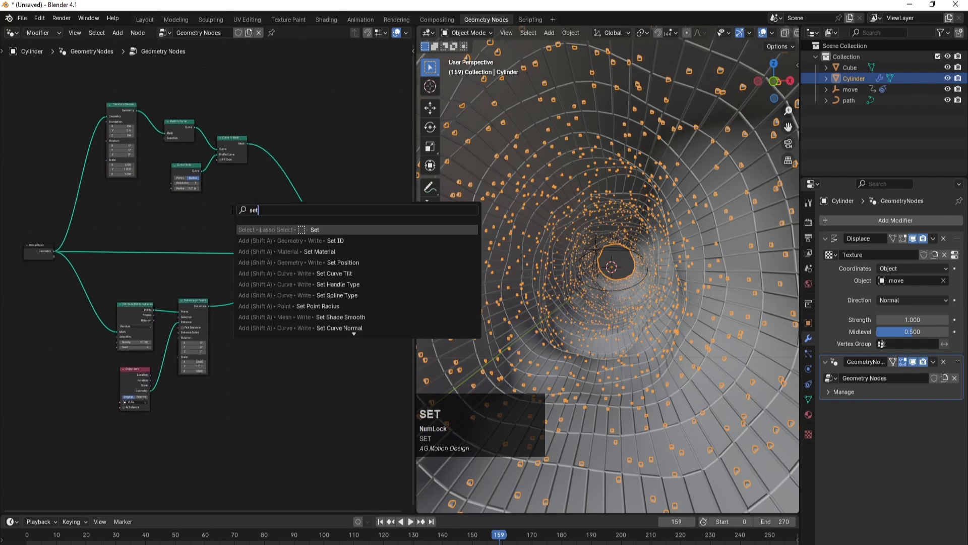
click(328, 251)
click(301, 194)
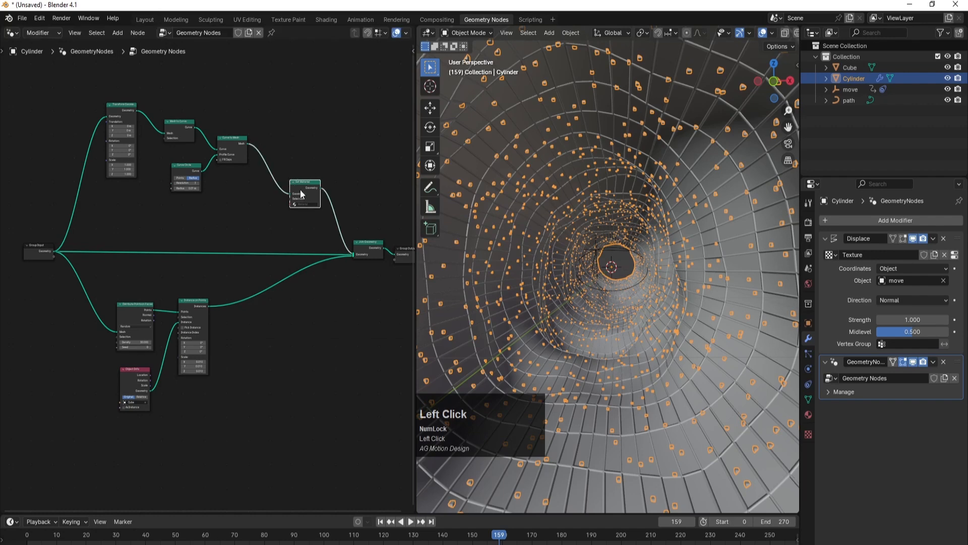
Duplicate the Set Material node onto the direct Group Input link and onto the link from Instance on Points to Join Geometry
key(shift+d)
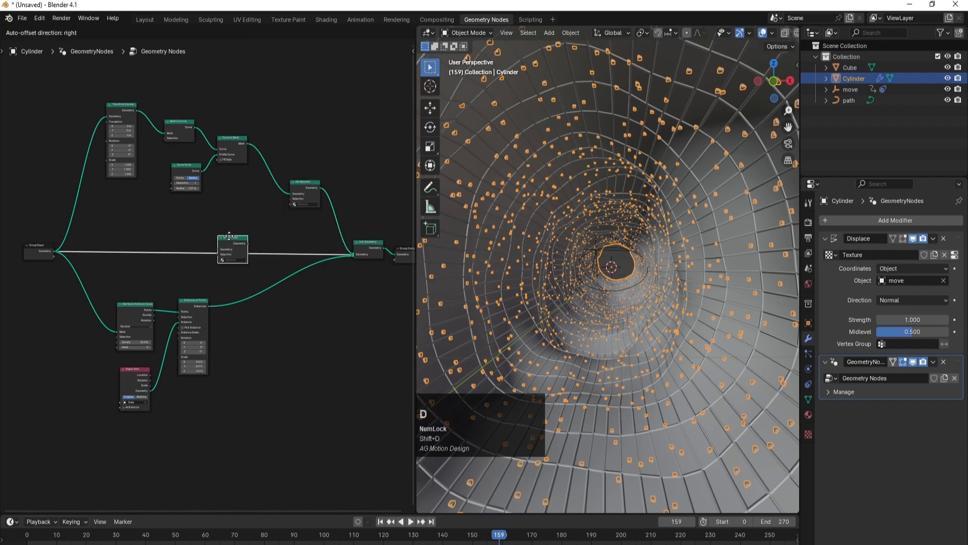
click(228, 247)
key(shift+d)
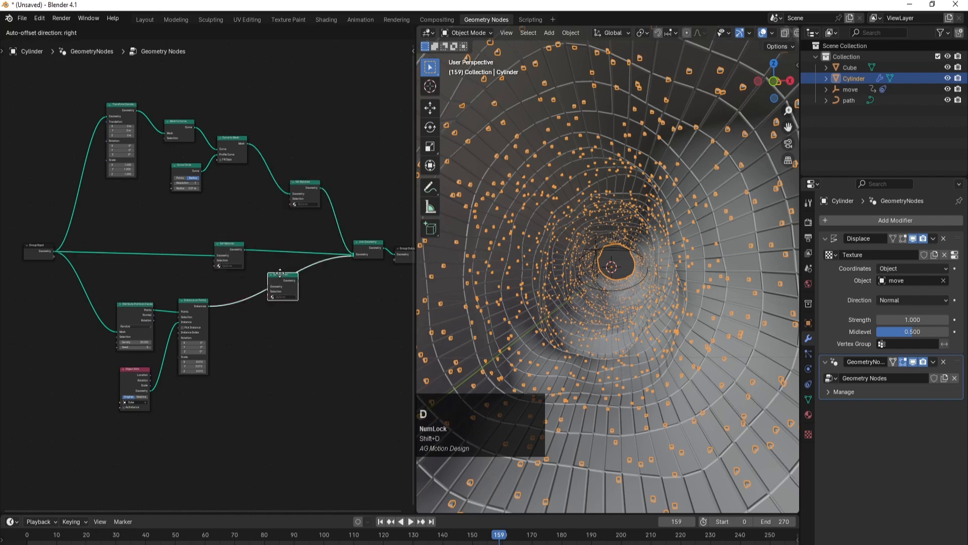
click(281, 277)
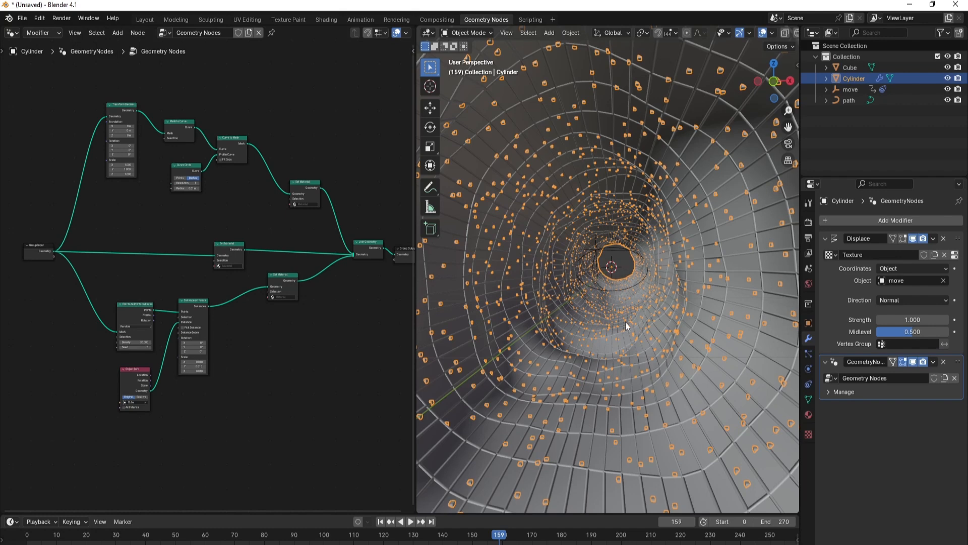
Switch to the Layout workspace, select the tunnel cylinder and collapse its Displace and GeometryNodes modifiers
click(147, 20)
click(566, 159)
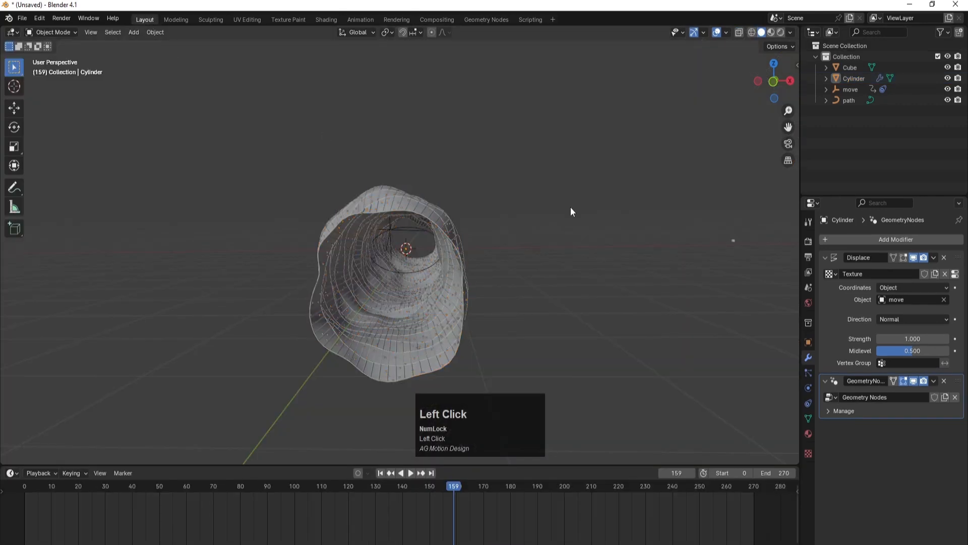
middle_drag(570, 211, 509, 221)
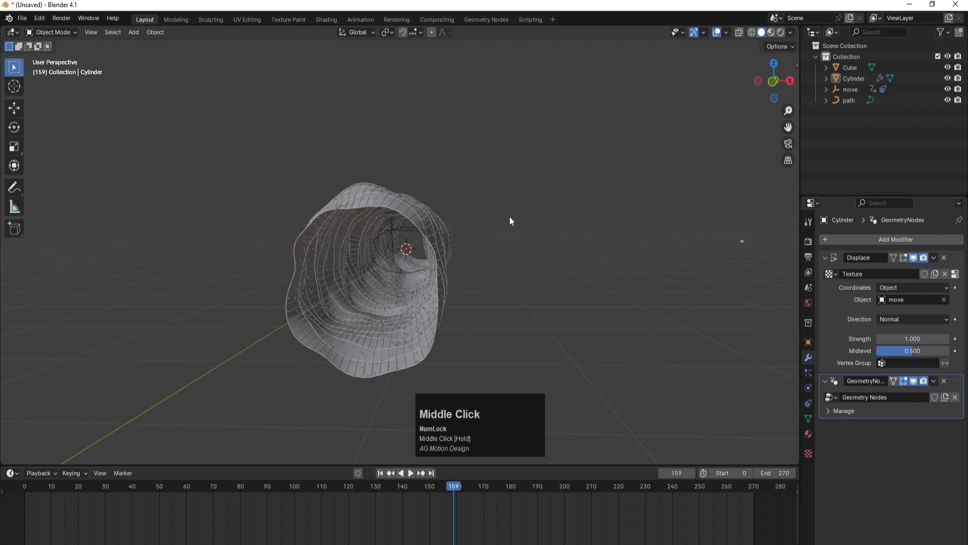
click(413, 219)
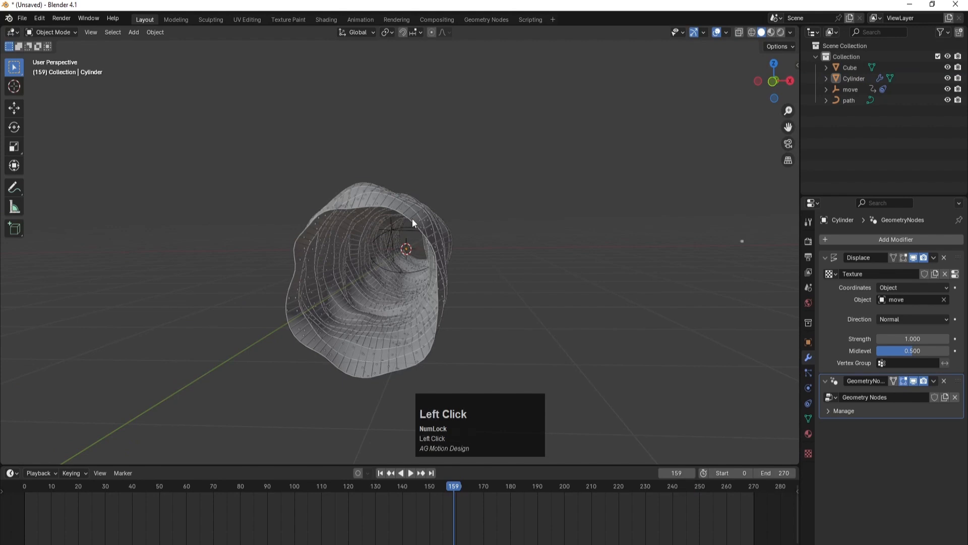
click(825, 258)
click(825, 273)
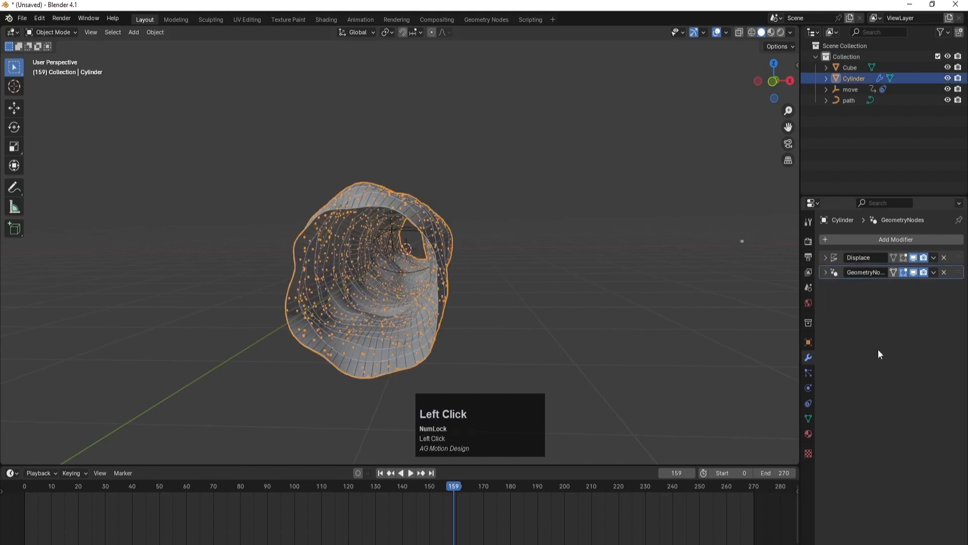
Add a Mirror modifier to the cylinder
click(846, 239)
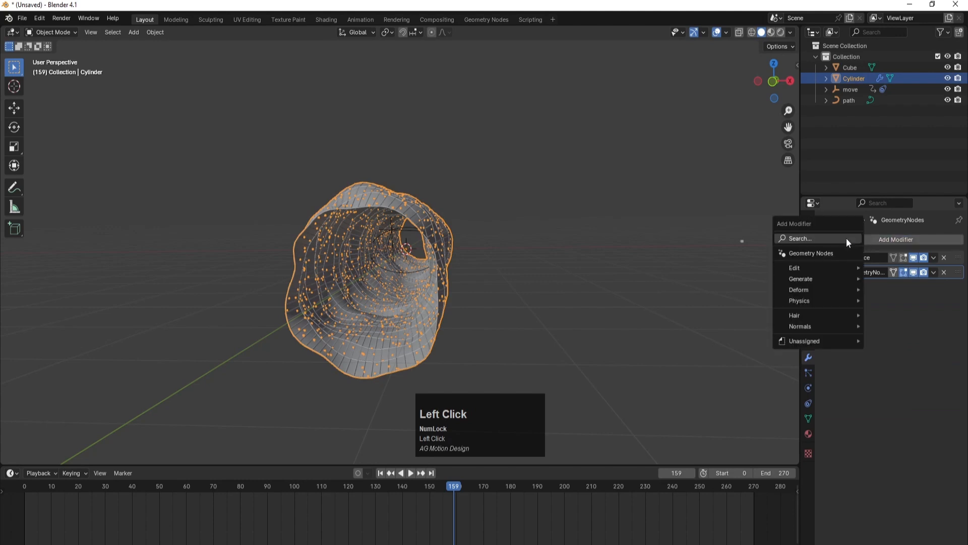
click(834, 238)
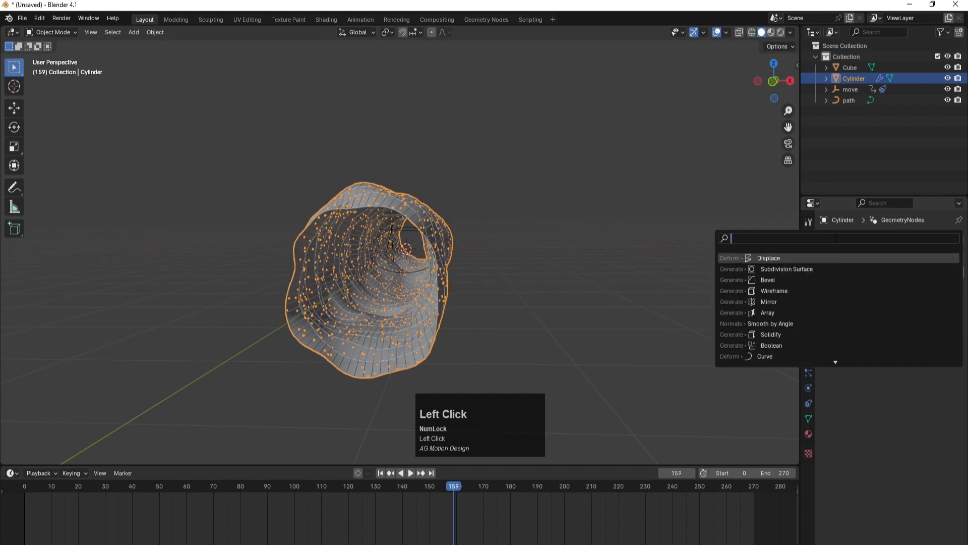
text(mis)
key(BackSpace)
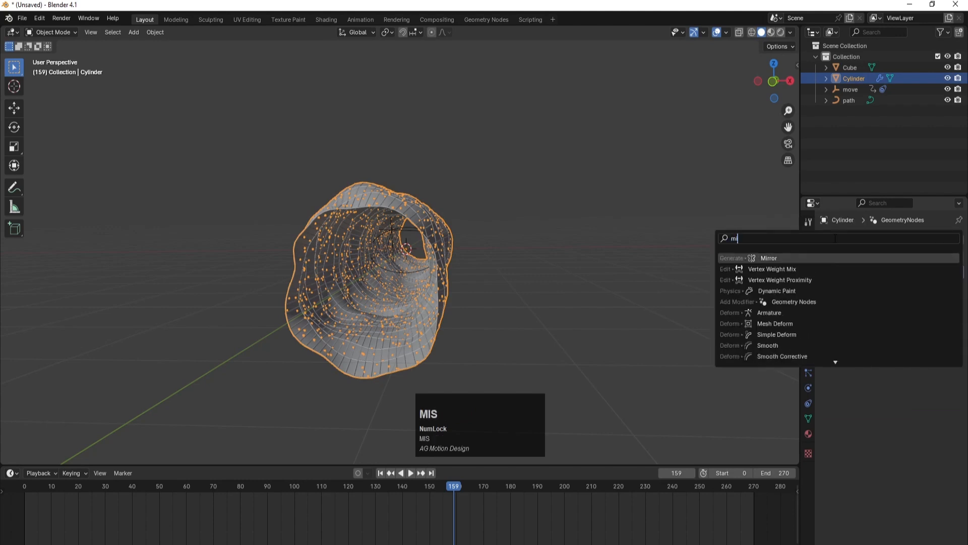
key(Return)
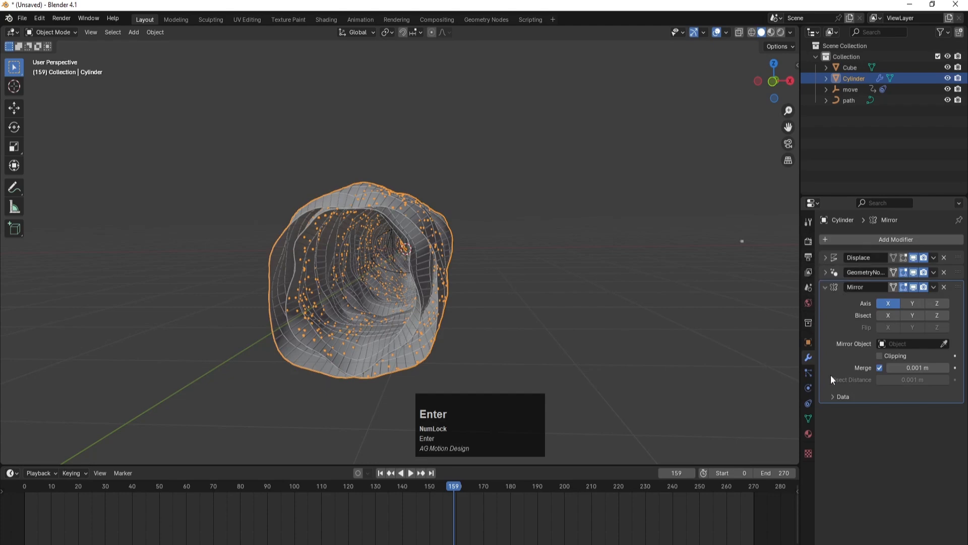
Add an empty at the world origin and rename it mirror
click(667, 301)
middle_drag(667, 302, 325, 271)
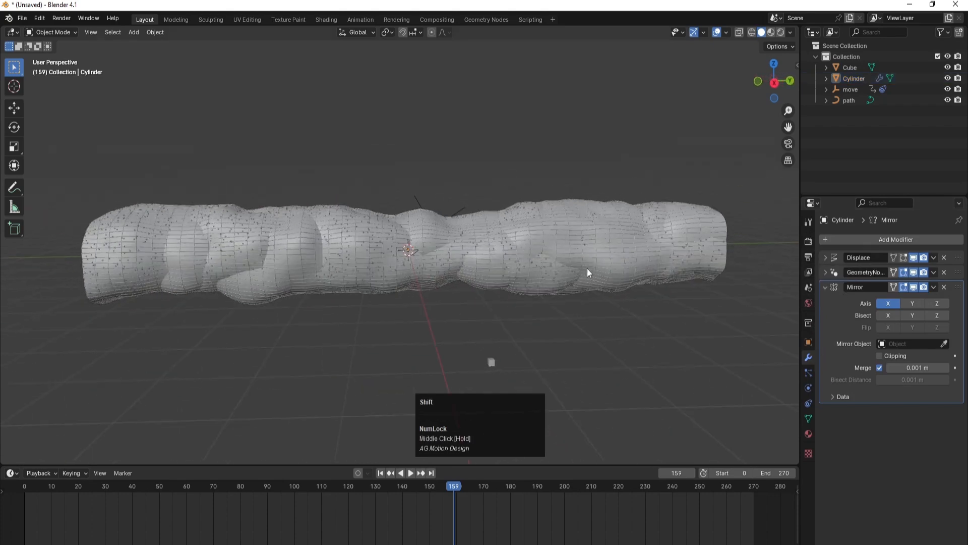
shift+middle_drag(587, 268, 400, 262)
scroll(562, 296, down, 1)
scroll(563, 296, down, 1)
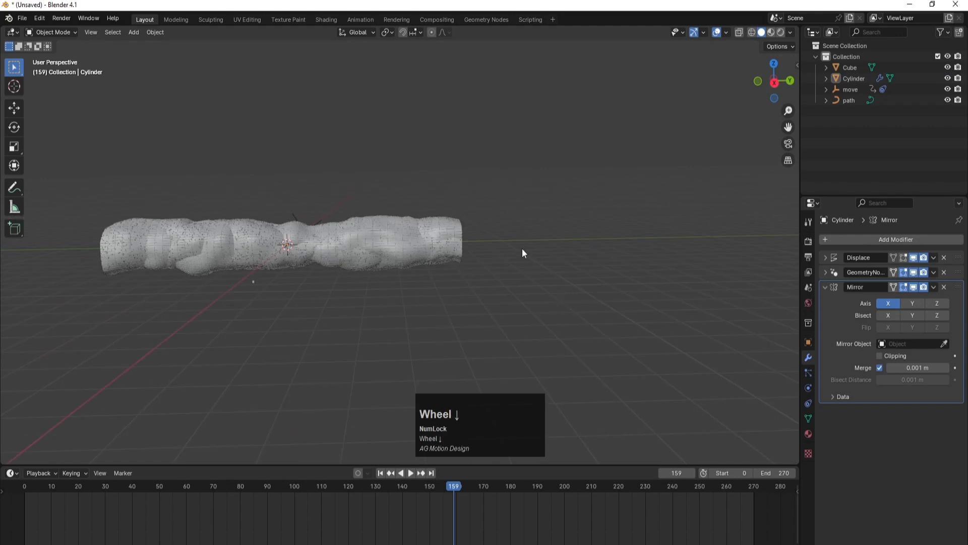
key(shift+a)
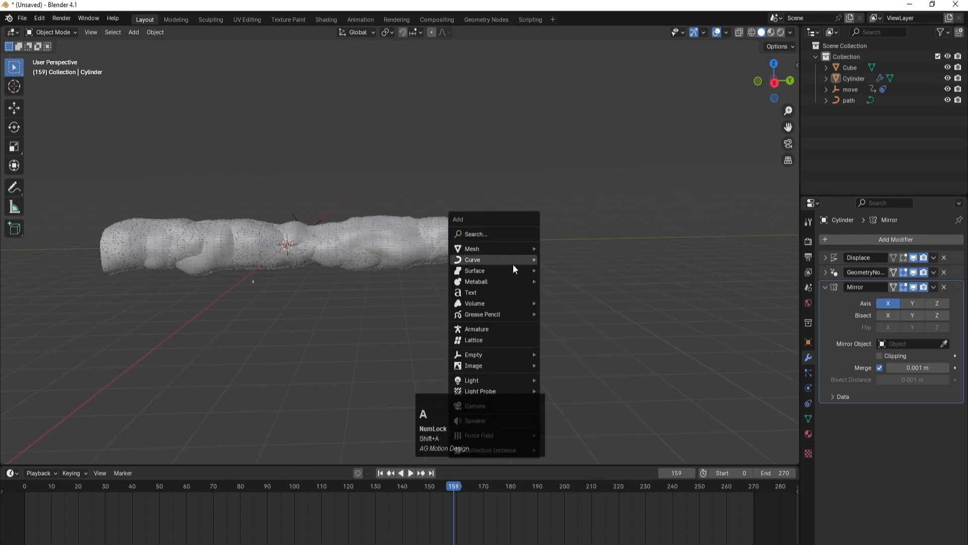
mouse_move(494, 354)
click(560, 349)
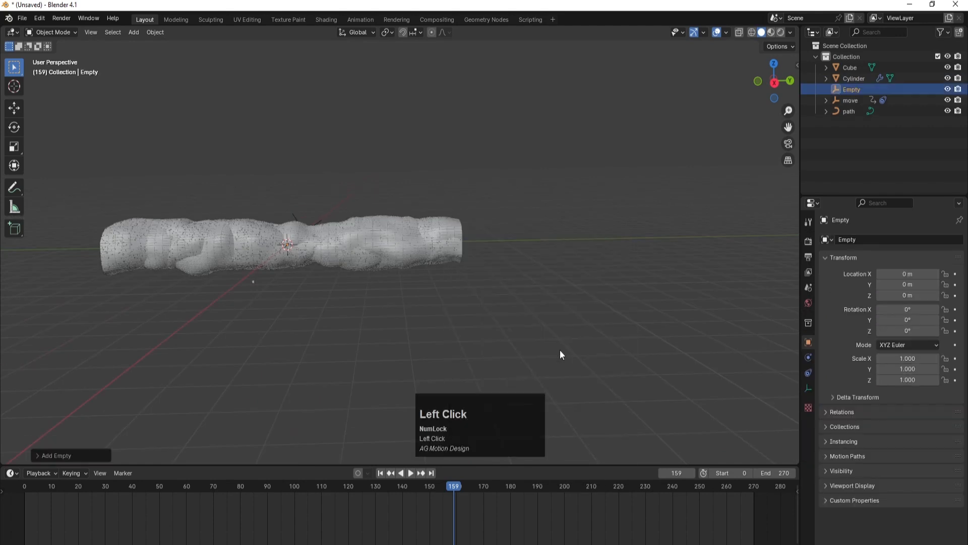
double_click(855, 87)
text(mirror)
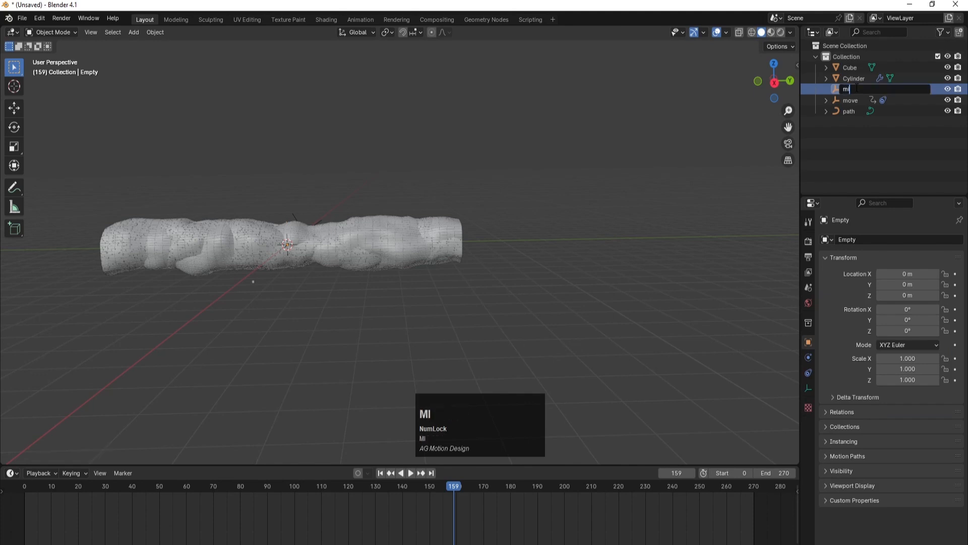
key(Return)
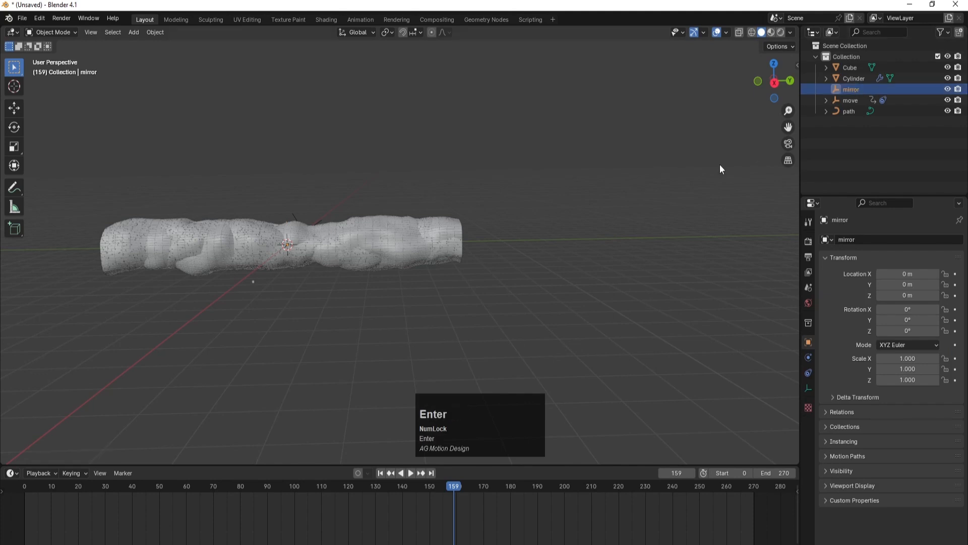
In the right side view, move the mirror empty 8 m along Y to the end of the tunnel
key(KP_1)
key(KP_3)
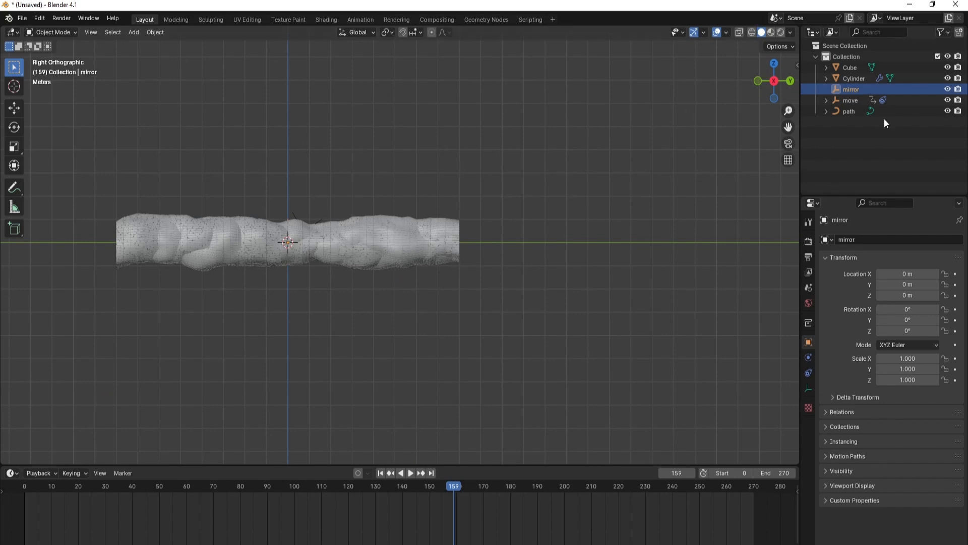
click(849, 90)
key(g)
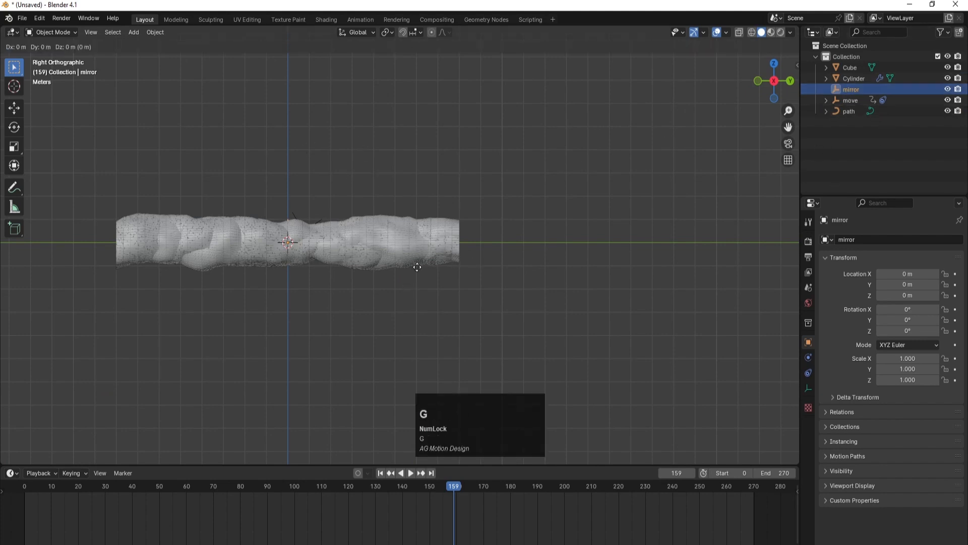
key(y)
key(ctrl)
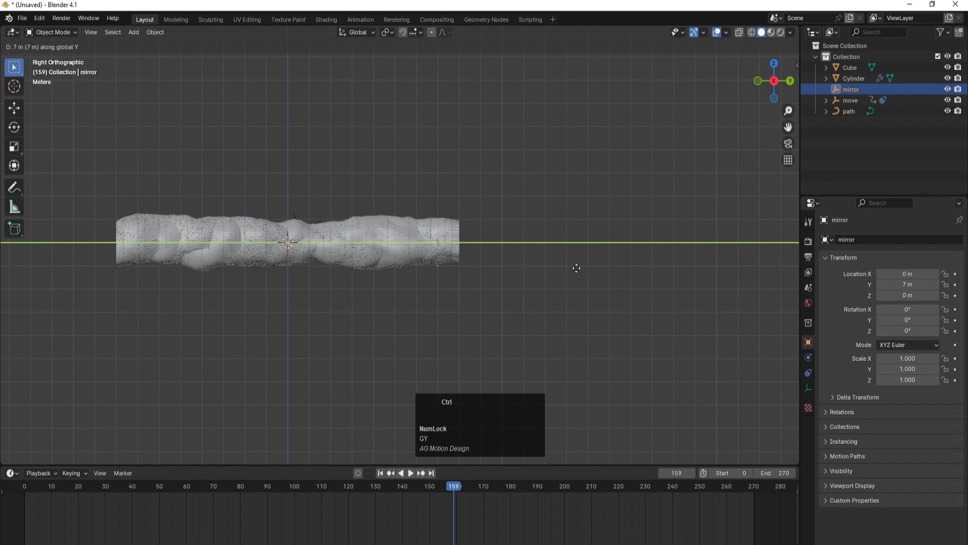
click(586, 266)
scroll(528, 254, up, 5)
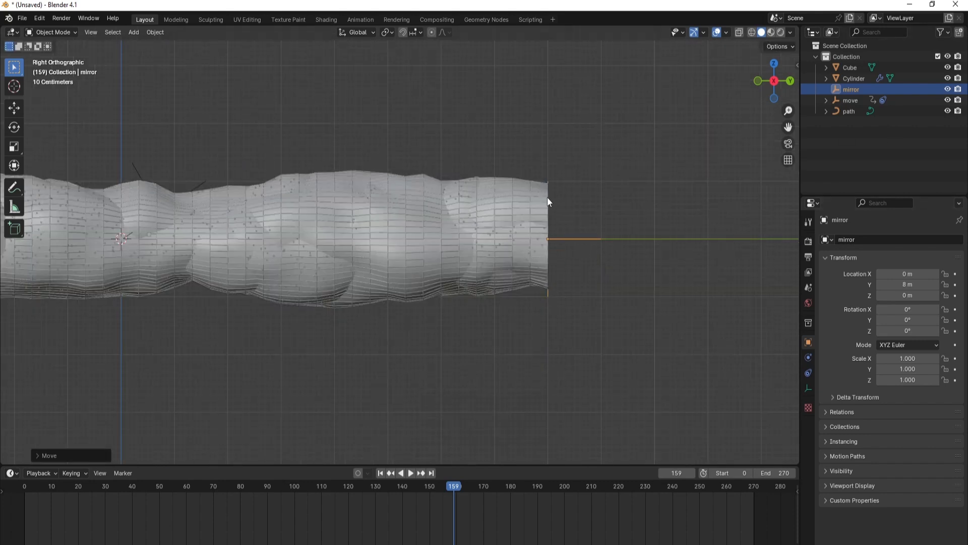
Set the mirror empty as the cylinder's Mirror Object and enable mirroring on the Y axis as well
click(536, 183)
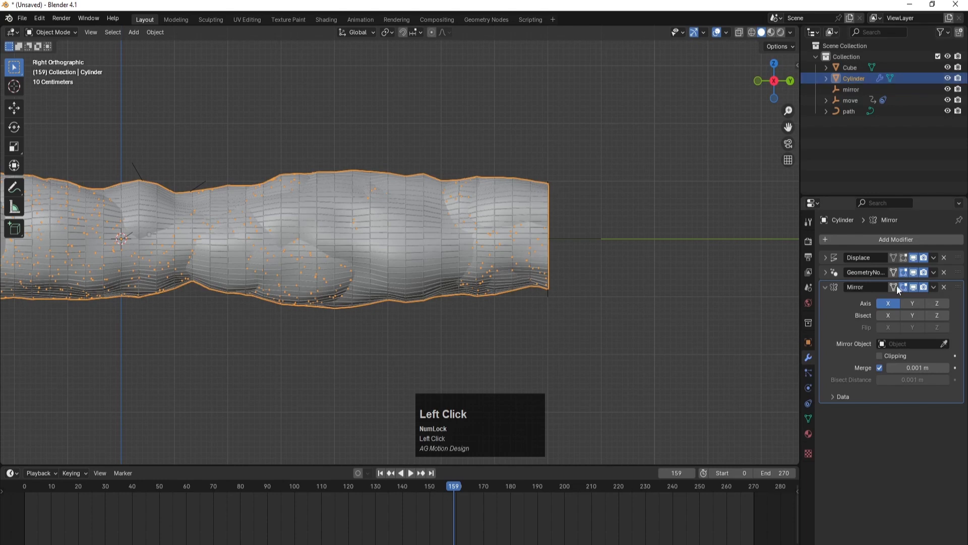
click(912, 342)
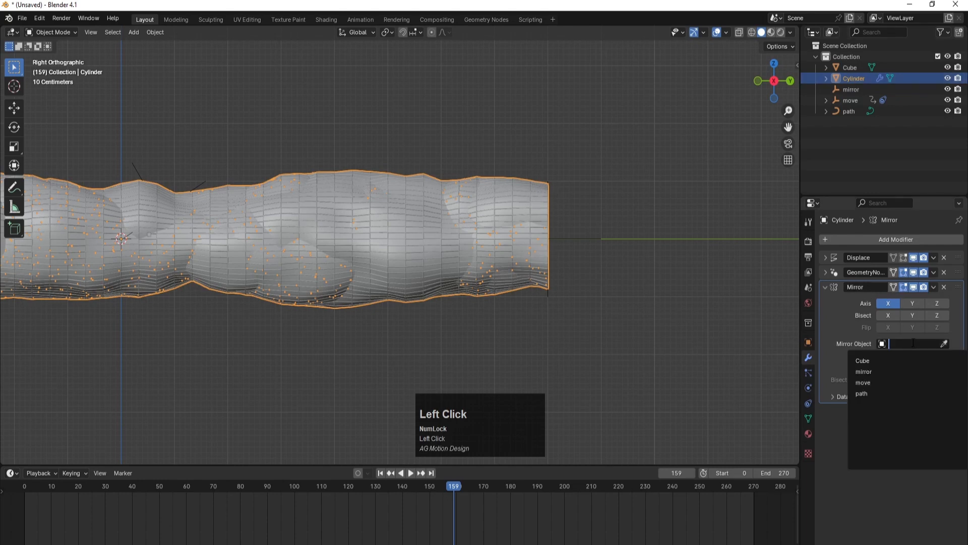
click(879, 375)
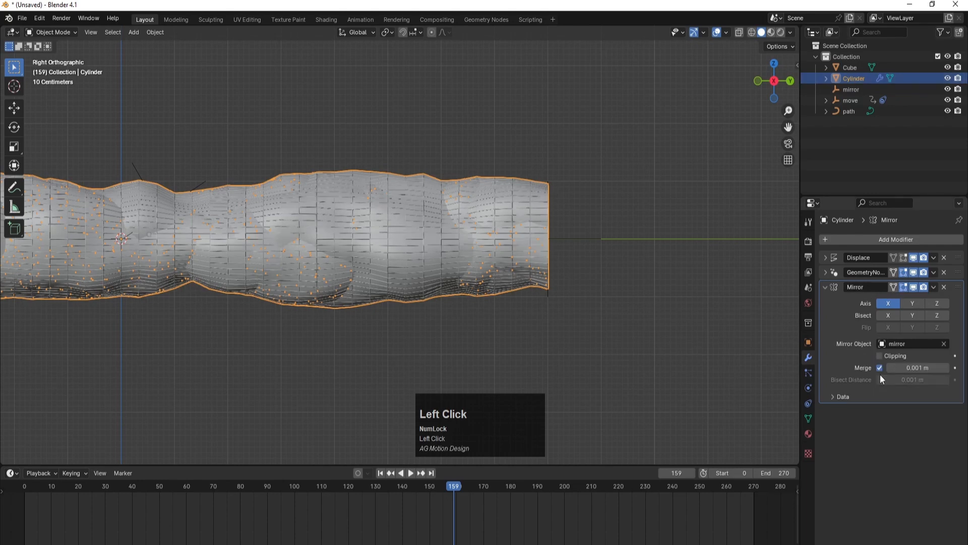
click(910, 306)
scroll(598, 365, down, 5)
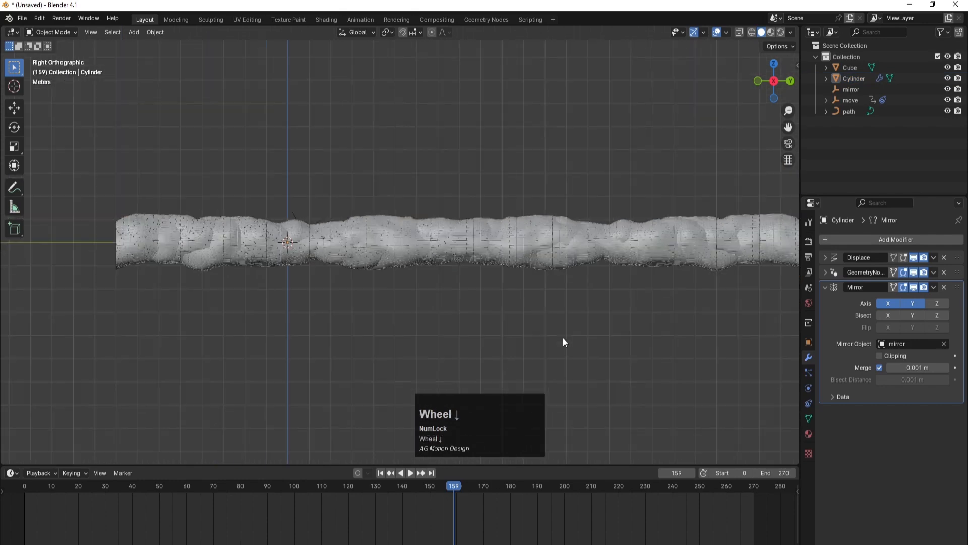
scroll(616, 258, down, 1)
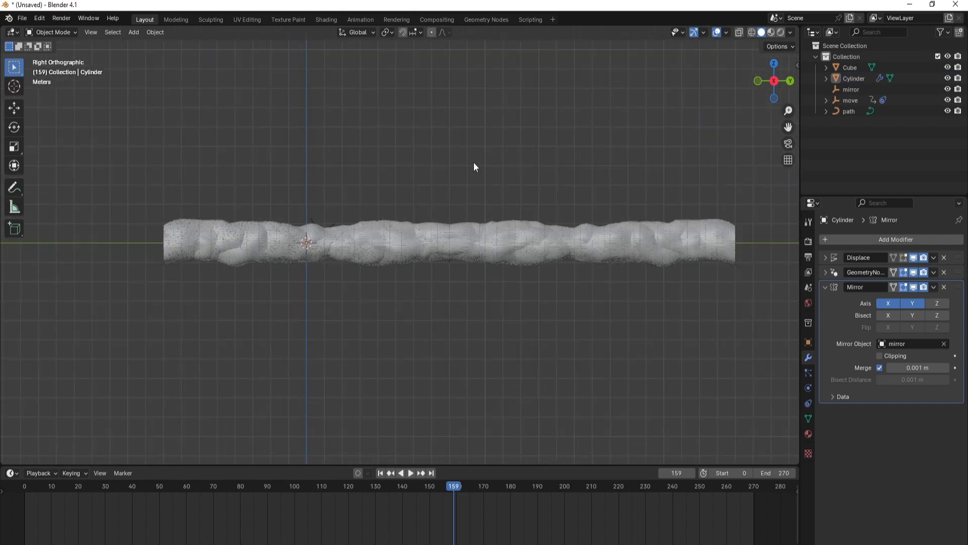
Add a camera at the world origin and deselect it
middle_drag(473, 161, 579, 166)
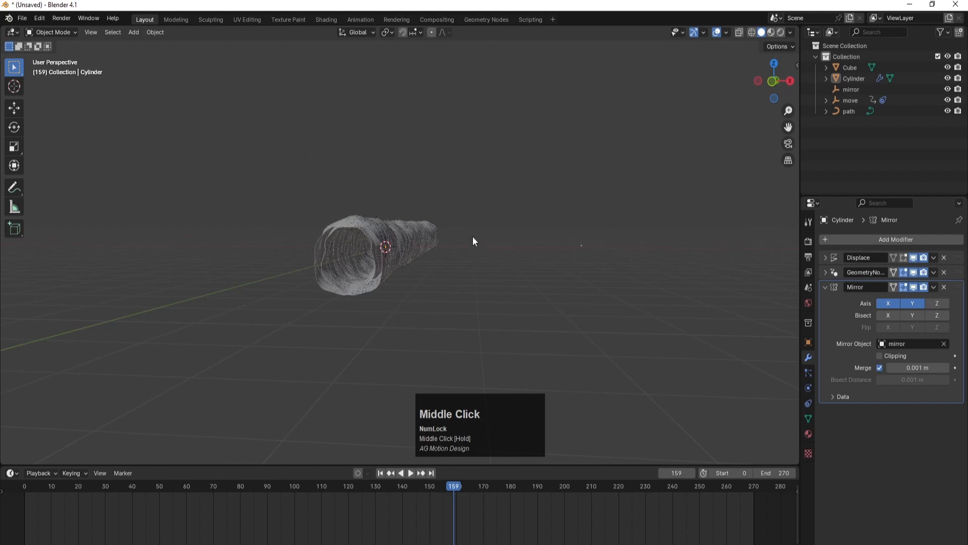
middle_drag(486, 234, 444, 237)
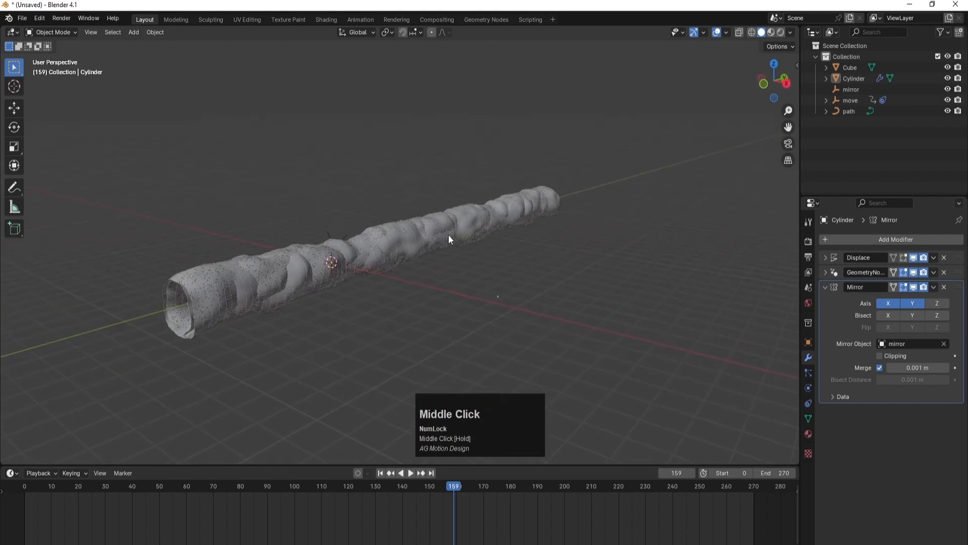
key(shift+a)
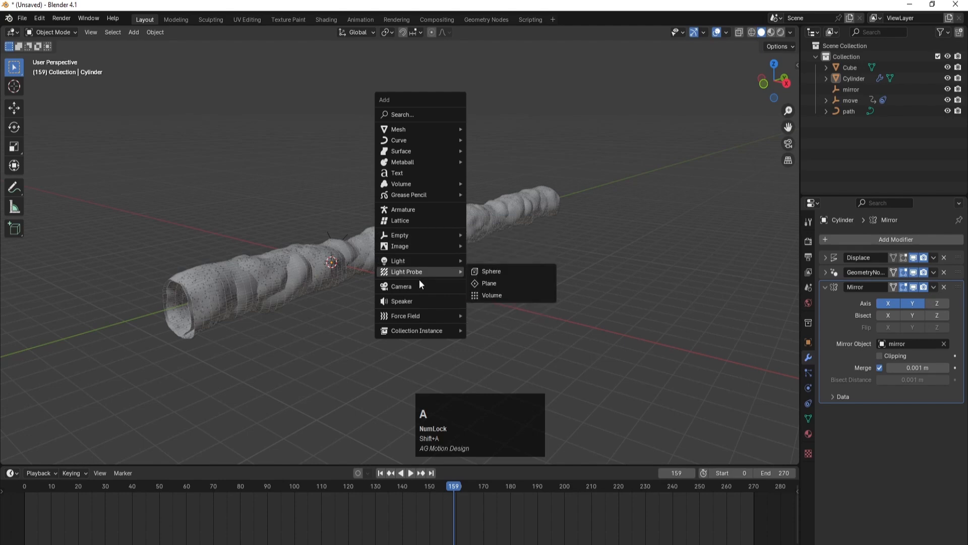
click(417, 283)
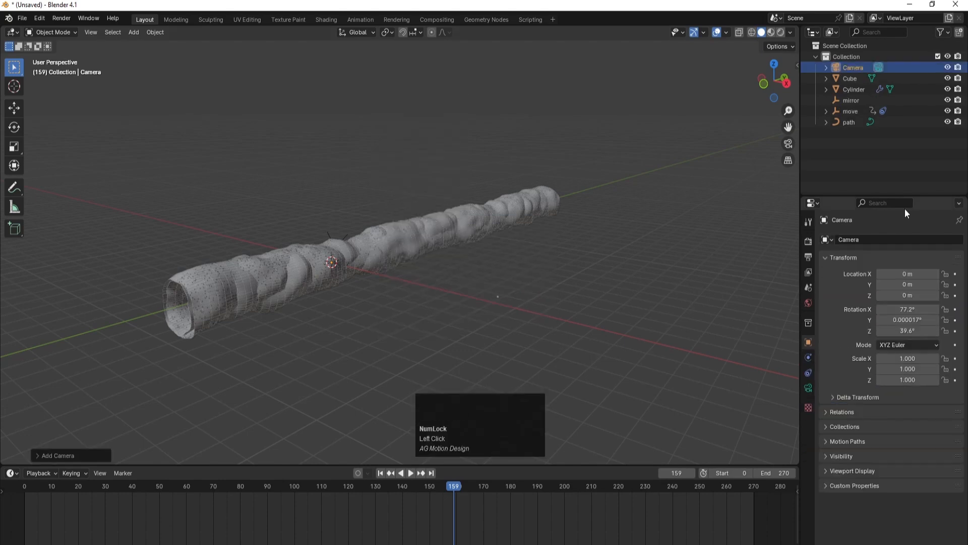
click(863, 172)
middle_drag(497, 264, 549, 229)
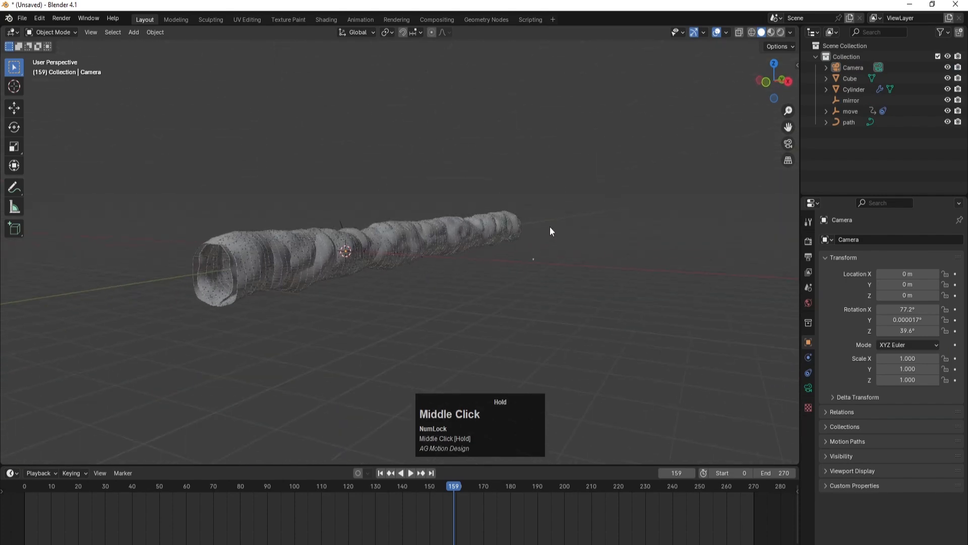
Collapse the tunnel cylinder's Mirror modifier and move it above GeometryNodes in the stack
click(303, 255)
scroll(238, 291, up, 4)
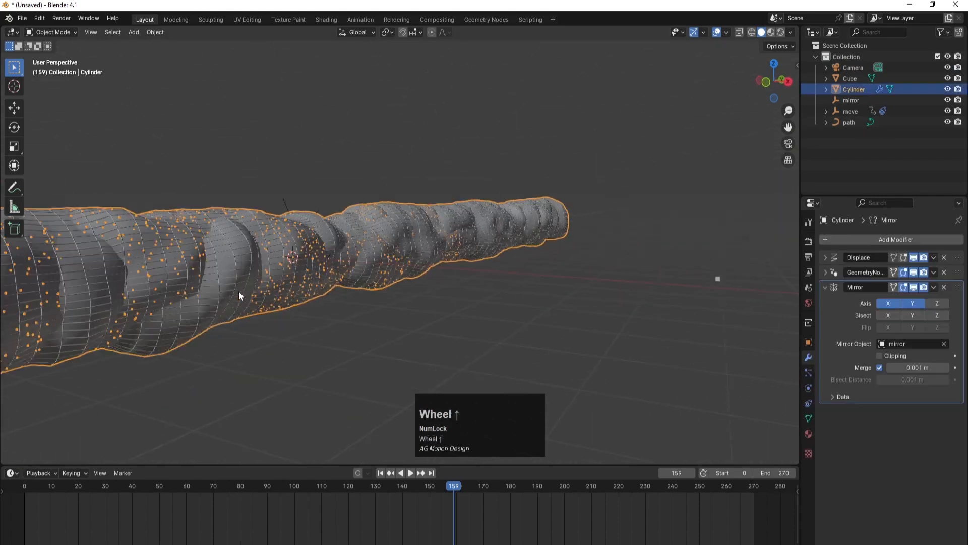
click(826, 286)
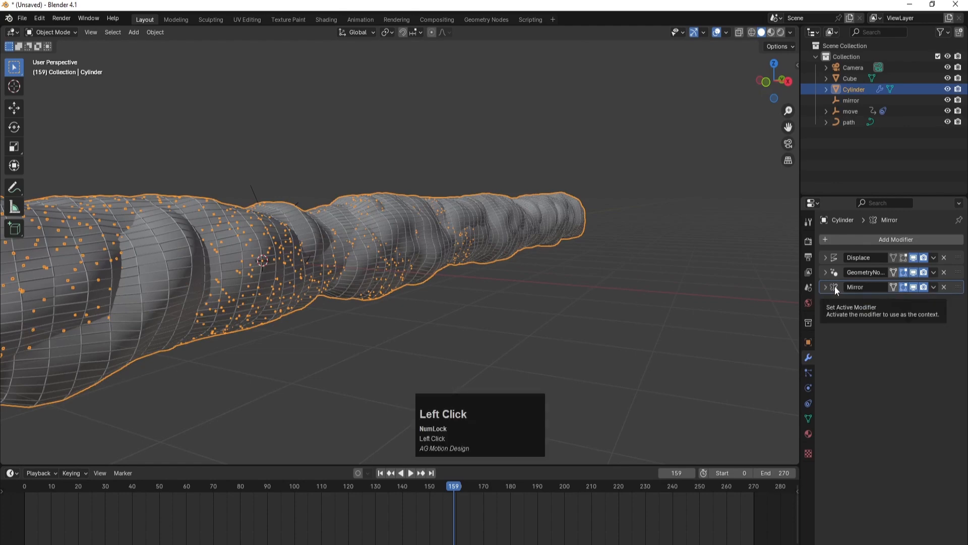
click(594, 273)
middle_drag(595, 272, 569, 282)
scroll(655, 231, down, 1)
click(690, 215)
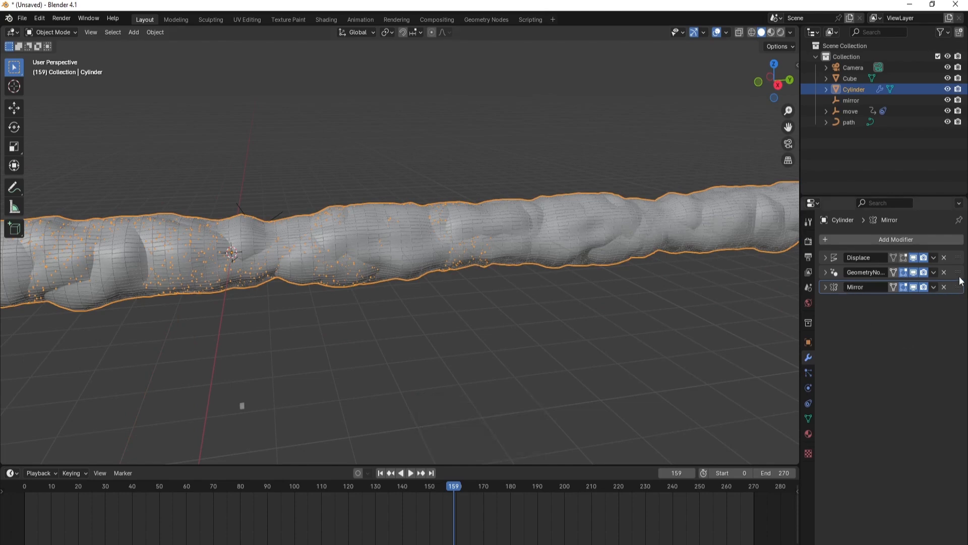
drag(959, 287, 958, 274)
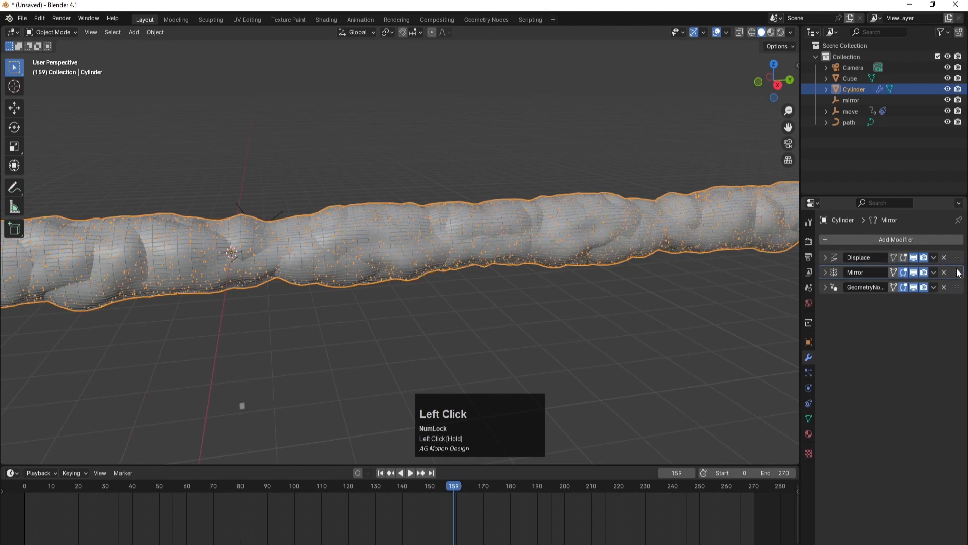
Move the Mirror modifier above Displace to the start of the stack and deselect the cylinder
scroll(575, 318, down, 3)
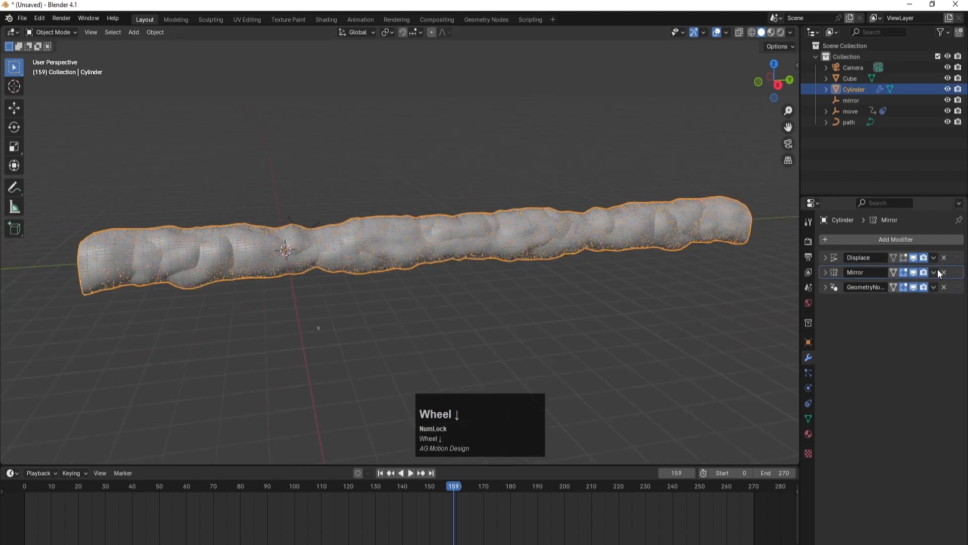
drag(958, 276, 959, 257)
key(Num_Lock)
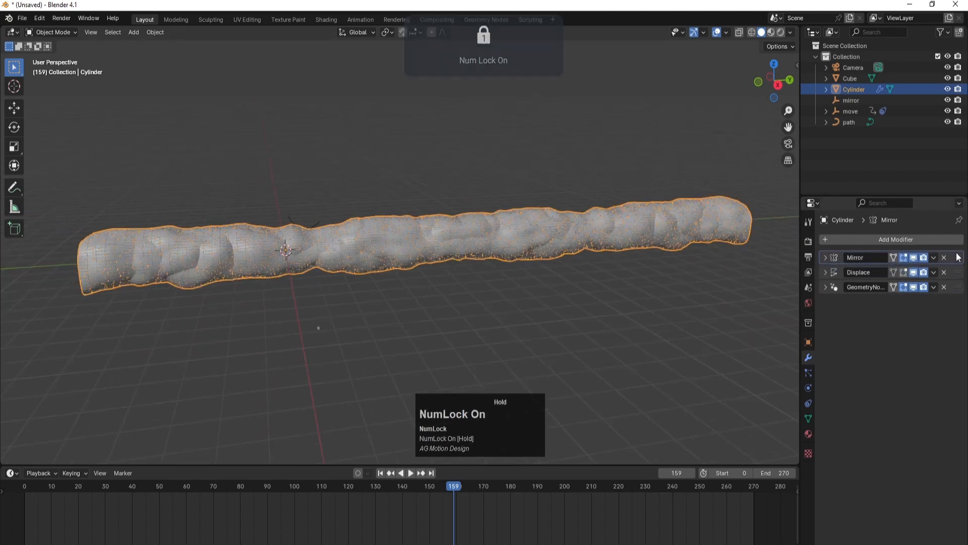
click(597, 312)
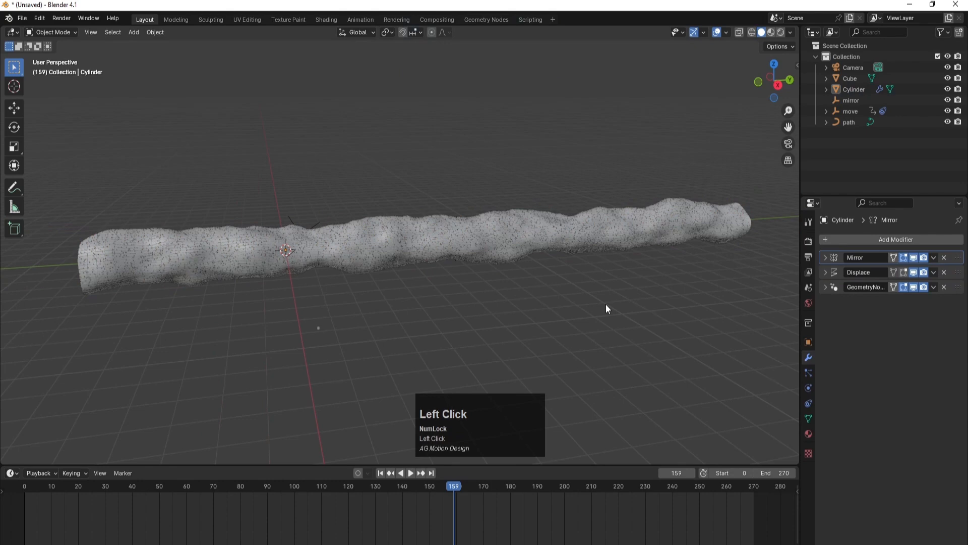
Examine the mirrored tunnel's opening and full length, and return the timeline to frame 0
middle_drag(483, 322, 568, 285)
click(568, 285)
scroll(465, 266, up, 5)
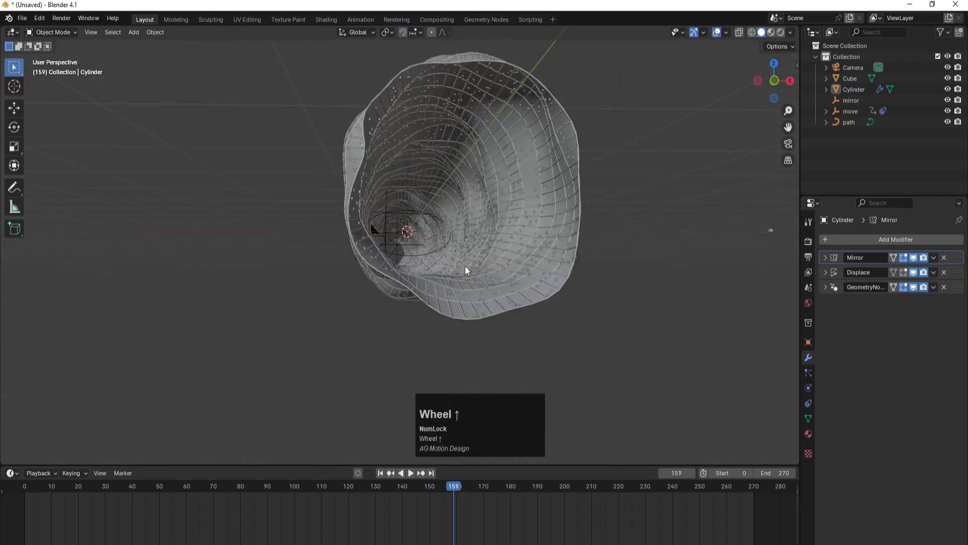
scroll(494, 251, down, 4)
mouse_move(494, 251)
middle_down()
mouse_move(544, 255)
mouse_move(489, 264)
middle_up()
scroll(489, 264, down, 3)
scroll(488, 269, up, 1)
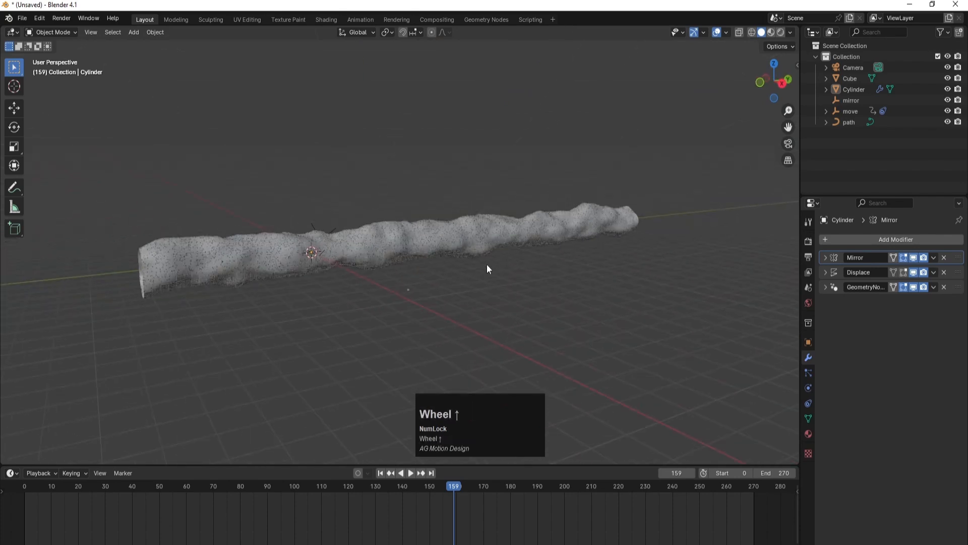
click(381, 473)
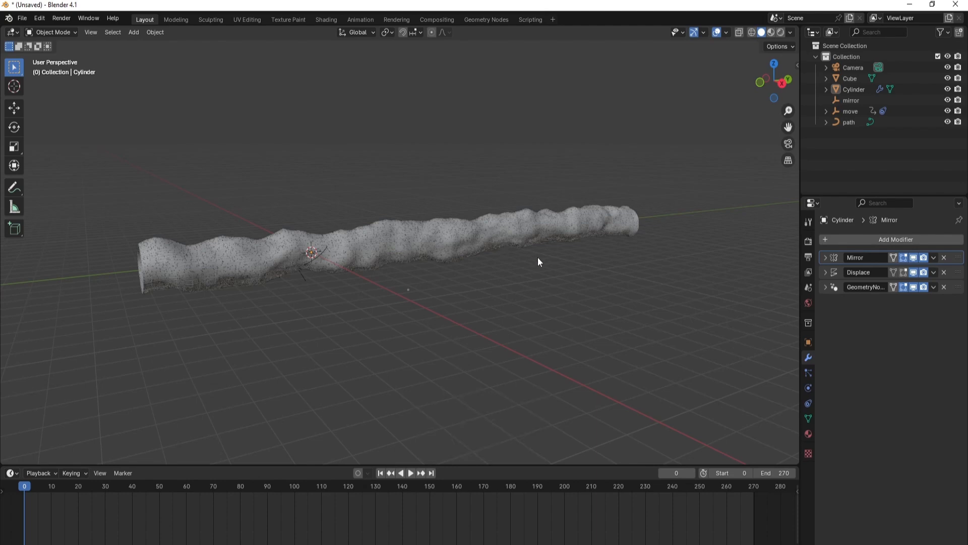
click(559, 275)
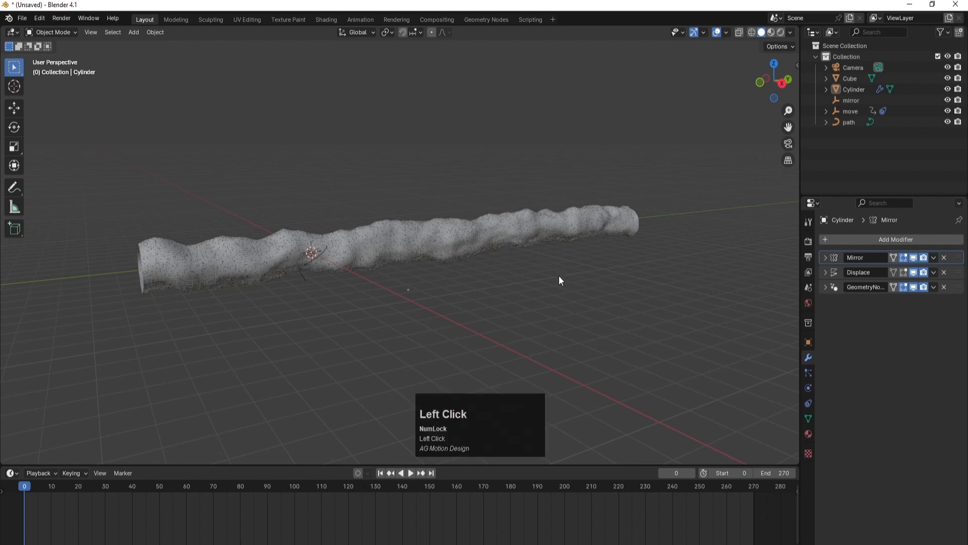
Select the camera and show the scene from above in wireframe shading
click(855, 69)
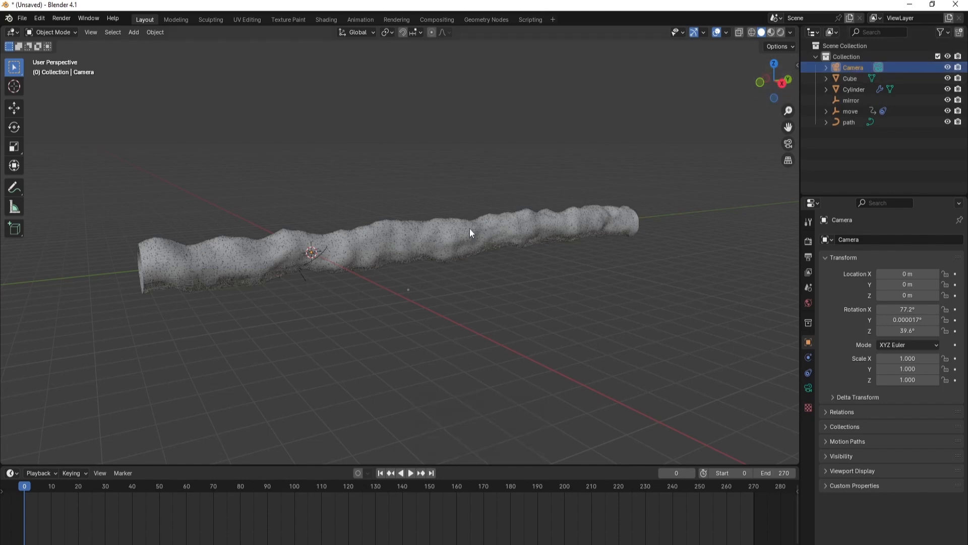
key(KP_7)
scroll(485, 262, up, 1)
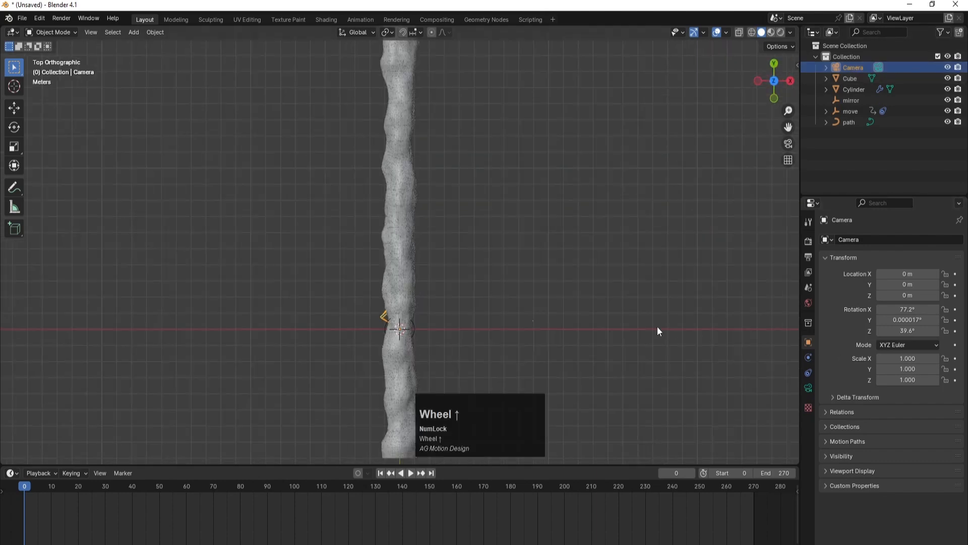
key(z)
click(569, 324)
shift+middle_drag(553, 346, 555, 244)
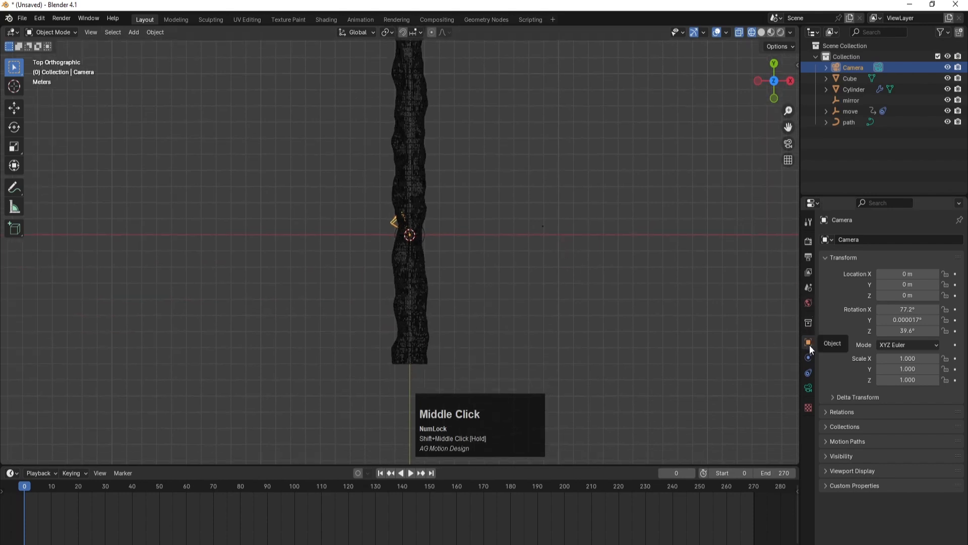
Enter a new X rotation for the camera
click(906, 309)
text(9)
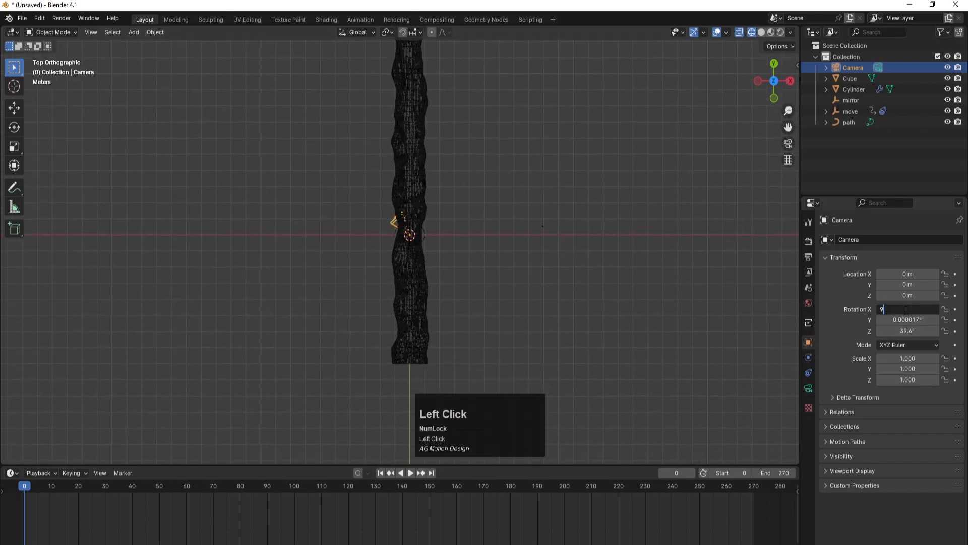
Set the camera's rotation to 90° on X, 0° on Y and 0° on Z
text(0)
key(Tab)
text(0)
key(Tab)
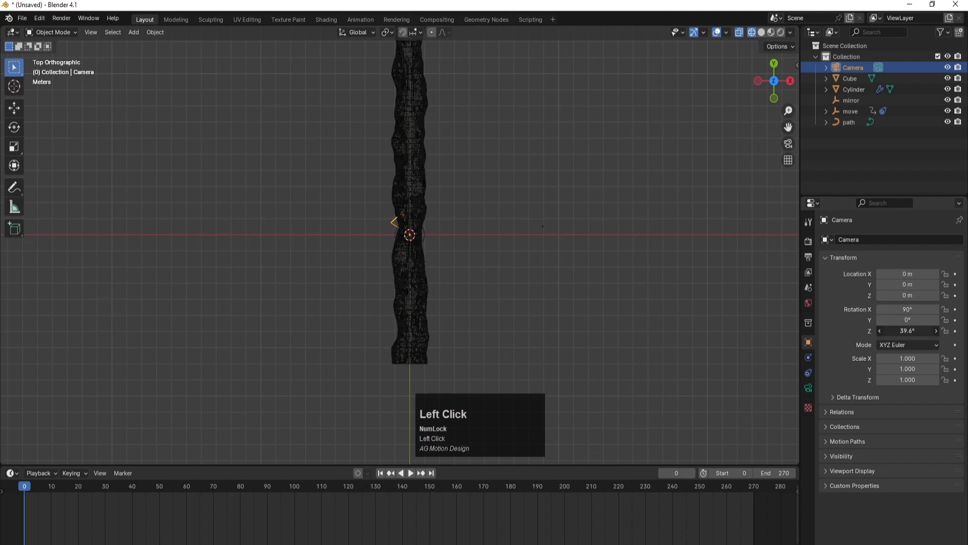
text(0)
key(Return)
Move the camera along Y to -8 m and keyframe its Y location at frame 0
key(g)
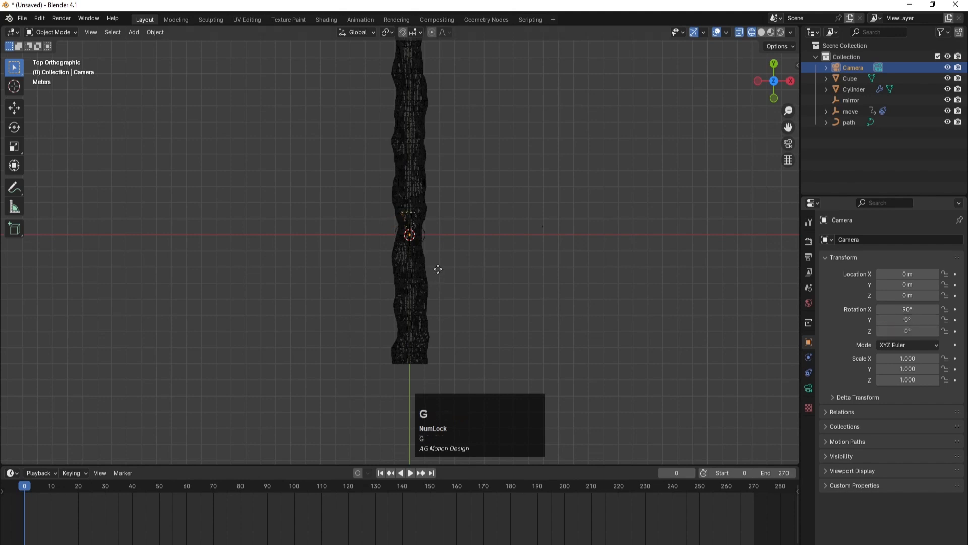
key(y)
ctrl+click(426, 402)
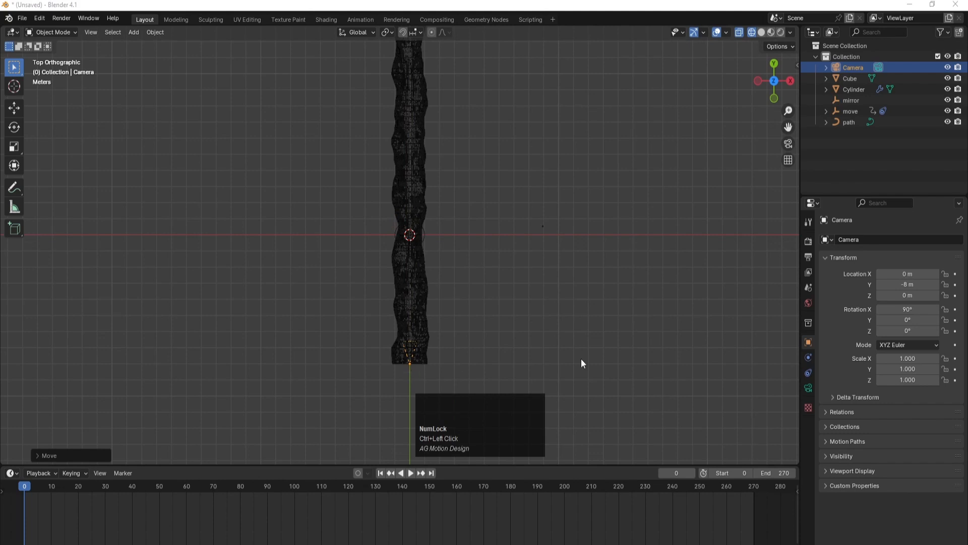
click(955, 285)
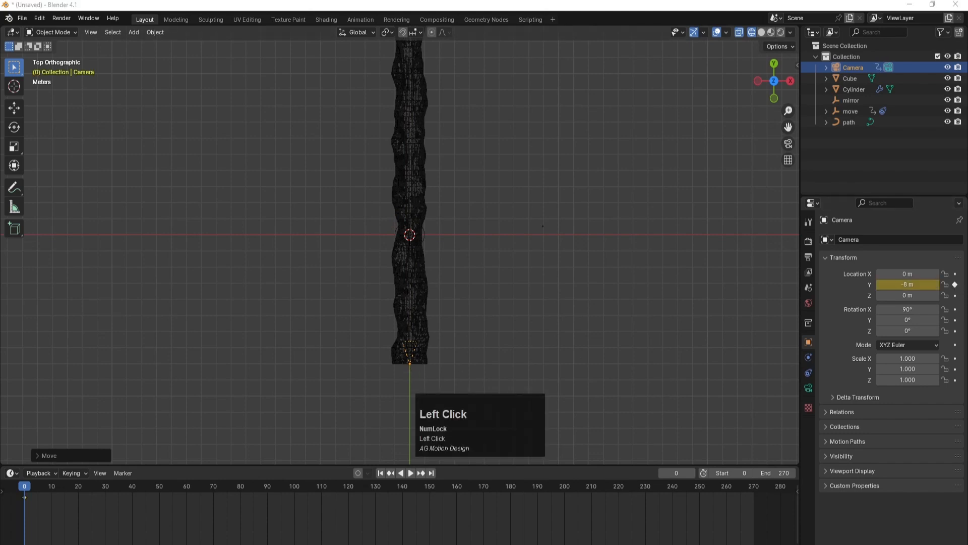
At frame 270, move the camera along Y to 24 m, just past the tunnel's far end, and keyframe its Y location
click(751, 485)
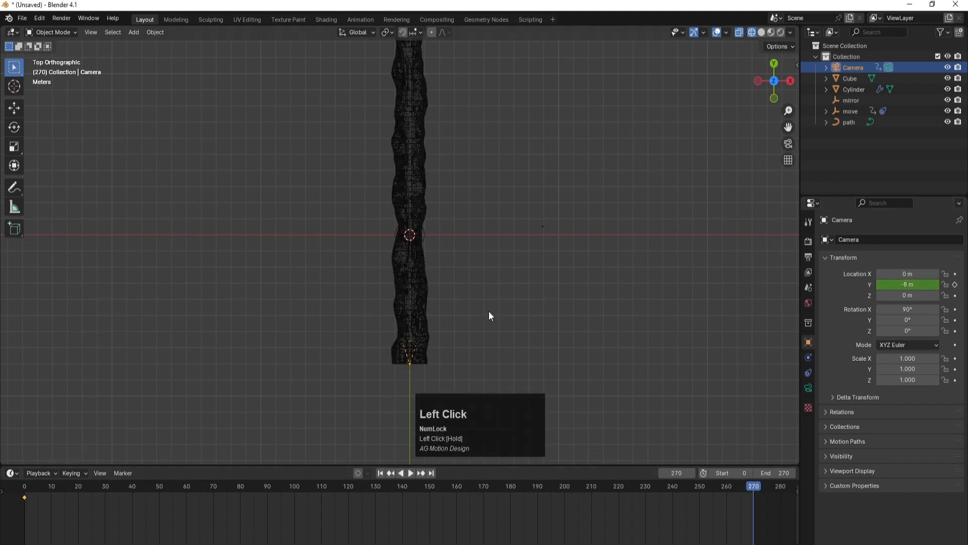
scroll(482, 305, down, 2)
shift+middle_drag(480, 303, 414, 361)
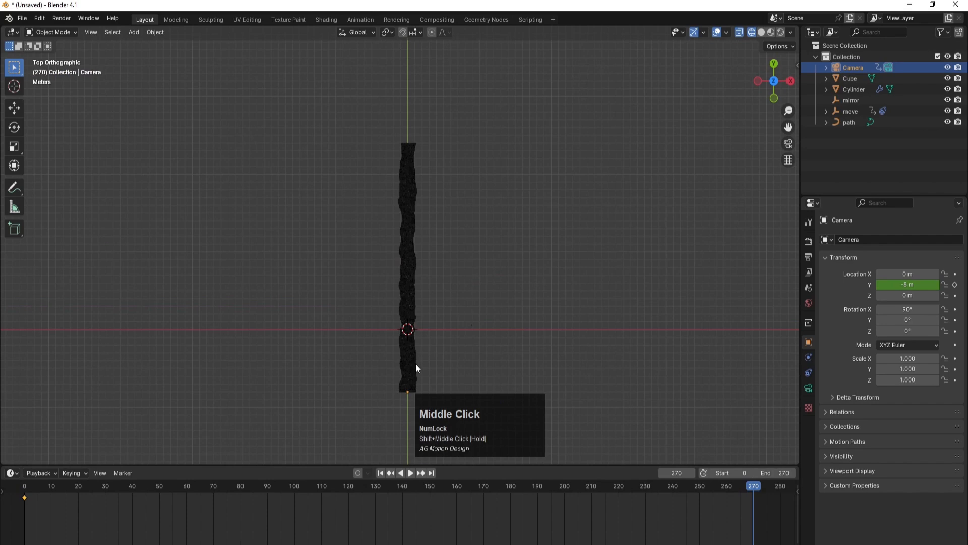
key(g)
key(y)
key(ctrl)
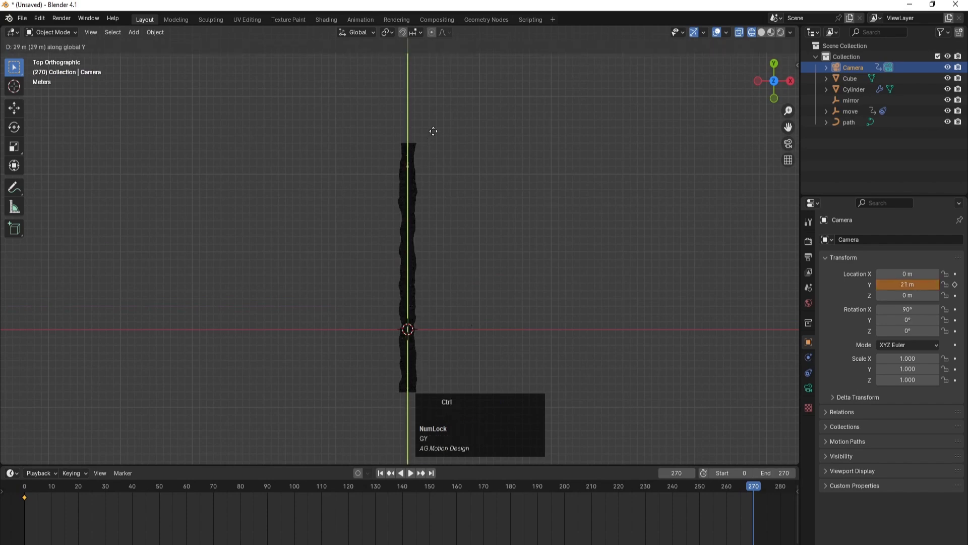
click(435, 118)
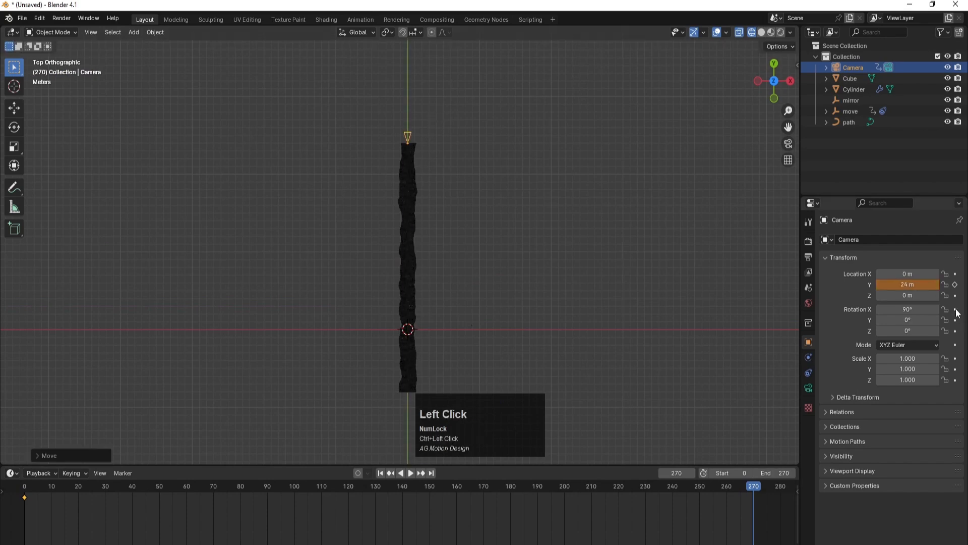
click(955, 284)
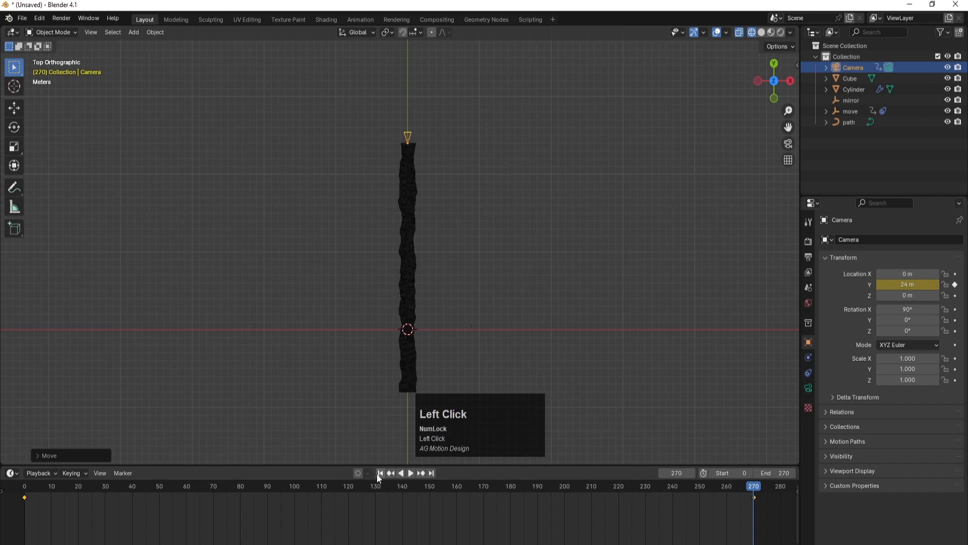
Play the camera animation from the first frame in the top view, stop it and return to frame 0
click(379, 474)
click(411, 472)
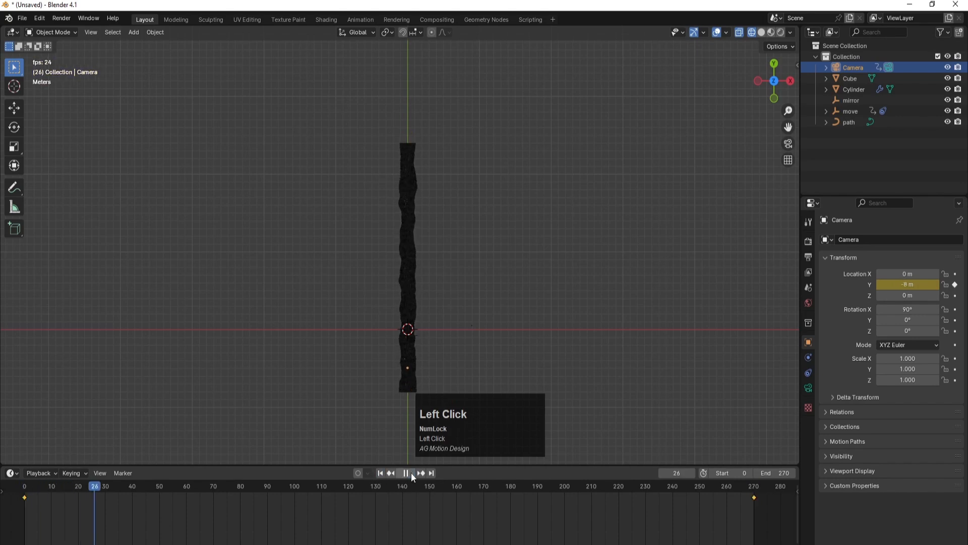
click(410, 473)
click(381, 472)
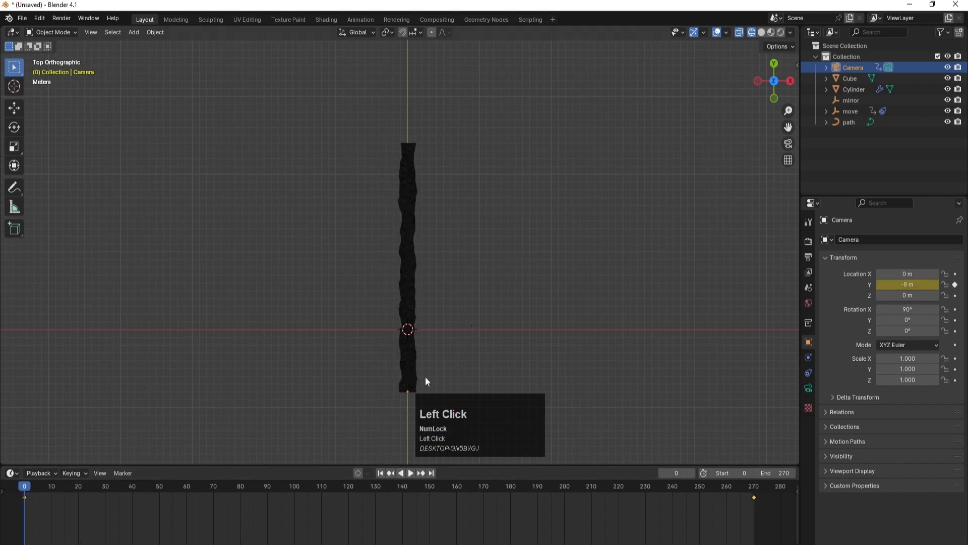
Look through the camera in Solid shading, play the tunnel animation and return to frame 0
key(KP_0)
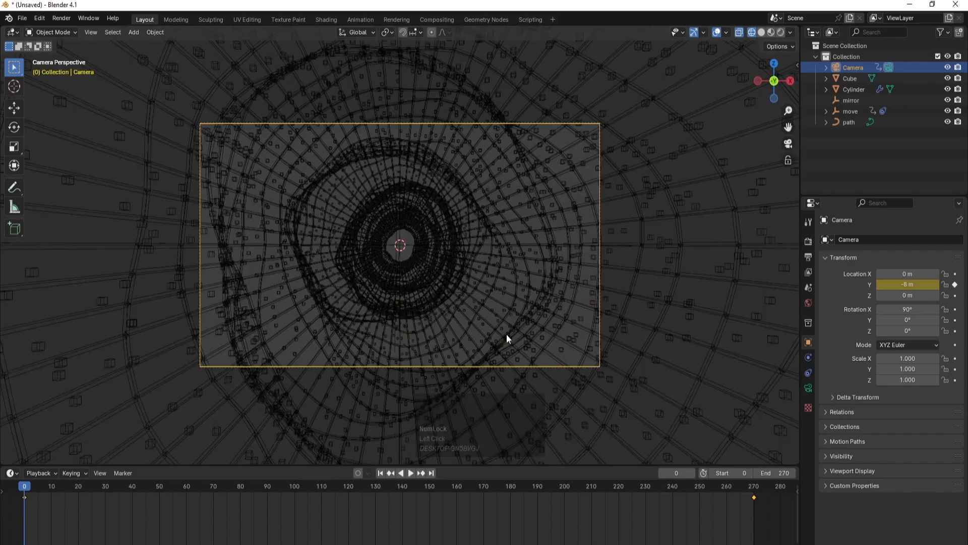
key(z)
click(586, 313)
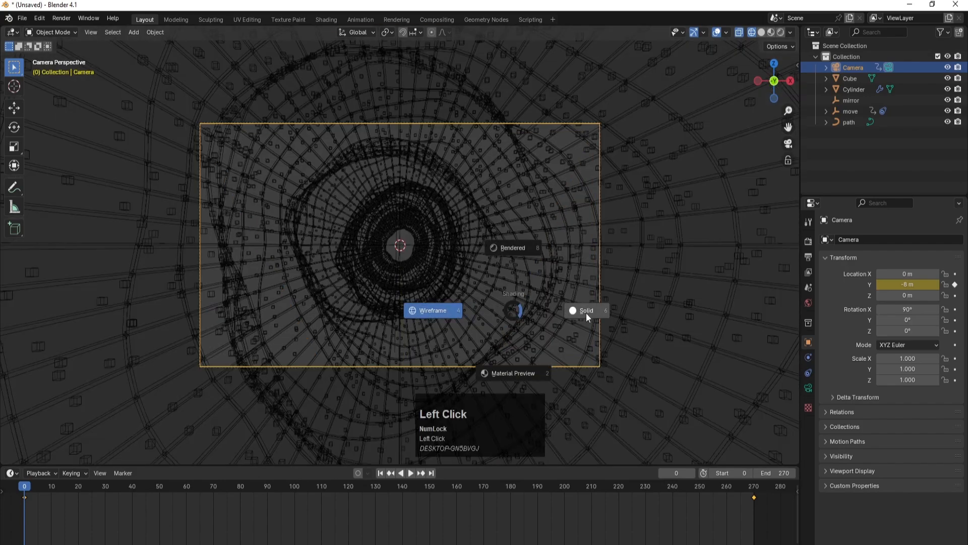
click(412, 474)
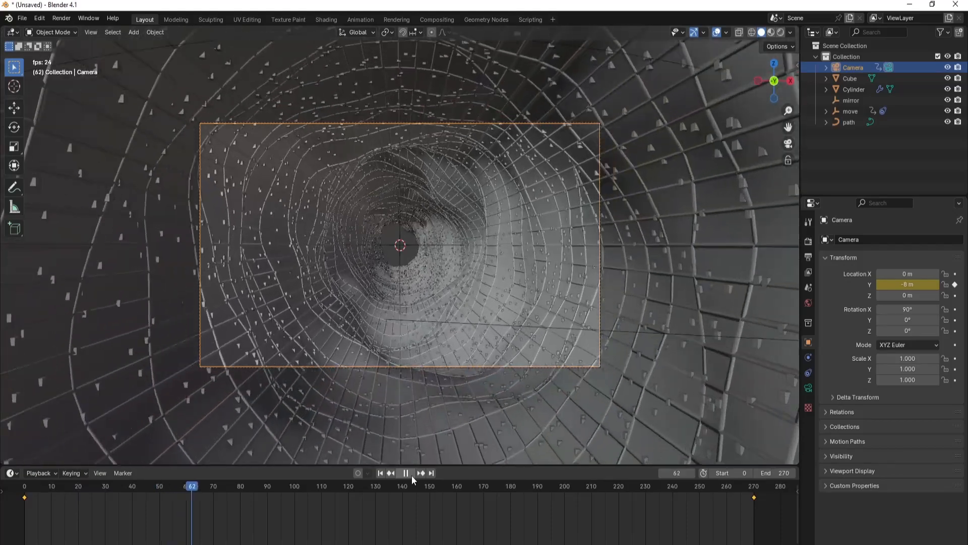
click(412, 475)
click(380, 473)
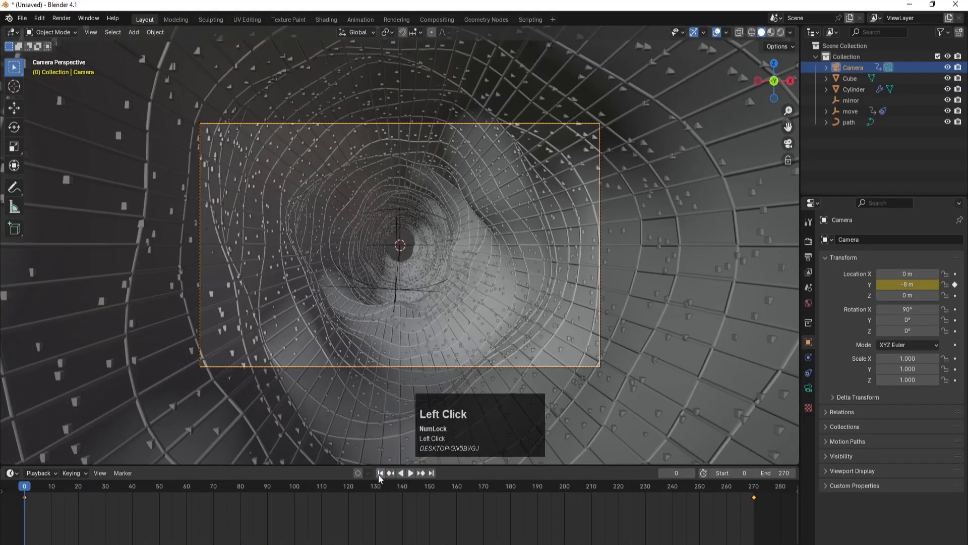
Lock the camera to the view
key(n)
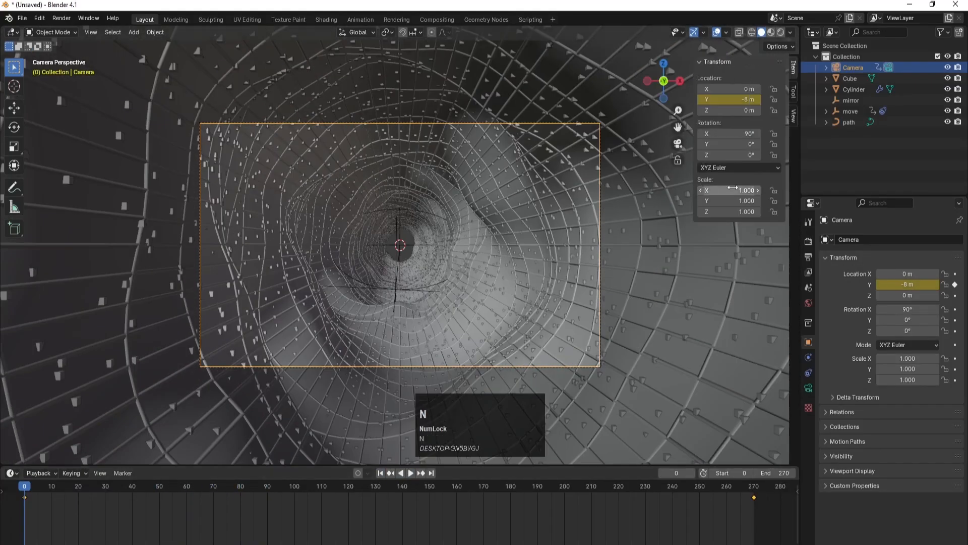
click(789, 118)
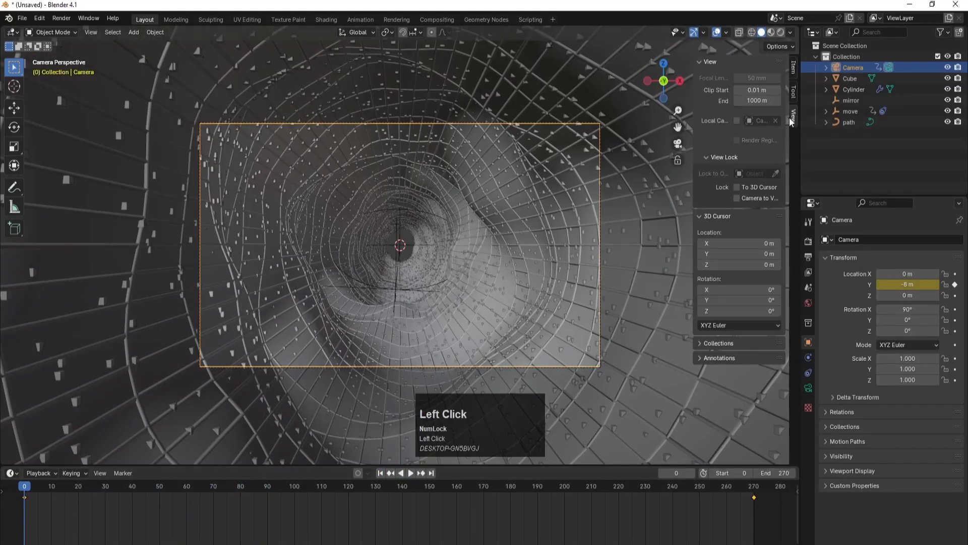
click(737, 198)
Try moving the camera back and forth in the tunnel through the locked view, and reset its Z location to 0 m
scroll(388, 226, up, 5)
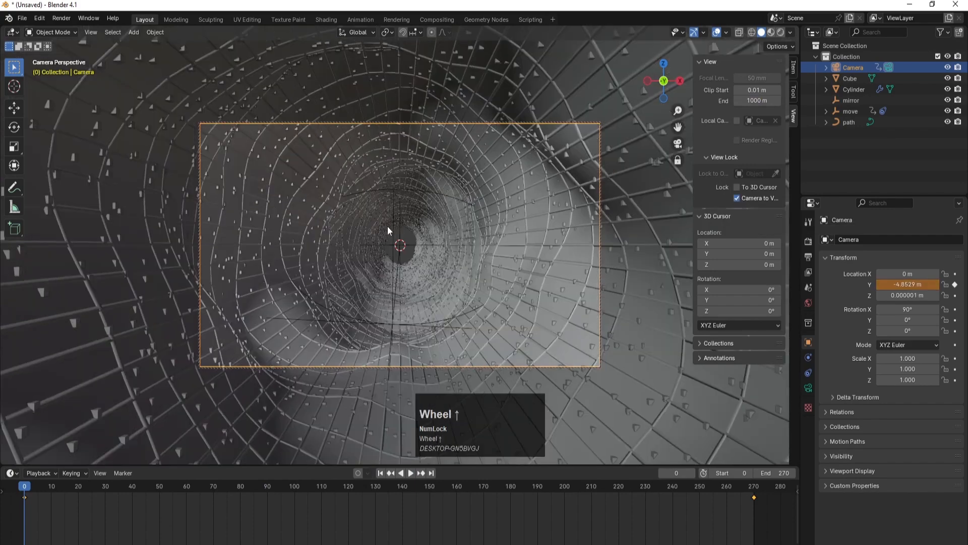
scroll(388, 226, down, 11)
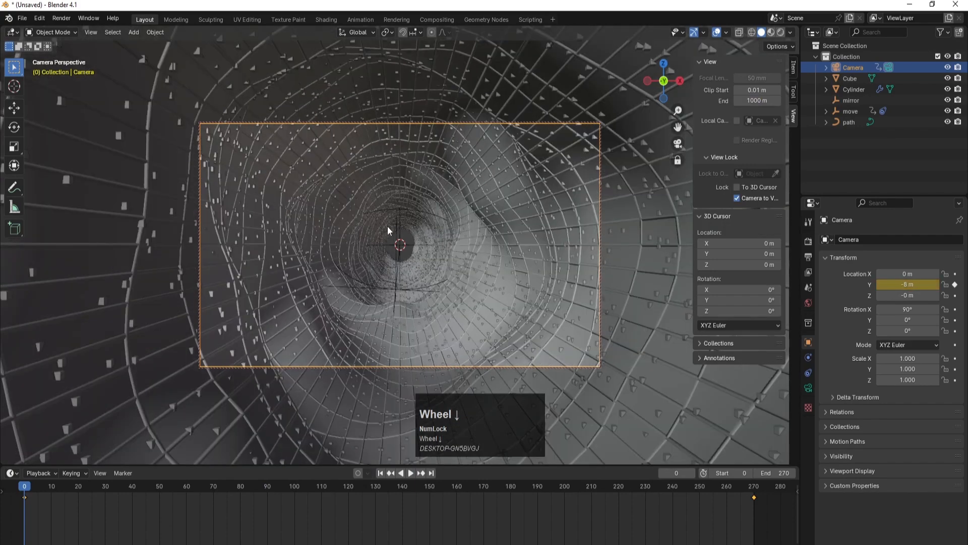
scroll(388, 225, up, 4)
click(908, 295)
text(0)
key(Return)
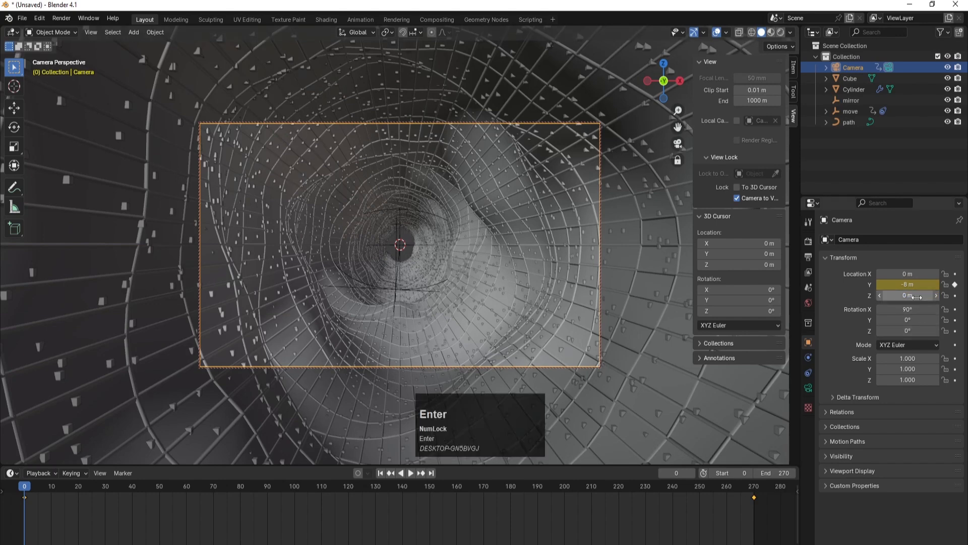
Unlock the camera from the view, enlarge the camera frame in the viewport and lock the camera to the view again
click(737, 199)
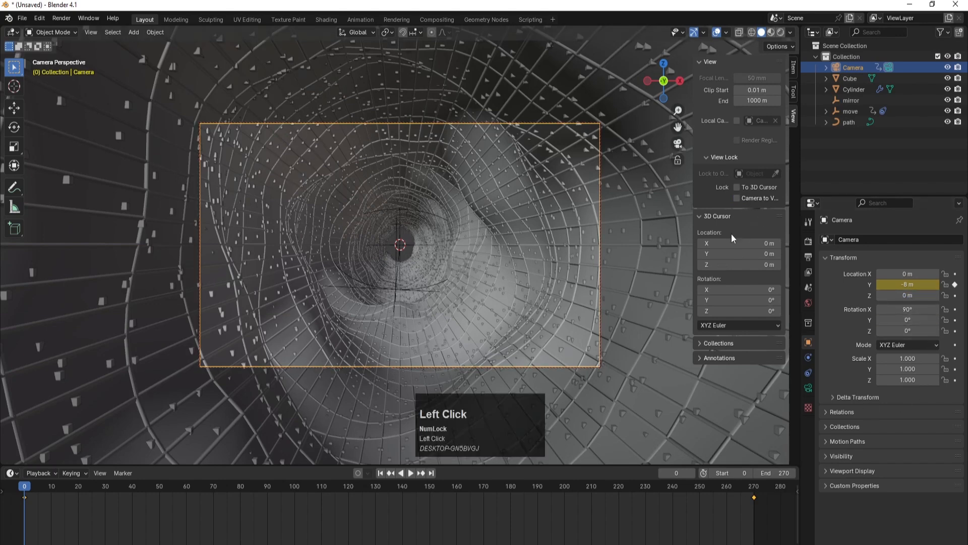
scroll(375, 242, up, 4)
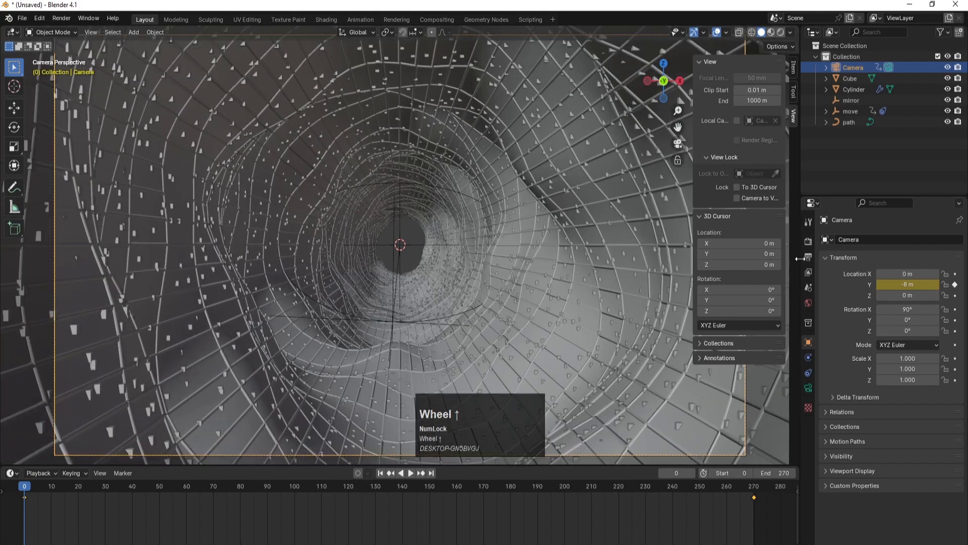
click(737, 198)
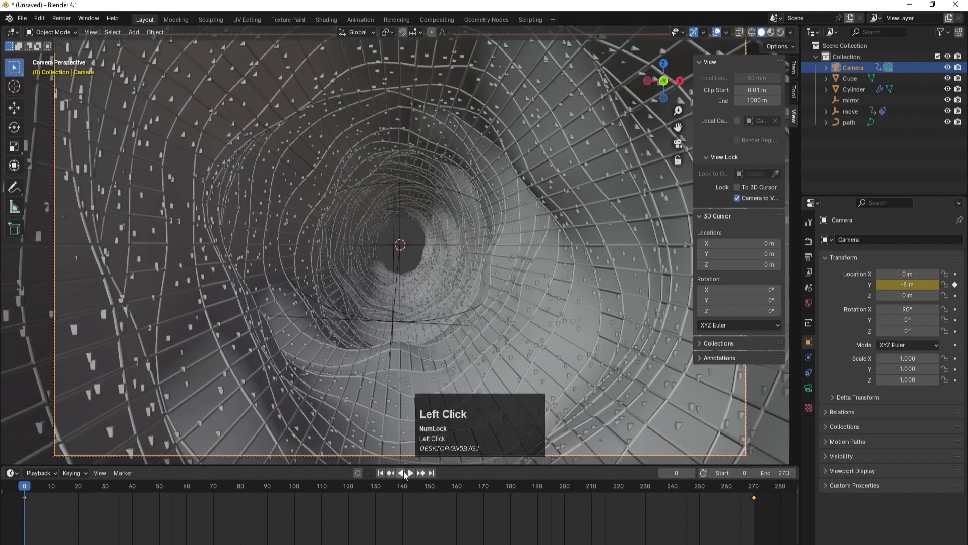
Preview the animation through the camera, return to frame 0 and inspect the whole tunnel from outside with nothing selected
click(404, 473)
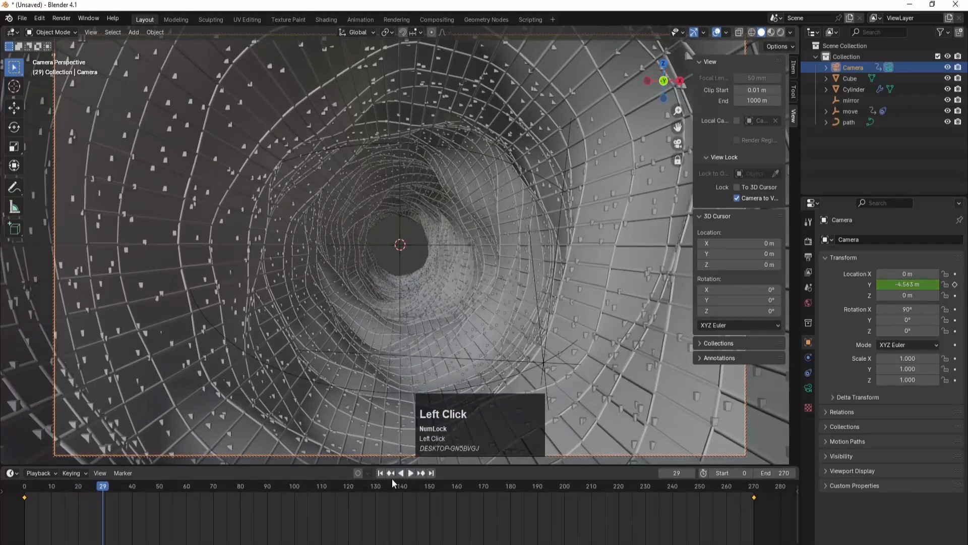
click(381, 473)
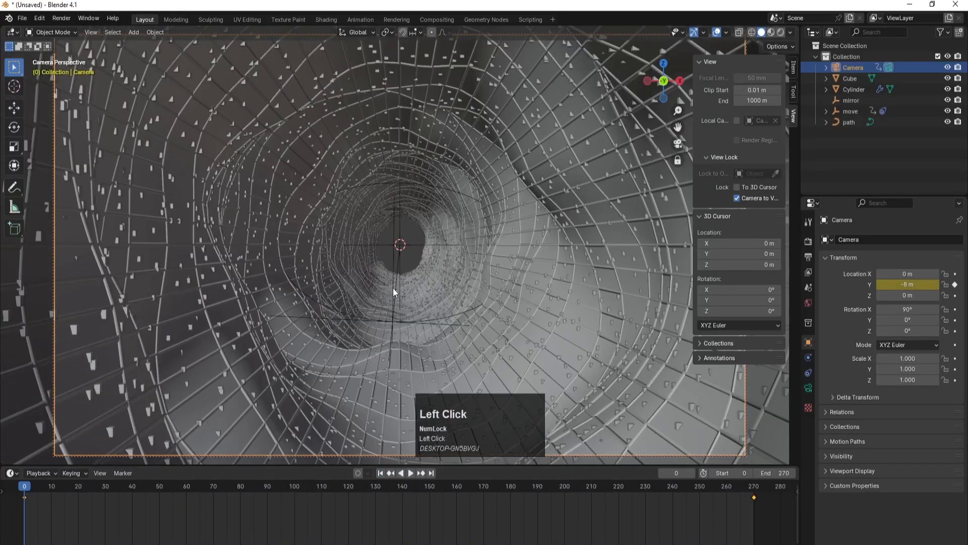
key(KP_7)
scroll(403, 295, down, 1)
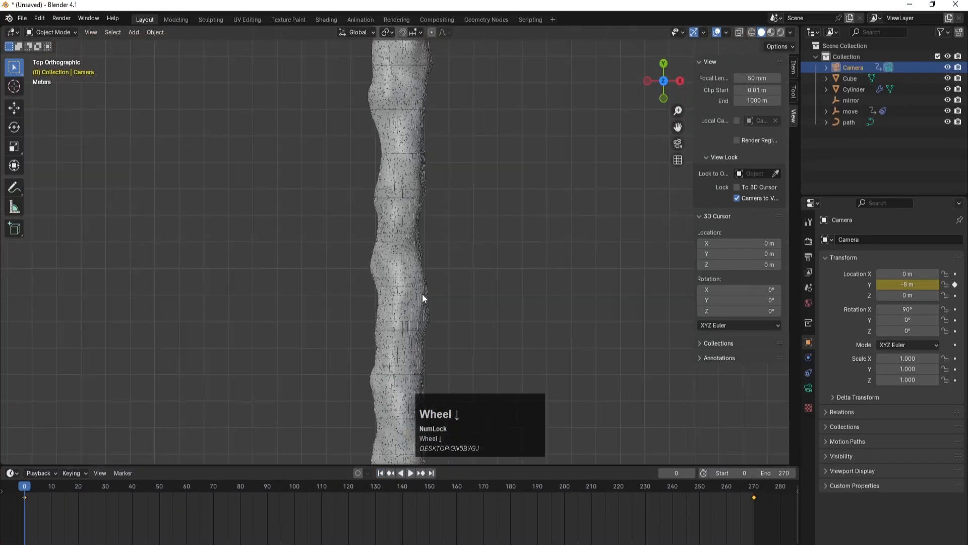
scroll(422, 298, down, 2)
middle_drag(422, 297, 503, 263)
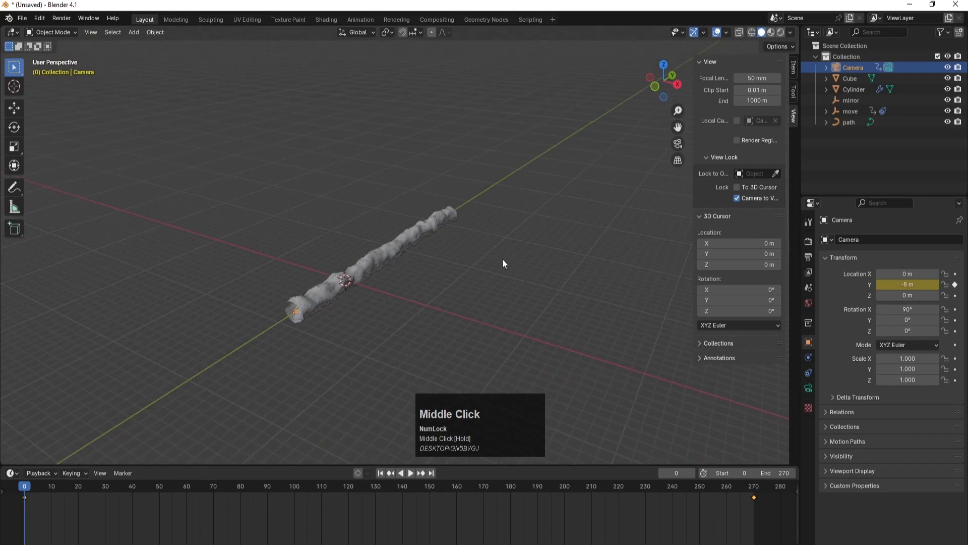
click(412, 285)
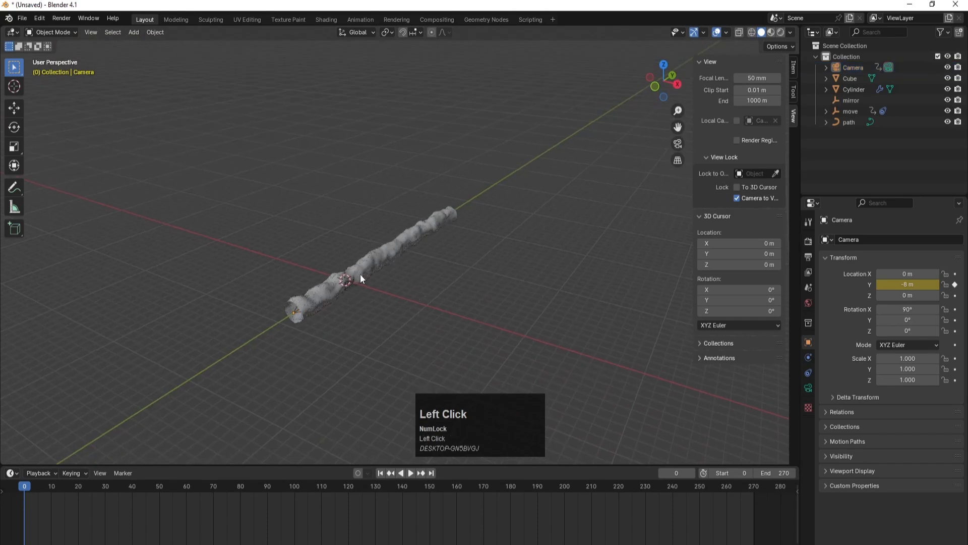
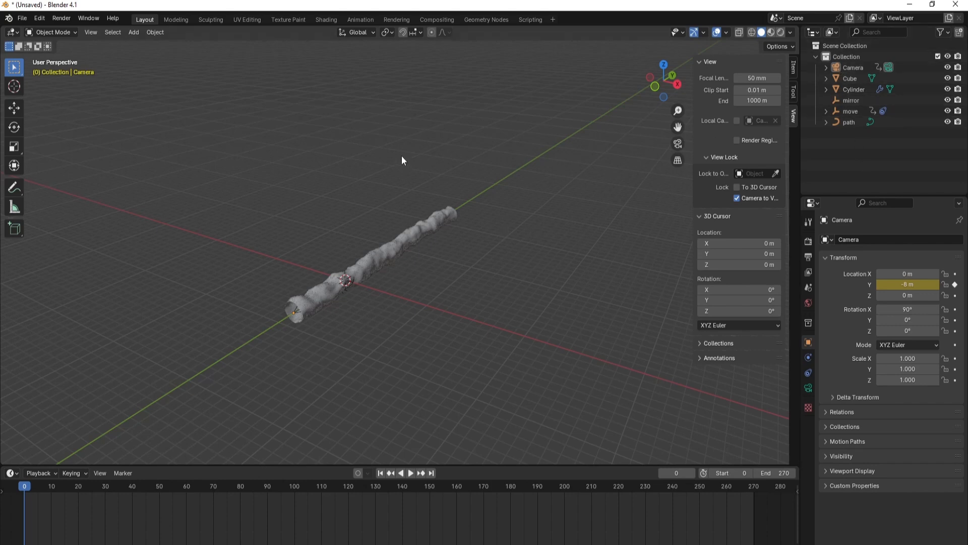
Create a new collection in the scene and name it "copy"
click(816, 57)
right_click(836, 101)
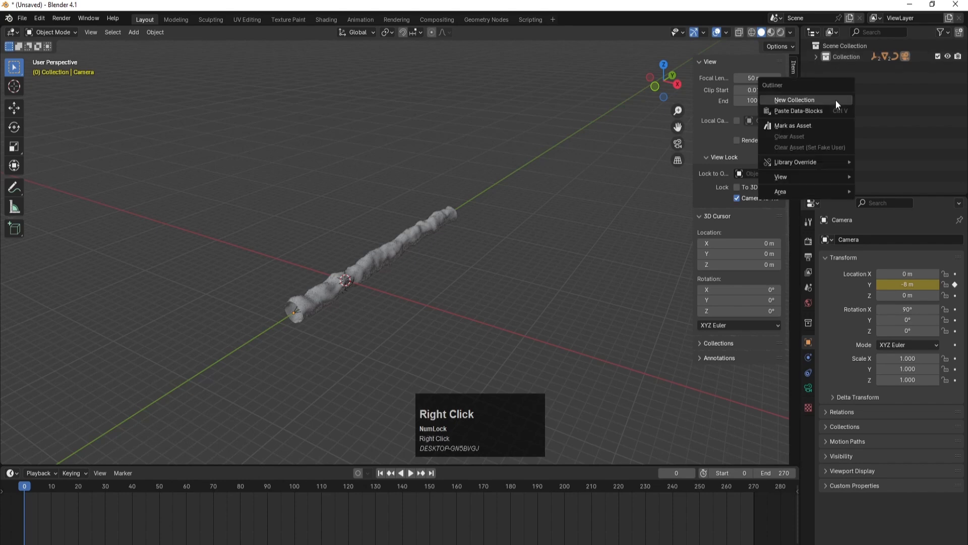
click(825, 99)
double_click(840, 68)
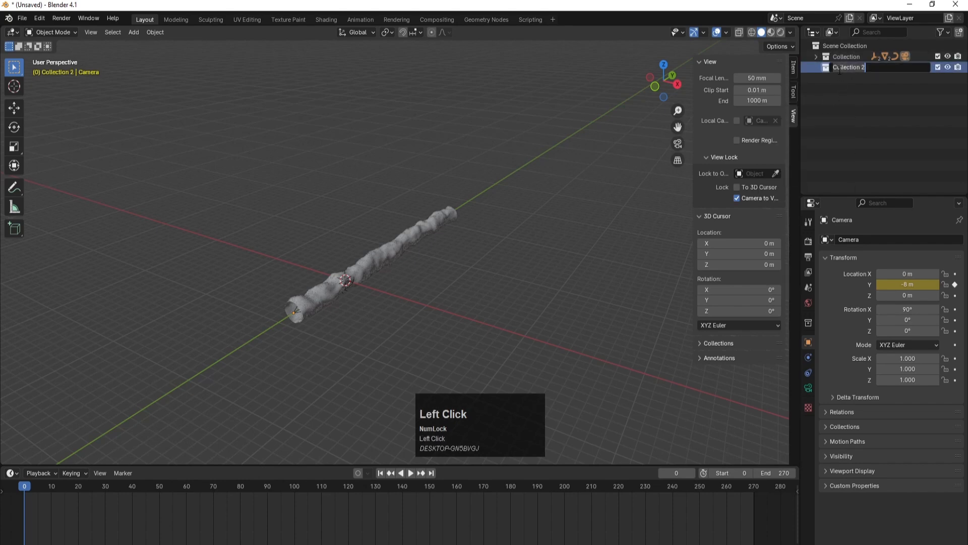
text(copy)
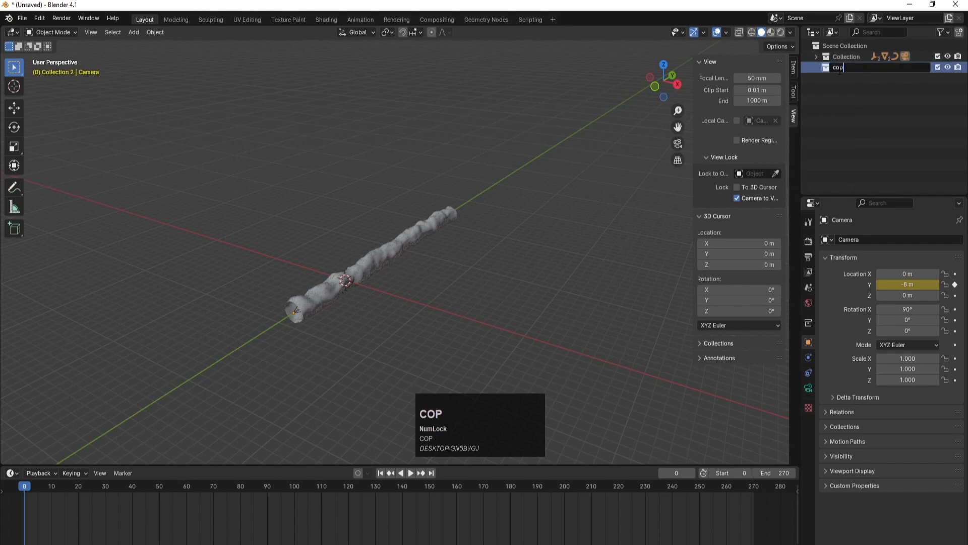
key(Return)
Put the Cube, Cylinder, mirror, move and path objects into the copy collection, leaving out the camera
click(816, 57)
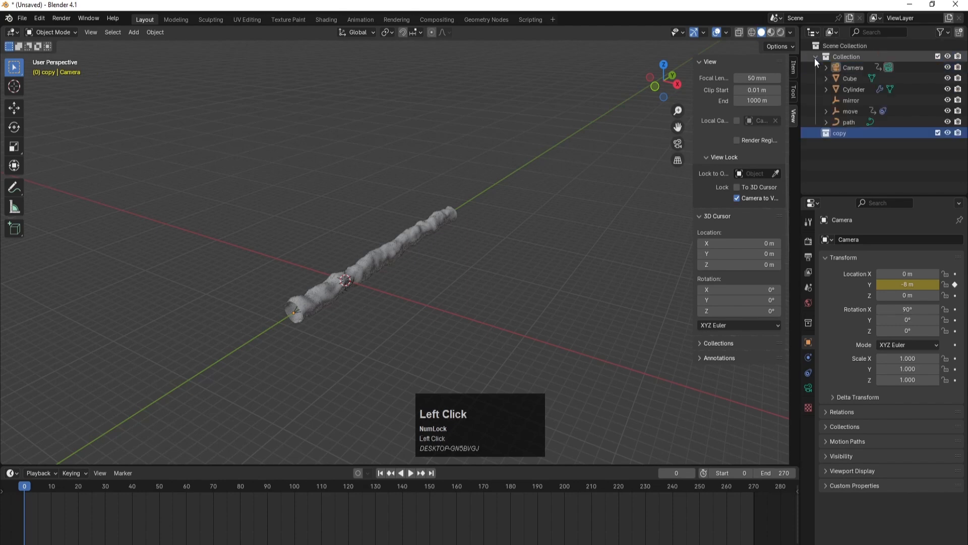
click(846, 123)
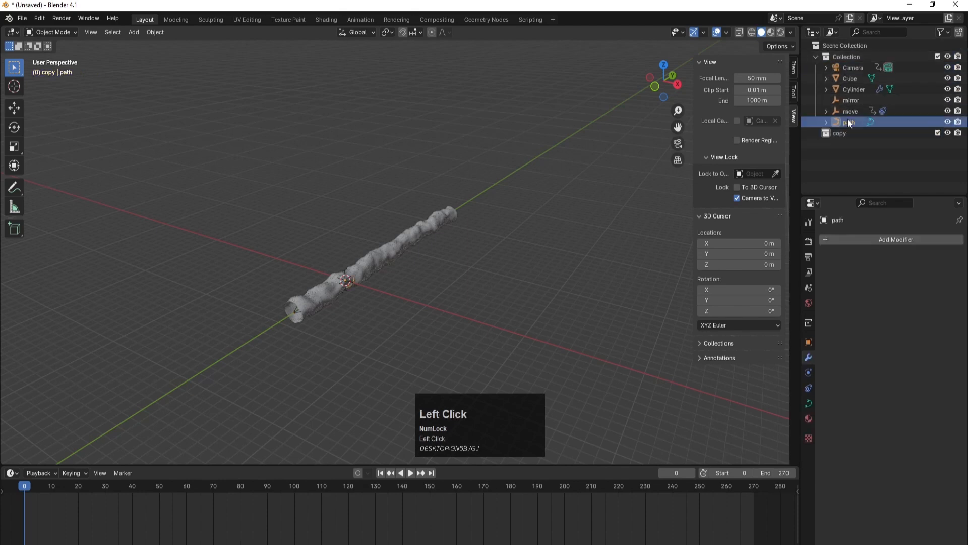
shift+click(847, 79)
drag(851, 121, 843, 132)
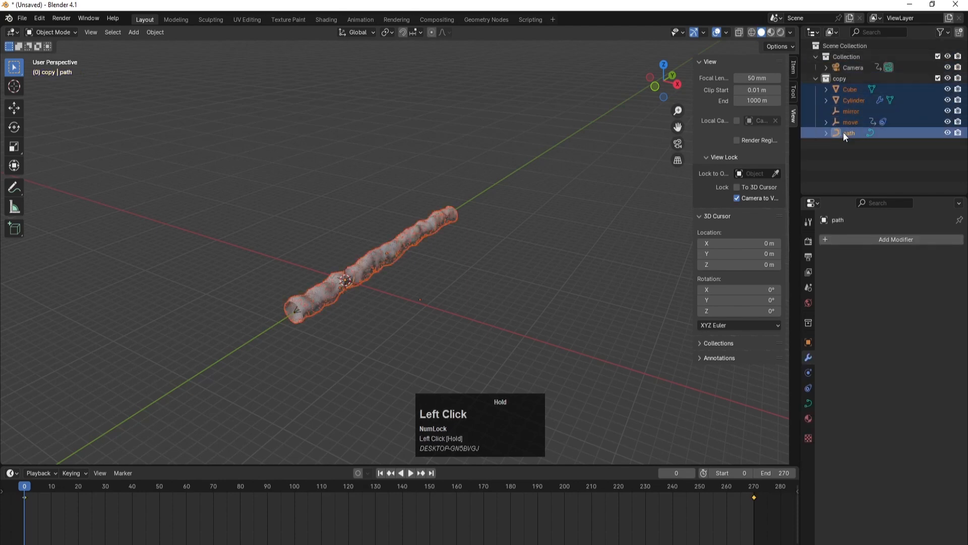
Collapse both collections, clear the selection and add a collection instance of the copy collection to the scene
click(816, 57)
click(816, 68)
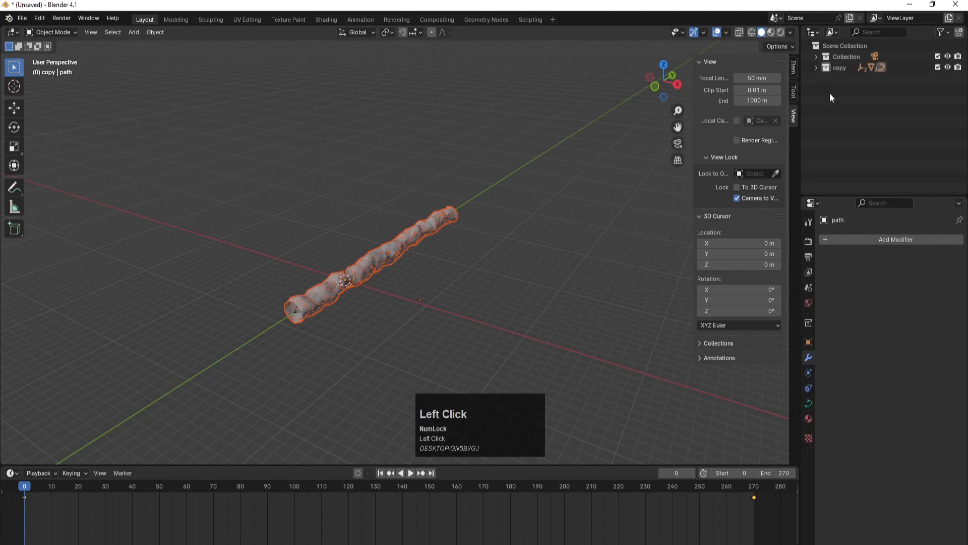
click(544, 261)
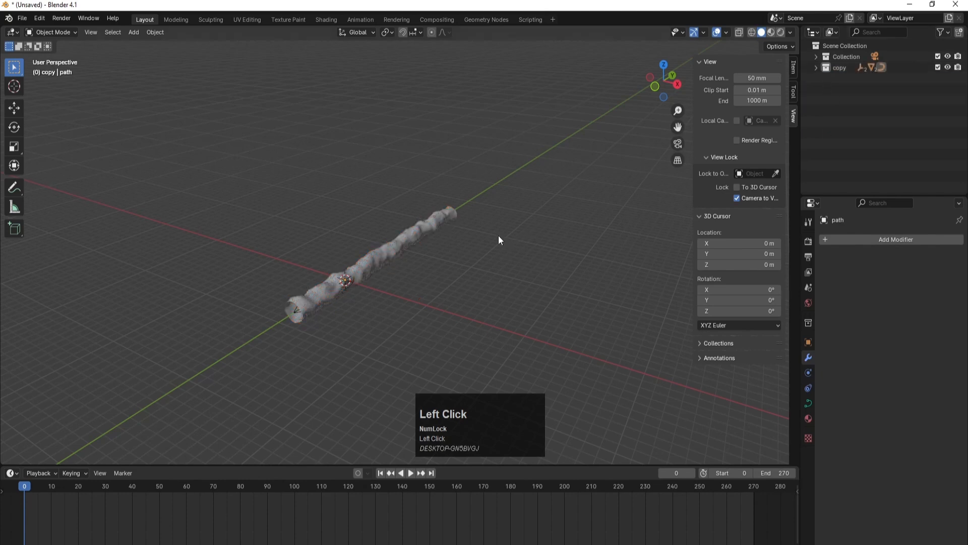
key(shift+a)
mouse_move(471, 278)
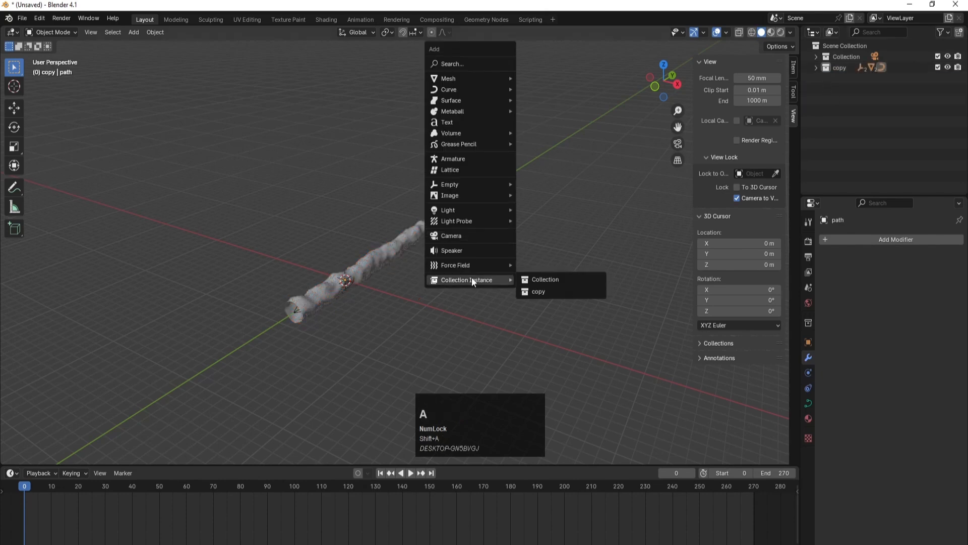
click(550, 290)
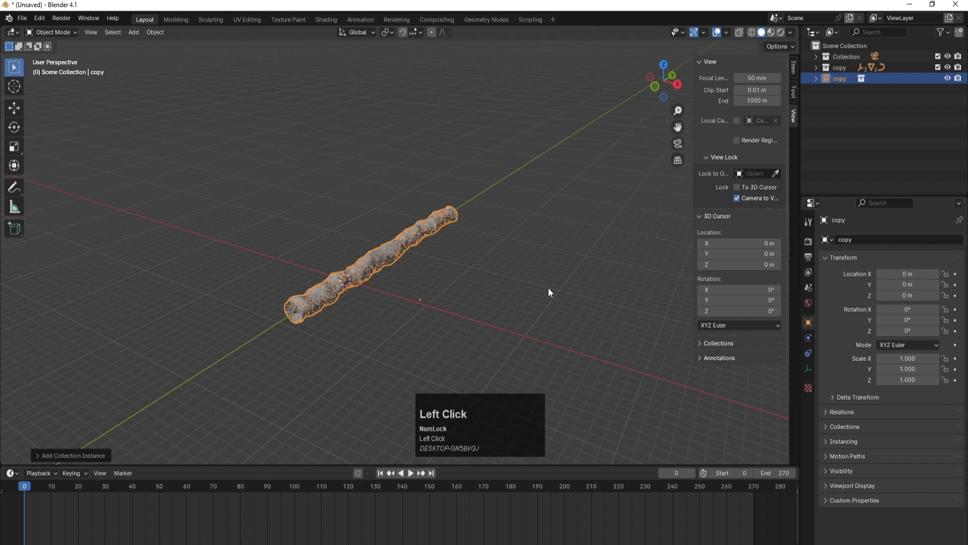
Duplicate the collection instance in side view and snap the duplicate 32 m along Y, continuing the tunnel
key(KP_3)
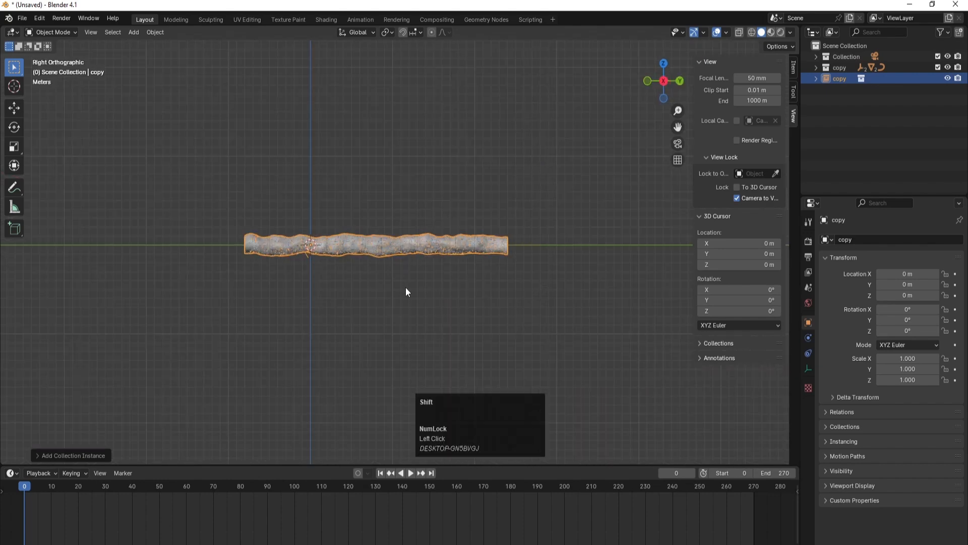
key(shift+d)
key(y)
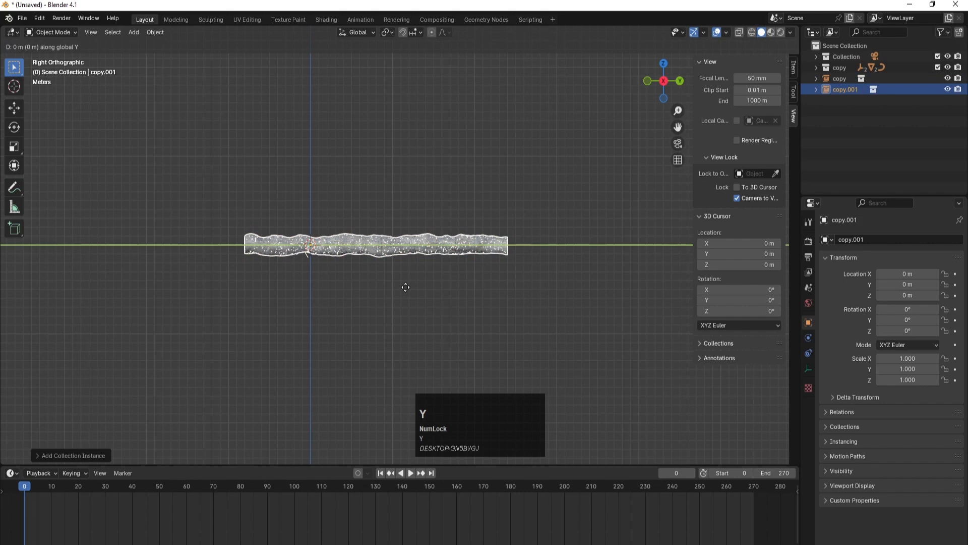
ctrl+click(673, 288)
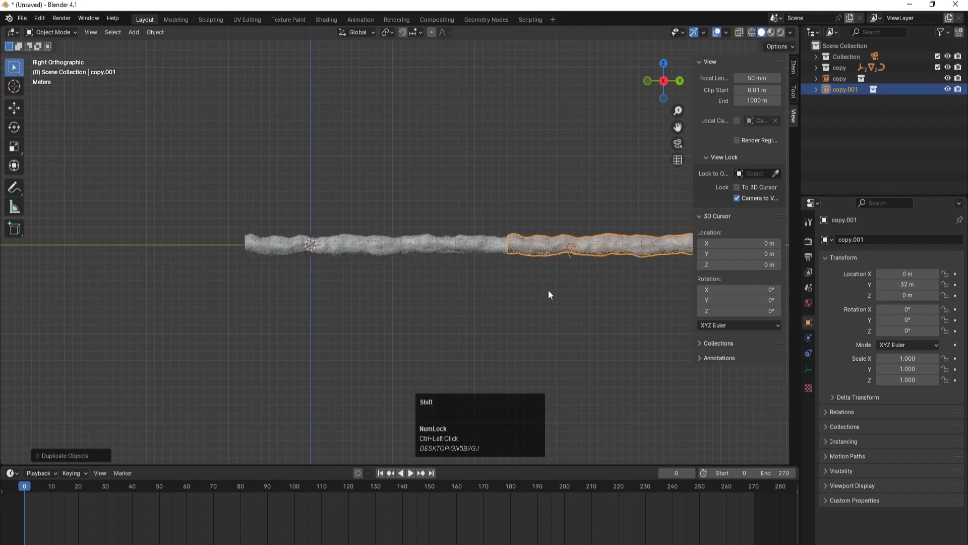
Duplicate the second tunnel section, snap the new one to Y 64 m at the tunnel's far end and clear the selection
shift+middle_drag(549, 294, 192, 295)
key(shift+d)
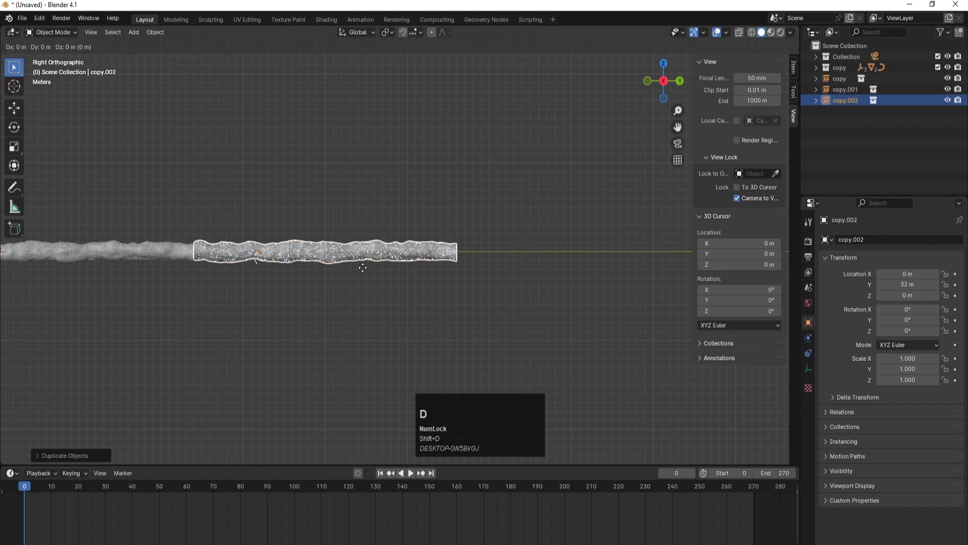
key(y)
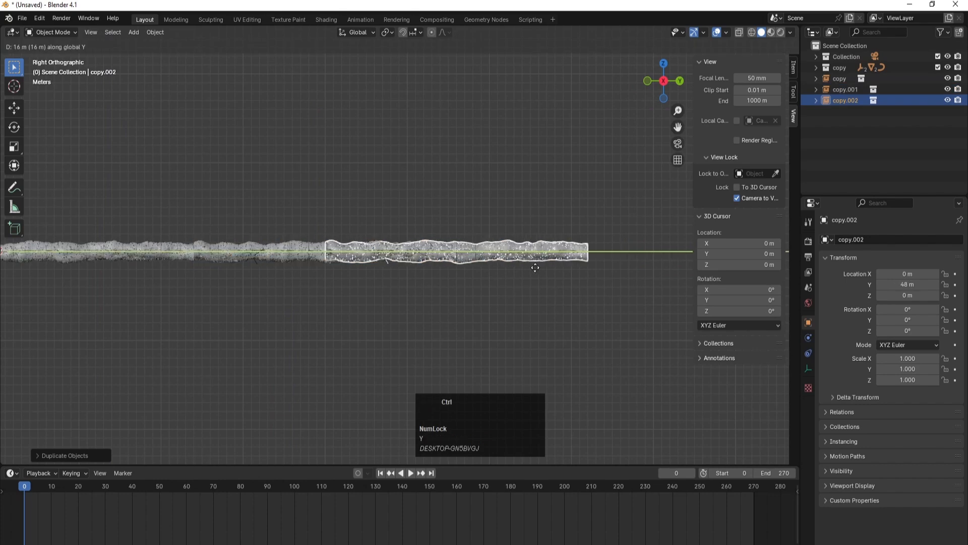
ctrl+click(622, 276)
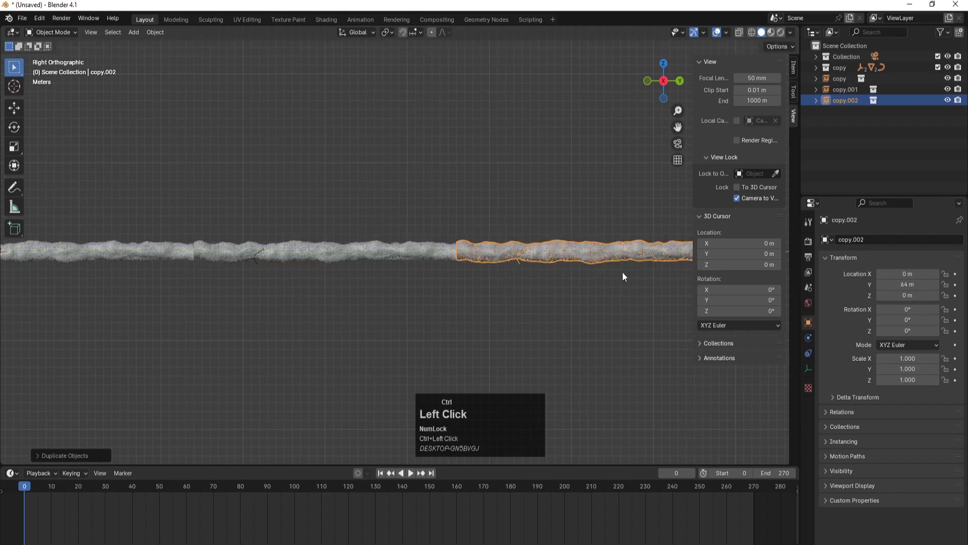
scroll(435, 316, down, 2)
click(436, 315)
scroll(436, 316, down, 3)
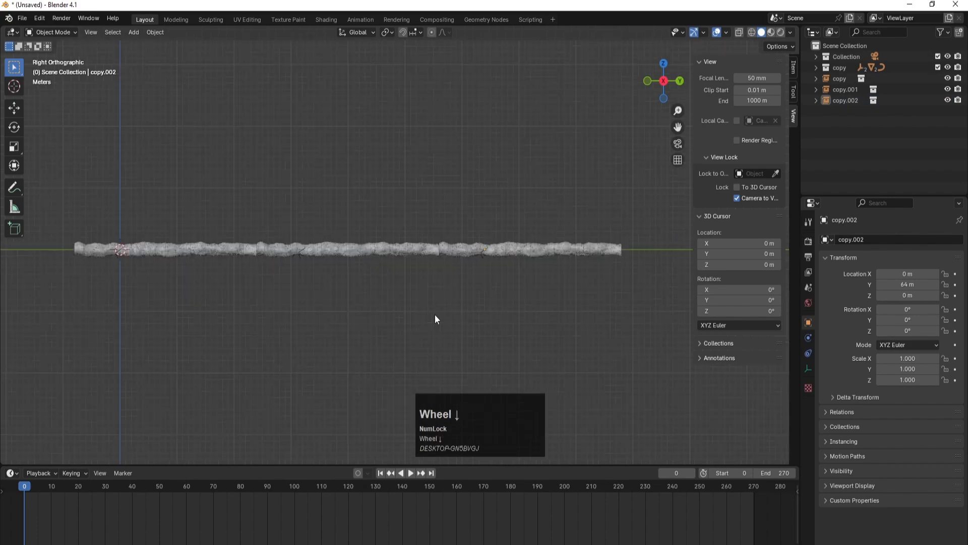
Preview the lengthened tunnel animation through the camera and return to frame 0
key(KP_0)
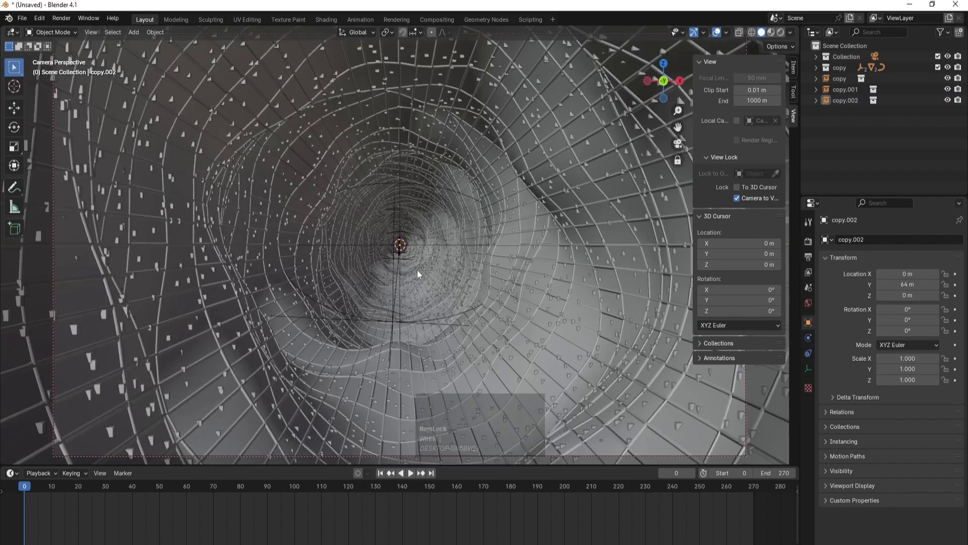
click(410, 473)
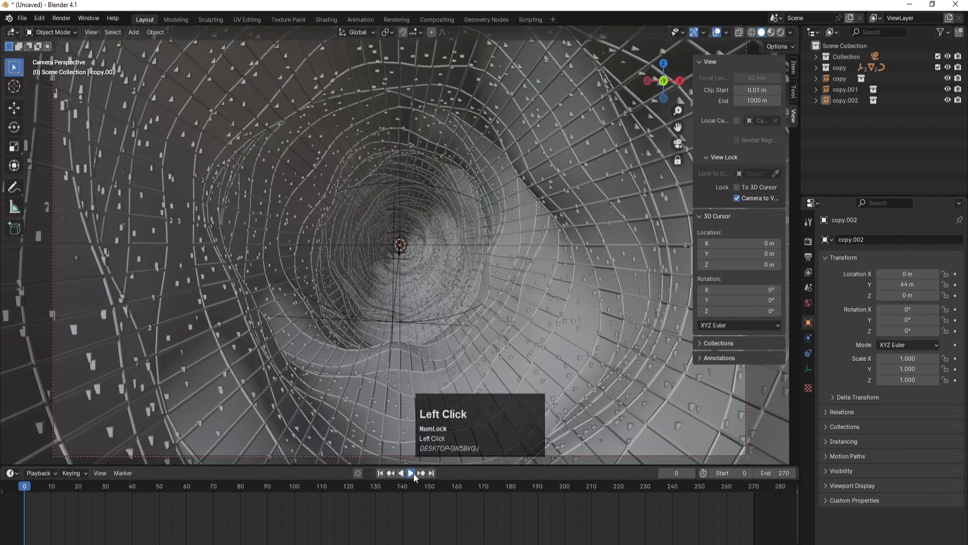
click(414, 473)
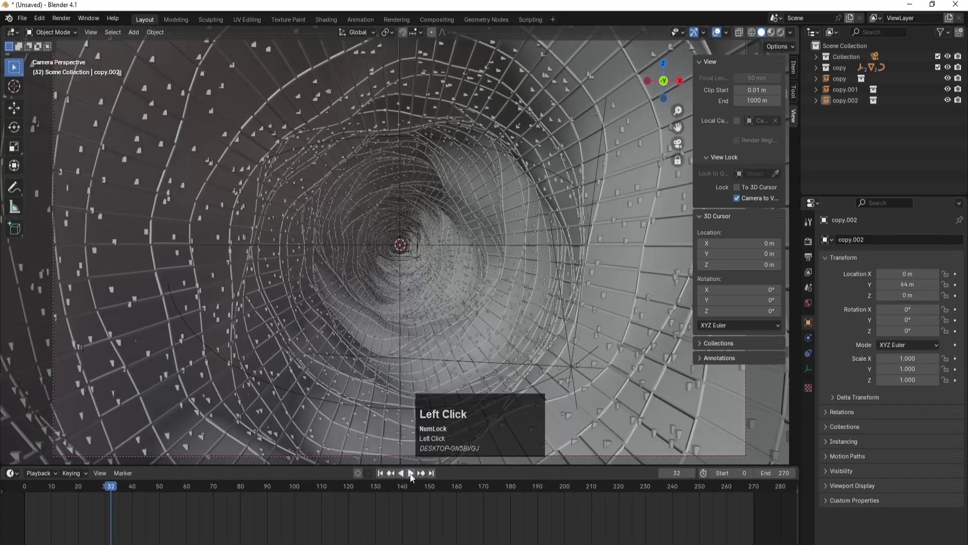
click(382, 473)
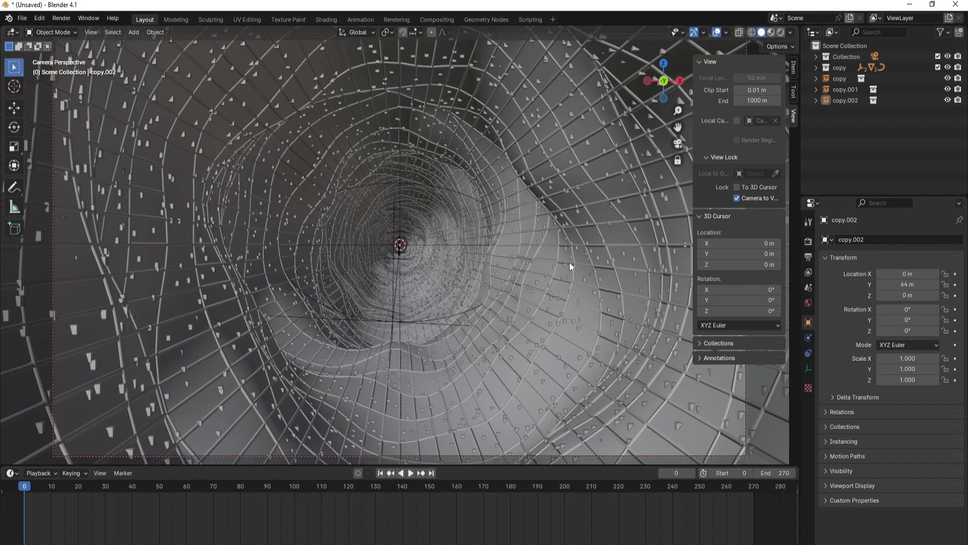
Switch the camera view to rendered shading and add a point light at the origin inside the tunnel
key(z)
click(575, 205)
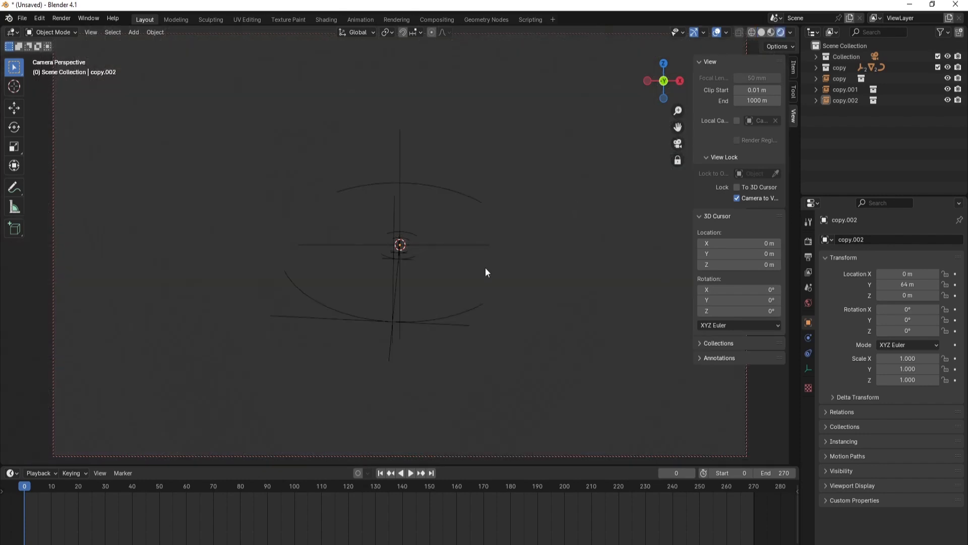
key(shift+a)
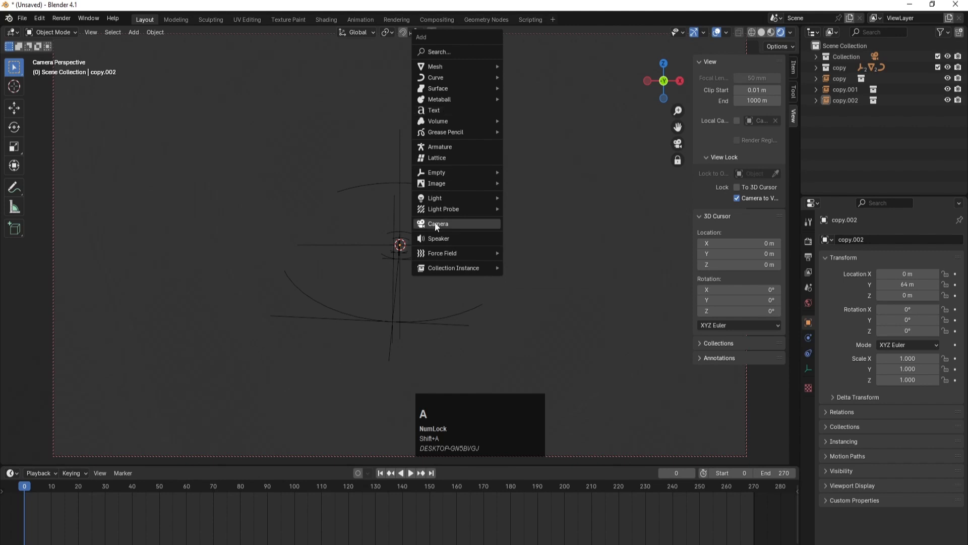
mouse_move(437, 197)
click(522, 199)
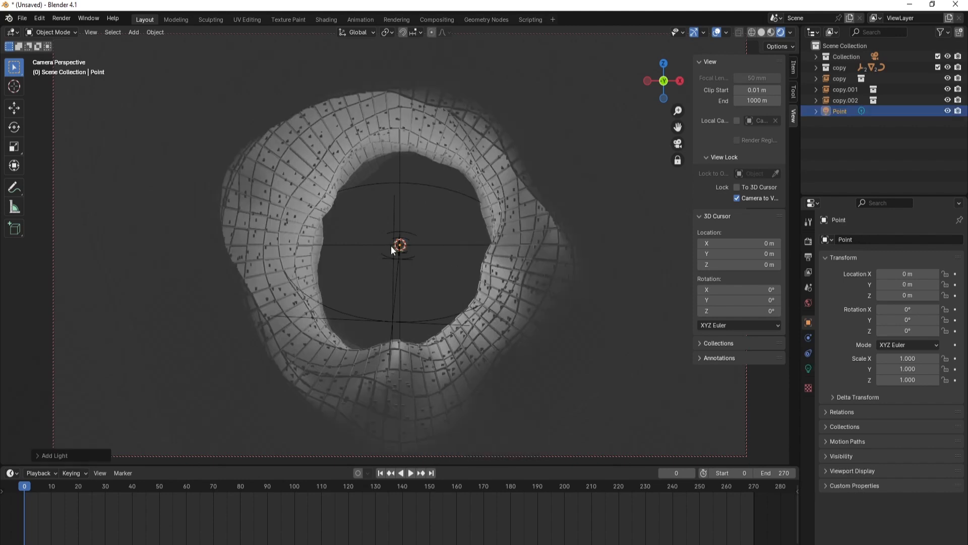
Show the tunnel from the top in wireframe shading with its starting end in view
key(KP_7)
scroll(442, 376, down, 1)
scroll(443, 376, down, 1)
shift+middle_drag(445, 327, 471, 155)
key(z)
click(416, 348)
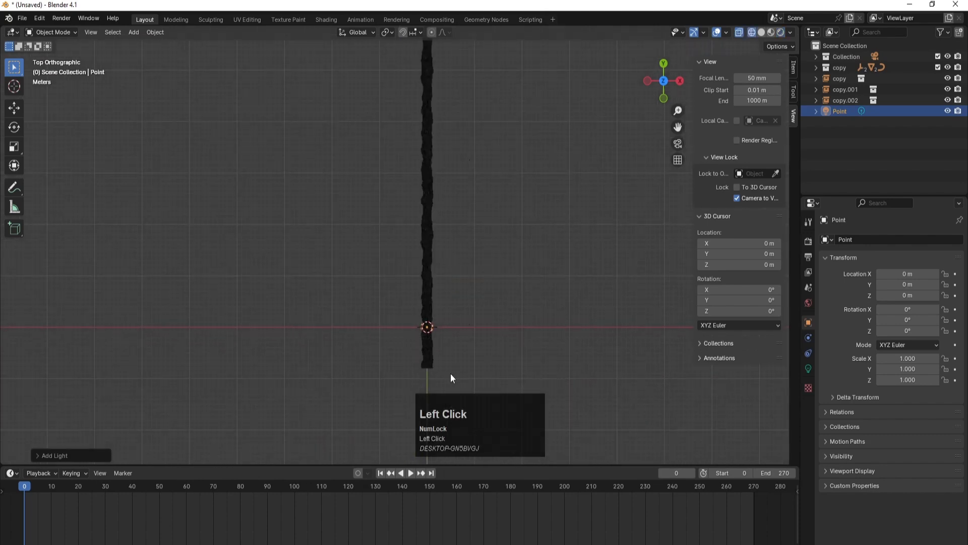
Move the point light along Y to about -5.2 m, near the tunnel's start, and put it into the collection holding the camera
scroll(450, 373, up, 1)
shift+middle_drag(469, 377, 454, 245)
scroll(450, 258, up, 4)
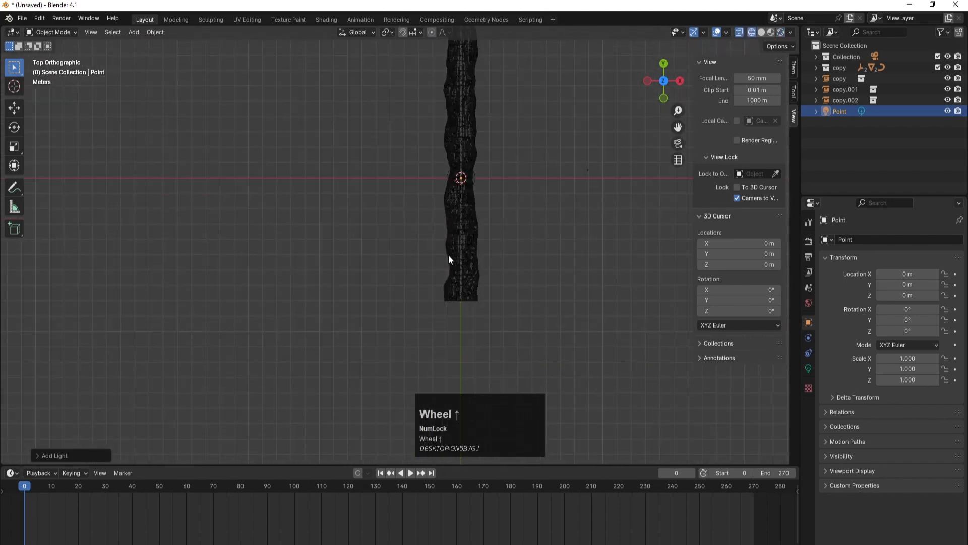
key(g)
key(y)
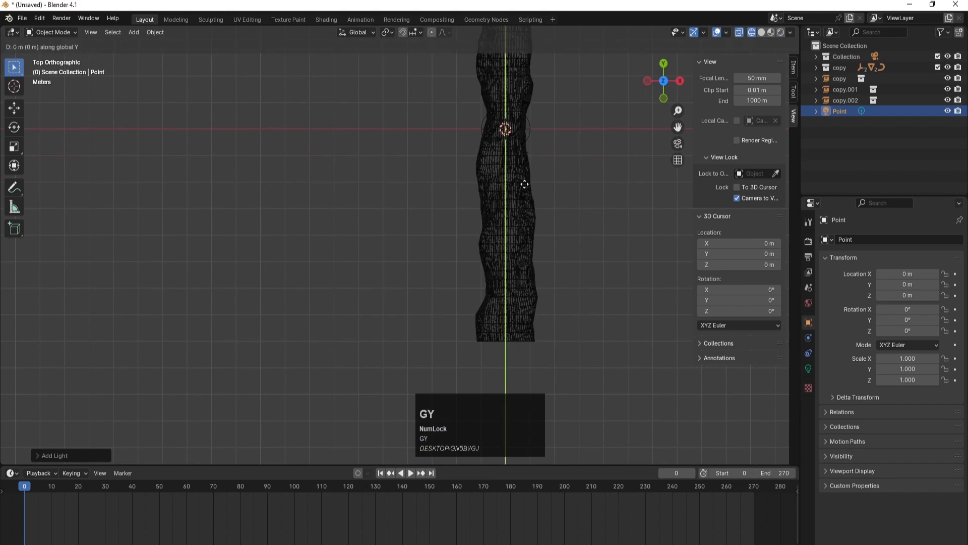
click(530, 319)
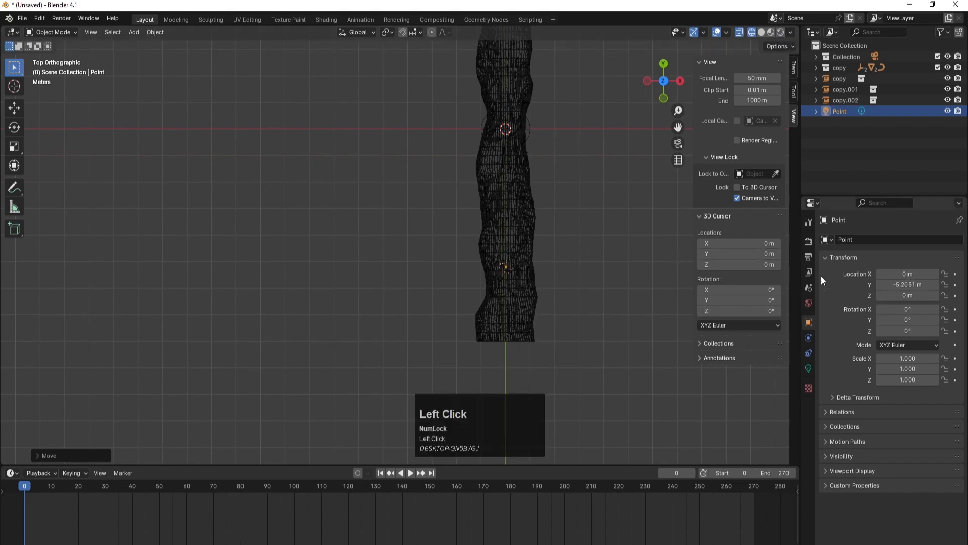
click(816, 56)
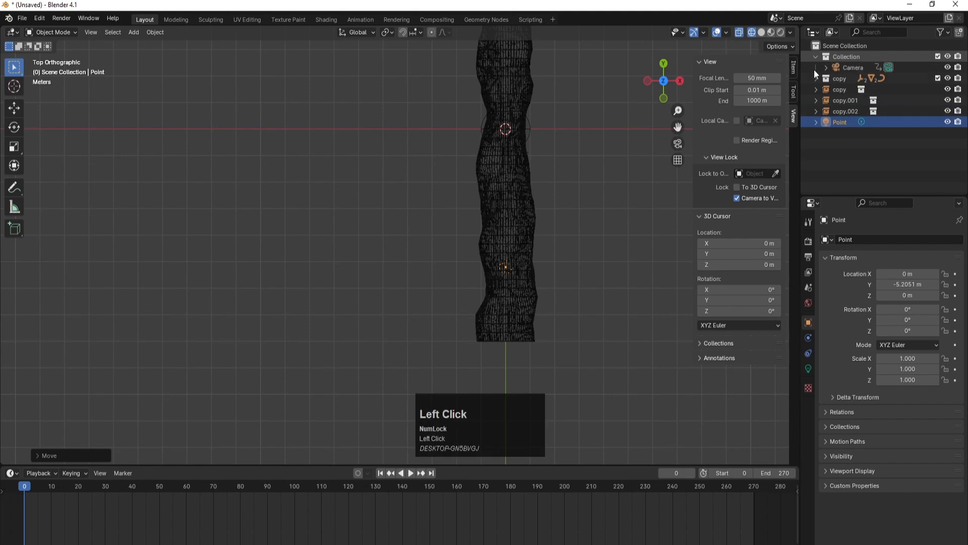
drag(835, 121, 843, 54)
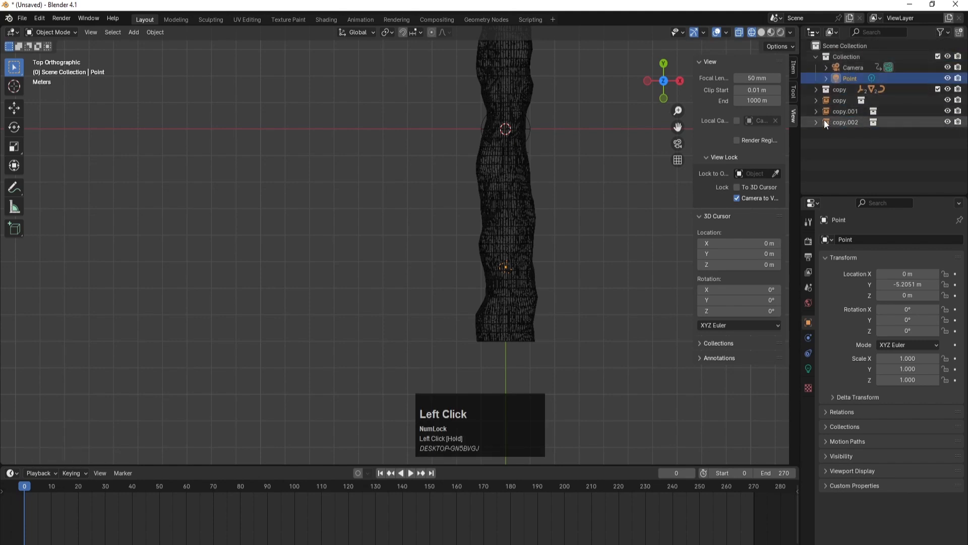
Try to parent the camera to the point light using the Object option, and undo the parenting
shift+click(850, 68)
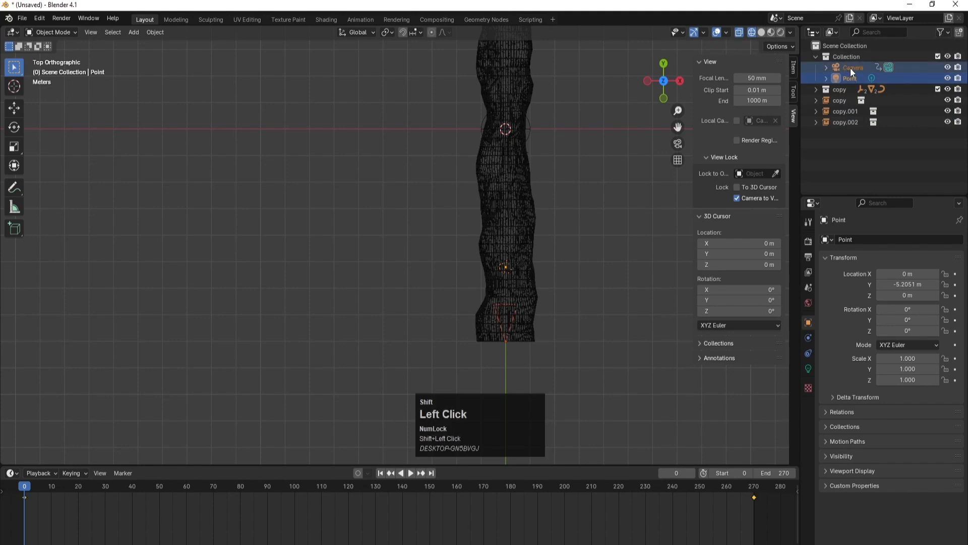
key(ctrl+p)
click(556, 214)
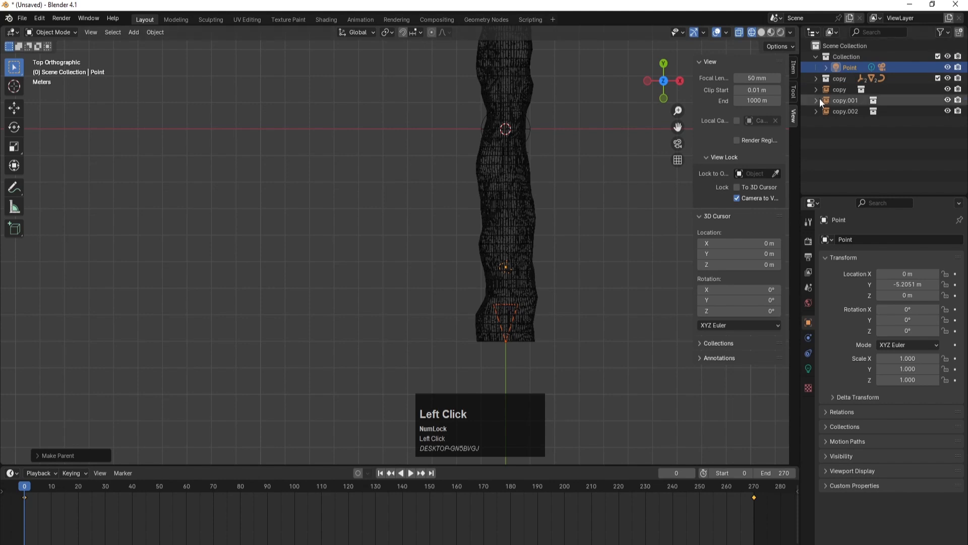
key(ctrl+z)
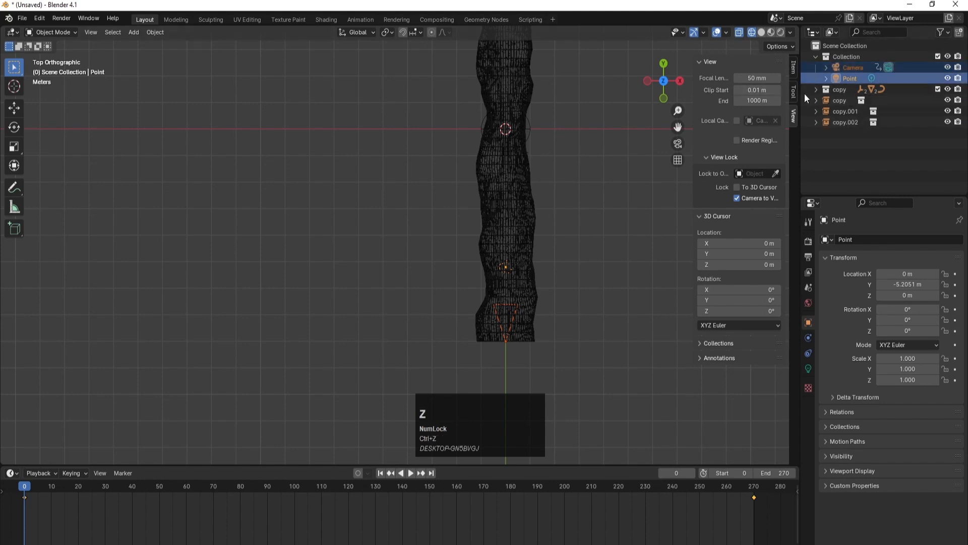
click(910, 172)
click(853, 68)
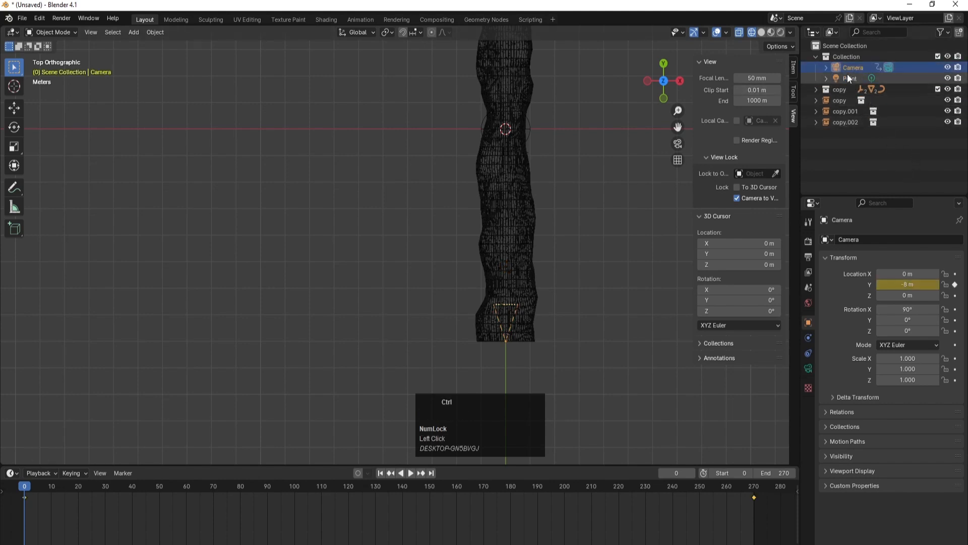
ctrl+click(848, 78)
key(ctrl+p)
click(595, 130)
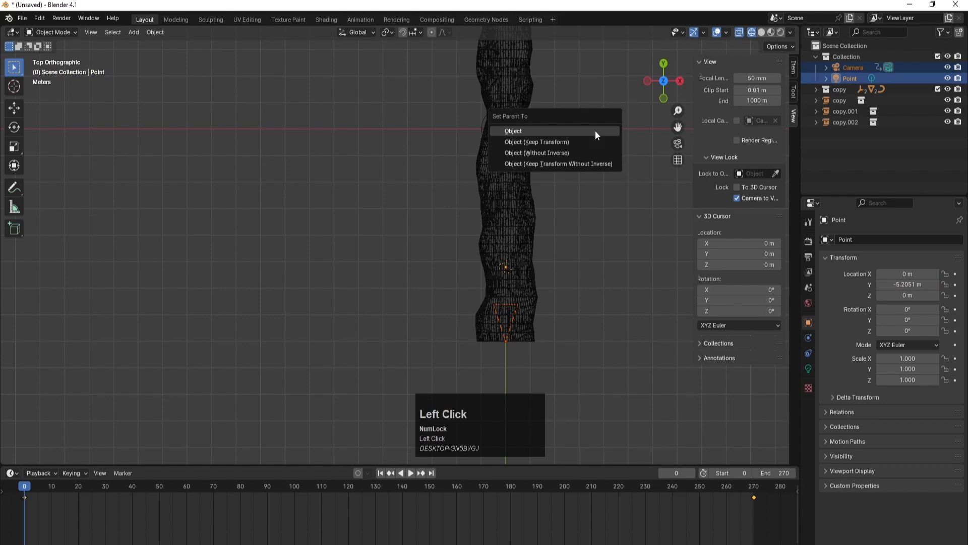
key(ctrl+z)
Parent the point light to the camera, and select the light among the camera's children
click(852, 78)
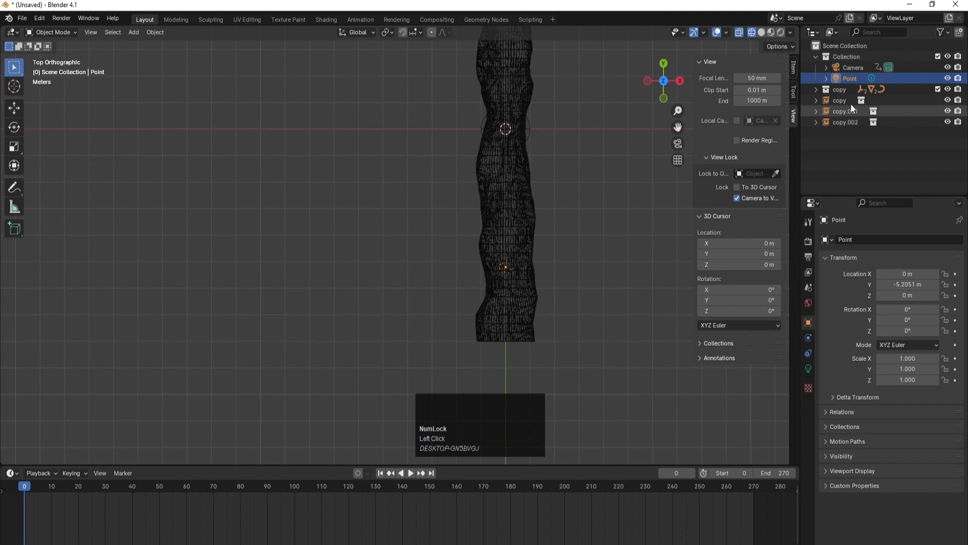
ctrl+click(849, 67)
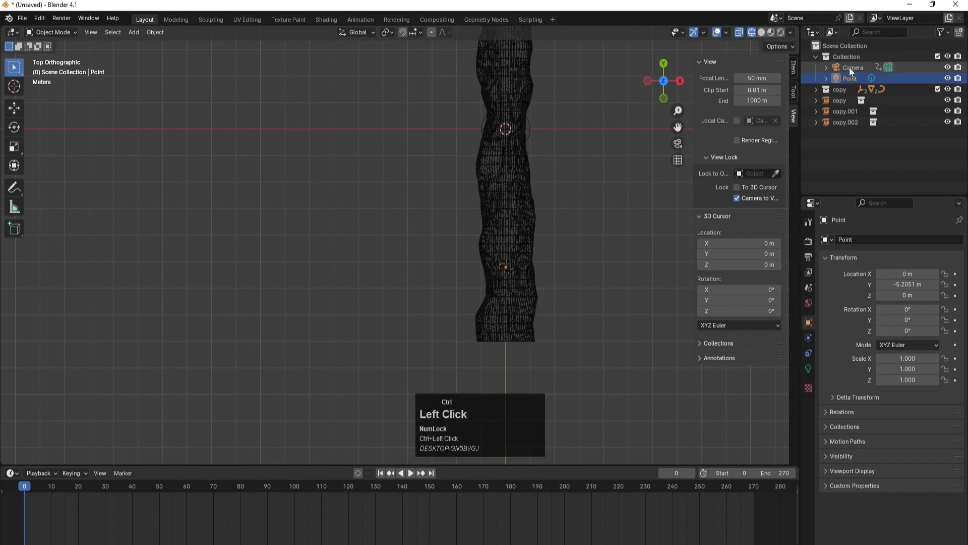
key(ctrl+p)
click(633, 110)
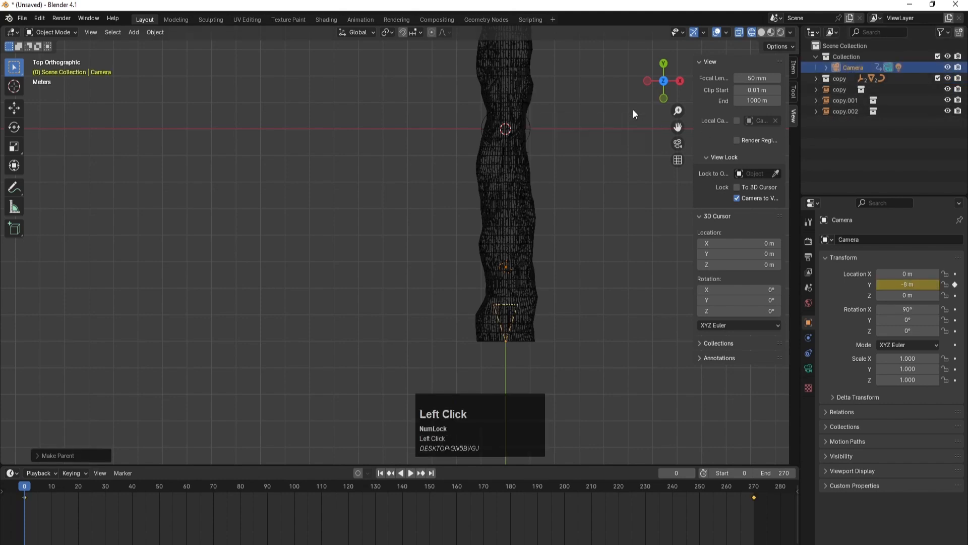
click(606, 110)
click(825, 67)
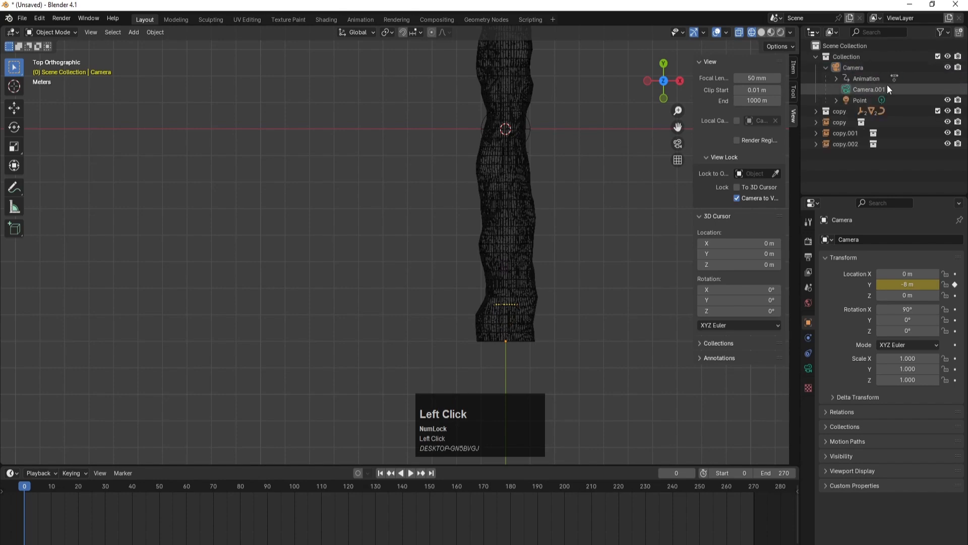
click(867, 102)
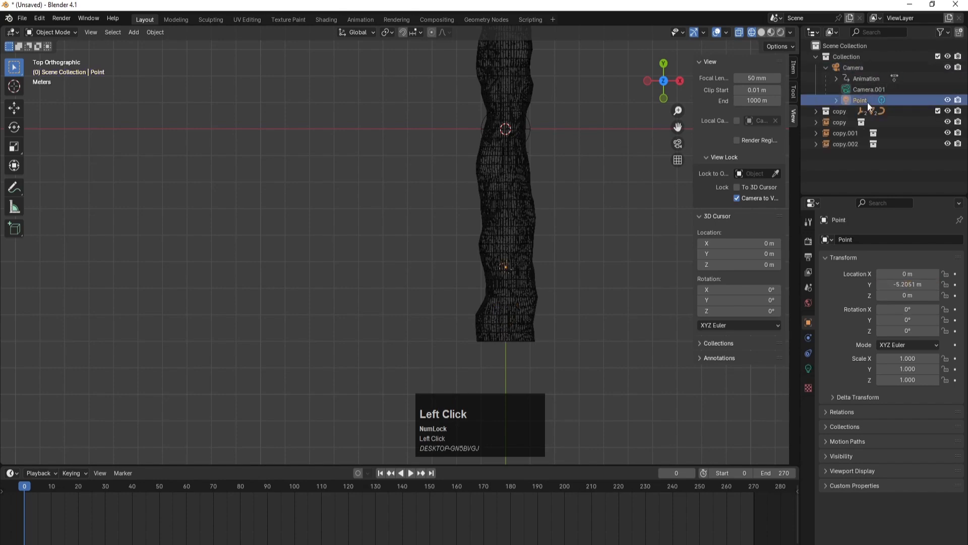
click(825, 67)
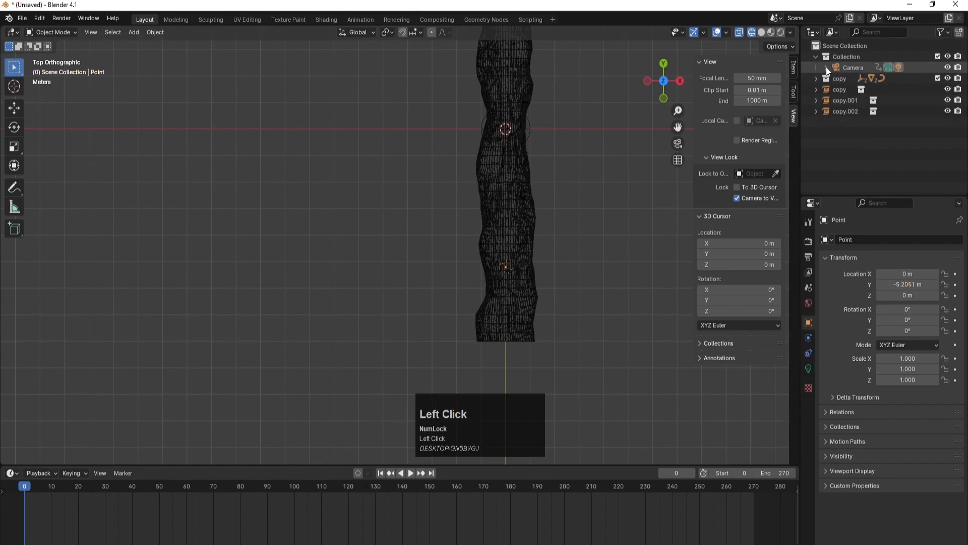
Look through the camera in rendered shading and set the point light's power to 100 W
key(KP_0)
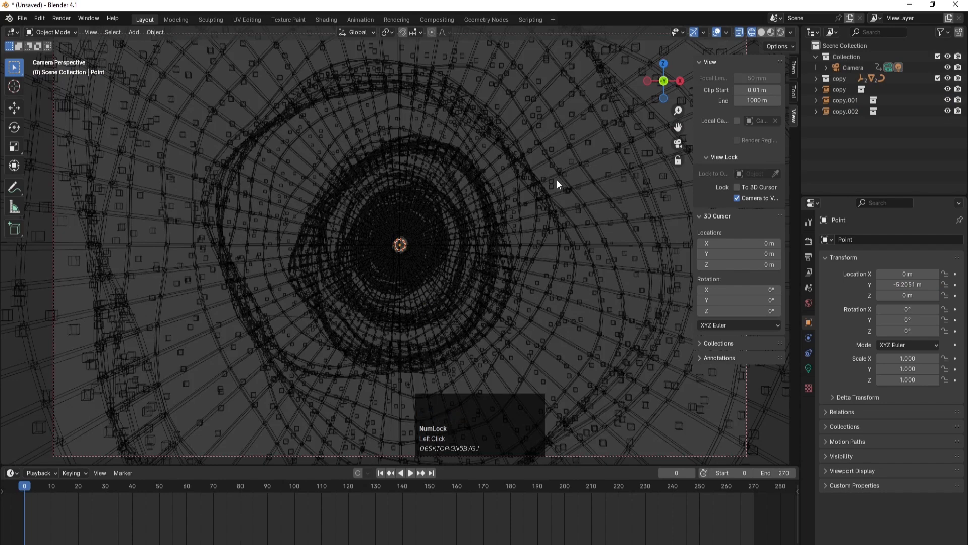
key(z)
click(549, 119)
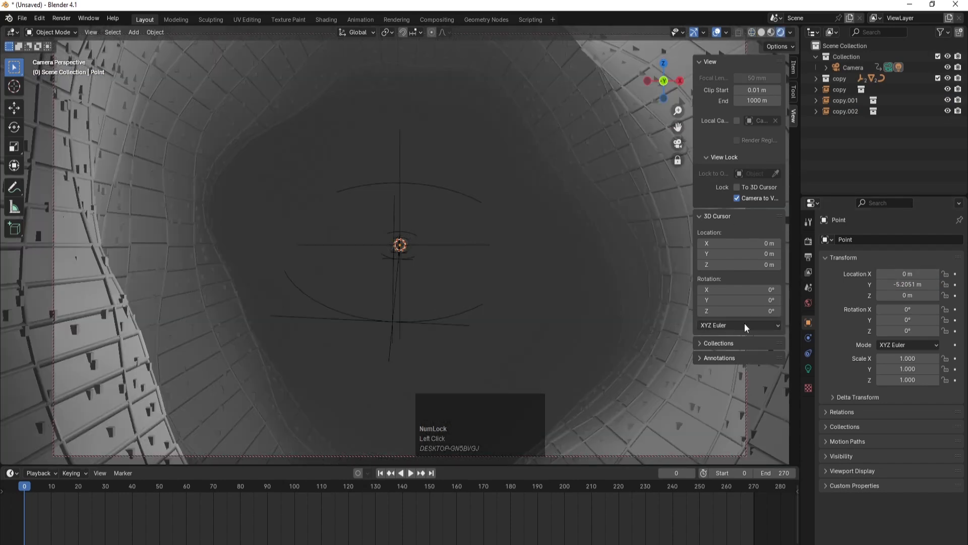
click(809, 370)
click(902, 314)
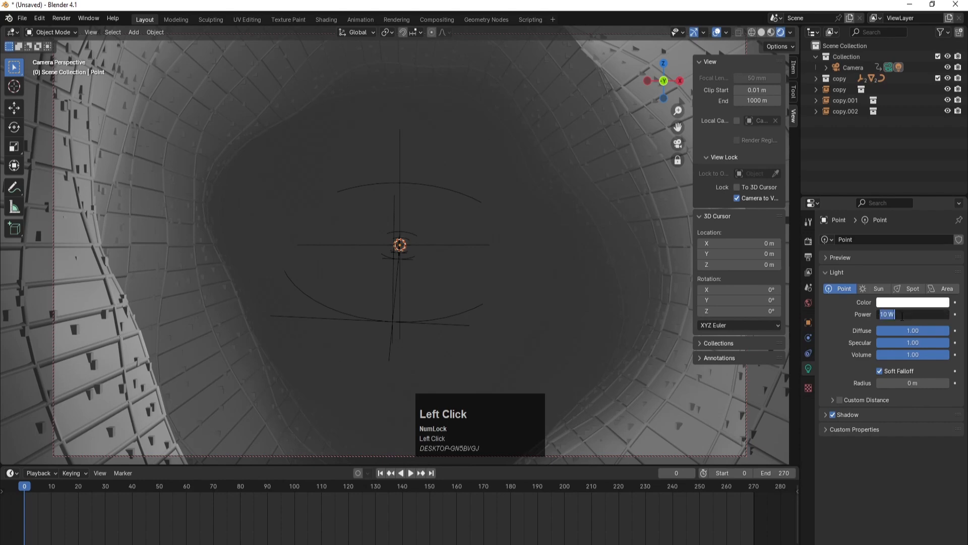
text(100)
key(Return)
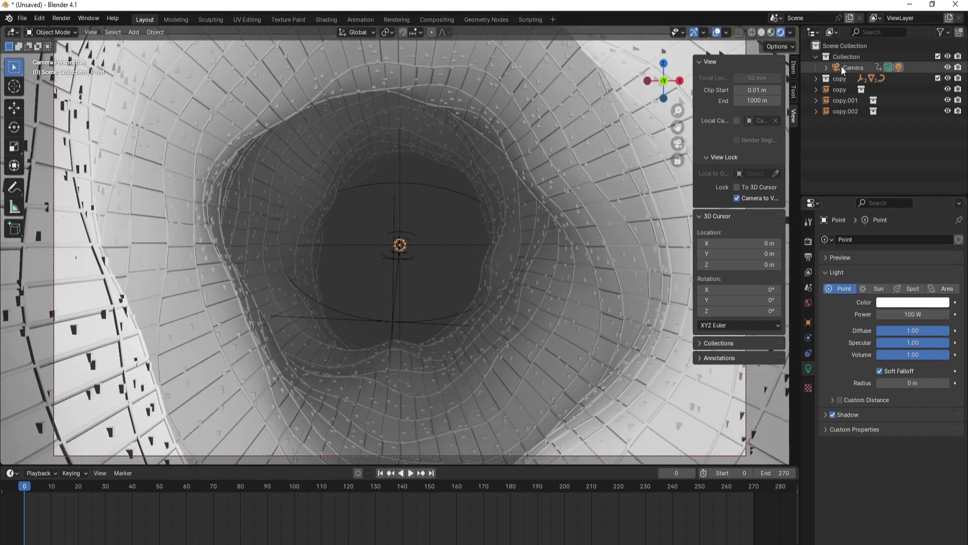
Duplicate the point light under the camera and move the copy along Y to about 0.54 m
click(826, 67)
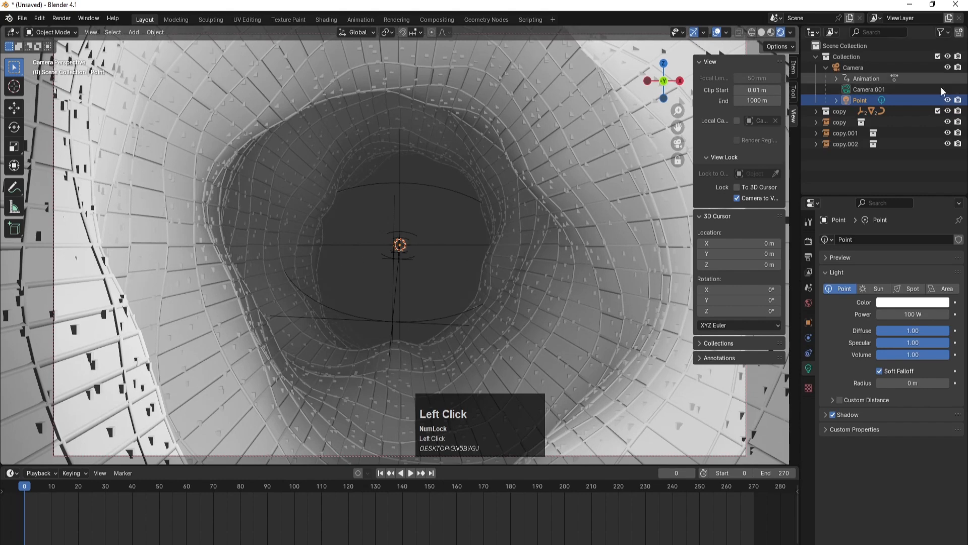
click(872, 101)
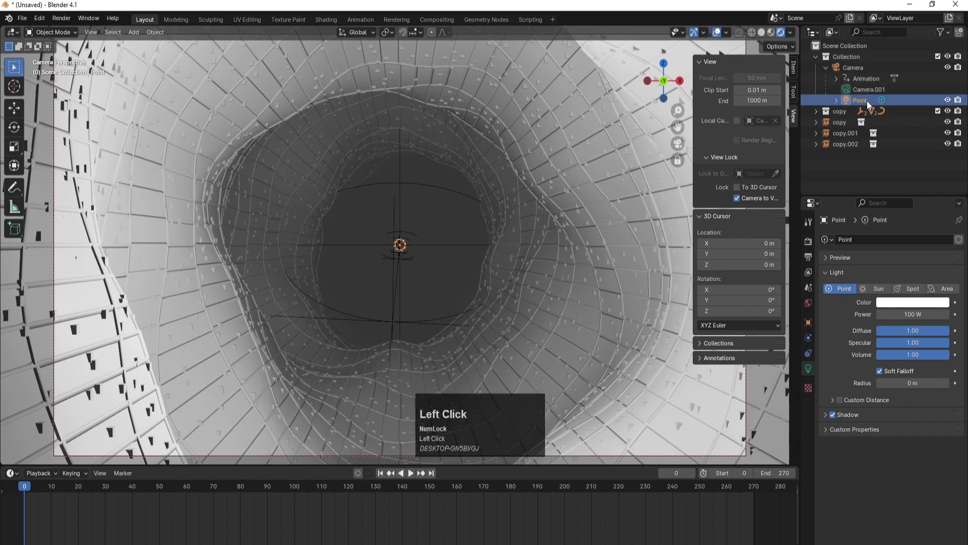
click(809, 323)
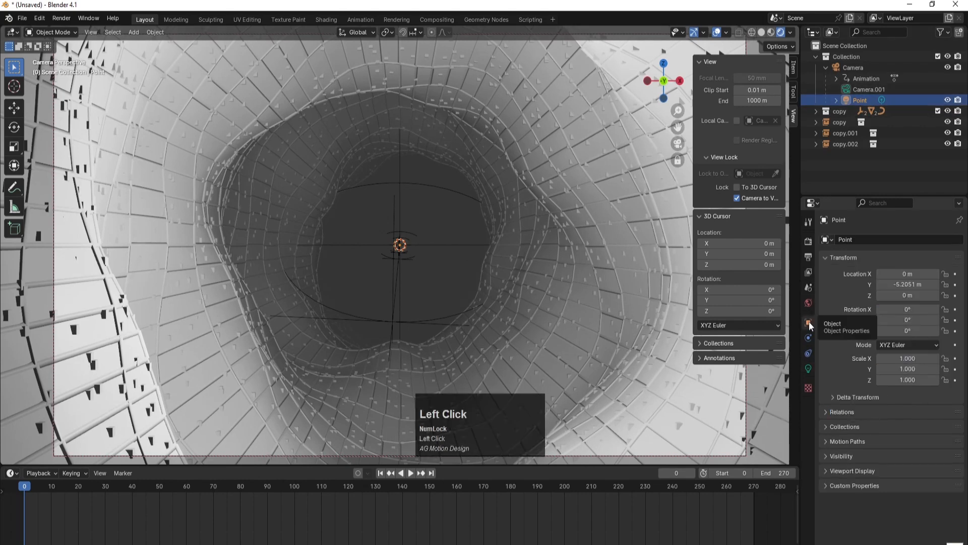
key(shift+d)
click(467, 262)
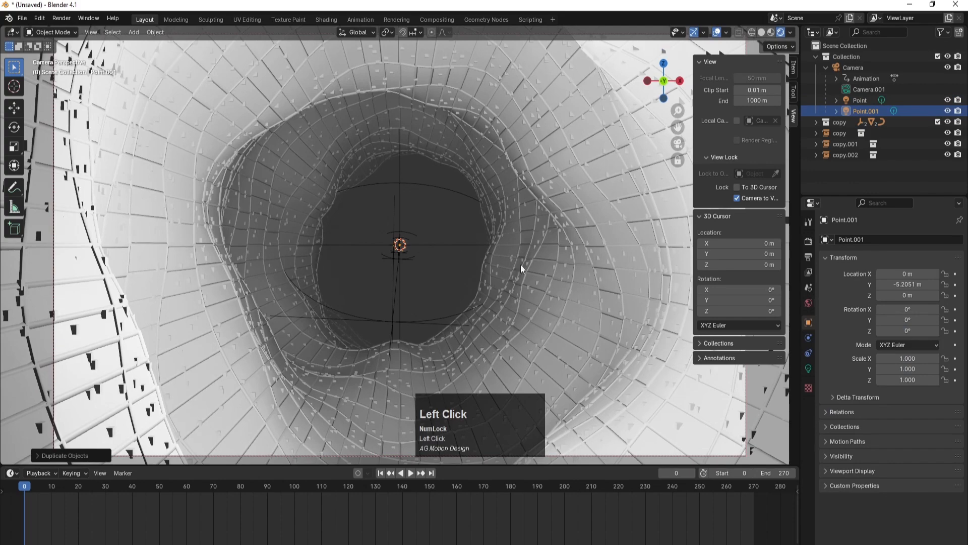
mouse_move(908, 284)
mouse_down()
mouse_move(878, 284)
mouse_move(939, 284)
mouse_up()
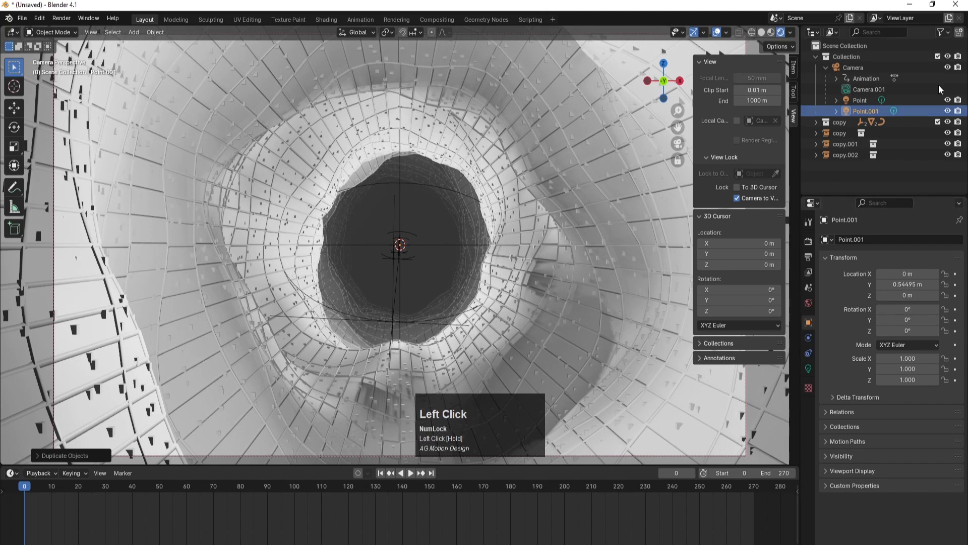
Duplicate the second point light and move the new copy deeper into the tunnel, to about 5.63 m along Y
key(shift+d)
click(424, 248)
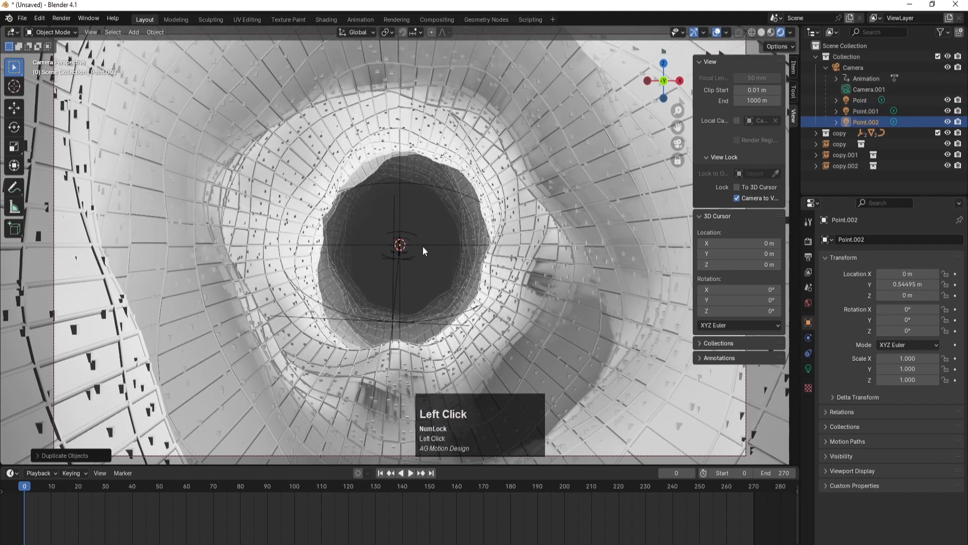
mouse_move(933, 284)
mouse_down()
mouse_move(959, 284)
mouse_move(940, 284)
mouse_up()
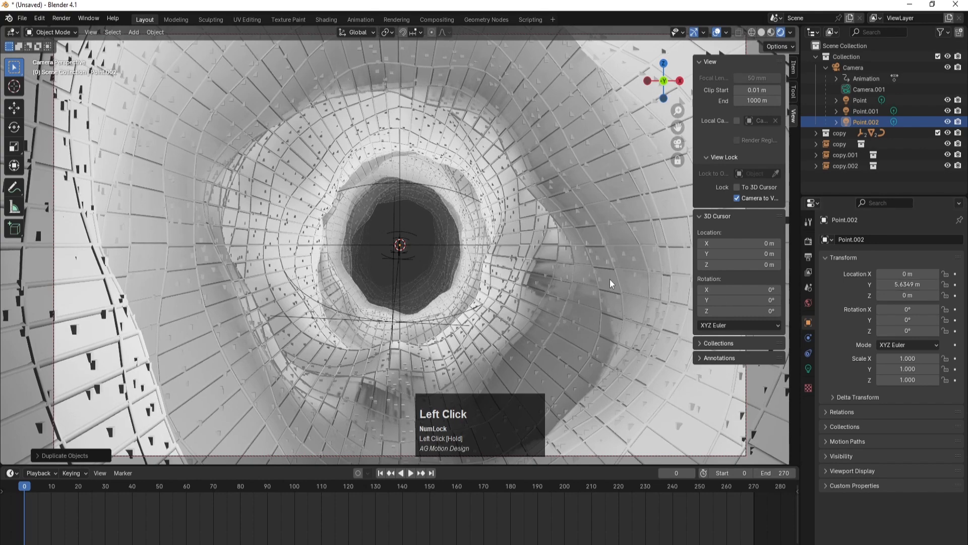
Play the animation briefly to check how the three lights travel with the camera, and return to frame 0
click(410, 473)
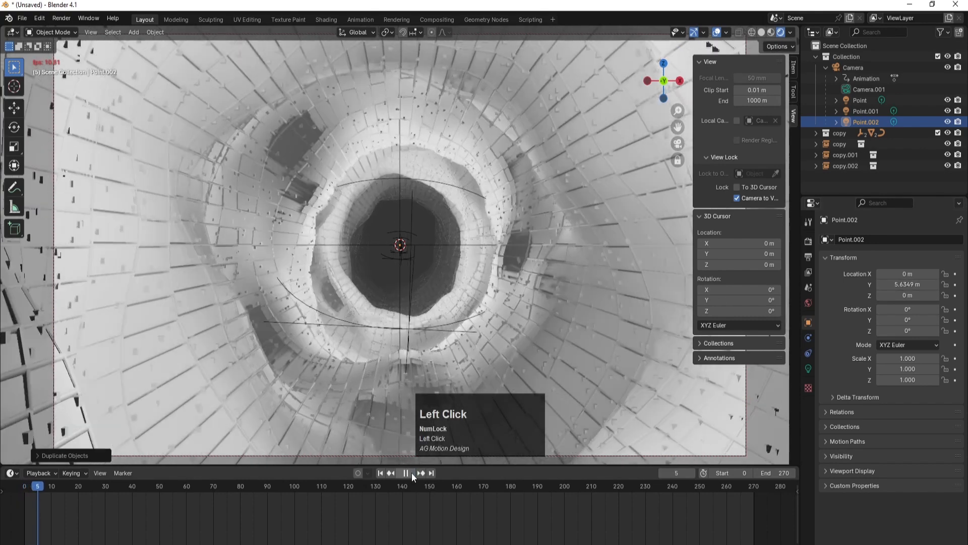
click(411, 472)
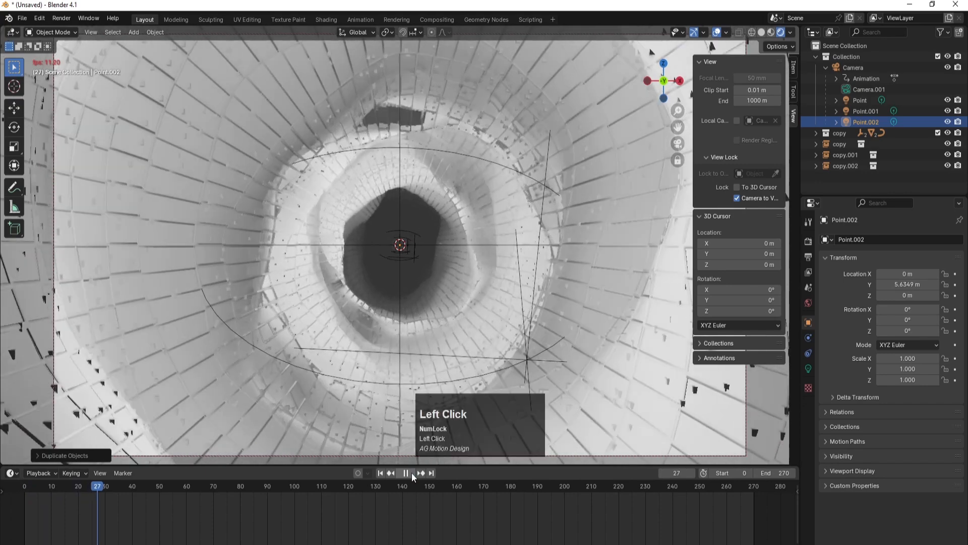
click(380, 472)
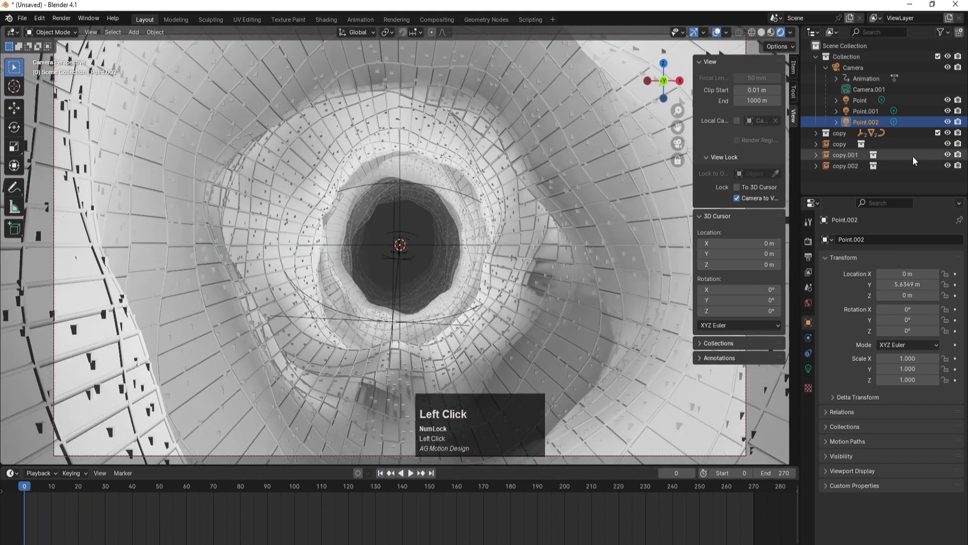
Set the color of the first point light, nearest the camera, to fully saturated red
click(862, 101)
click(809, 369)
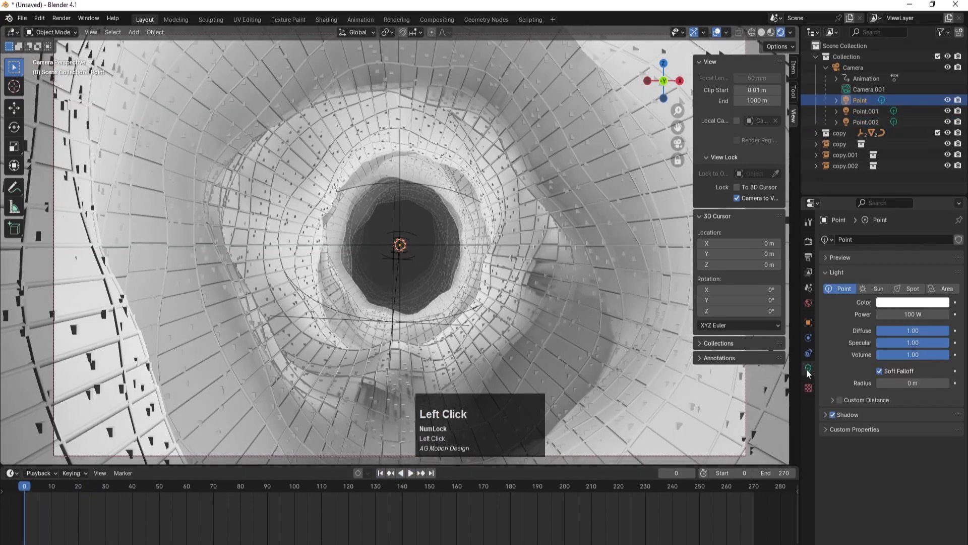
click(900, 302)
drag(888, 196, 885, 237)
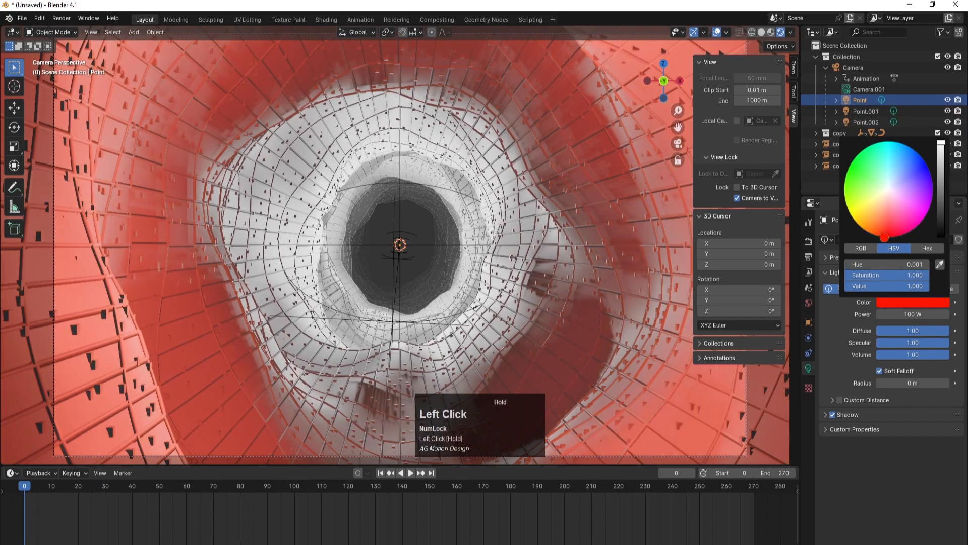
Set the color of the middle light, Point.001, to fully saturated blue with a hue of about 0.619
click(867, 111)
click(898, 302)
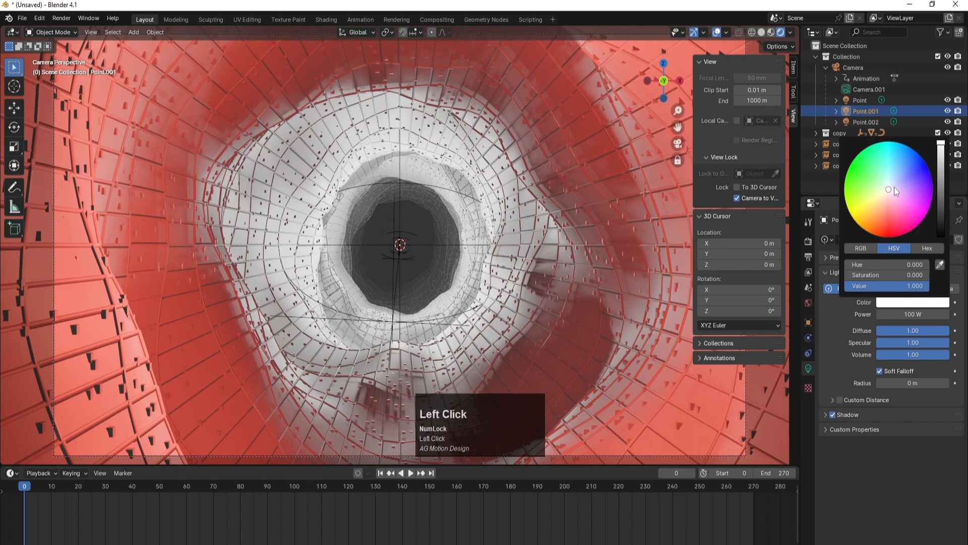
mouse_move(894, 187)
mouse_down()
mouse_move(906, 147)
mouse_move(895, 177)
mouse_up()
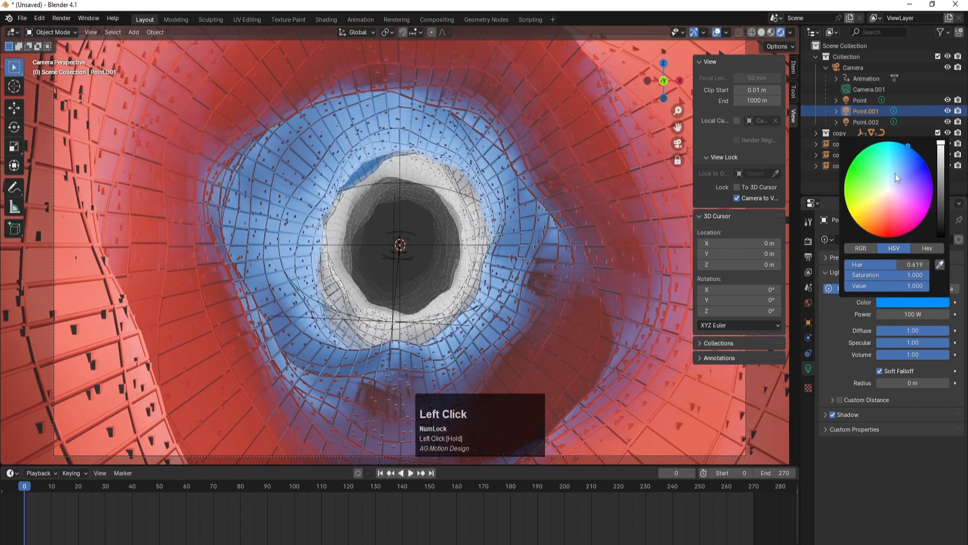
Set the color of the farthest light, Point.002, to fully saturated green with a hue of about 0.335
click(867, 122)
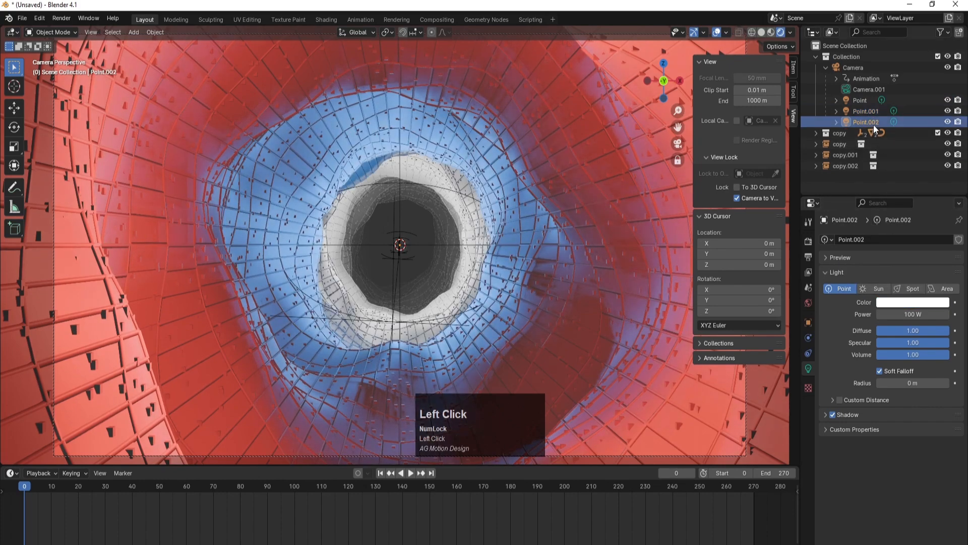
click(901, 301)
drag(903, 225, 860, 164)
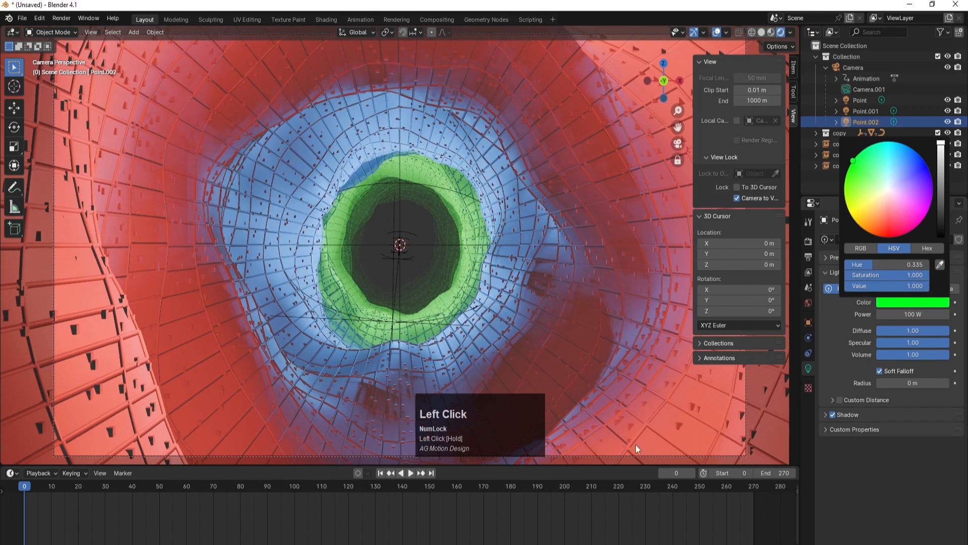
Play the animation briefly to check the red, blue and green lighting in the tunnel, and rewind to frame 0
click(411, 473)
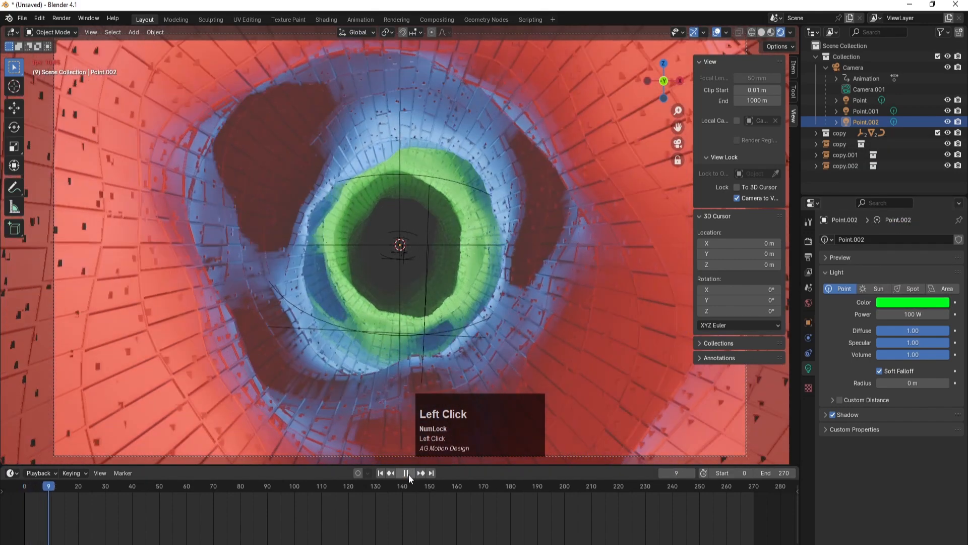
click(408, 474)
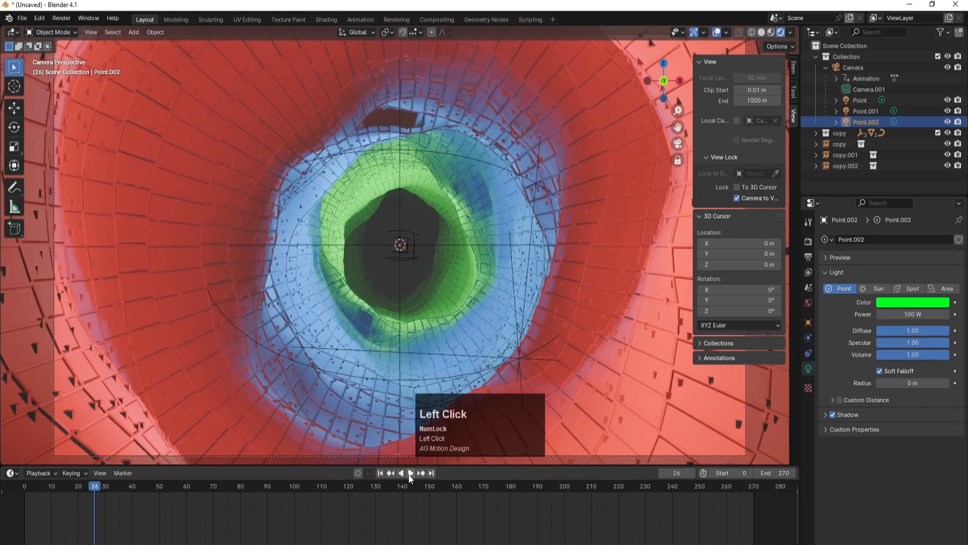
click(380, 473)
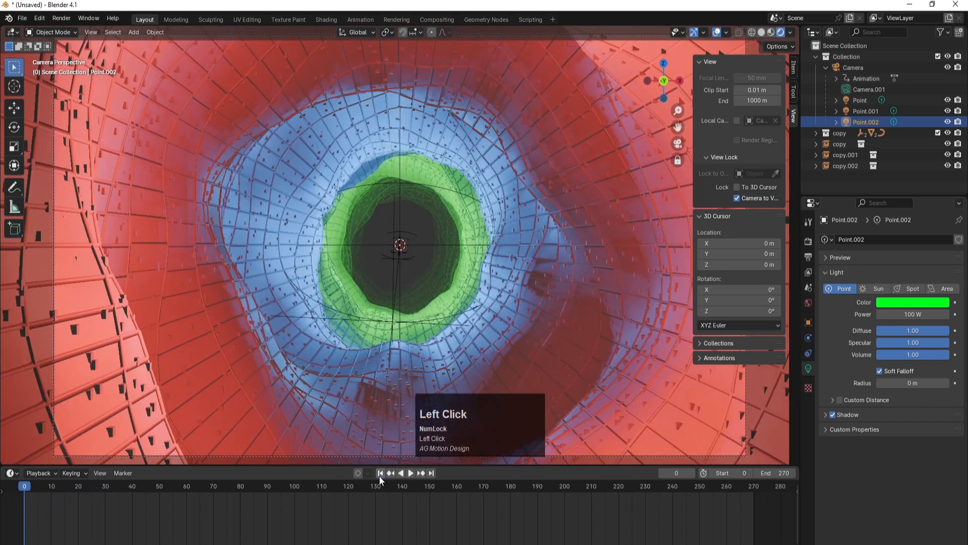
Select the Cylinder object inside the copy collection and show its modifiers
click(570, 350)
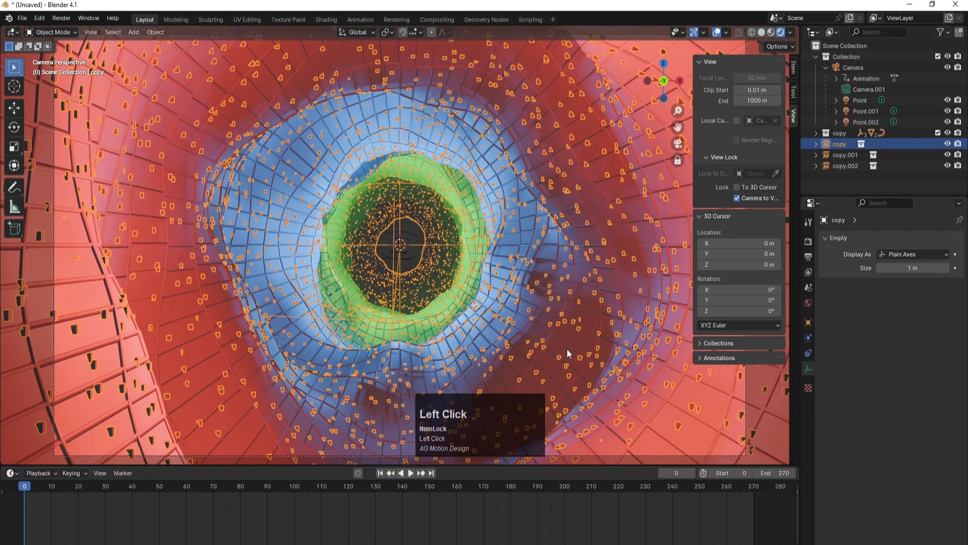
click(826, 68)
click(815, 80)
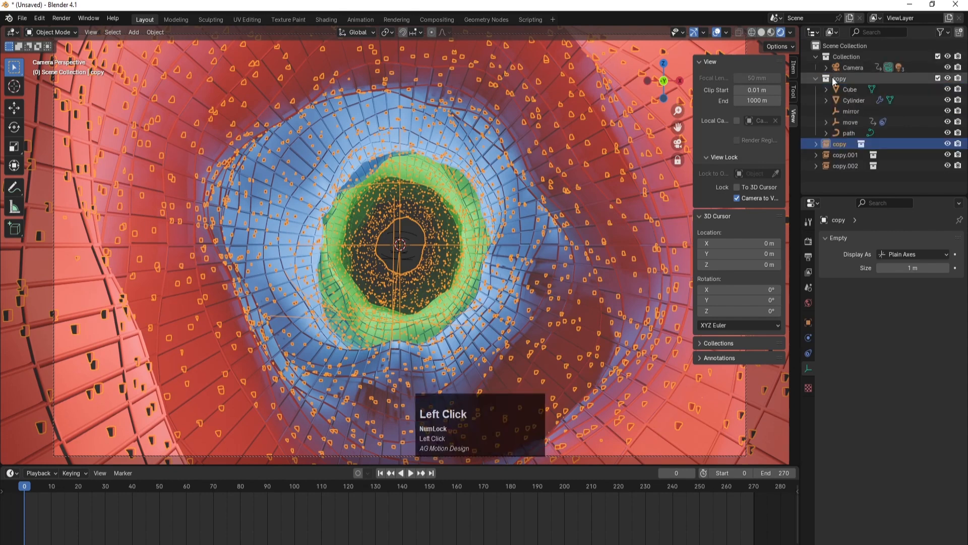
click(833, 79)
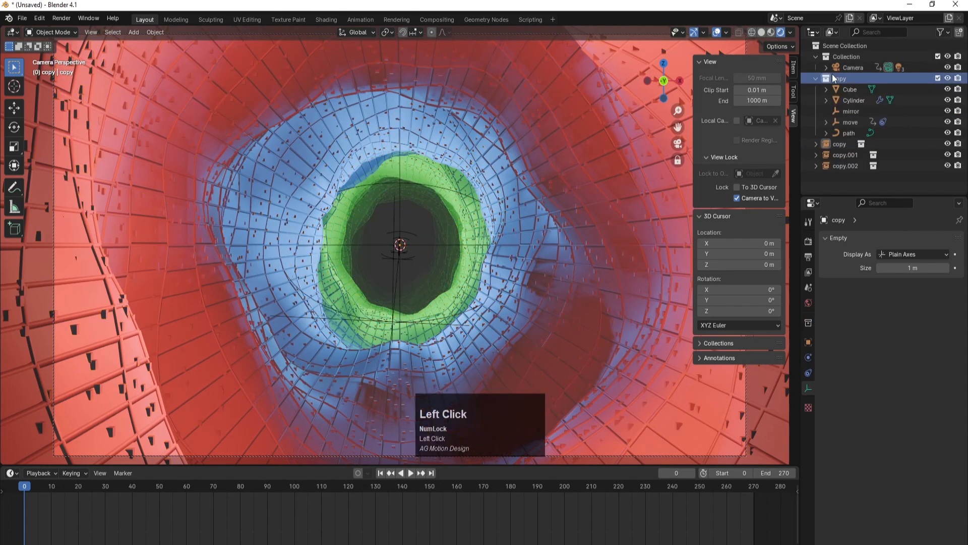
click(851, 104)
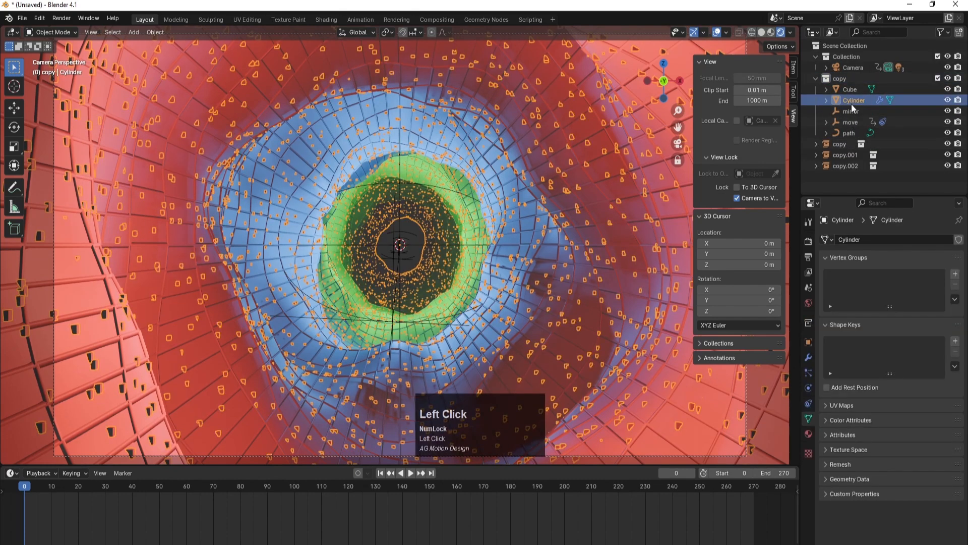
click(808, 357)
click(835, 287)
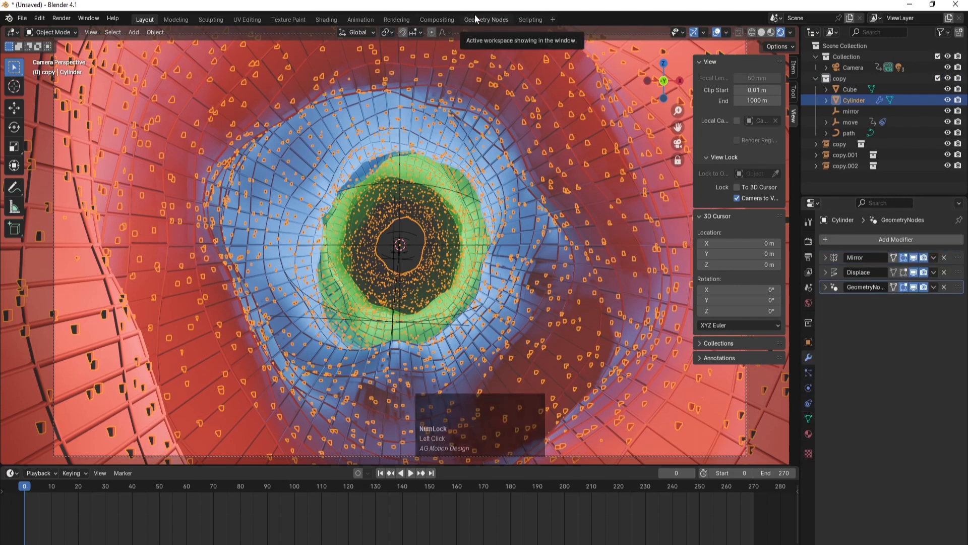
Give the Cylinder a new material named "cylinder" and set its base color to black with a value of 0
click(808, 433)
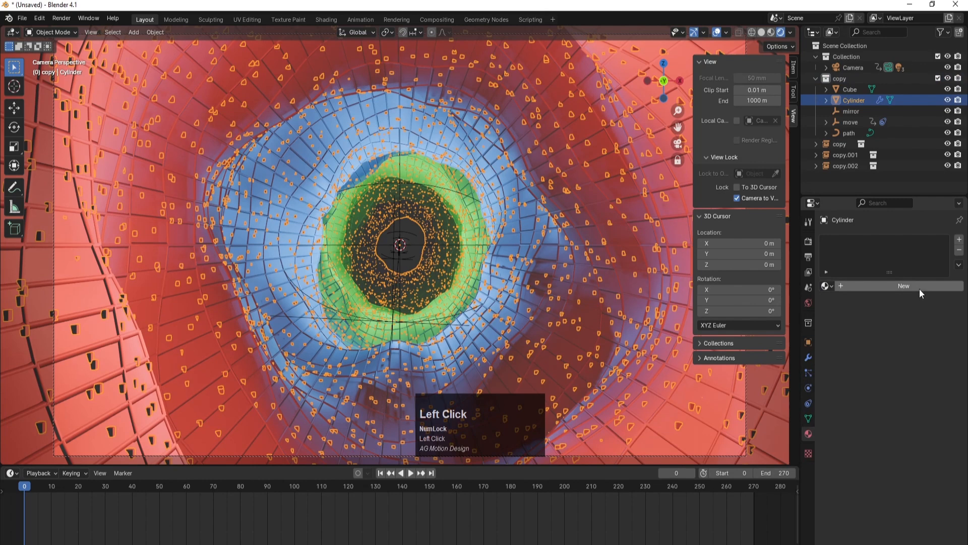
click(919, 288)
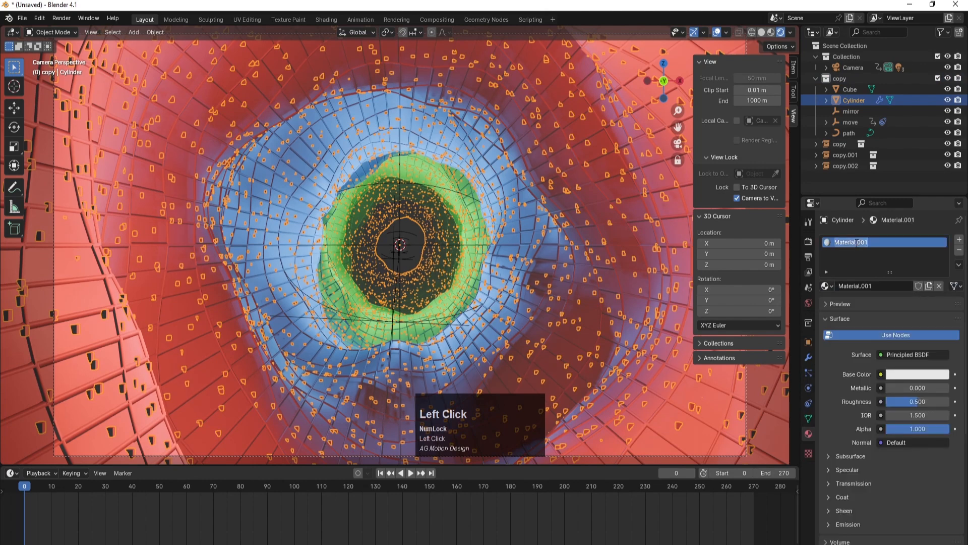
text(cylin-der)
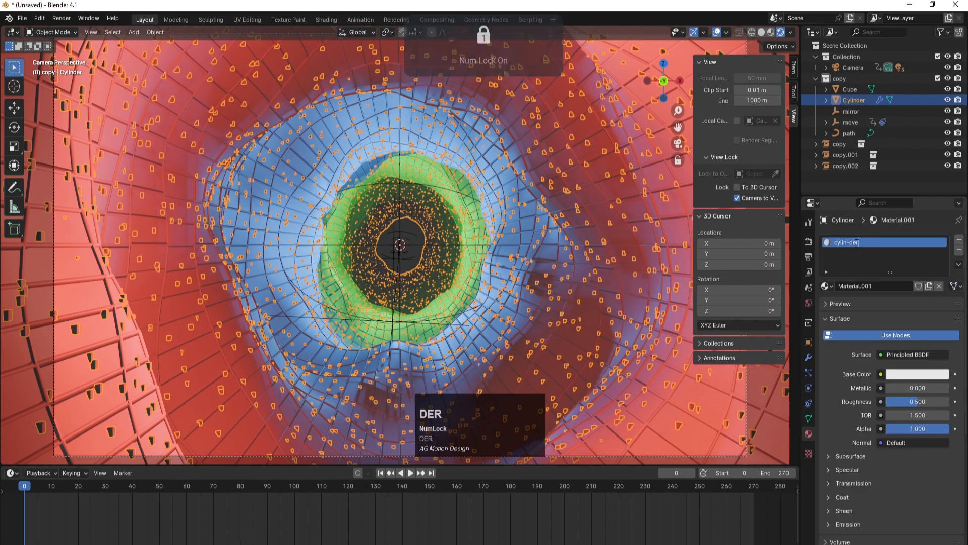
key(ctrl+a)
text(c)
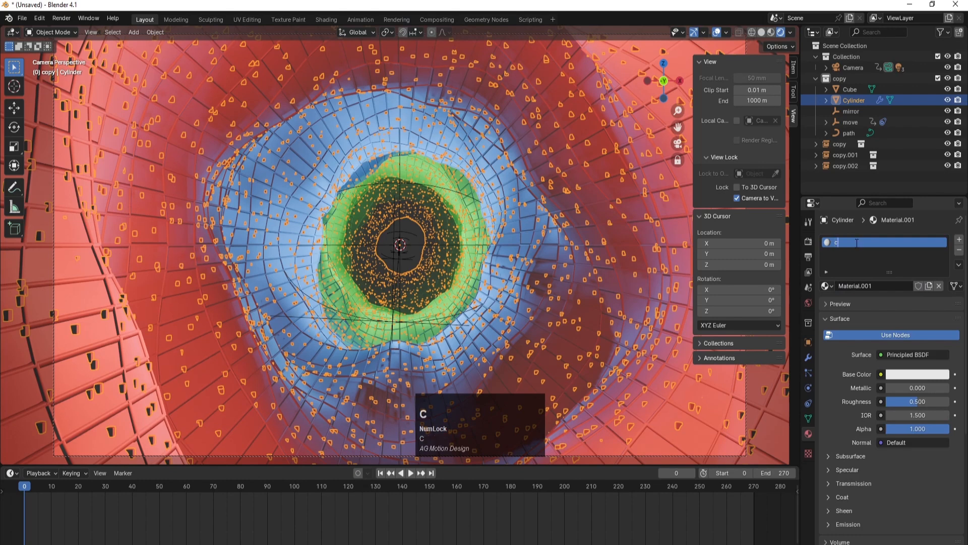
text(ylinder)
key(Return)
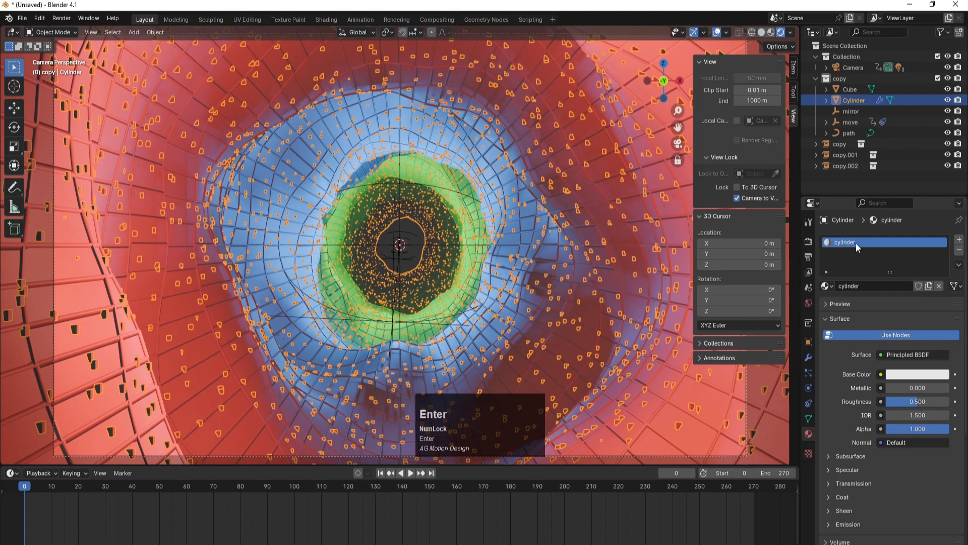
click(905, 374)
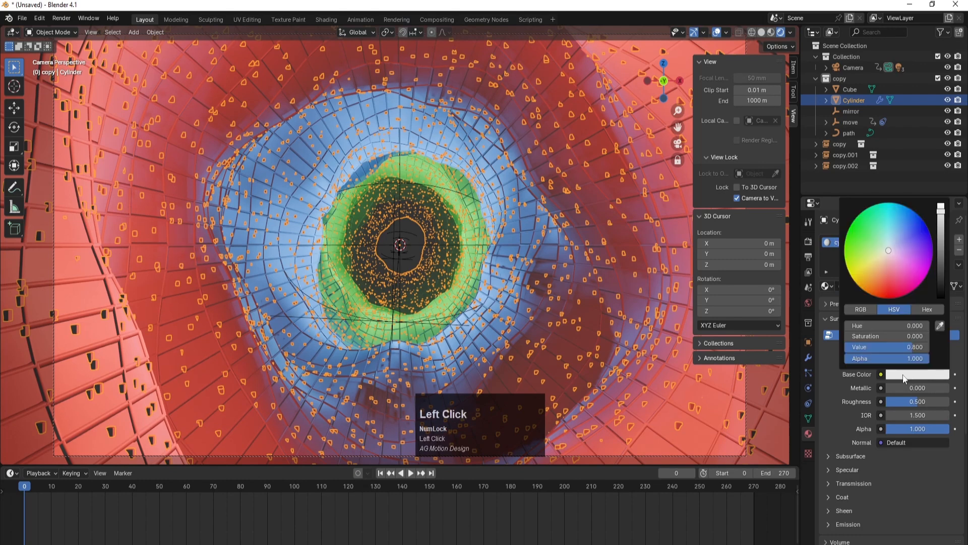
drag(945, 275, 941, 300)
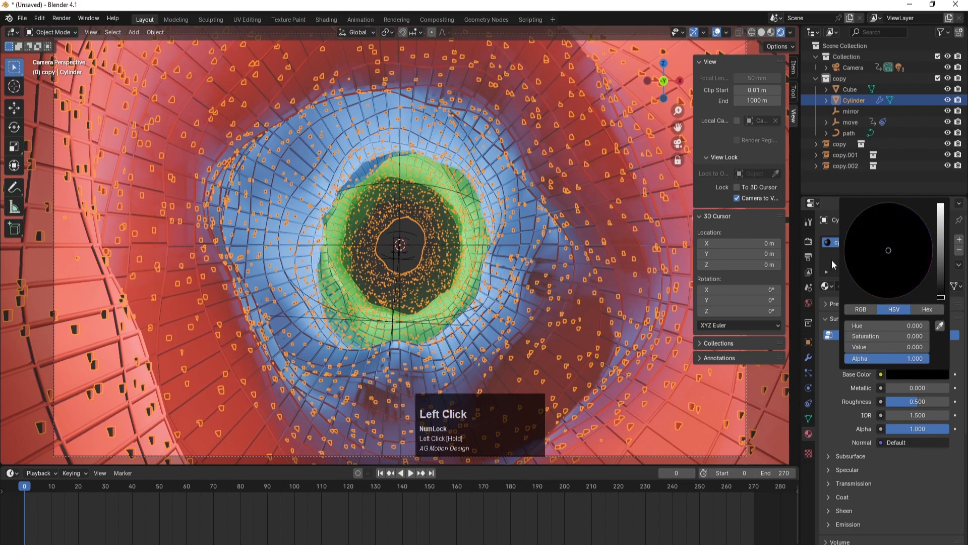
Switch to the Geometry Nodes workspace and show its enlarged 3D viewport through the camera with rendered shading
click(474, 20)
scroll(331, 304, up, 1)
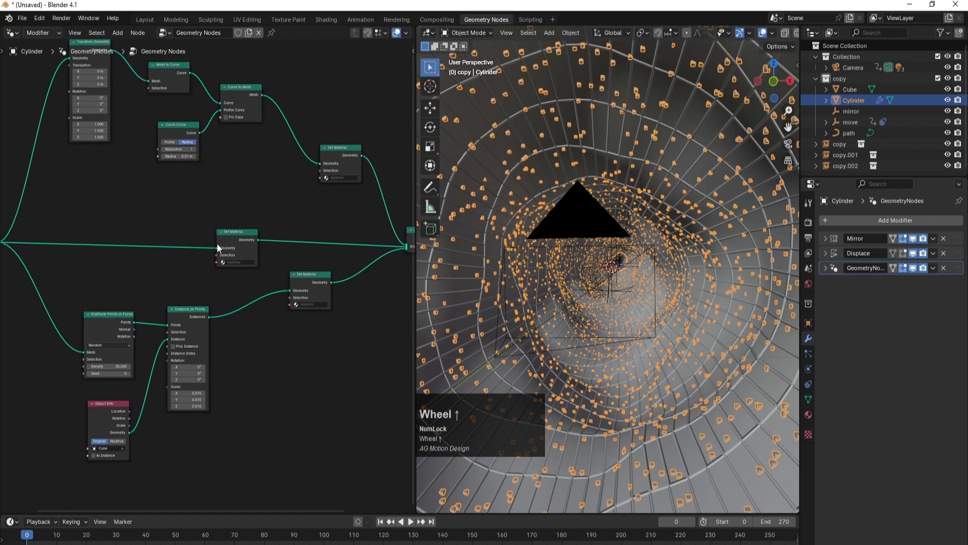
click(232, 236)
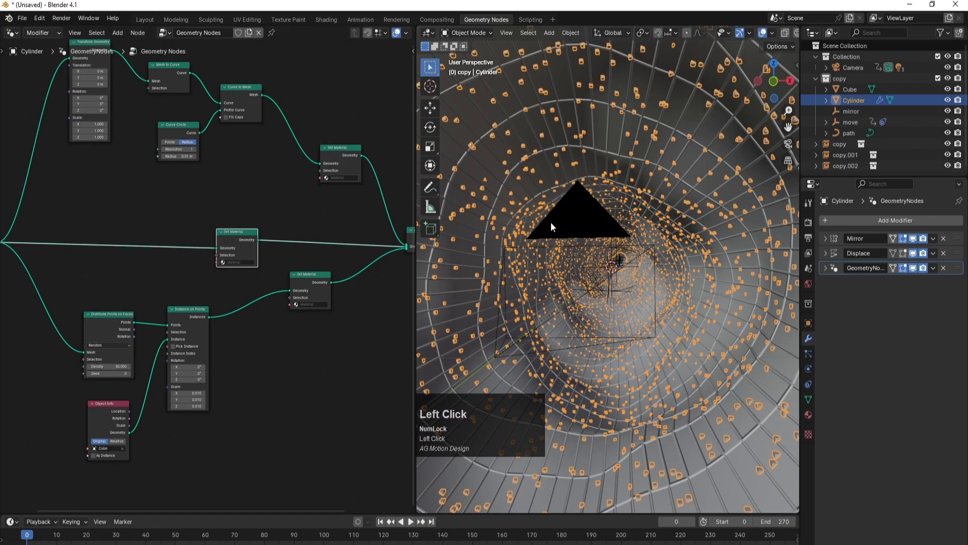
key(KP_0)
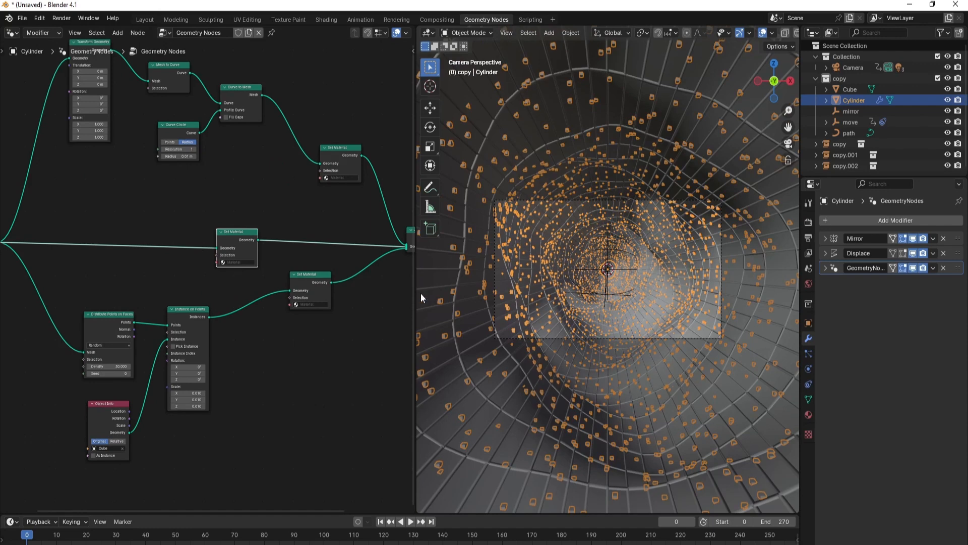
drag(414, 283, 376, 282)
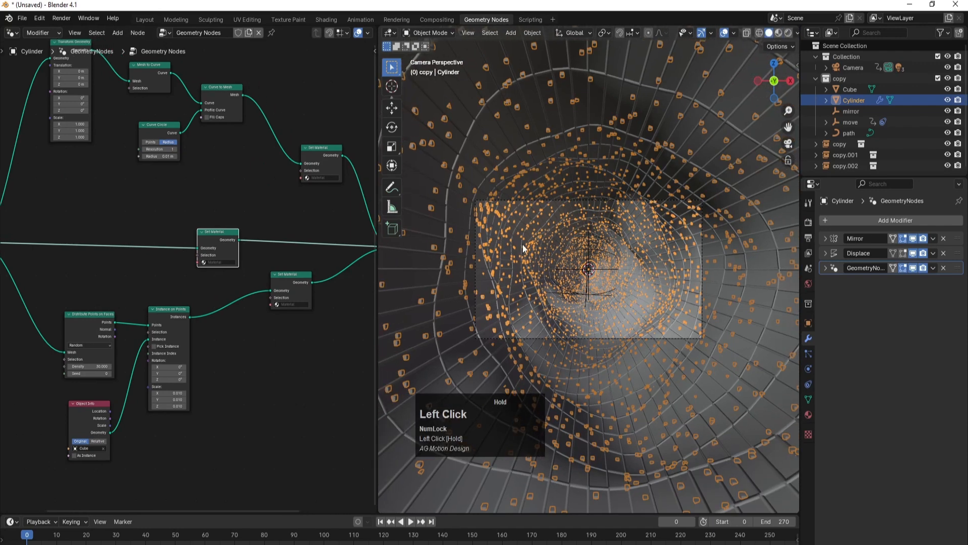
key(z)
click(628, 176)
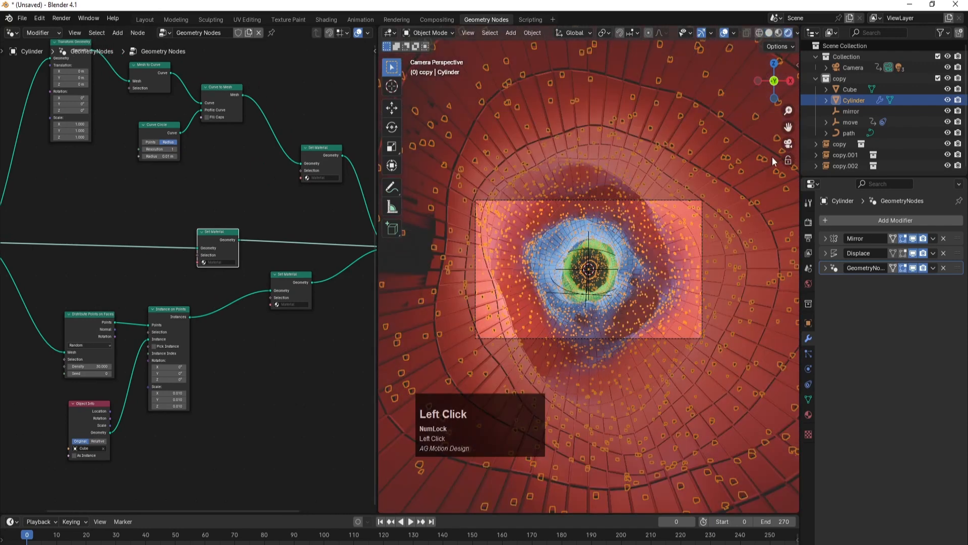
Zoom in on the camera frame and lock the camera to the view in this viewport
key(n)
click(794, 117)
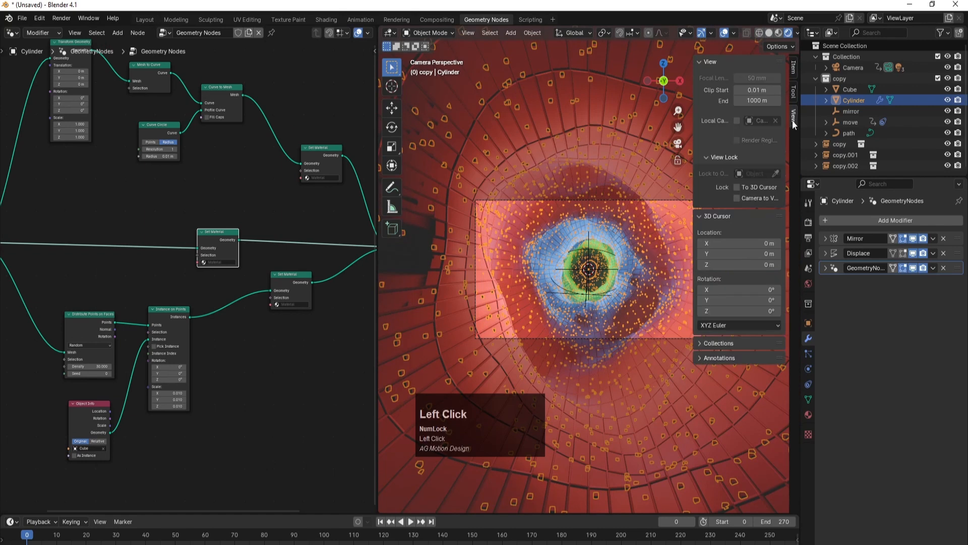
scroll(587, 280, up, 4)
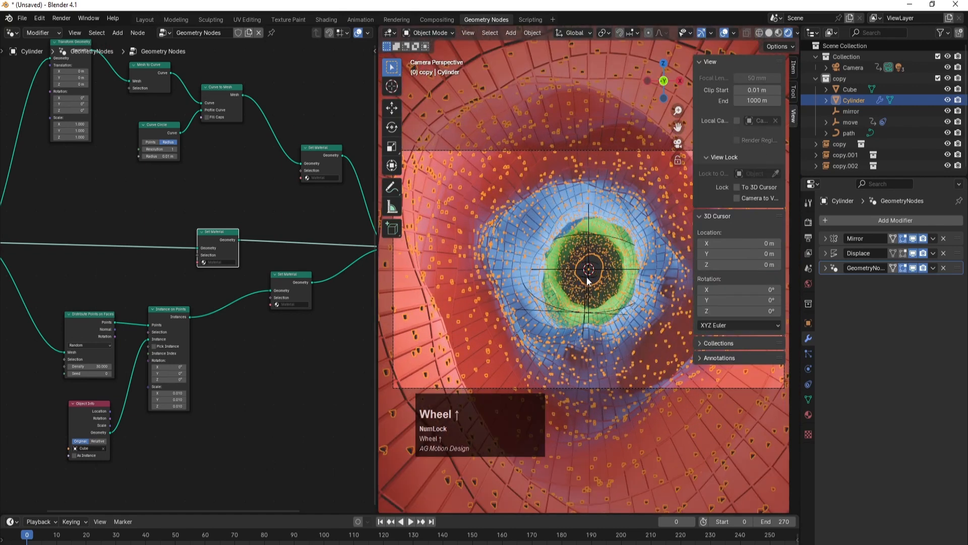
click(738, 198)
click(311, 344)
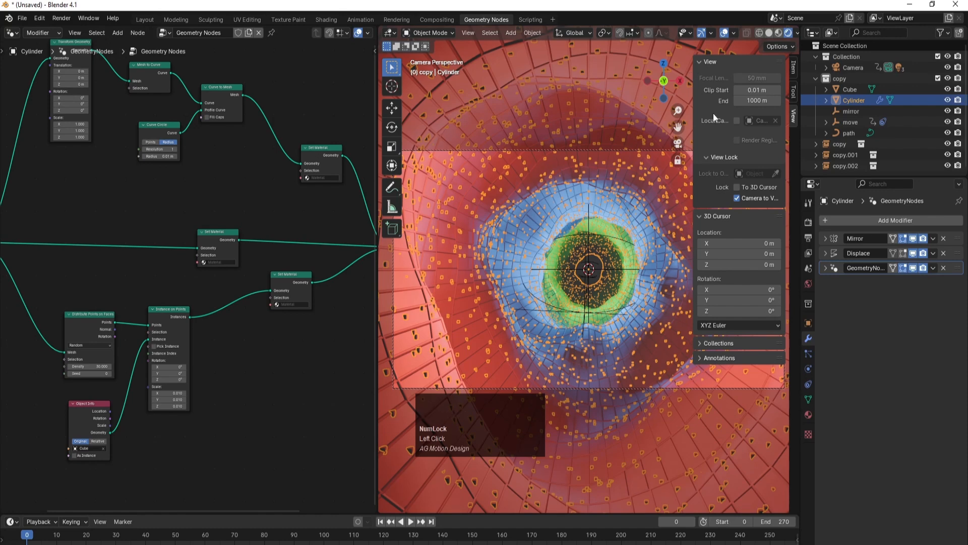
key(n)
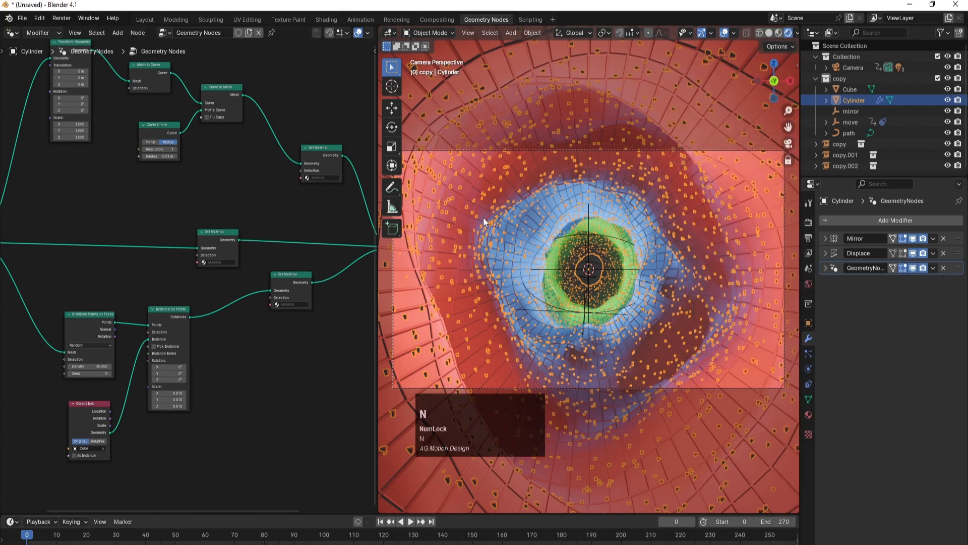
Assign the "cylinder" material to the middle Set Material node and select the copy instance to view the tunnel
click(230, 318)
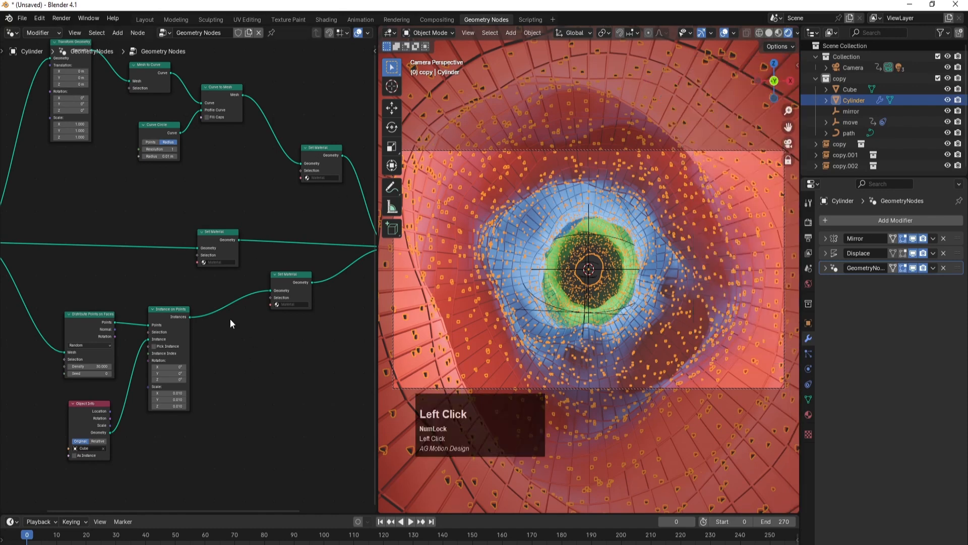
click(218, 264)
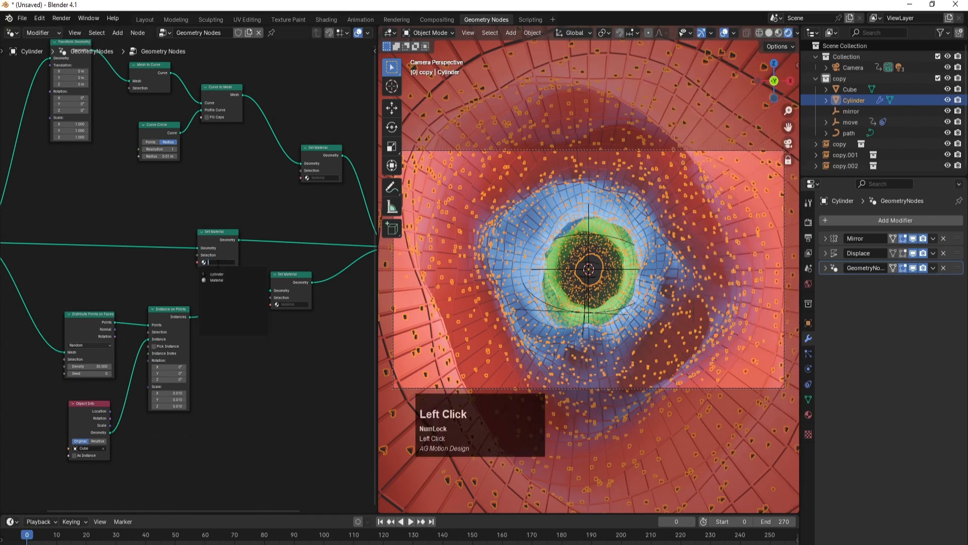
click(216, 275)
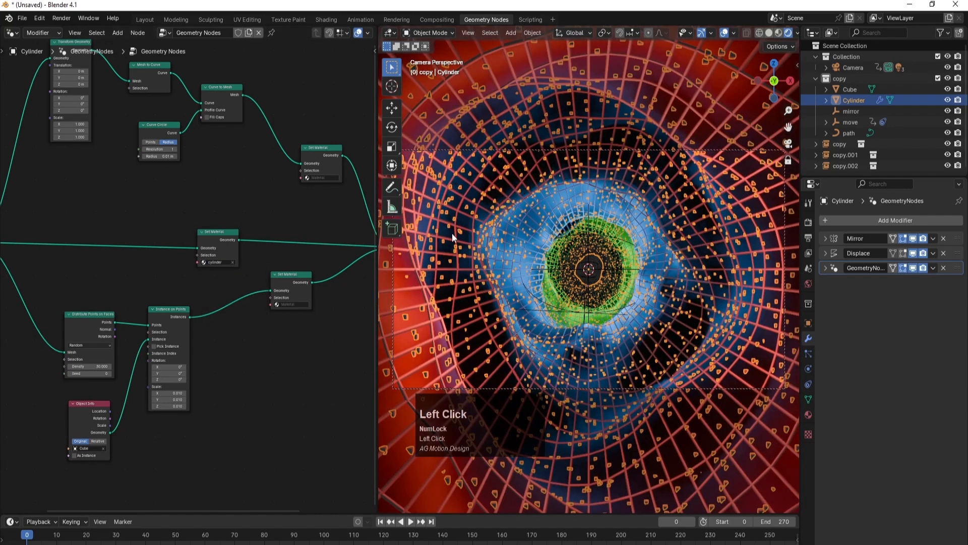
click(838, 132)
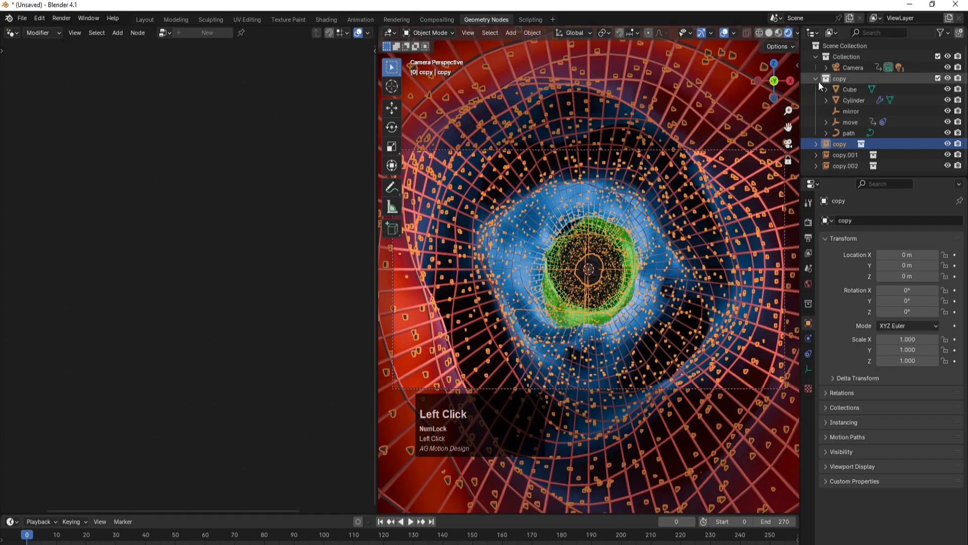
Add a second material slot to the Cylinder object with a new material named "glow"
click(848, 100)
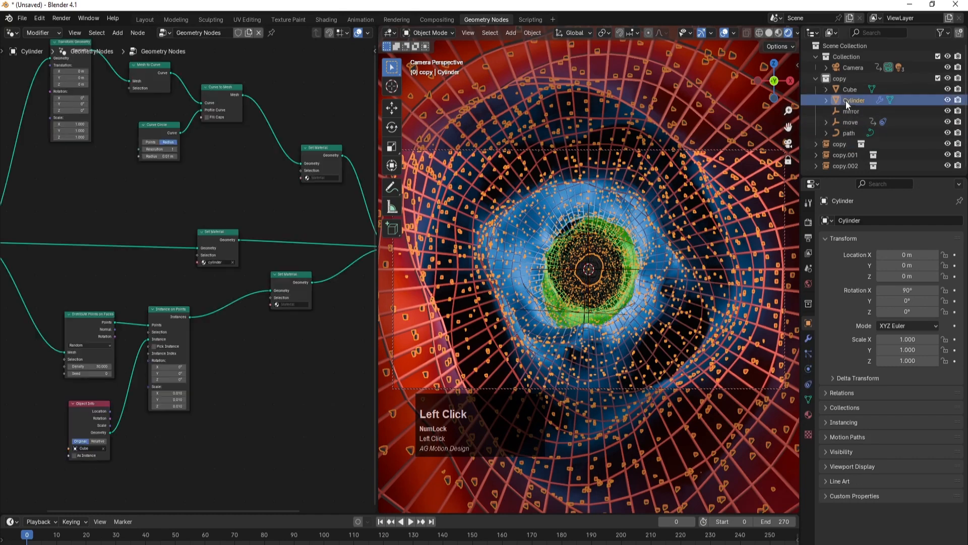
click(808, 415)
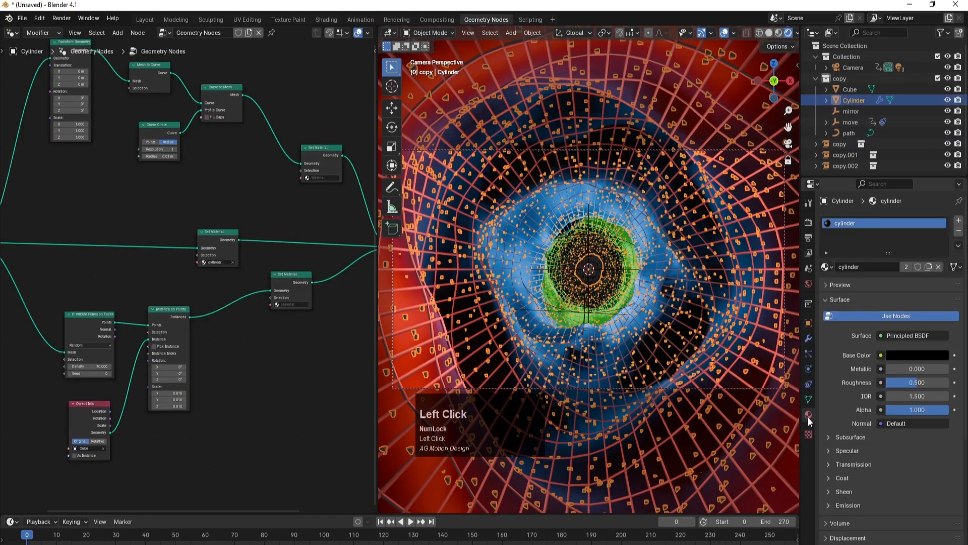
click(960, 222)
click(860, 283)
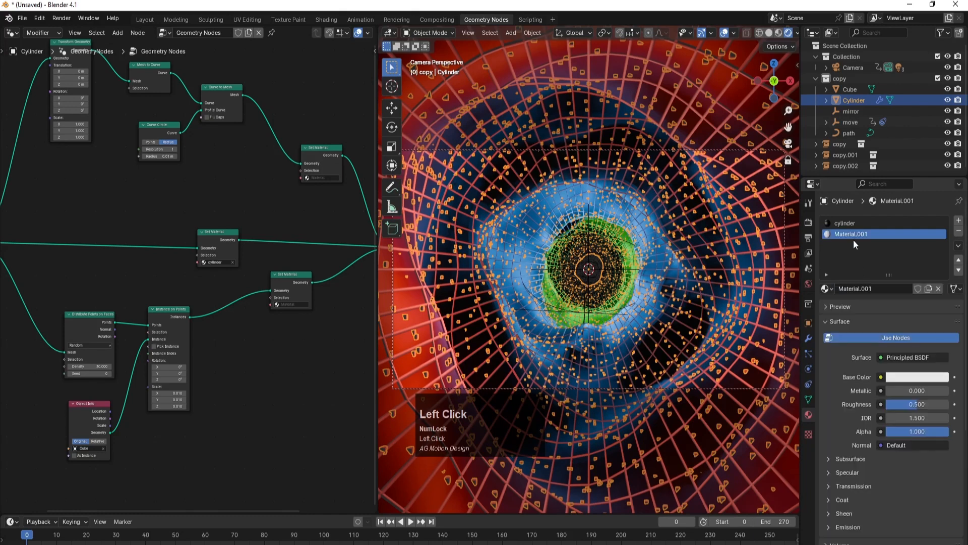
double_click(854, 233)
text(glw)
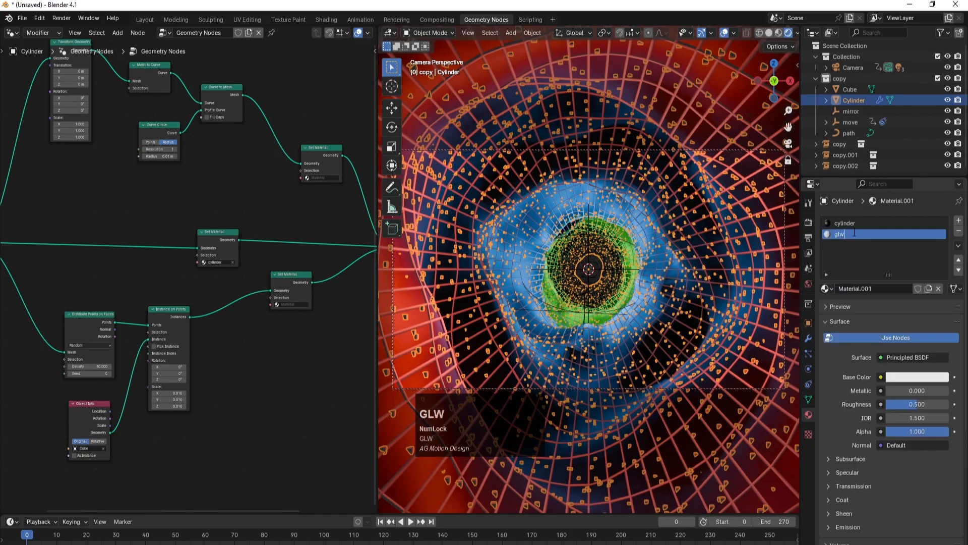
text(ow)
key(Return)
Give the glow material a light blue base color and a fully saturated emission color with hue 0.600 and strength 4
click(887, 378)
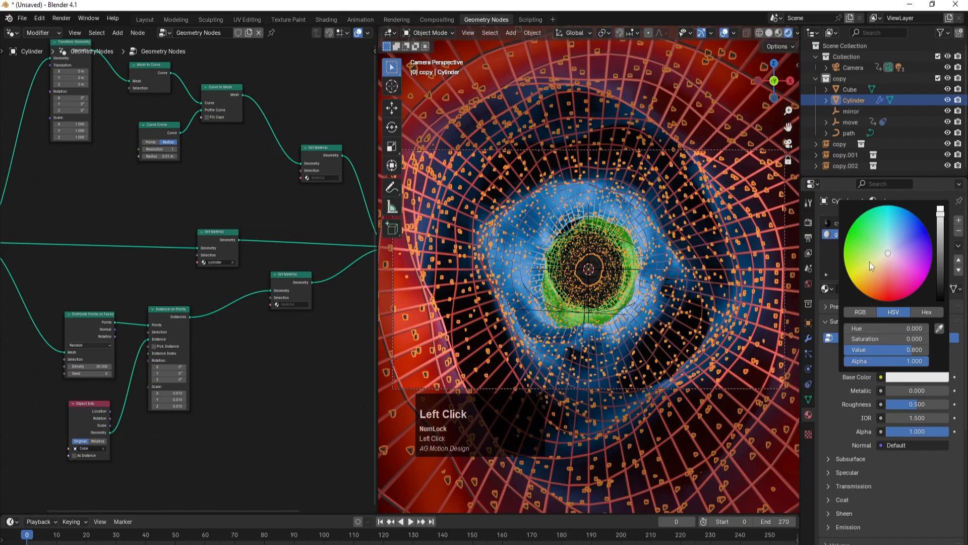
drag(870, 261, 892, 213)
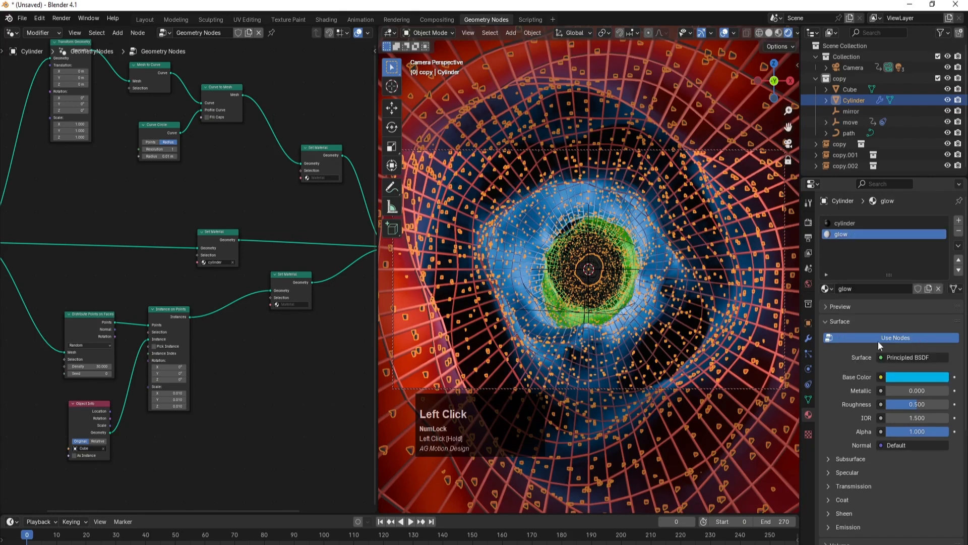
scroll(850, 444, down, 1)
click(833, 505)
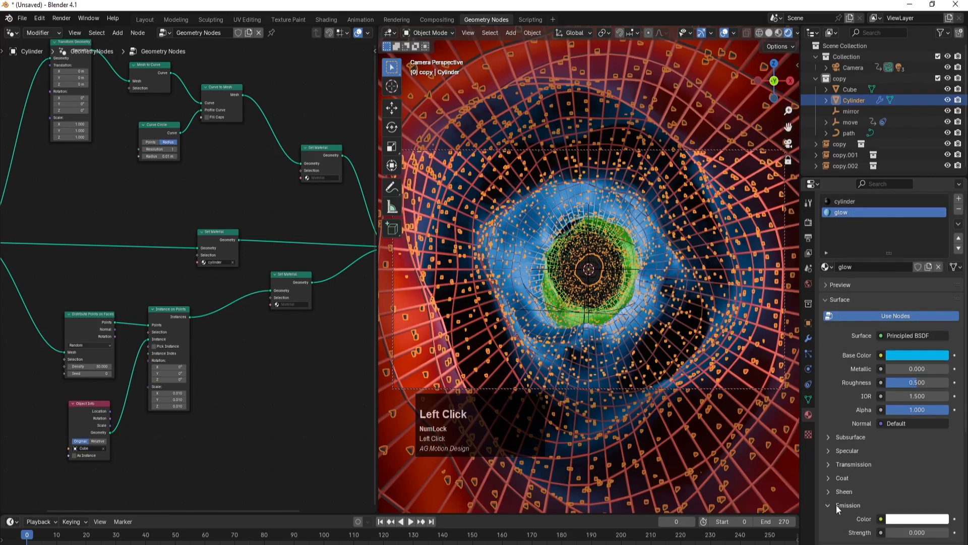
click(912, 519)
drag(911, 389, 904, 359)
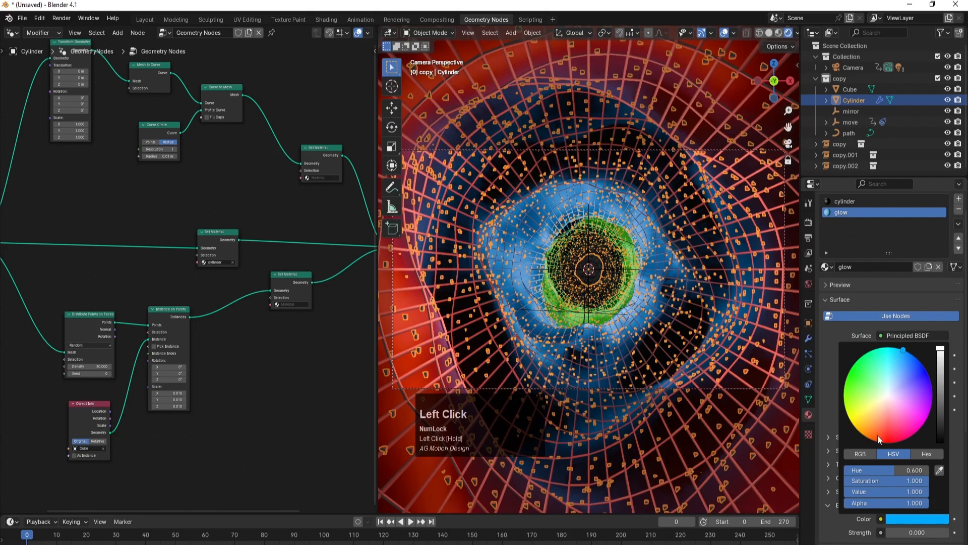
click(916, 533)
text(4)
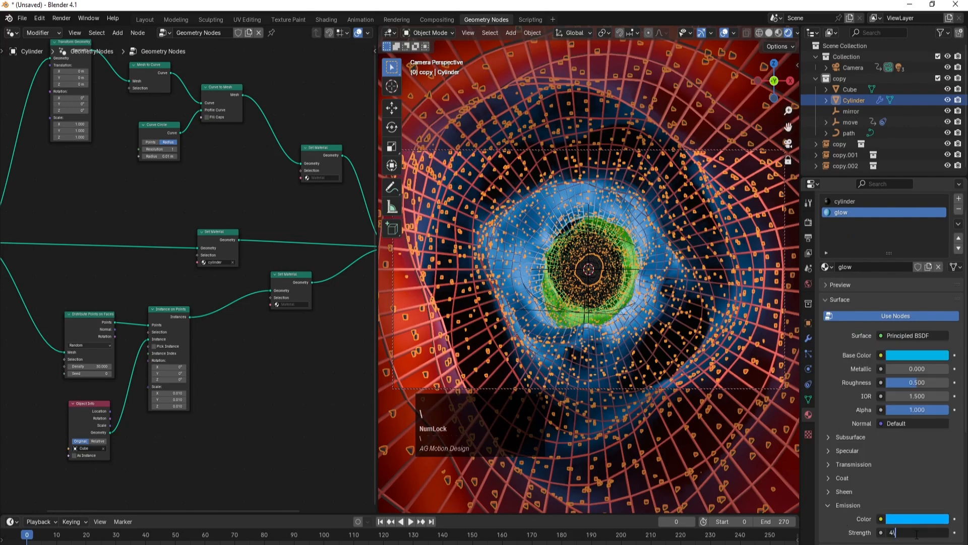
key(Return)
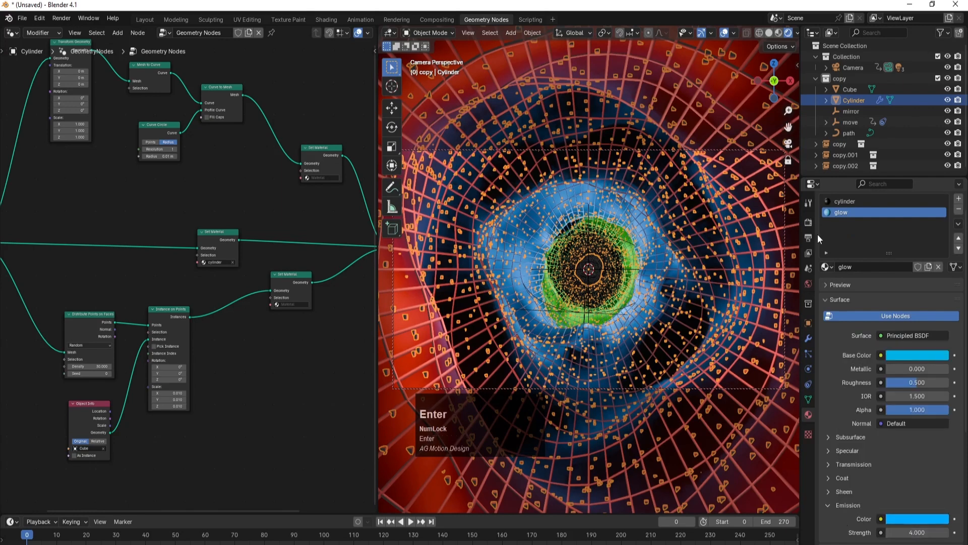
Enable Ambient Occlusion and Bloom in the EEVEE render settings
click(808, 224)
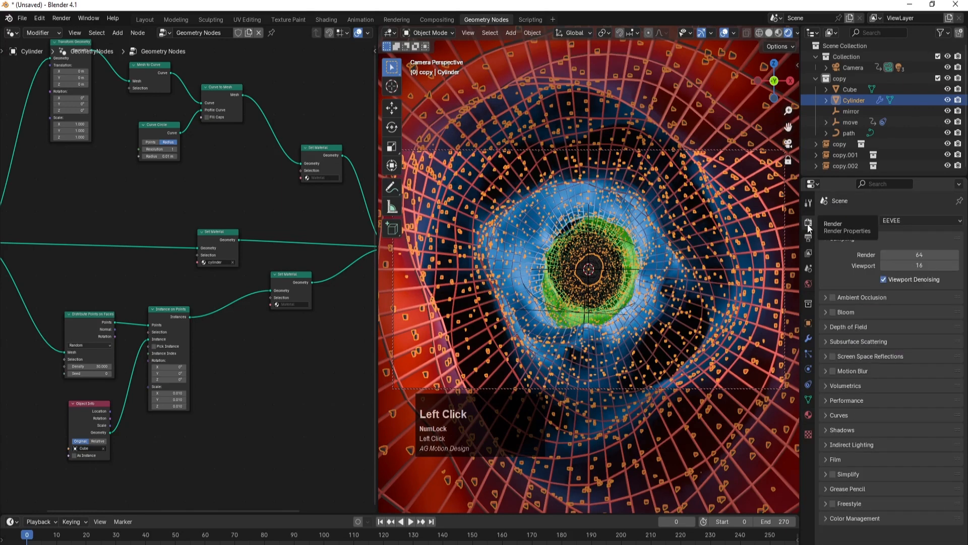
click(833, 312)
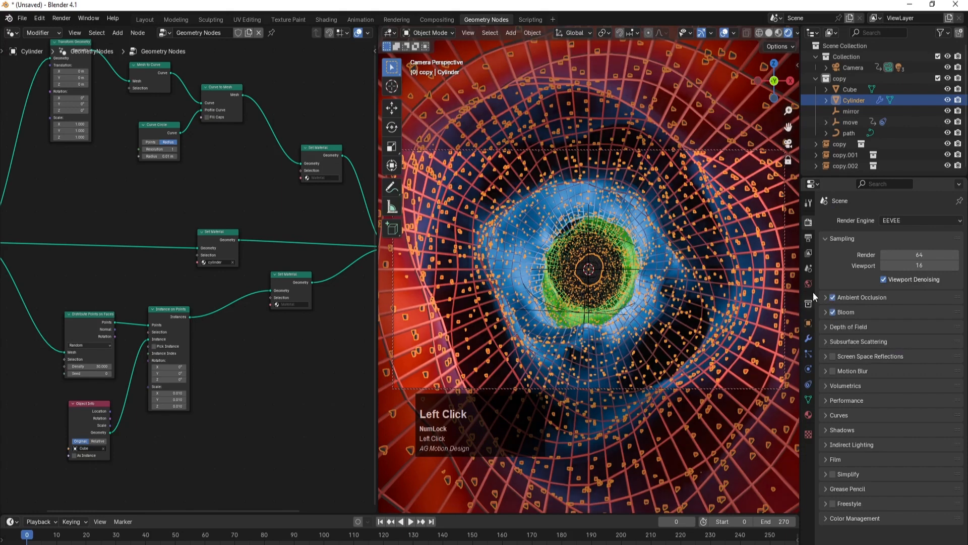
Assign the glow material to the Set Material node after Instance on Points, and select copy.002 to view the result
scroll(67, 306, down, 1)
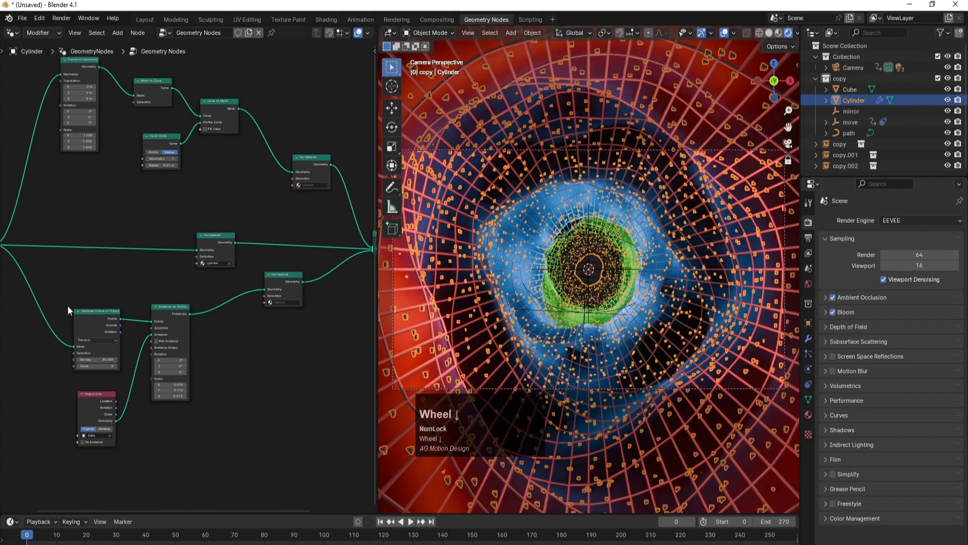
click(285, 283)
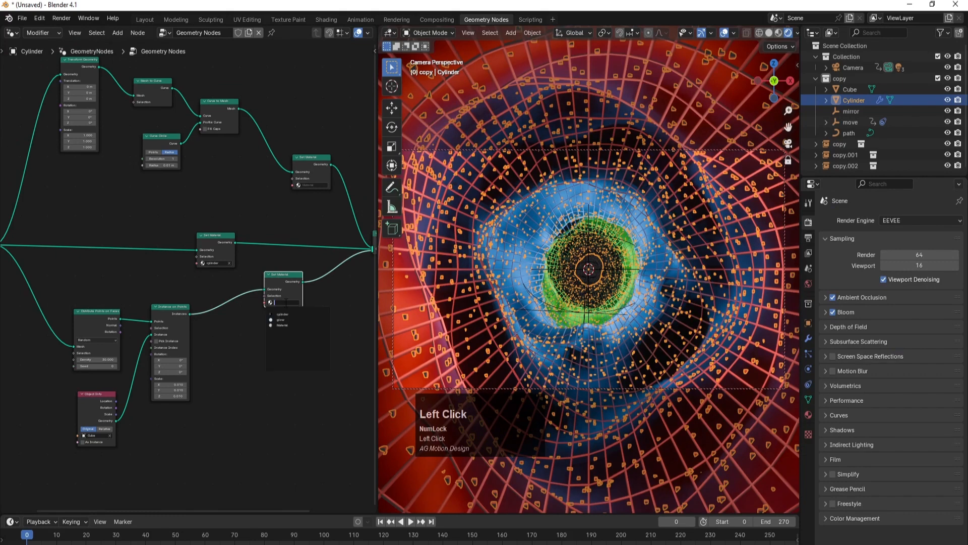
click(281, 319)
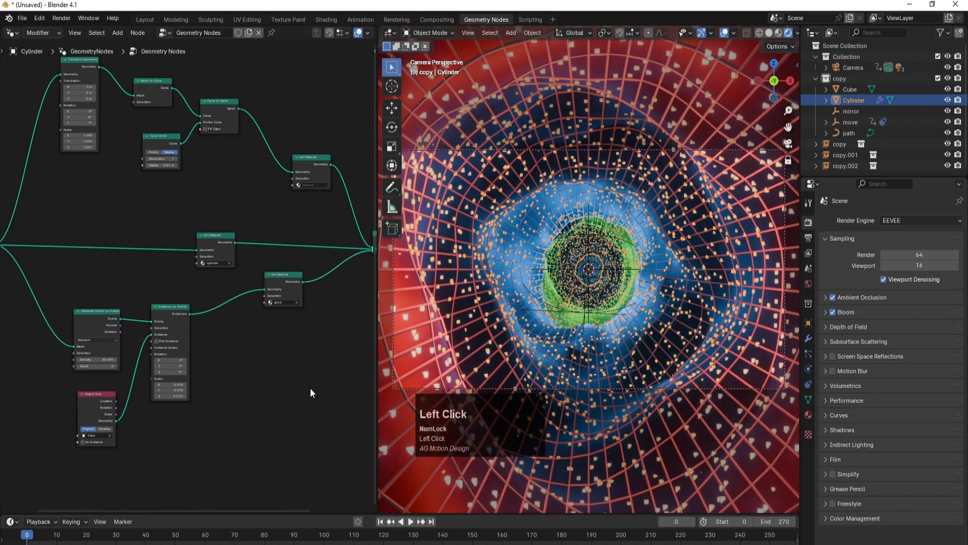
click(846, 165)
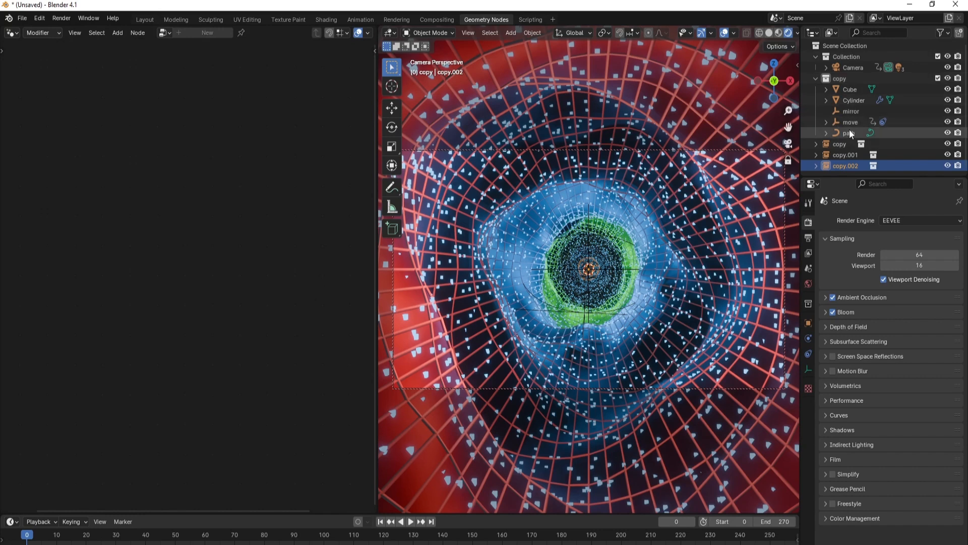
Change the Cylinder's glow material base color to fully saturated cyan with a hue of 0.528
click(852, 101)
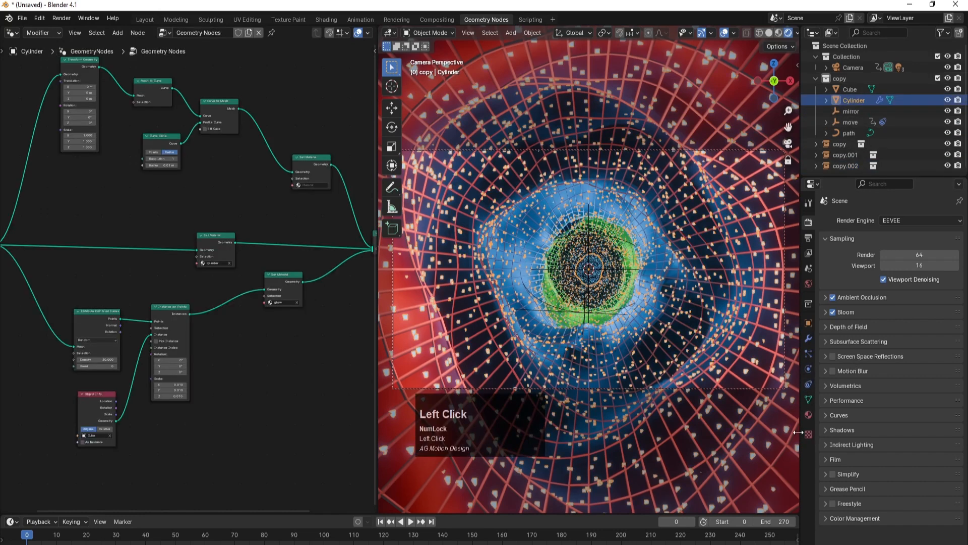
click(808, 415)
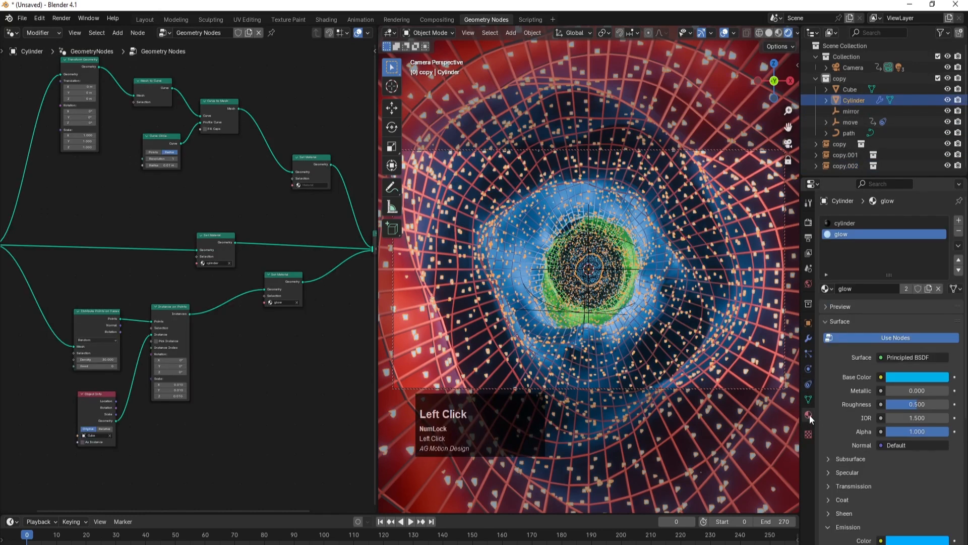
click(910, 377)
drag(892, 227, 891, 204)
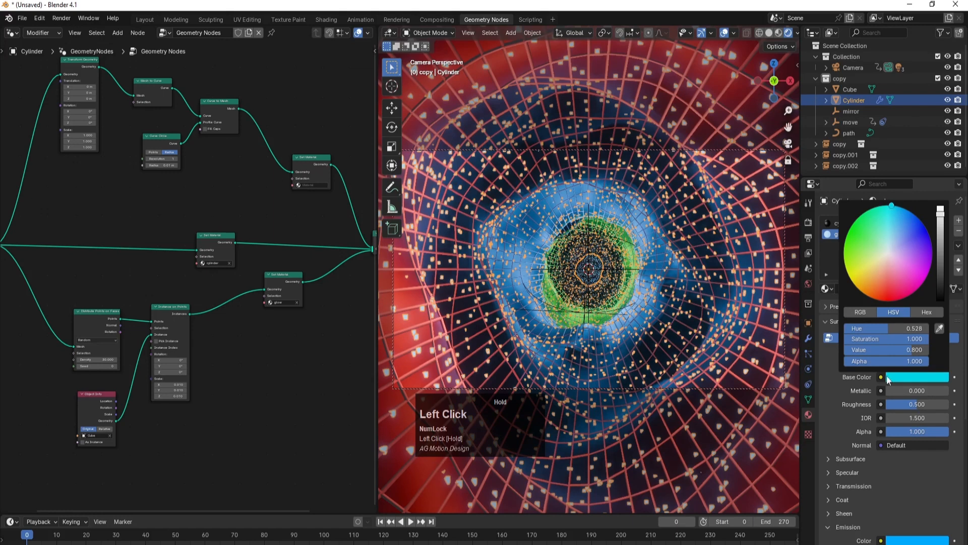
Set the glow material's emission strength to 10 and select copy.002 to view the glowing cubes without the Cylinder's outline
scroll(888, 383, down, 3)
click(917, 489)
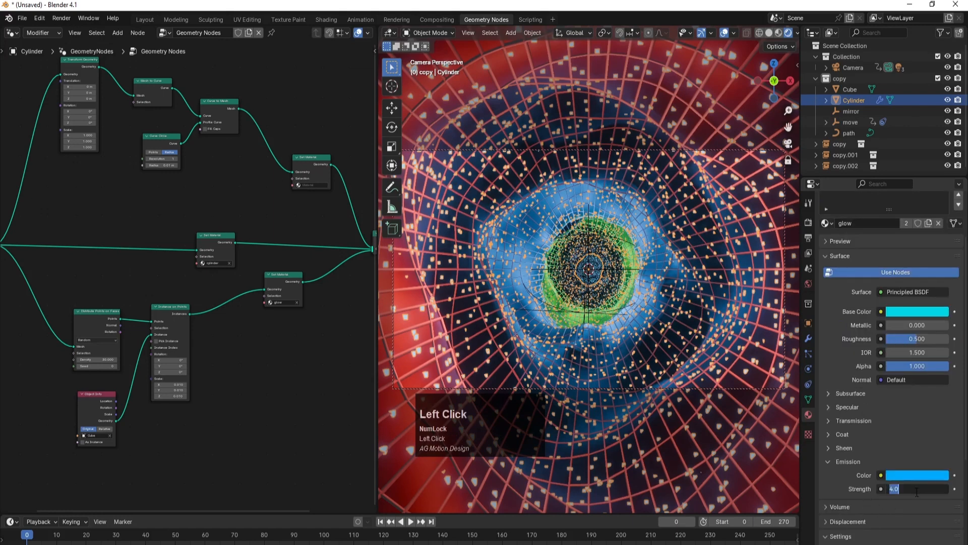
text(10)
key(Return)
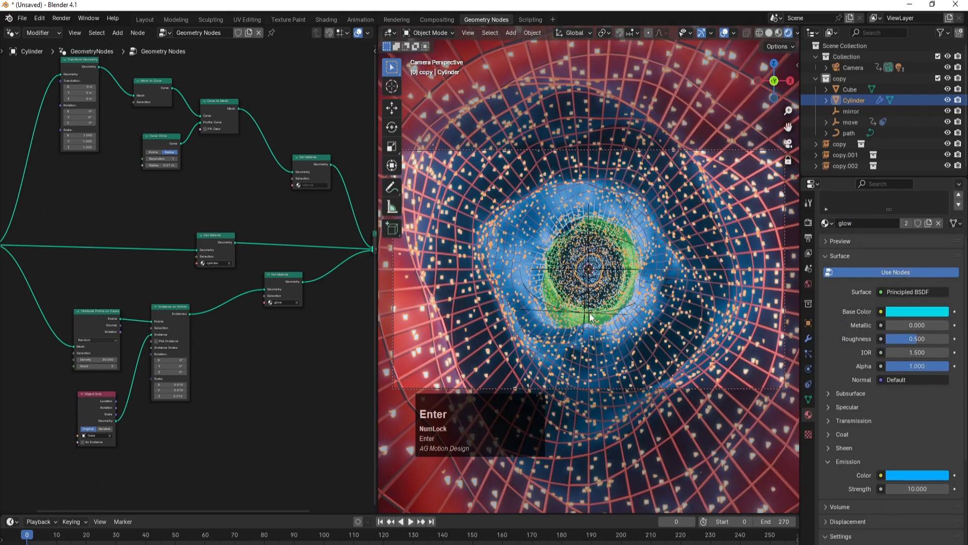
click(849, 166)
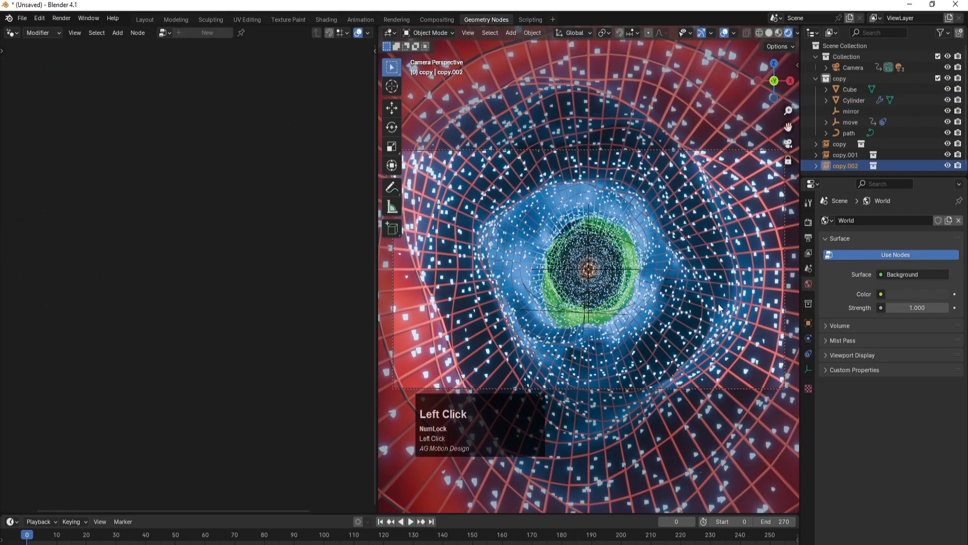
Add a third material to the Cylinder with a pure white base color of value 1.000
click(459, 267)
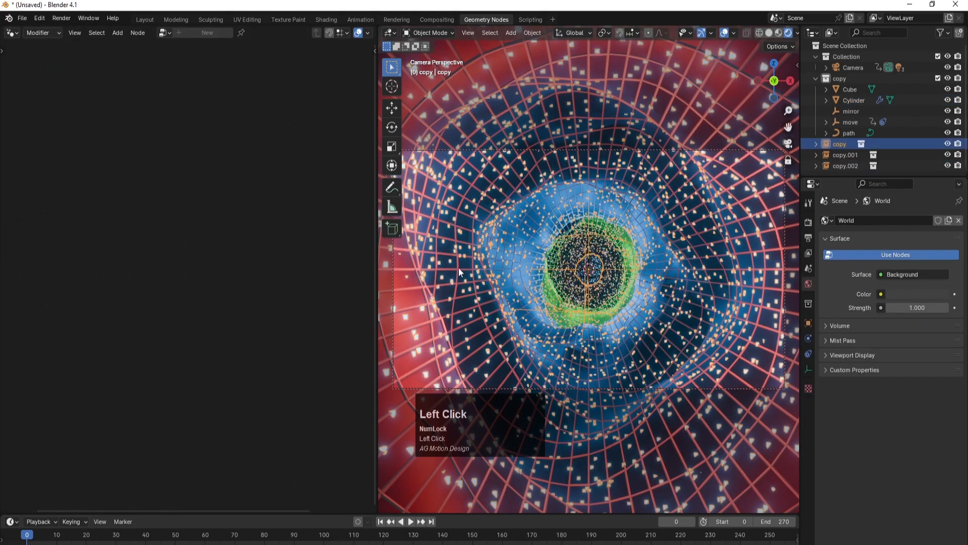
click(851, 99)
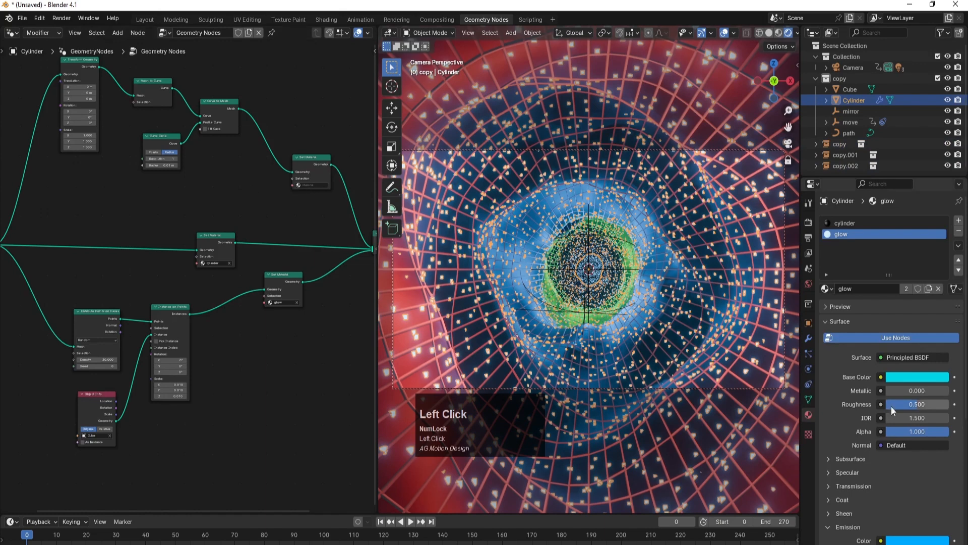
click(959, 220)
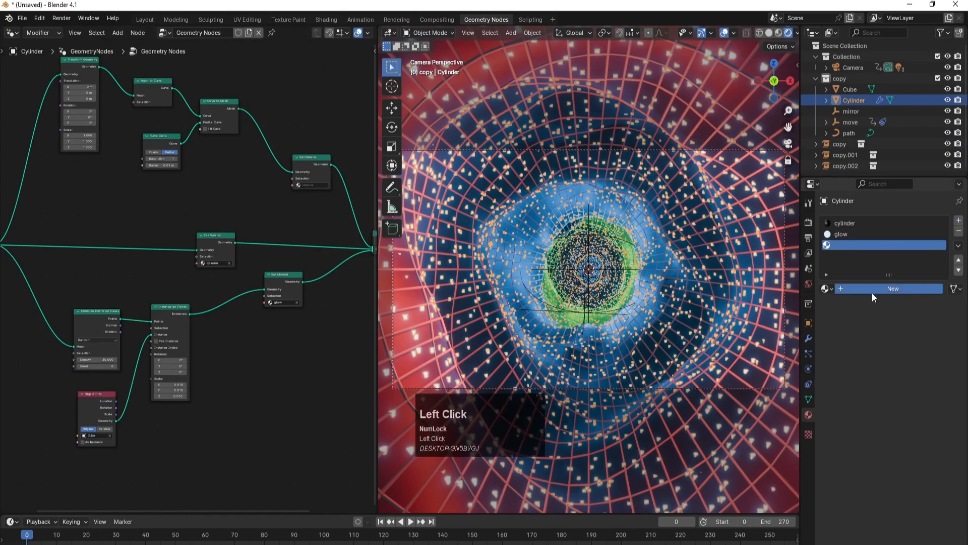
click(873, 291)
click(895, 376)
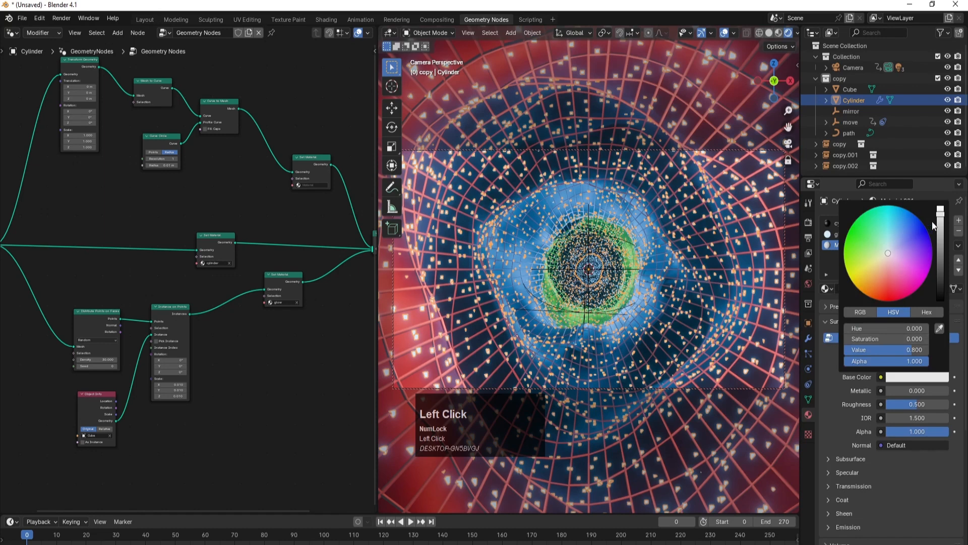
drag(941, 214, 941, 204)
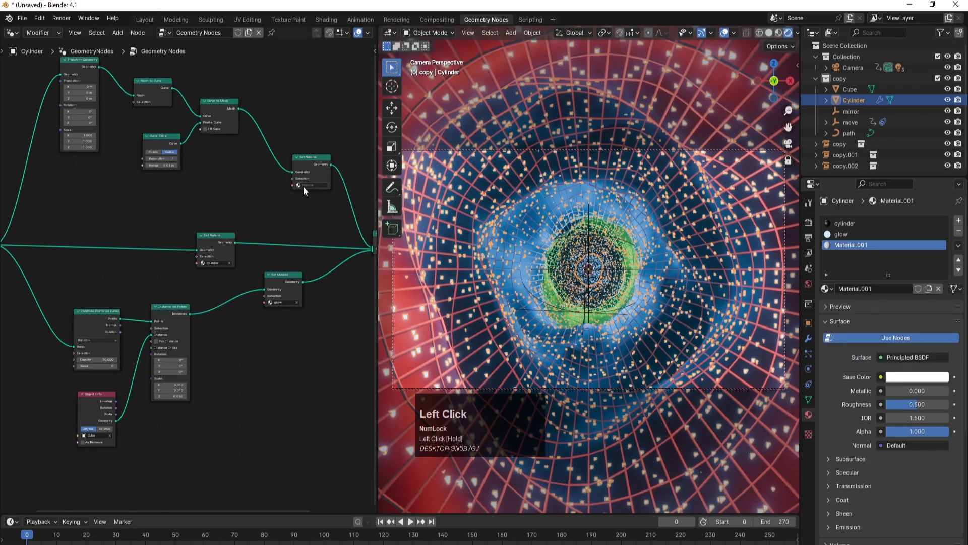
Rename the Cylinder's new material "lines" and assign it to the Set Material node after Curve to Mesh
click(843, 245)
text(lines)
key(Return)
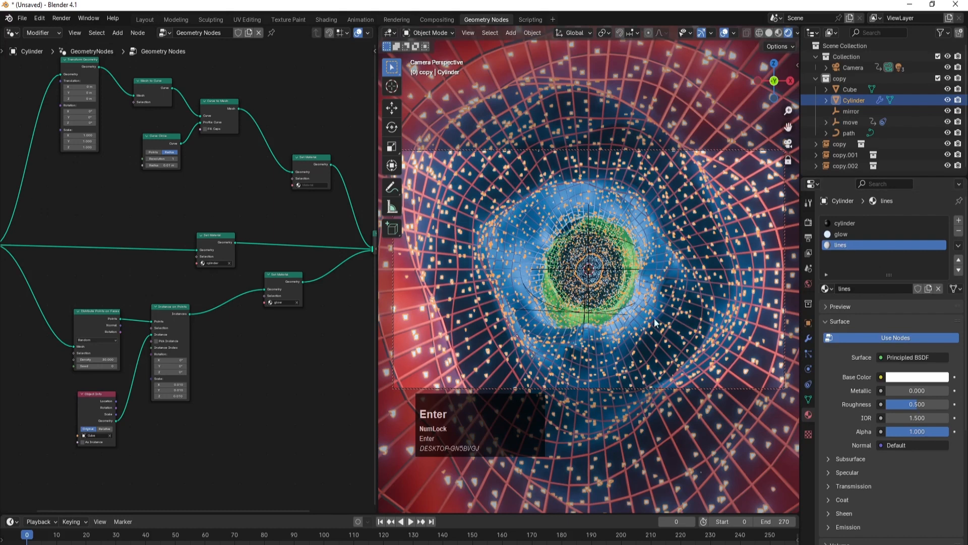
click(316, 184)
click(310, 203)
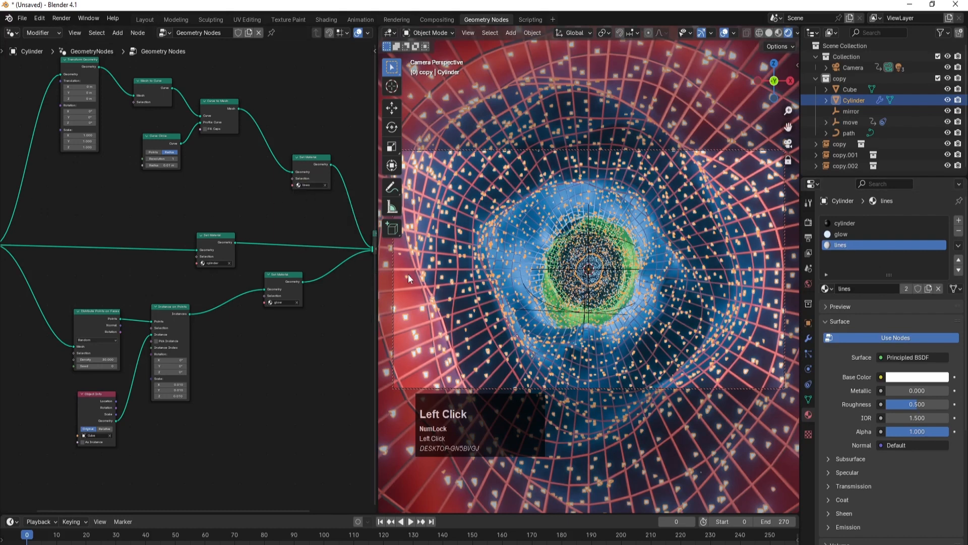
Try a black base color on the lines material, and set it back to white with value 1.000
click(923, 378)
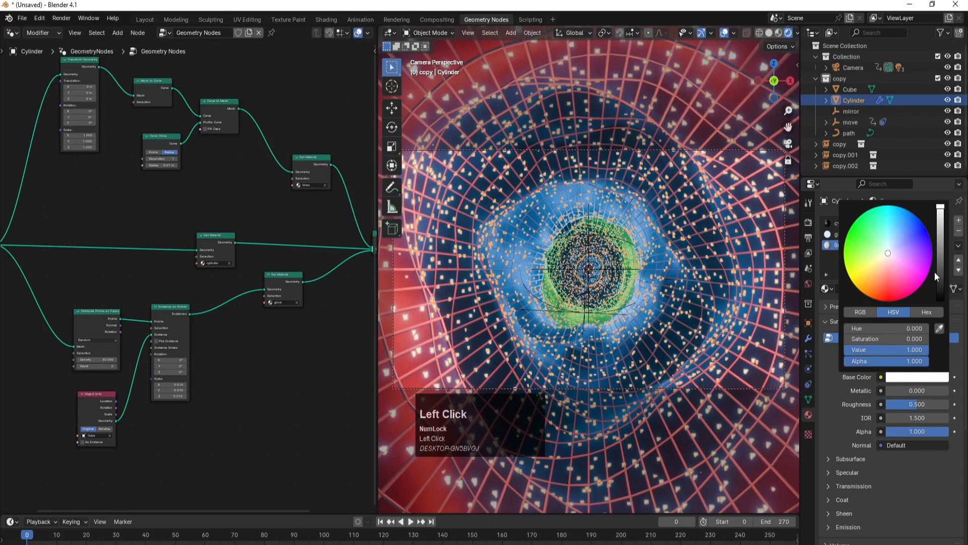
drag(934, 272, 930, 304)
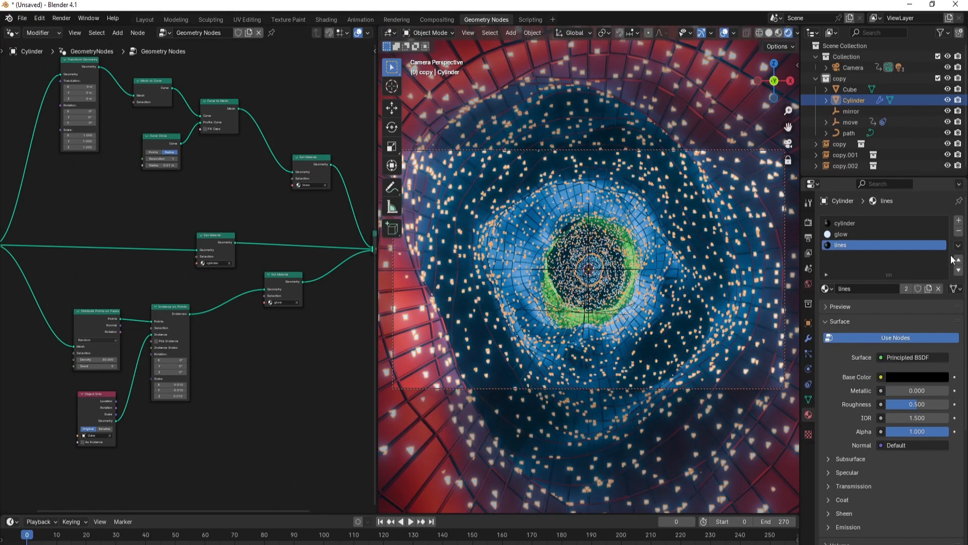
click(903, 379)
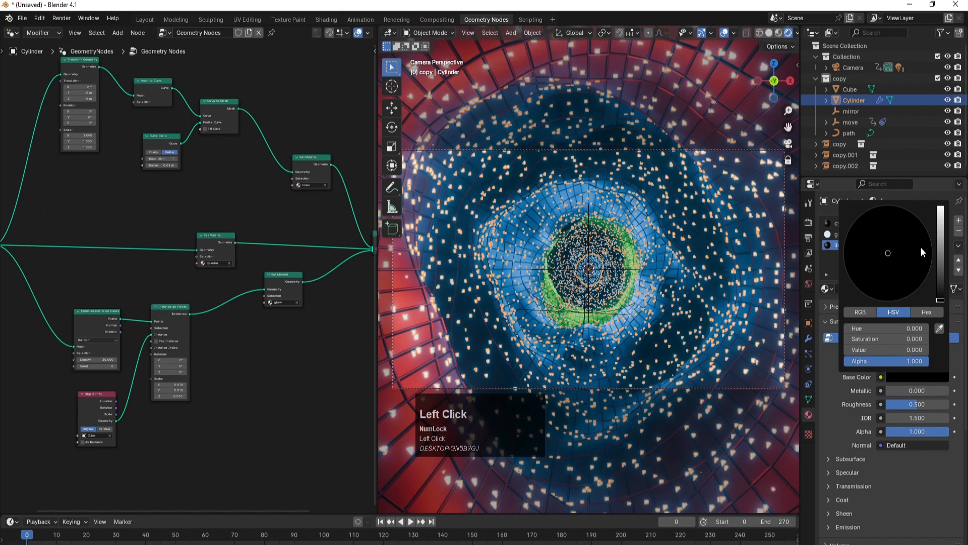
drag(940, 300, 939, 206)
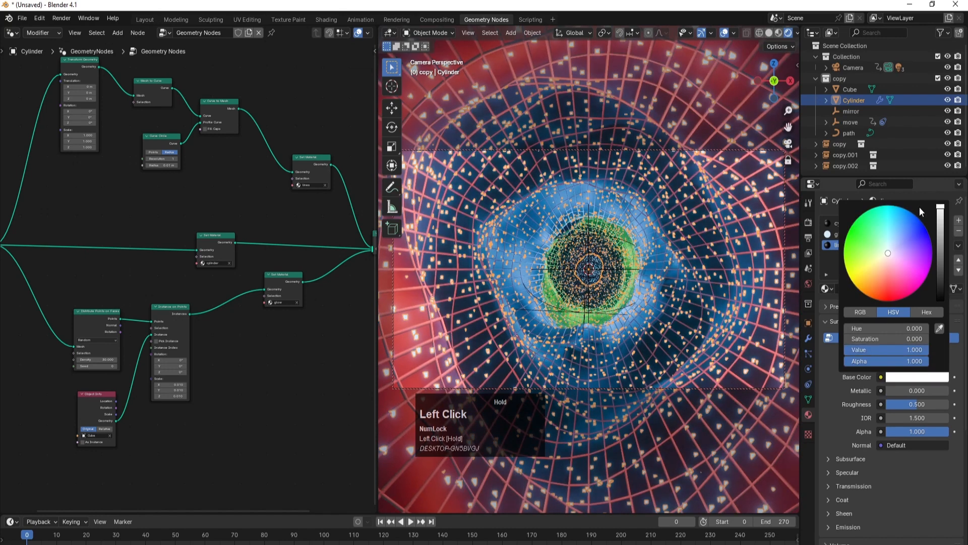
Set the lines material's emission strength to 2
click(846, 527)
scroll(846, 532, down, 3)
click(917, 489)
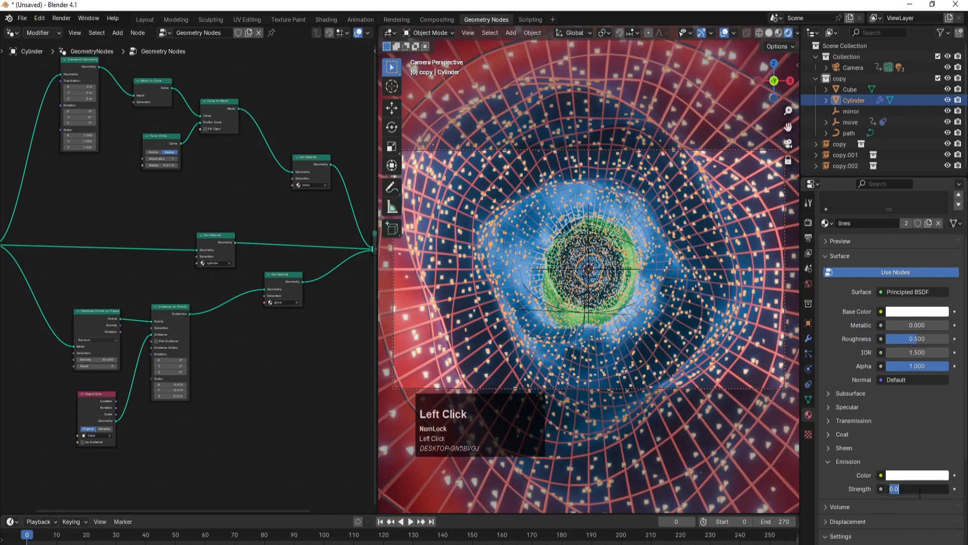
text(2)
key(Return)
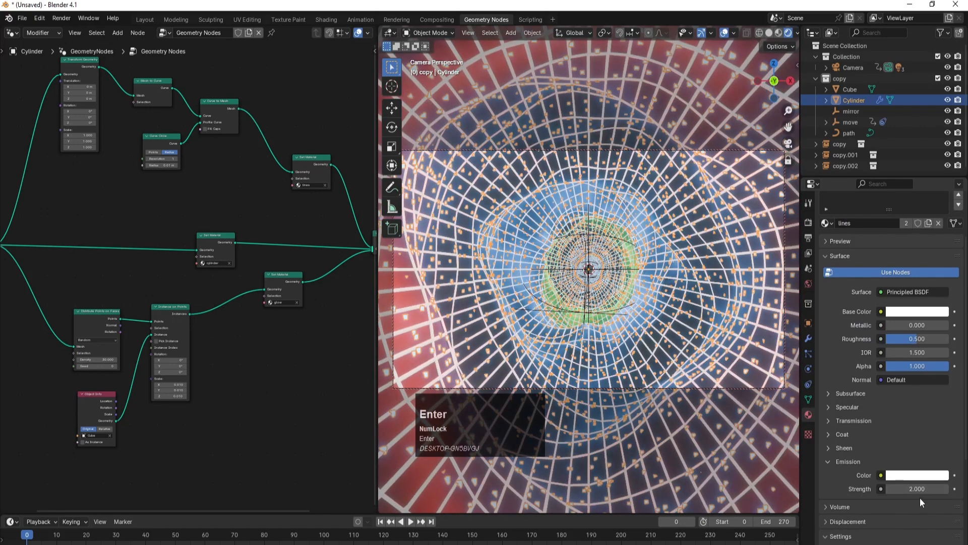
Lower the lines material's emission strength to 1 and select the copy instance to view the result
click(919, 489)
text(1)
key(Return)
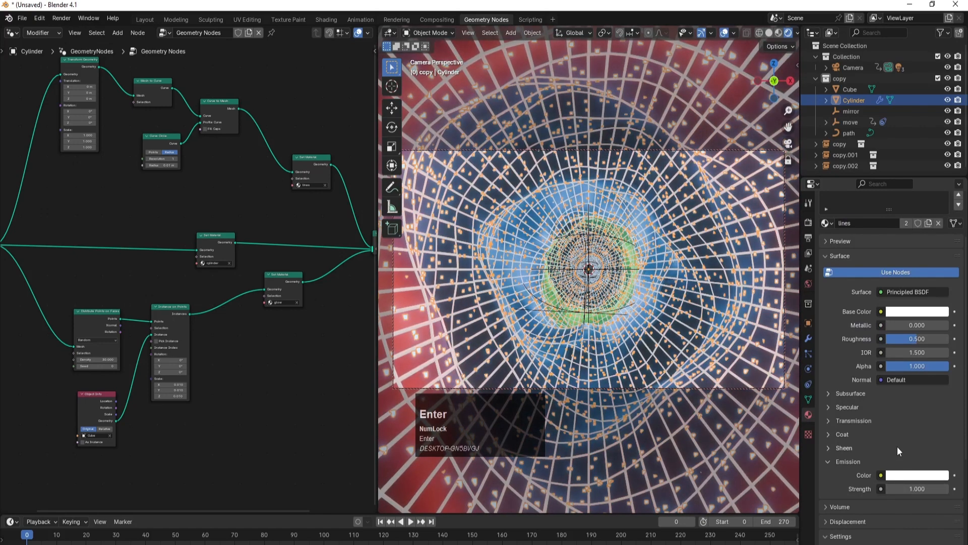
click(291, 406)
click(849, 144)
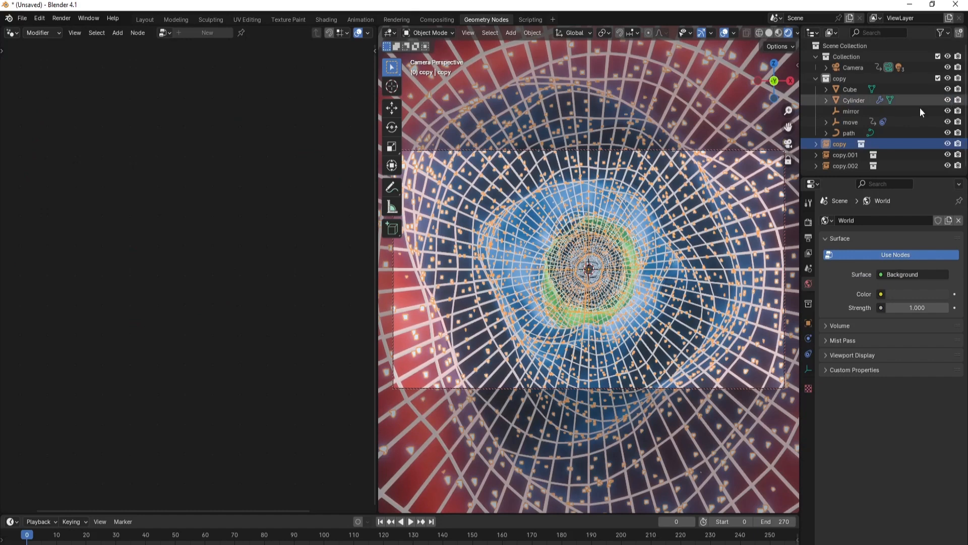
Set the Curve Circle node's radius to 0.001 m in the Cylinder's geometry nodes
click(848, 102)
middle_drag(132, 197, 134, 271)
scroll(314, 252, up, 5)
click(244, 226)
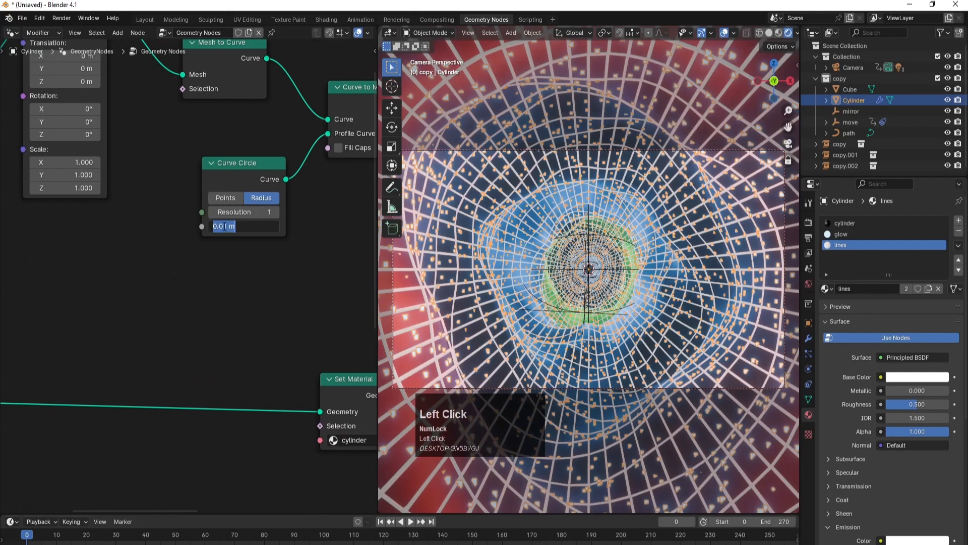
text(0.001)
key(Return)
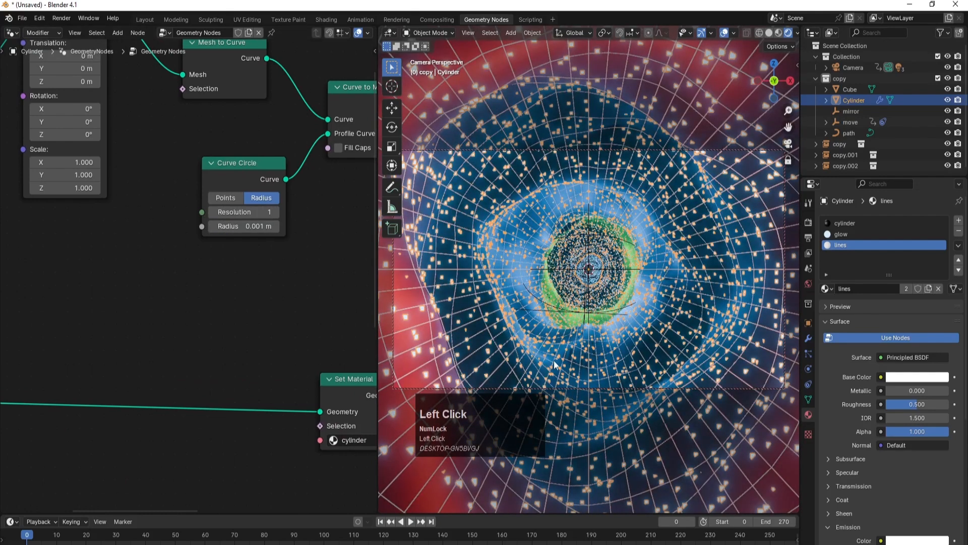
Select copy.001, play the tunnel animation briefly, and return to the first frame
click(841, 155)
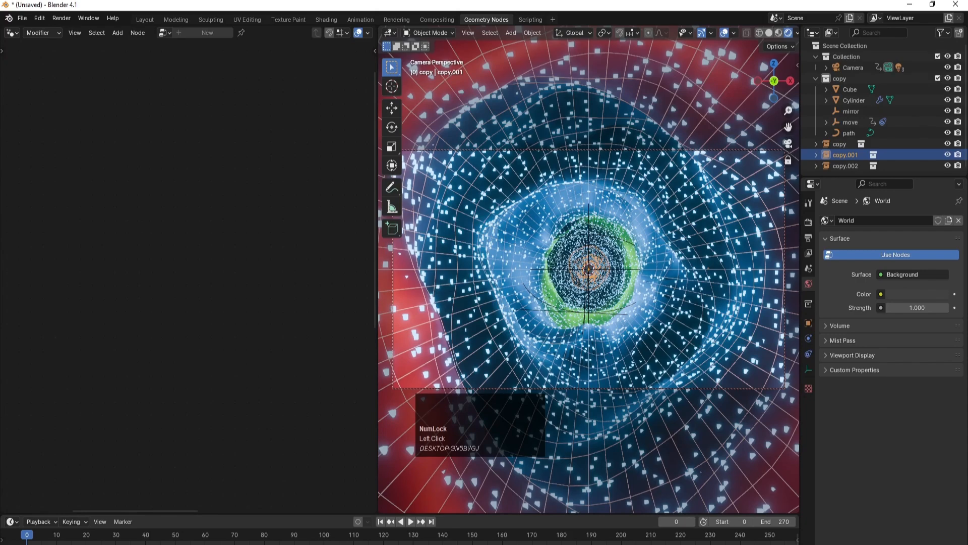
click(411, 522)
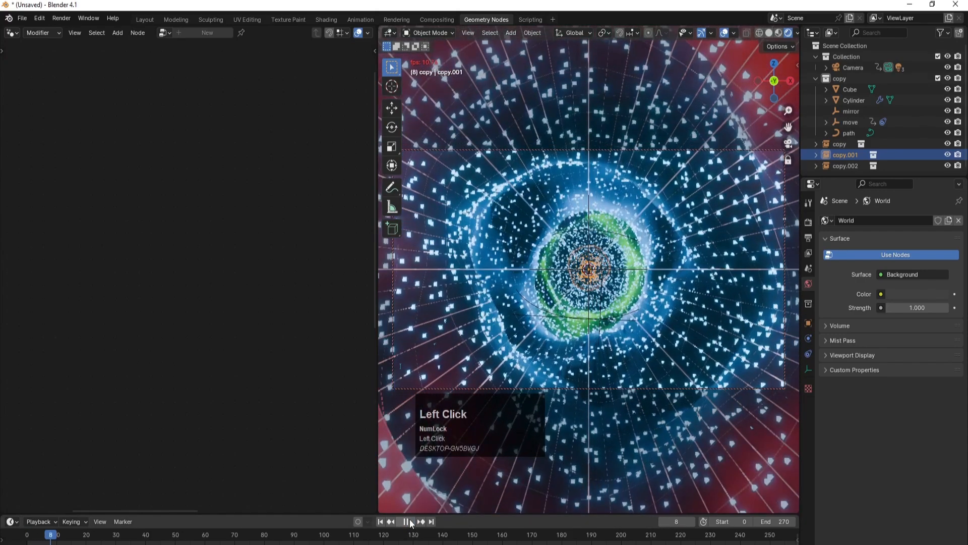
click(411, 521)
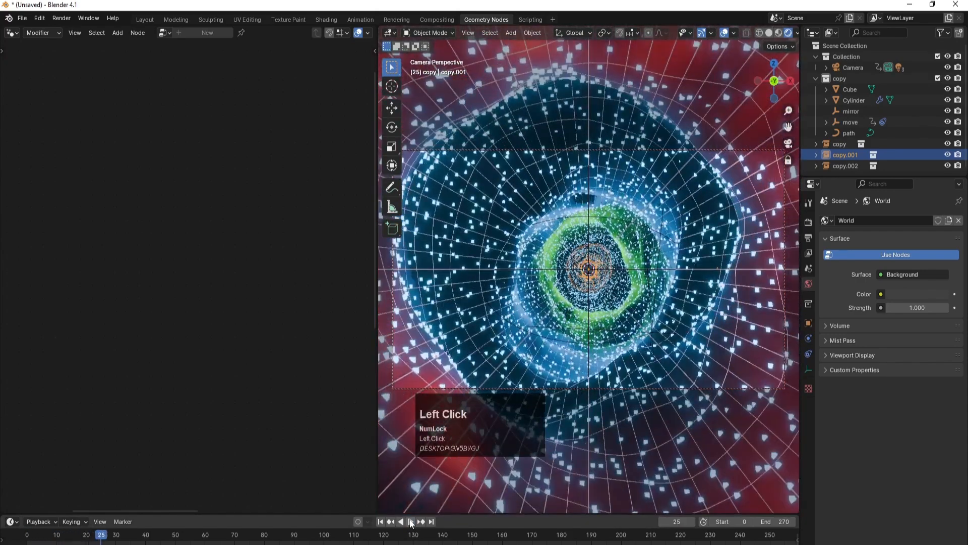
click(380, 521)
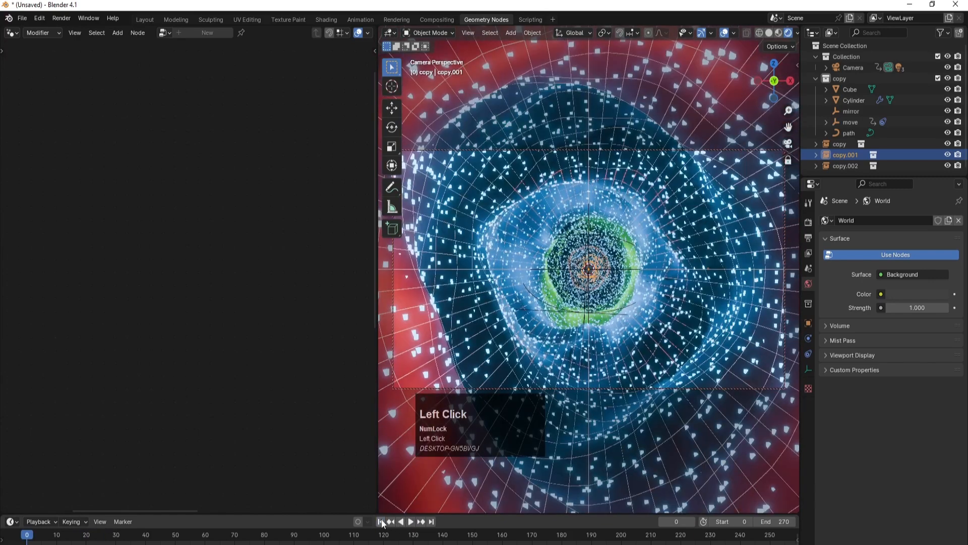
Set the Cylinder's Distribute Points on Faces density to 15 and select path to view the cubes without the Cylinder's outline
click(851, 94)
click(851, 100)
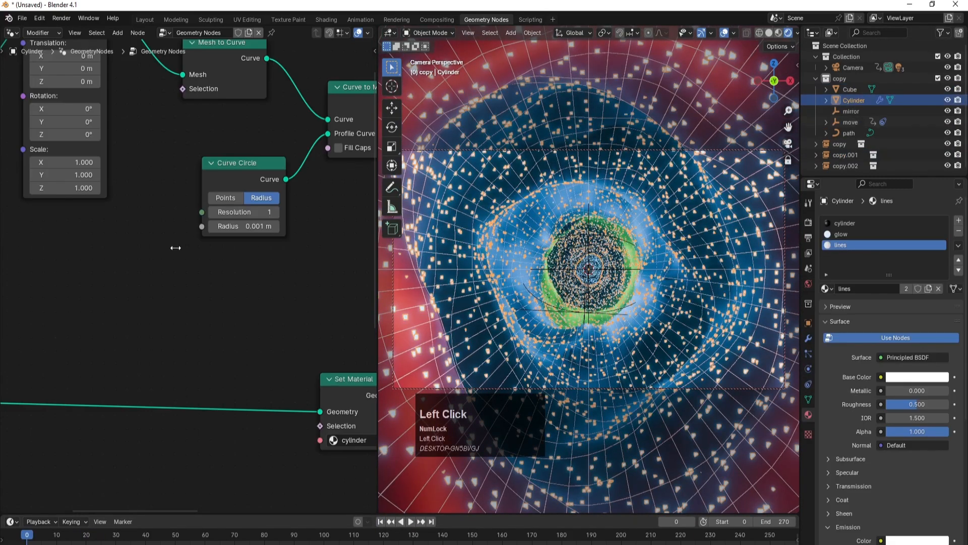
middle_drag(173, 244, 154, 275)
scroll(218, 343, down, 3)
scroll(154, 326, up, 1)
scroll(155, 325, up, 2)
click(192, 321)
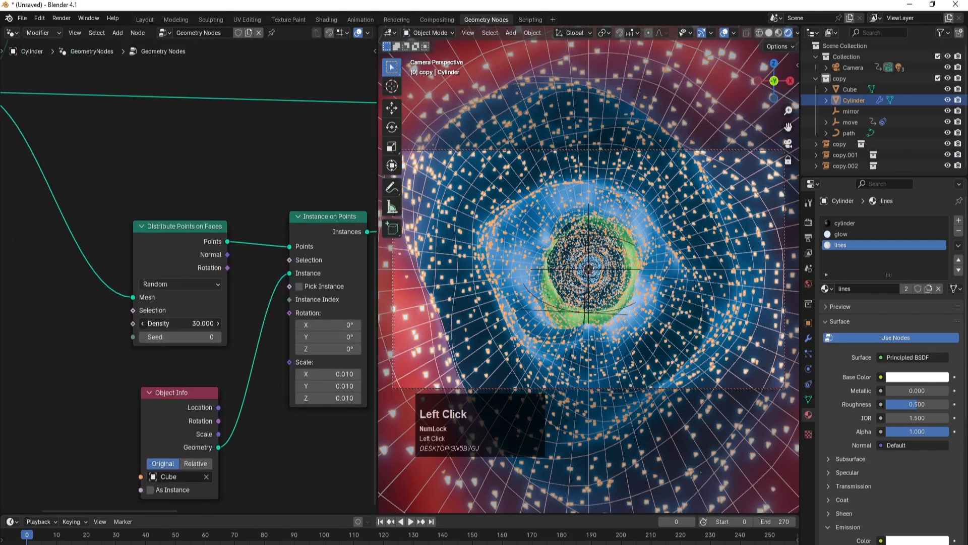
text(15)
key(Return)
click(253, 183)
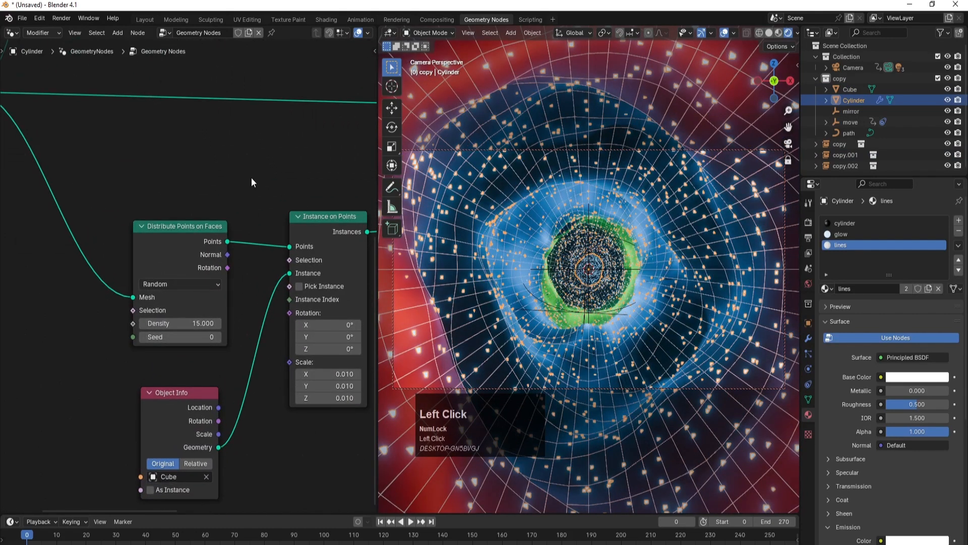
click(846, 131)
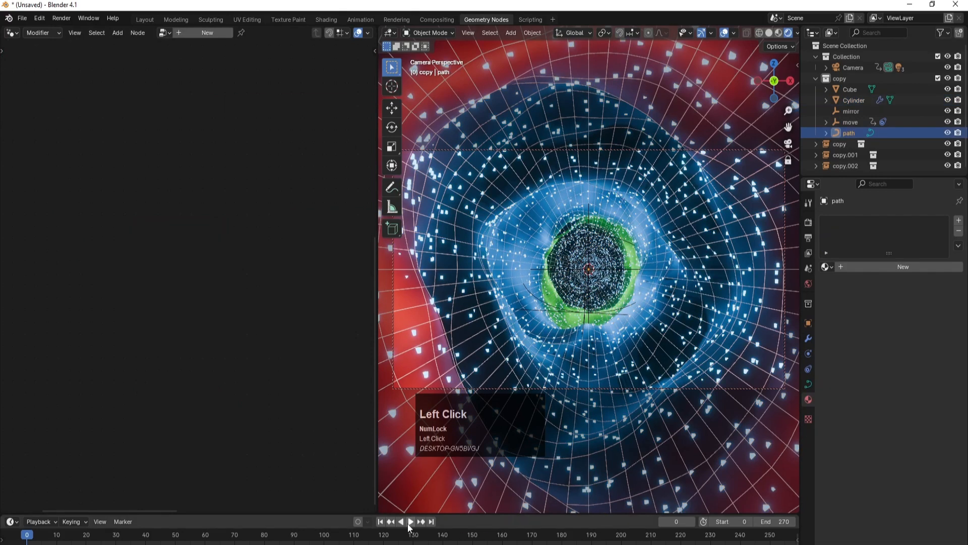
Assign the glow material to the Cylinder's Set Material node after Curve to Mesh
click(851, 99)
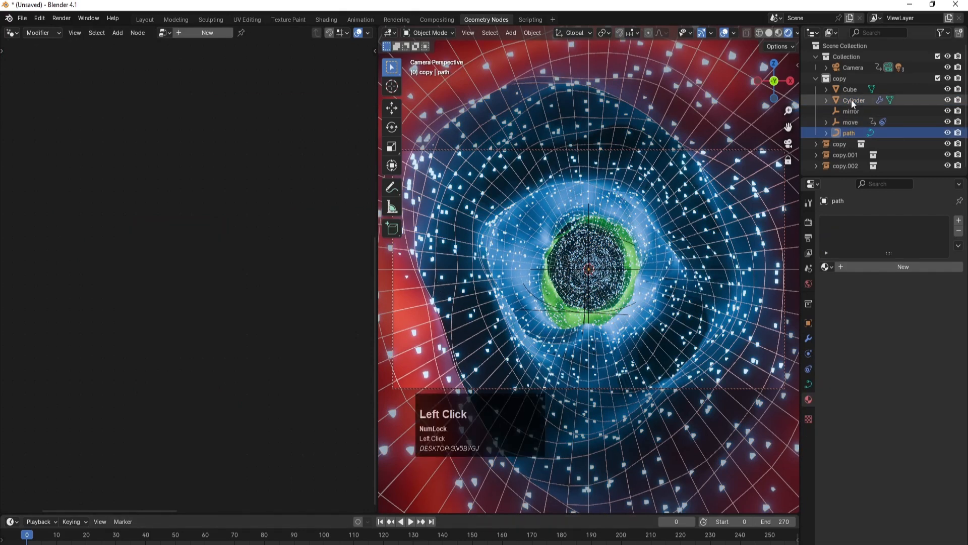
scroll(310, 241, down, 2)
middle_drag(310, 241, 133, 239)
scroll(296, 231, up, 2)
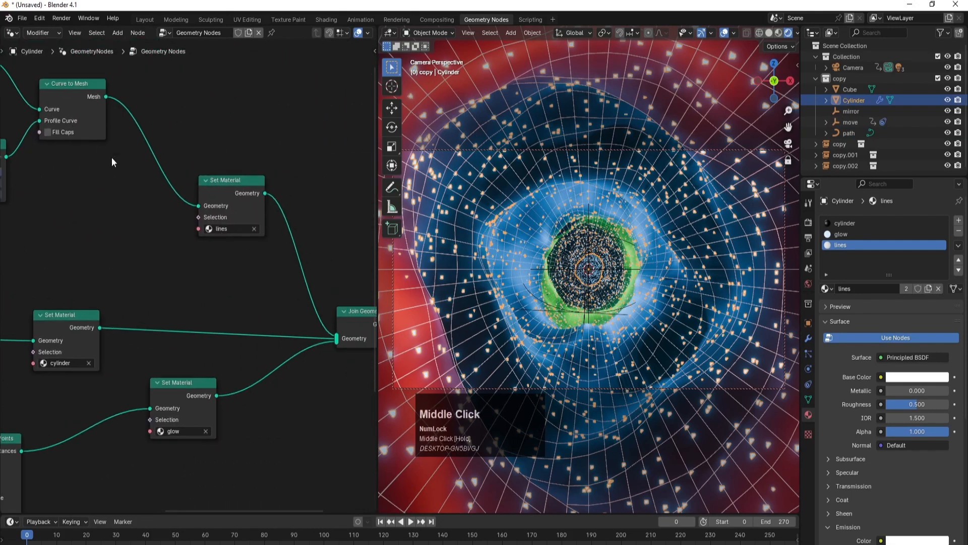
scroll(112, 162, down, 2)
click(215, 244)
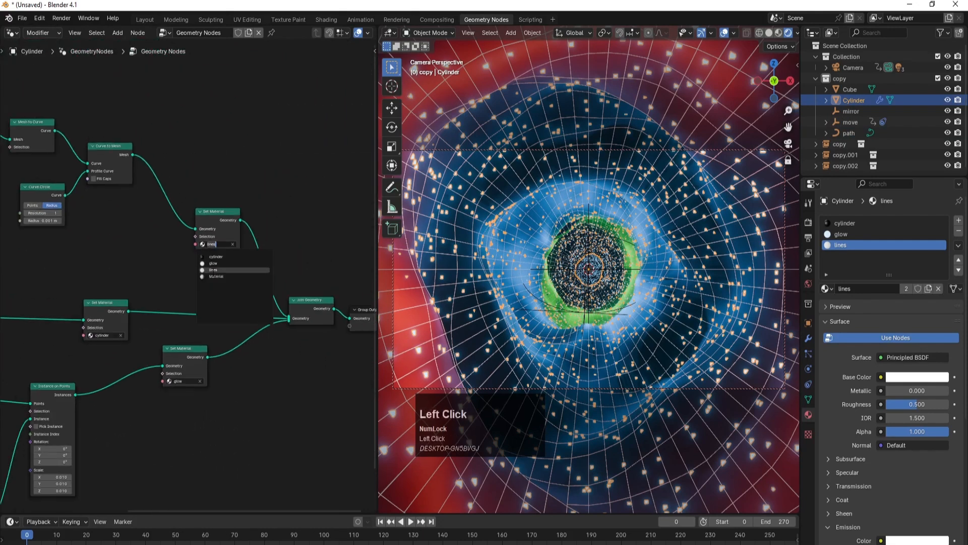
click(212, 262)
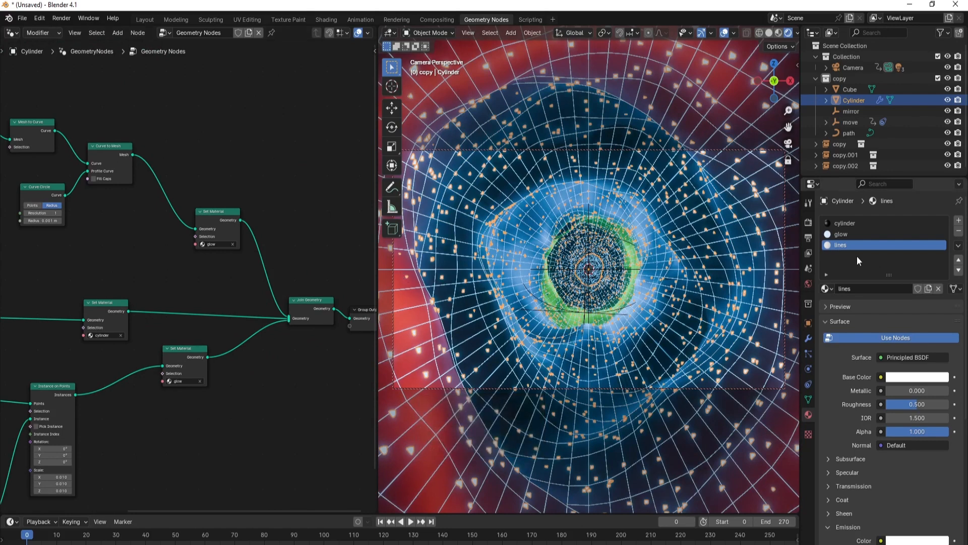
Remove the lines material slot from the Cylinder and collapse both collections in the outliner
click(959, 231)
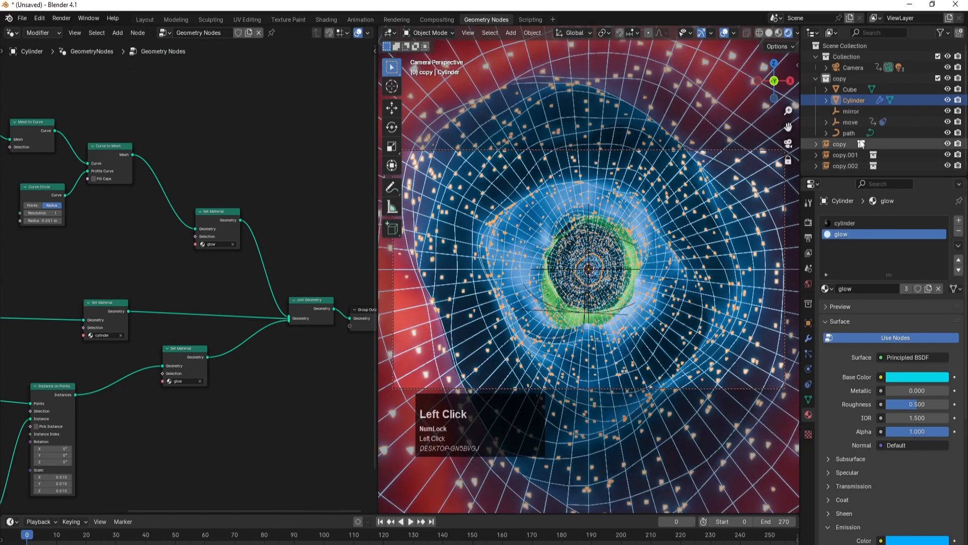
click(816, 78)
click(816, 56)
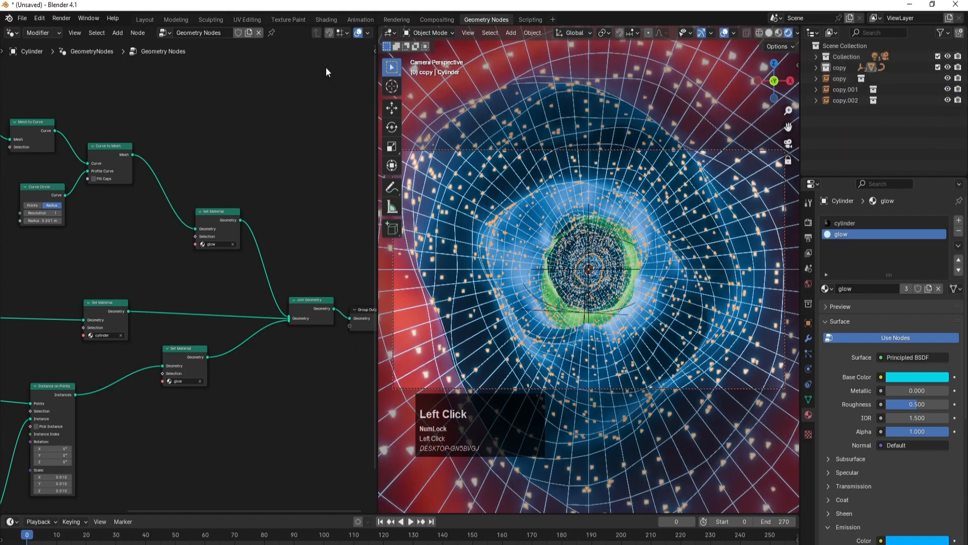
Switch to the Layout workspace, set the world background color to black, and deselect all objects
click(143, 21)
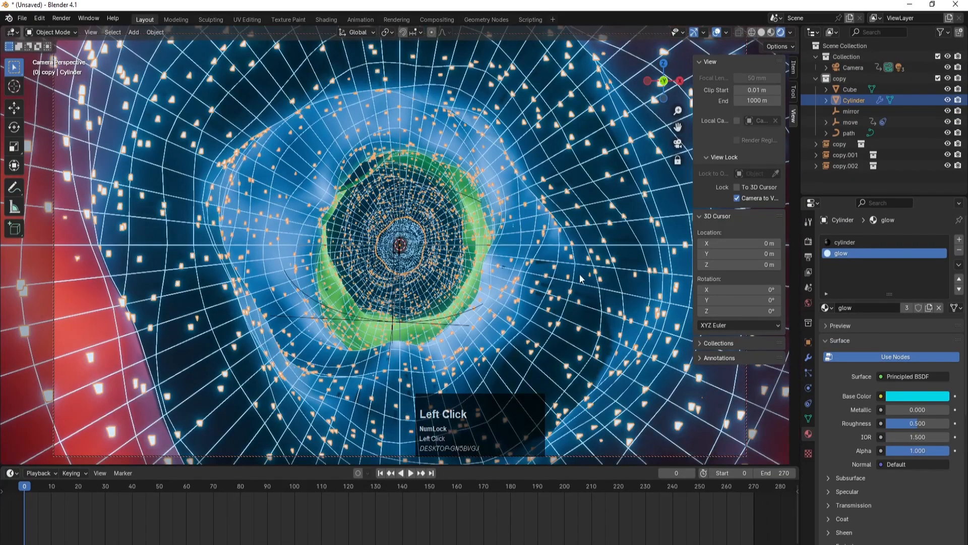
click(809, 303)
click(906, 313)
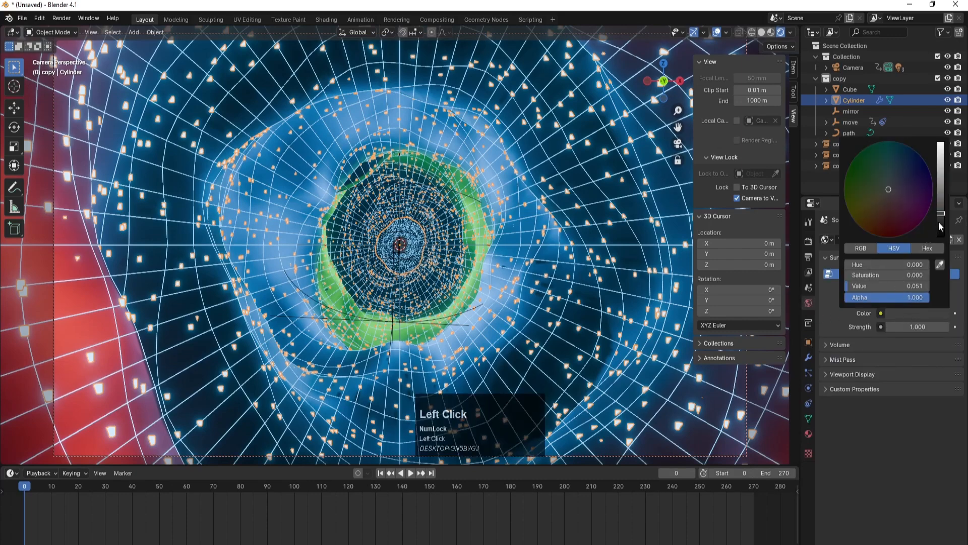
drag(940, 224, 941, 241)
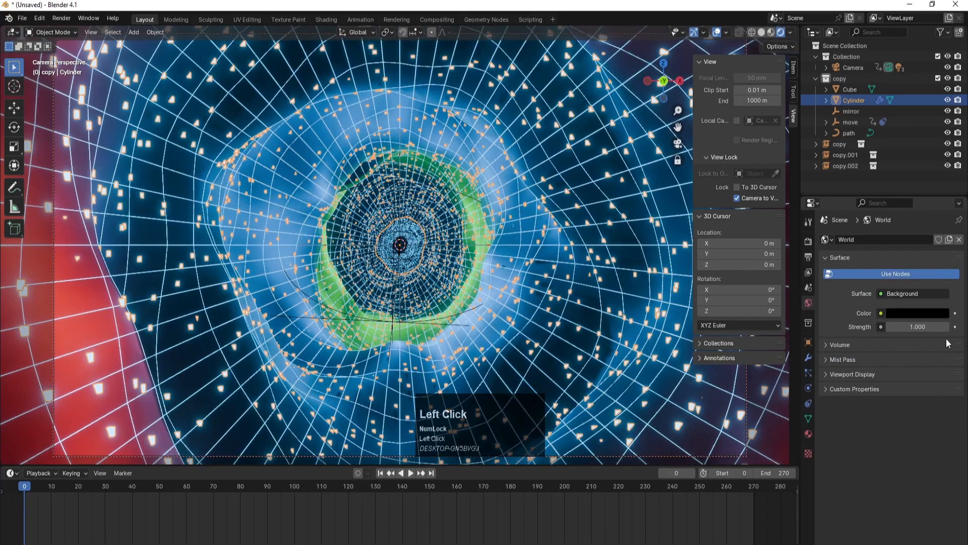
click(853, 182)
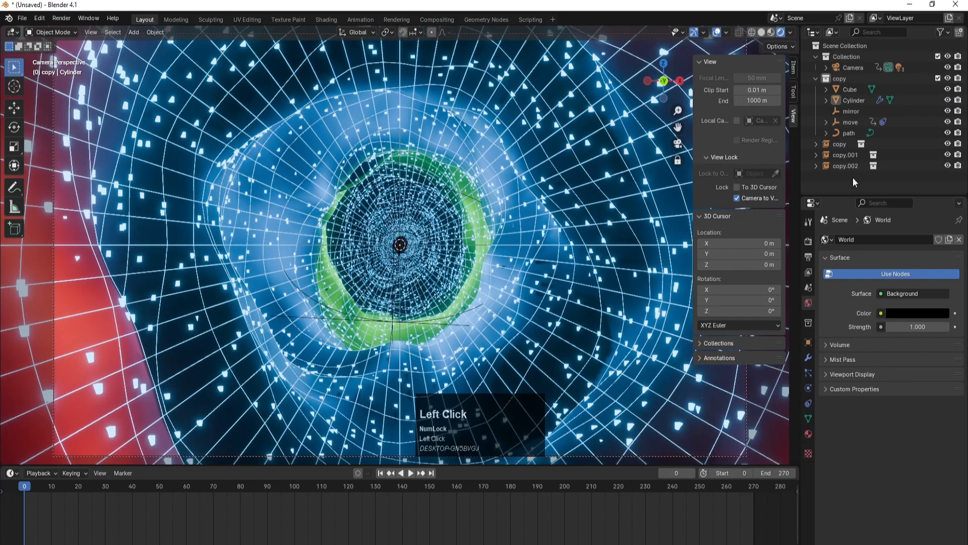
Collapse the copy collection, then enable depth of field on the Camera and expand its settings
click(816, 79)
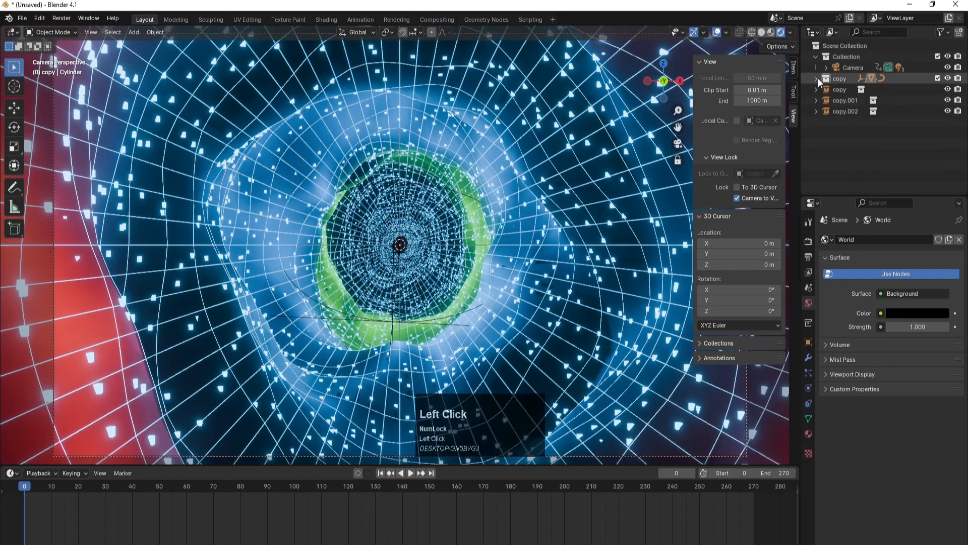
click(850, 68)
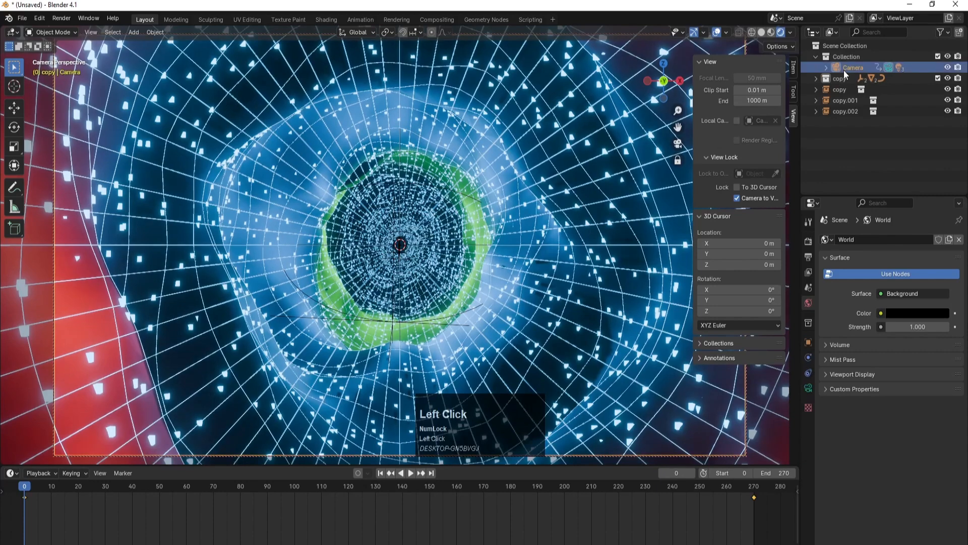
click(809, 242)
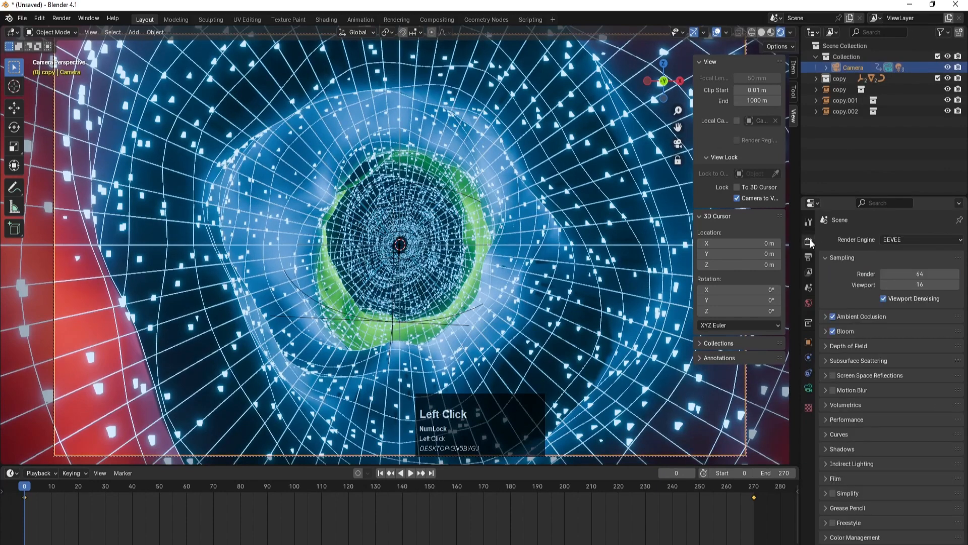
click(827, 348)
click(827, 348)
click(808, 388)
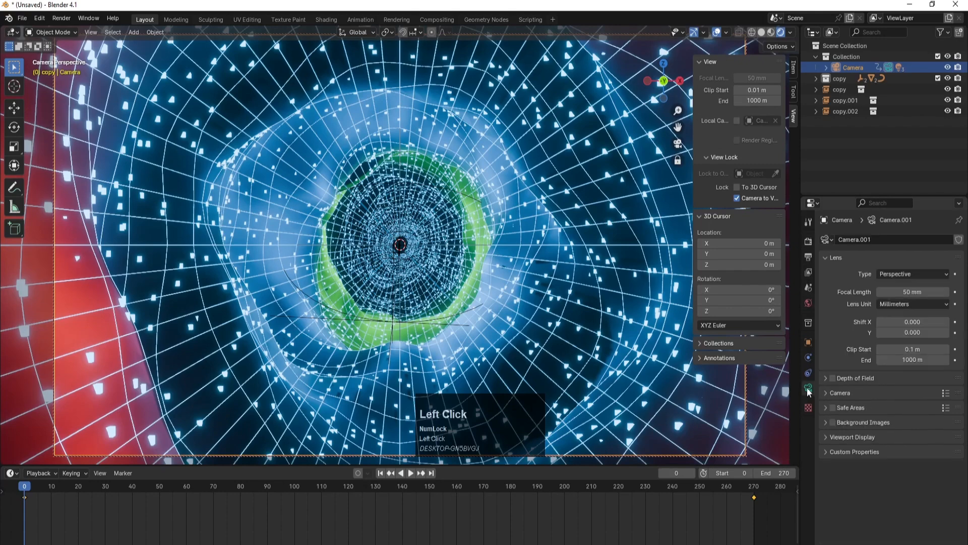
click(833, 379)
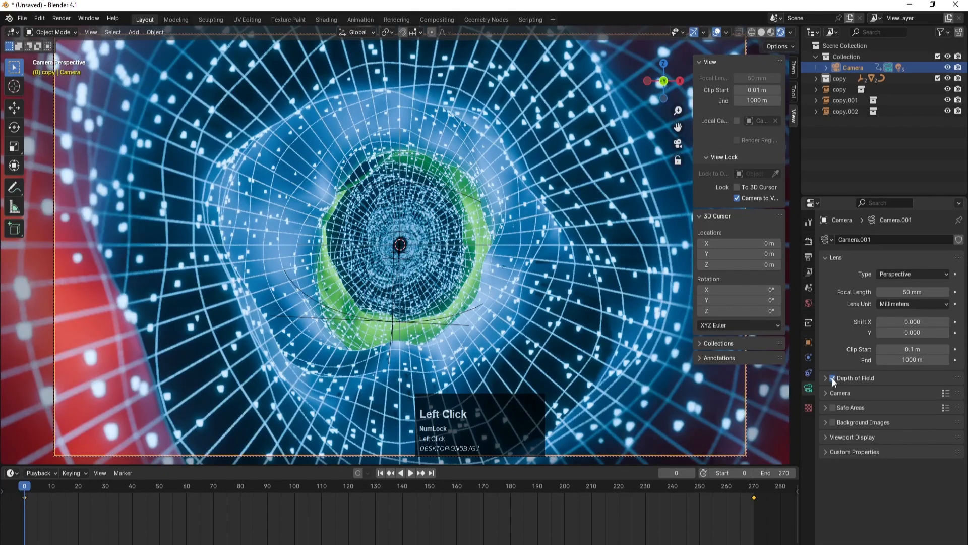
click(826, 378)
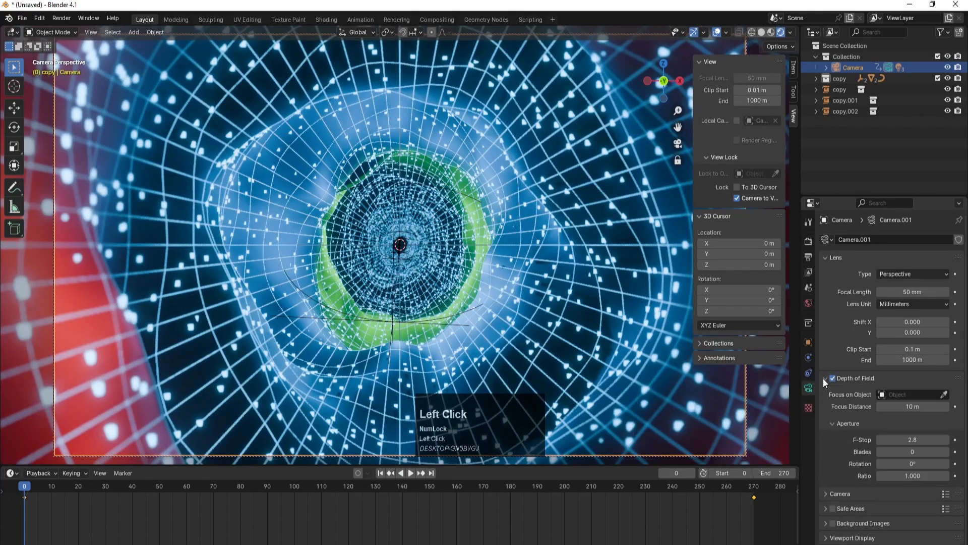
Try F-Stop values of 0.3 and 0.5 for the Camera's depth of field
click(914, 440)
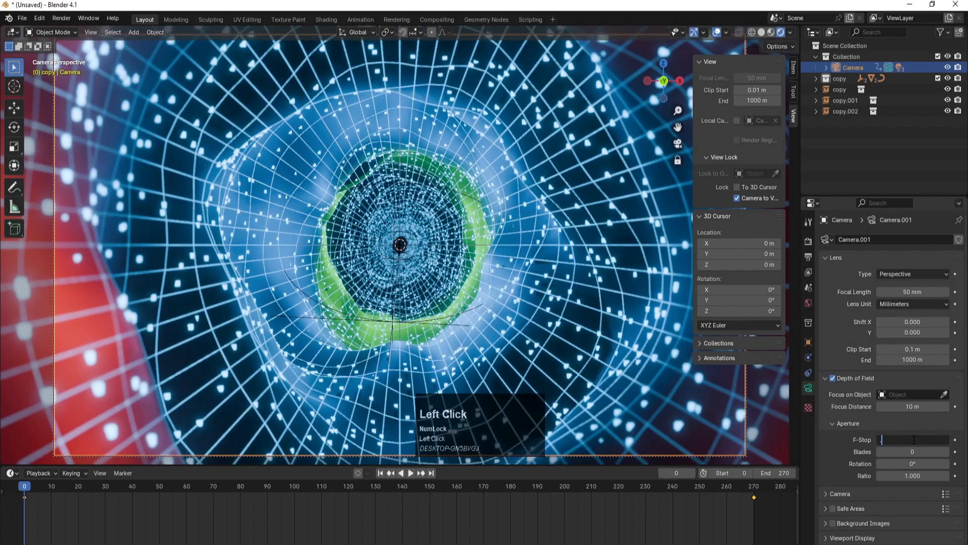
text(.3)
key(Return)
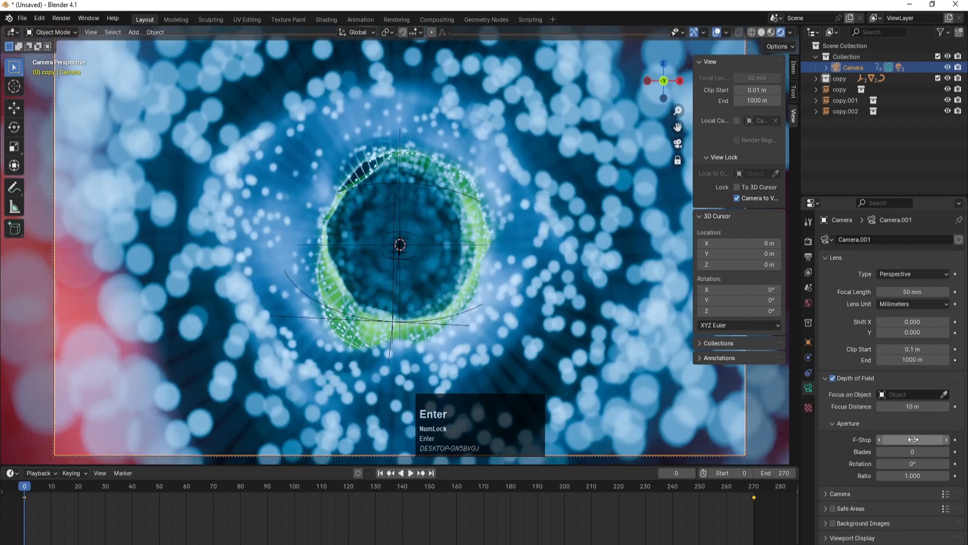
click(914, 439)
text(.5)
key(Return)
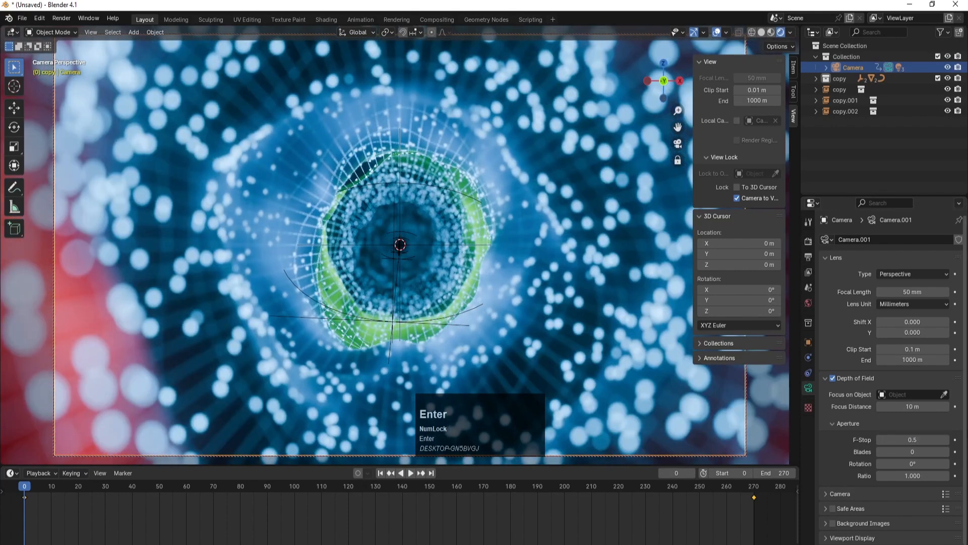
Set the Camera's focus distance to 7 m and its F-Stop to 1.0
drag(913, 407, 876, 406)
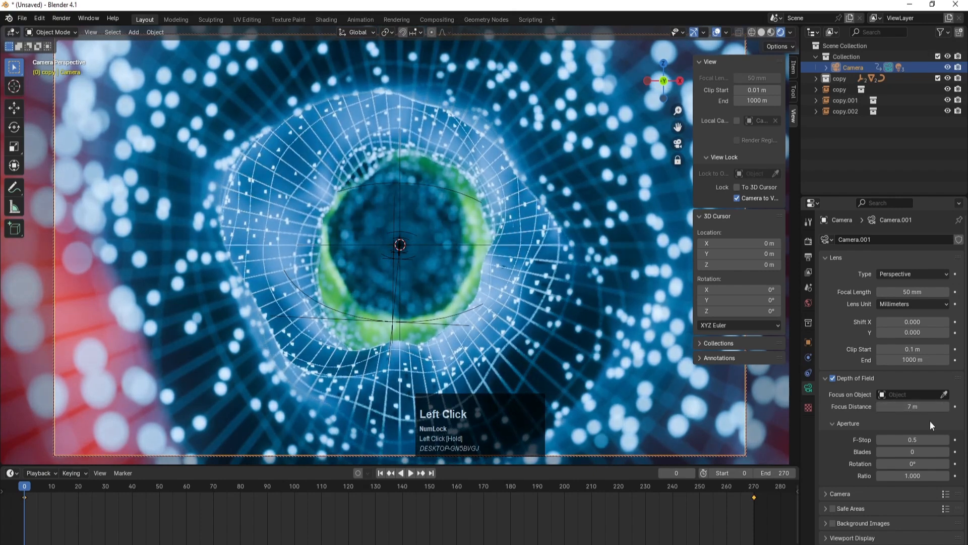
click(925, 440)
text(1)
key(Return)
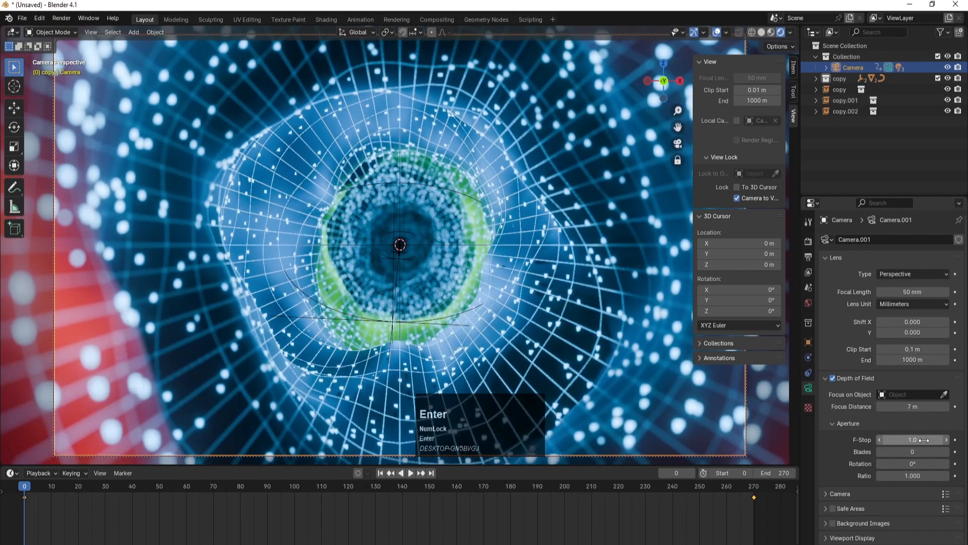
Play the animation from the start to check the depth of field, and return to the first frame
click(410, 473)
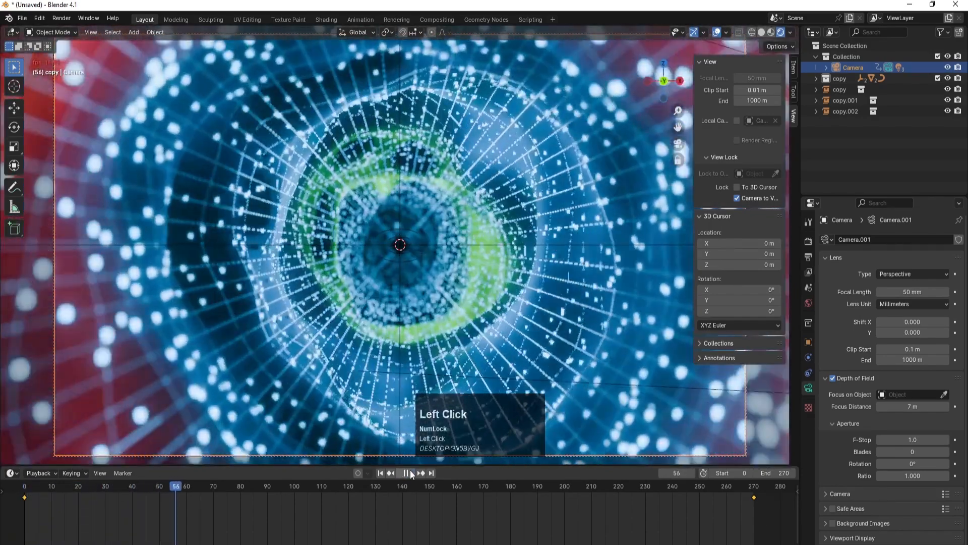
click(410, 473)
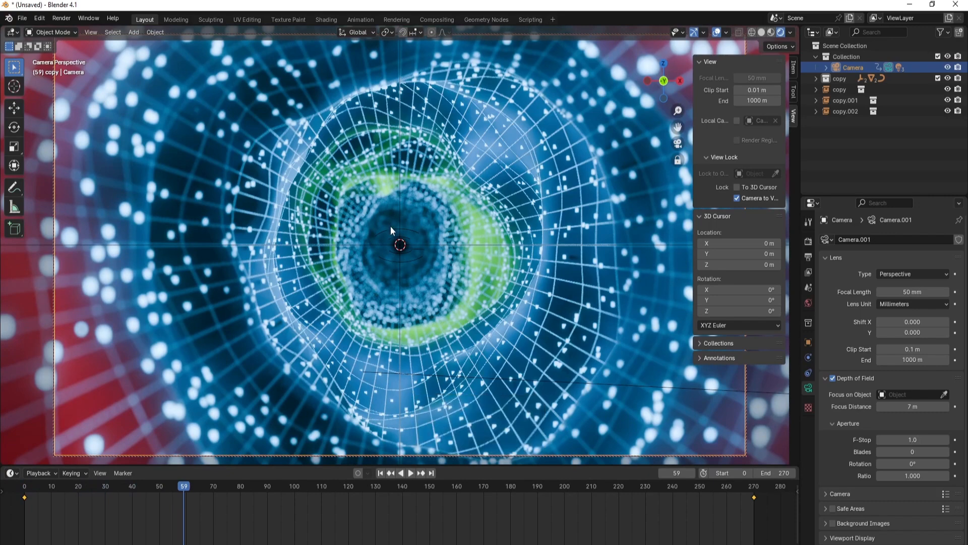
click(382, 475)
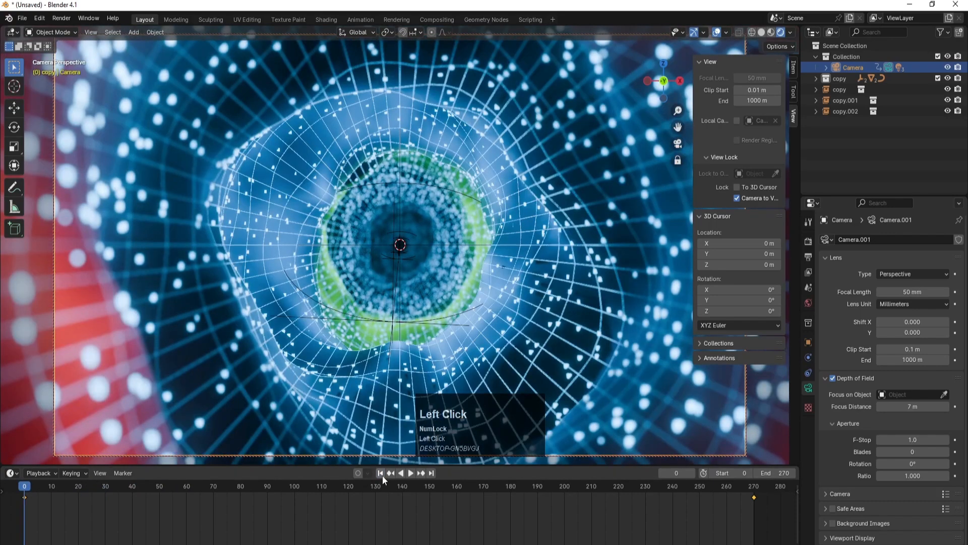
Play the animation across its loop point twice, from frames 260 and 261, and return to the first frame
click(727, 488)
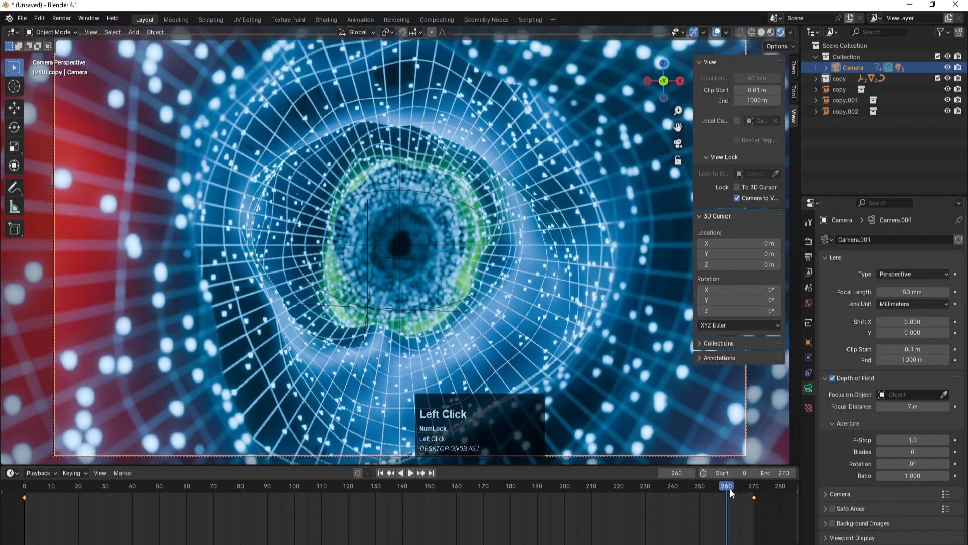
click(408, 474)
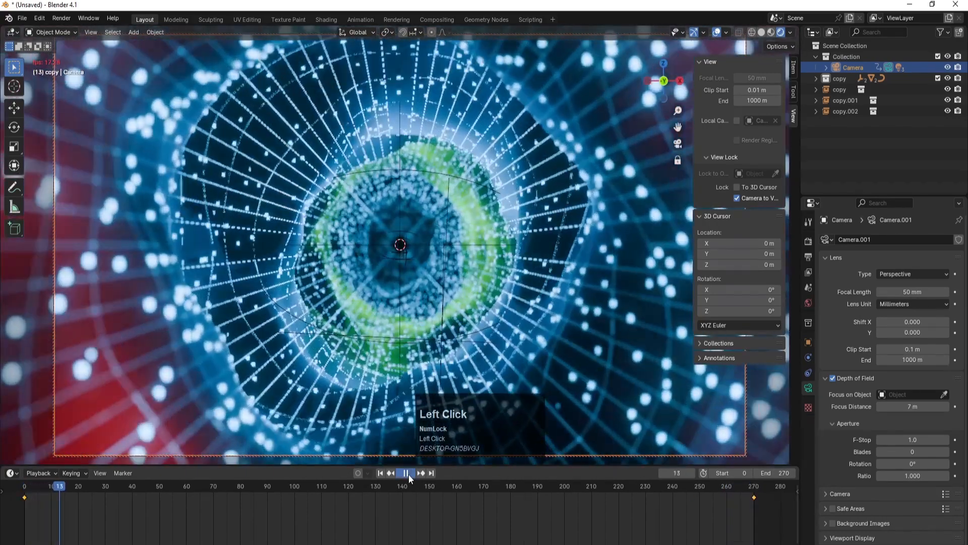
click(407, 474)
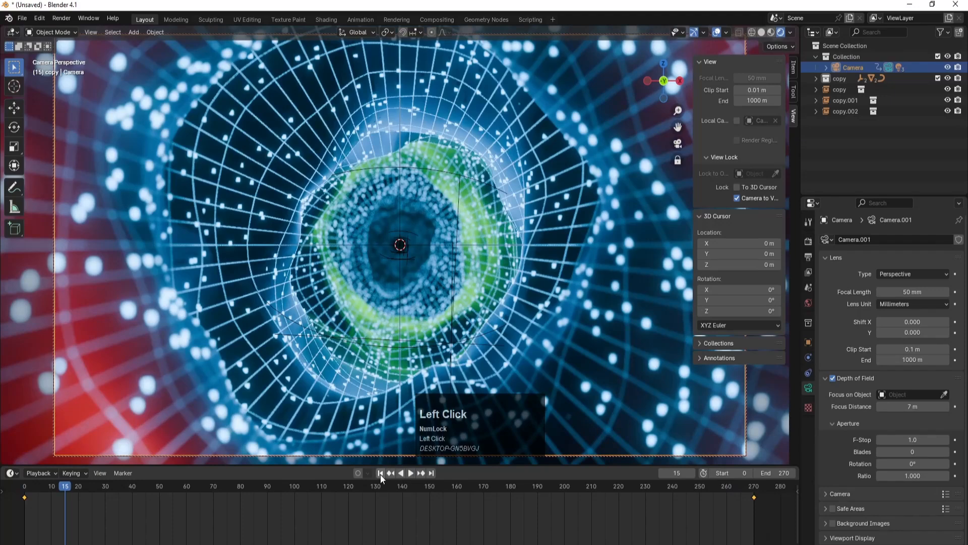
click(381, 474)
click(729, 486)
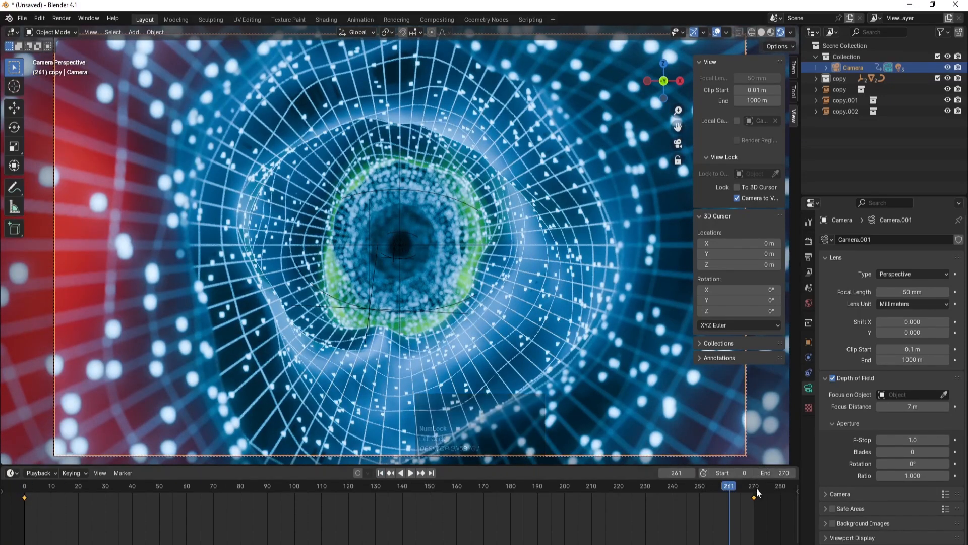
click(412, 473)
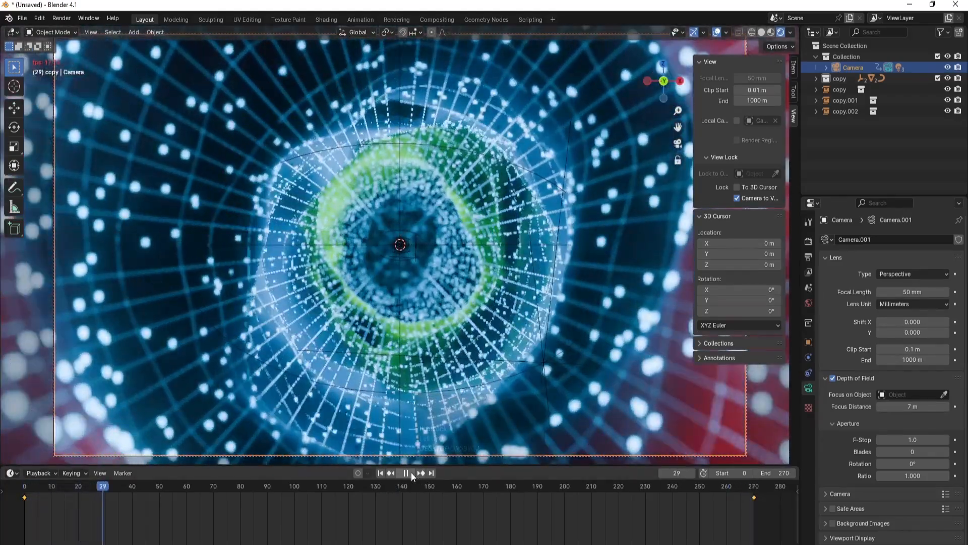
click(409, 472)
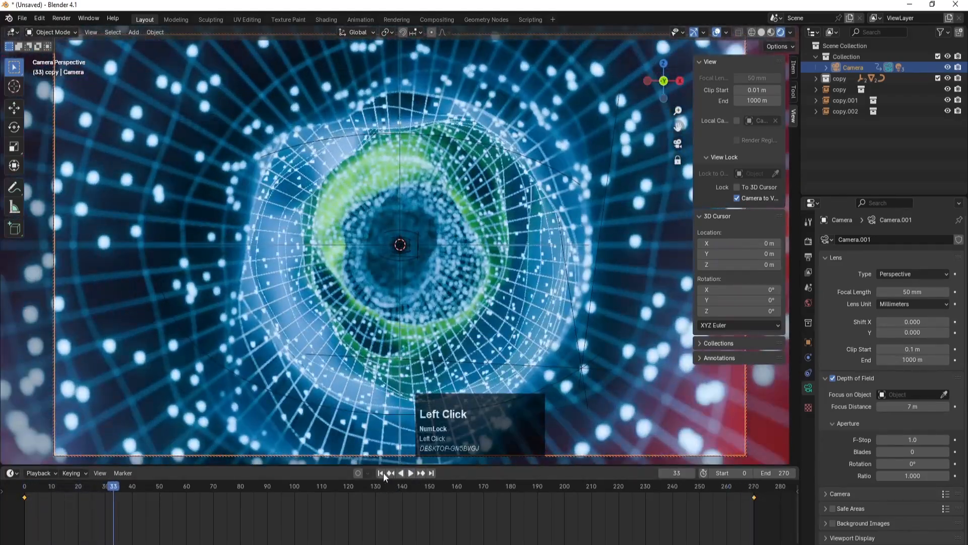
click(381, 473)
Leave the camera view and show the whole tunnel from outside in solid shading
key(KP_7)
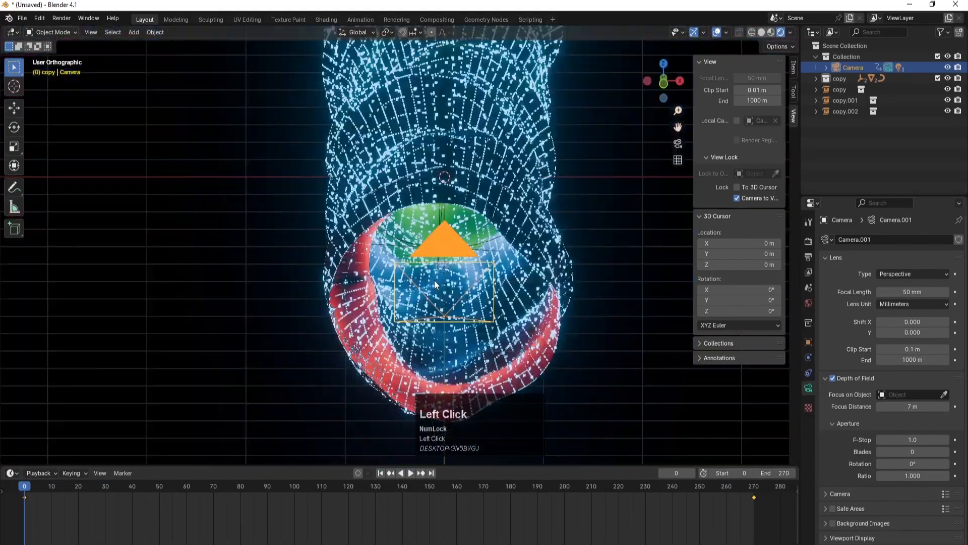
mouse_move(548, 332)
middle_down()
mouse_move(480, 268)
mouse_move(518, 276)
middle_up()
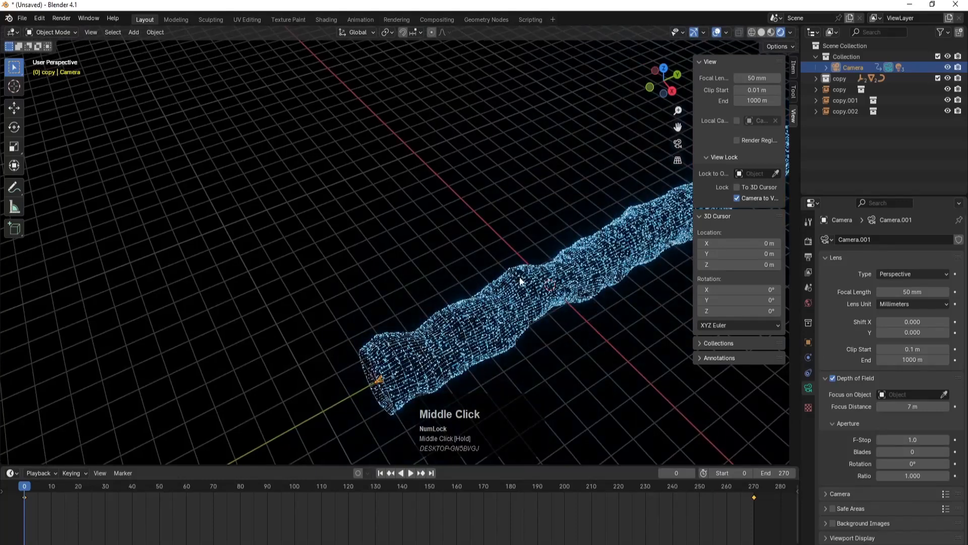
key(z)
click(527, 278)
scroll(525, 311, down, 2)
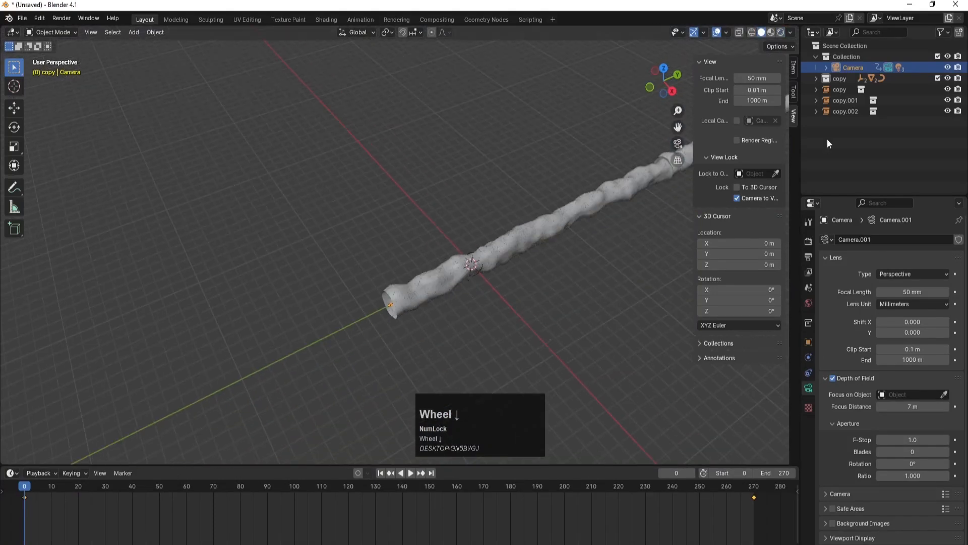
Duplicate the copy.002 instance along the Y axis so the duplicate extends the tunnel from its far end
click(837, 108)
shift+middle_drag(521, 252, 195, 238)
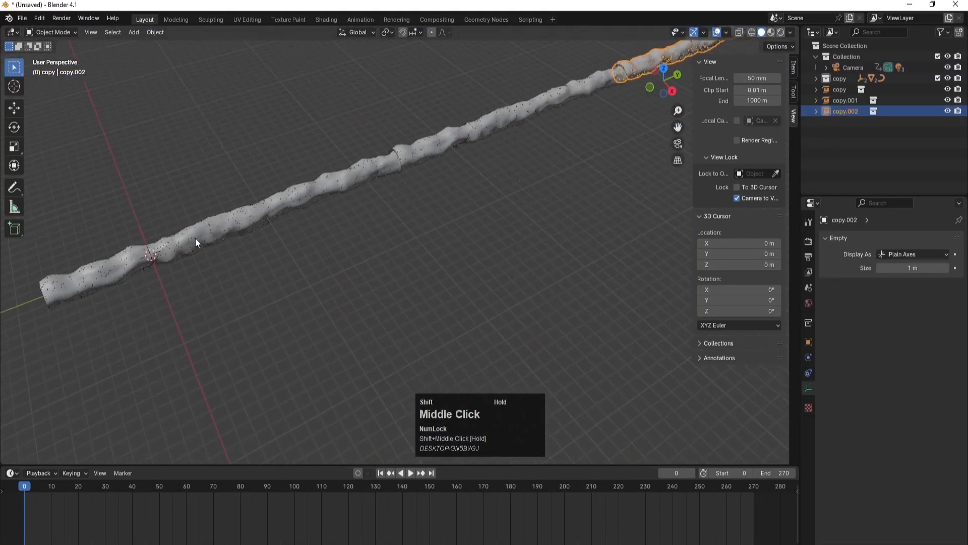
scroll(434, 154, up, 2)
shift+middle_drag(437, 157, 443, 244)
scroll(447, 246, down, 4)
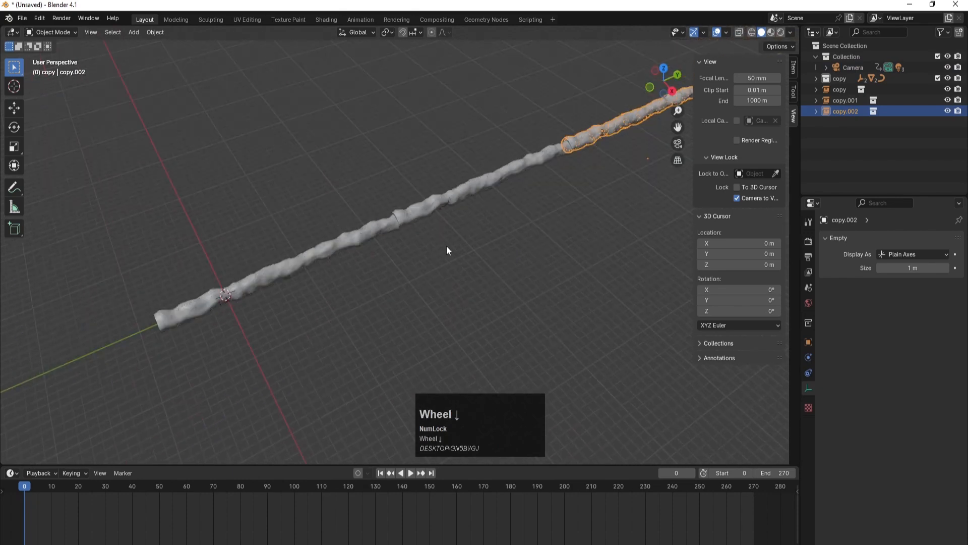
scroll(446, 246, down, 2)
shift+middle_drag(512, 244, 274, 263)
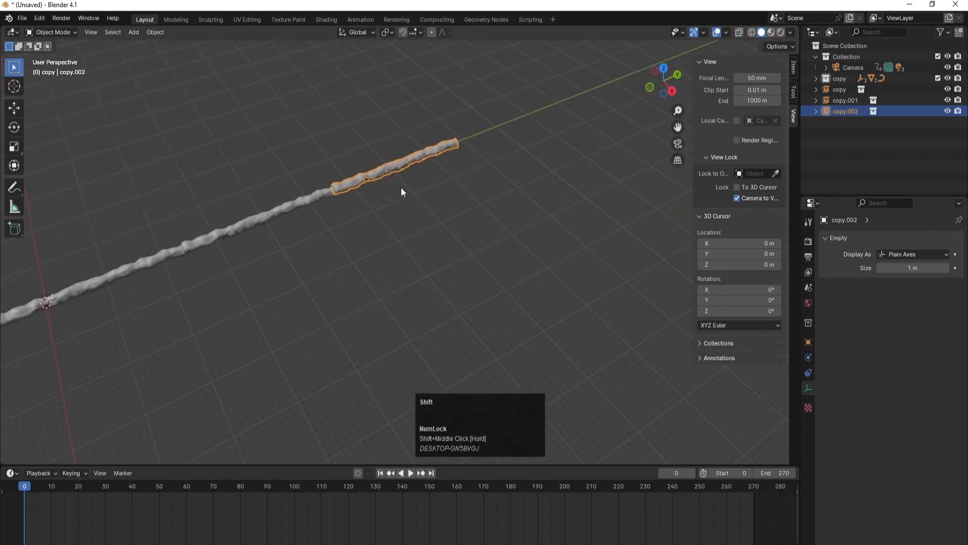
key(shift+d)
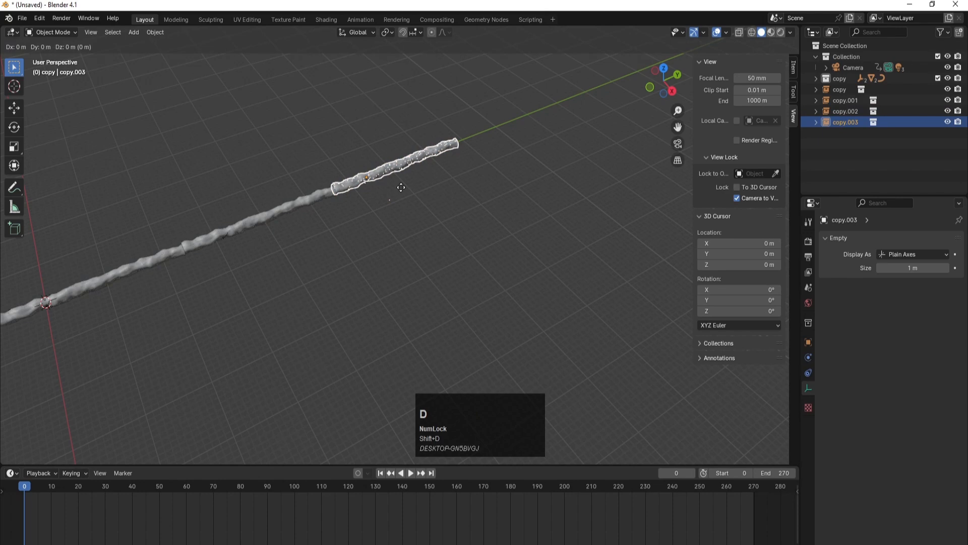
key(y)
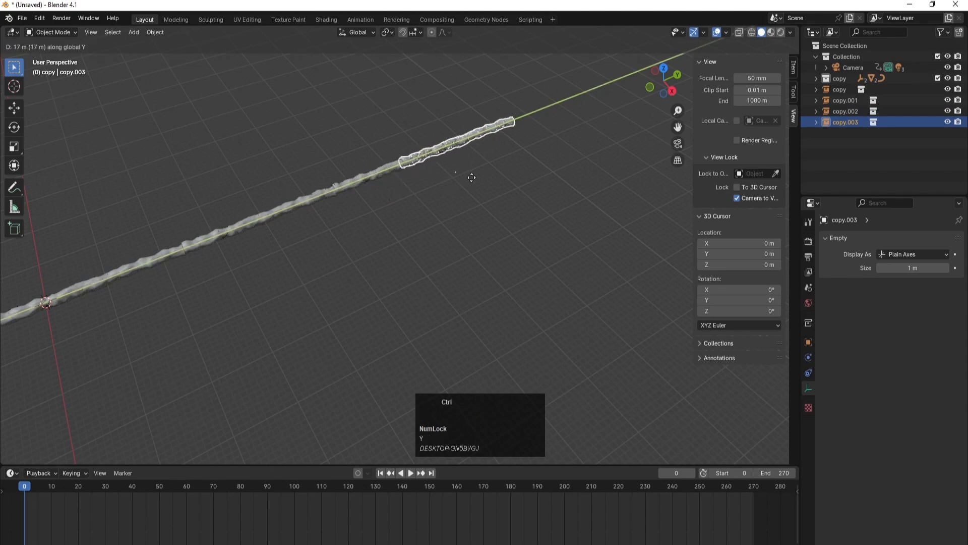
ctrl+click(525, 163)
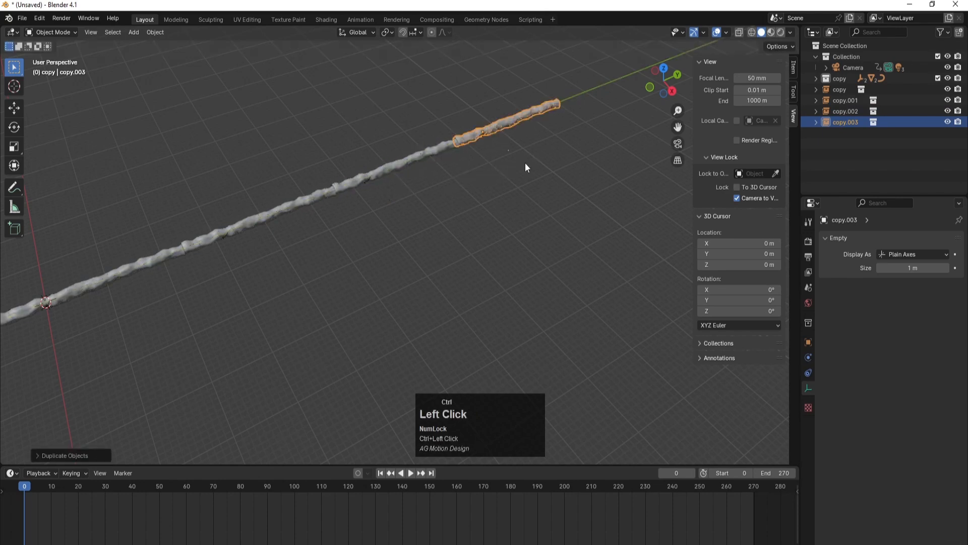
Duplicate the newest tunnel instance, copy.003, along the Y axis to add another end section, and deselect everything
key(shift+d)
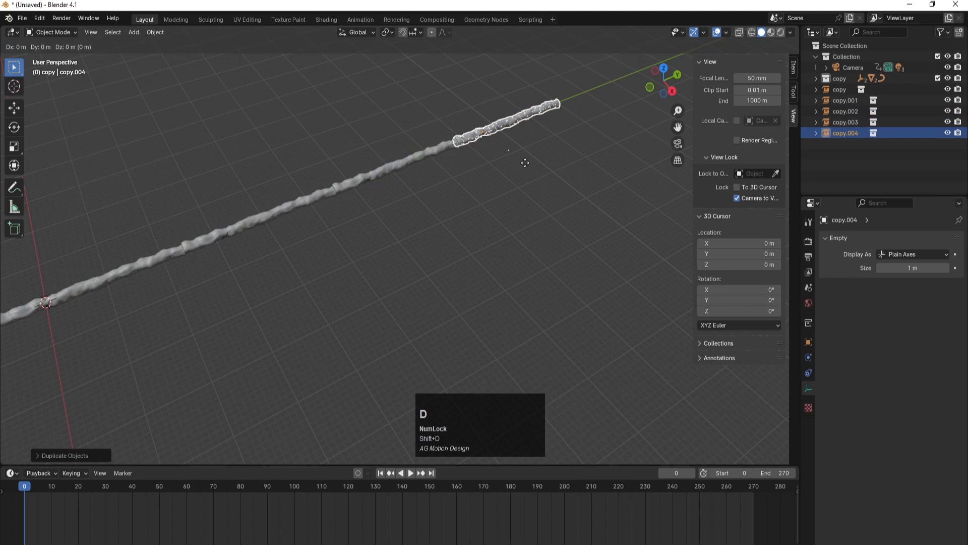
key(y)
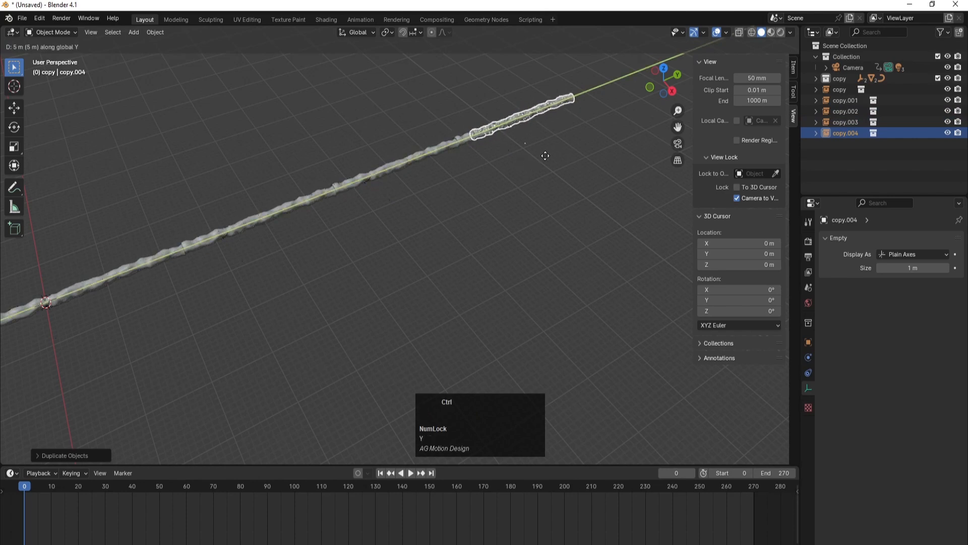
click(625, 132)
key(Num_Lock)
scroll(595, 156, down, 1)
click(576, 173)
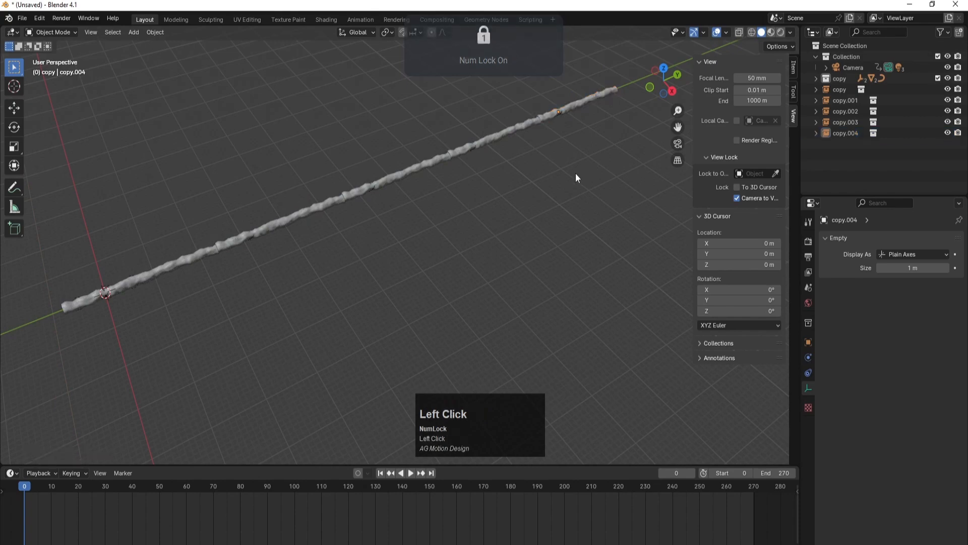
Return to the camera view and switch the viewport to rendered shading
key(KP_0)
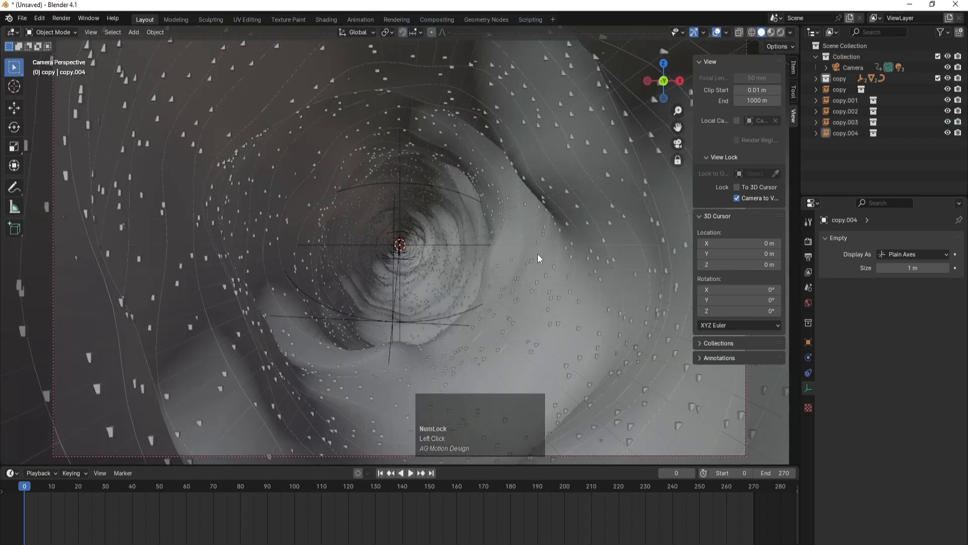
key(z)
click(545, 208)
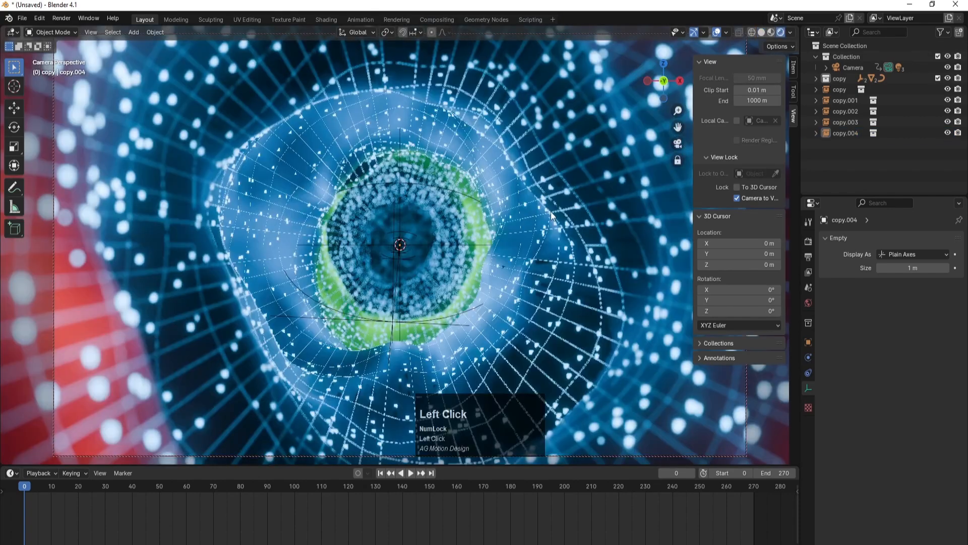
Play the animation across its loop point from frames 257 and 260, and return to the first frame
click(719, 489)
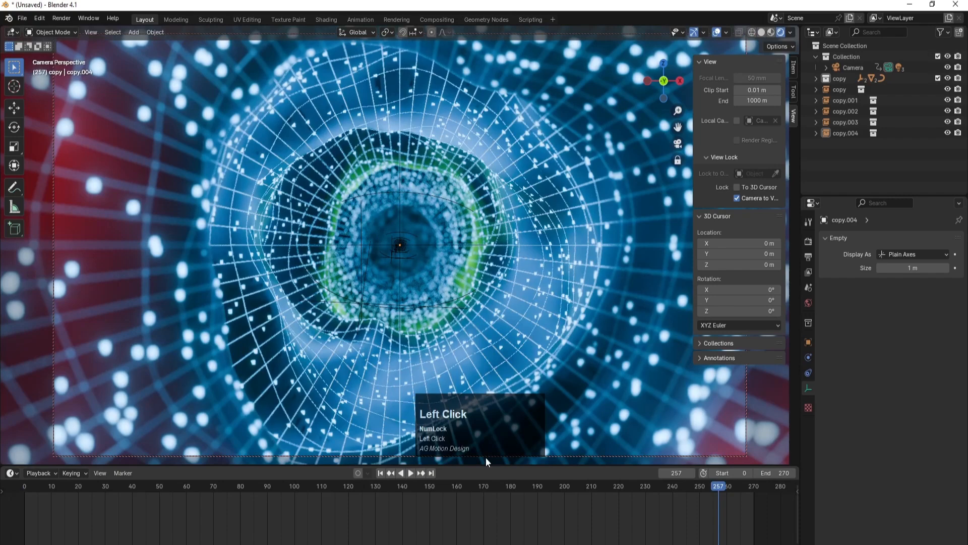
click(412, 473)
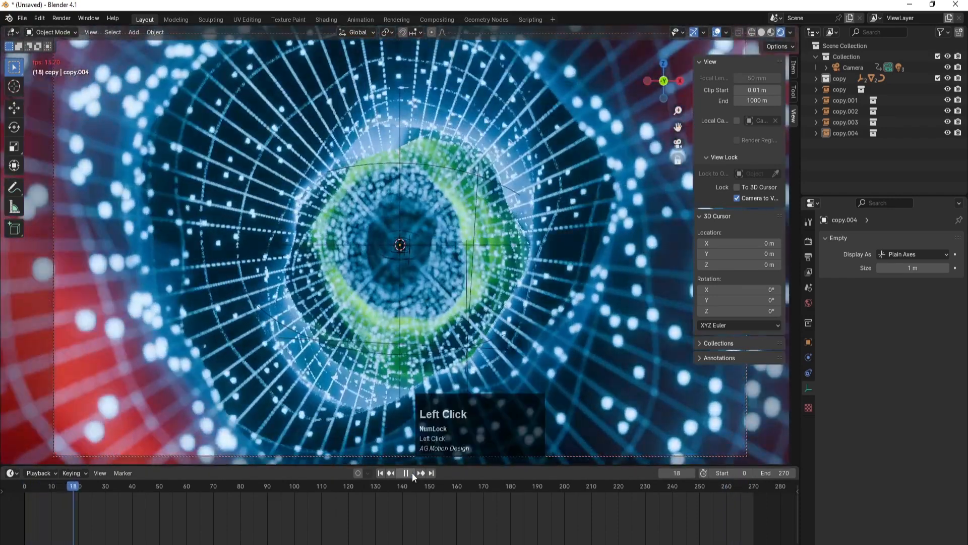
click(413, 472)
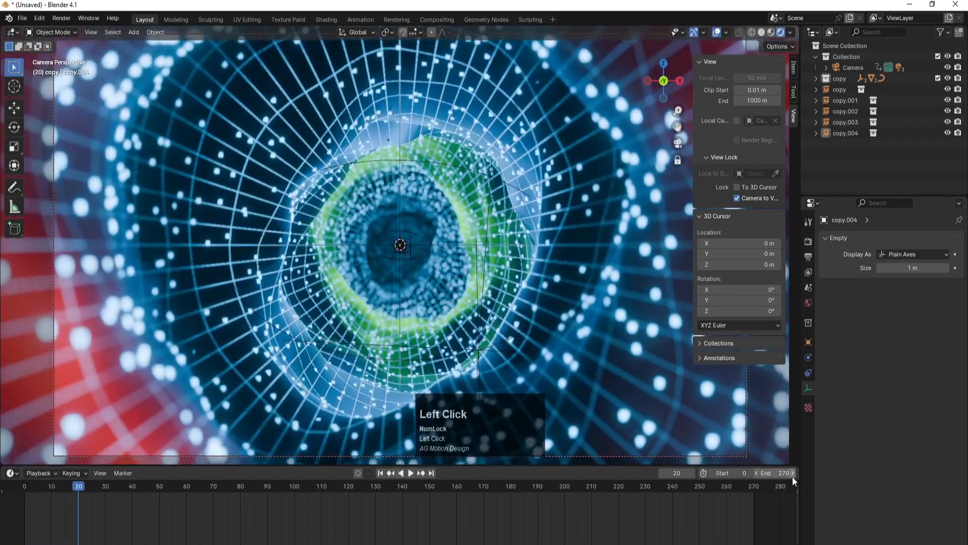
click(726, 486)
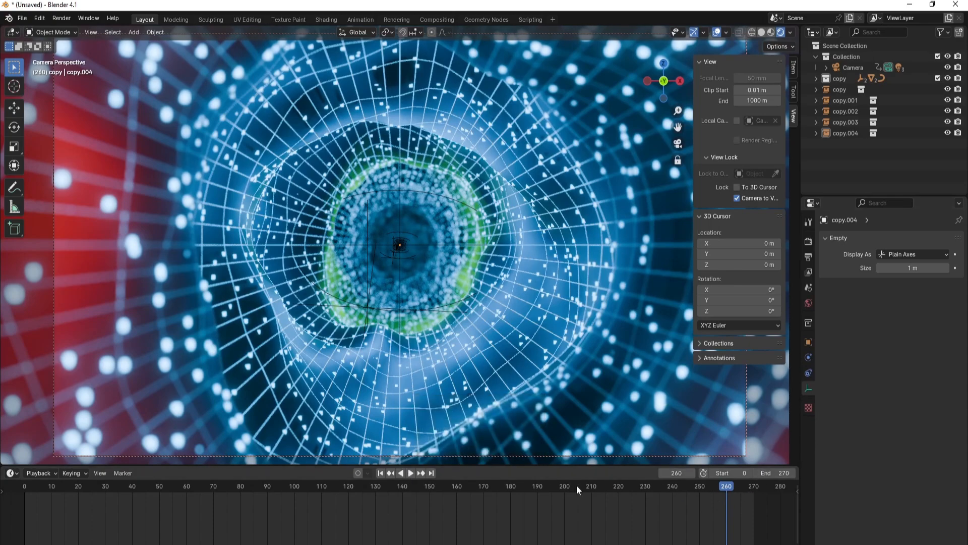
click(410, 472)
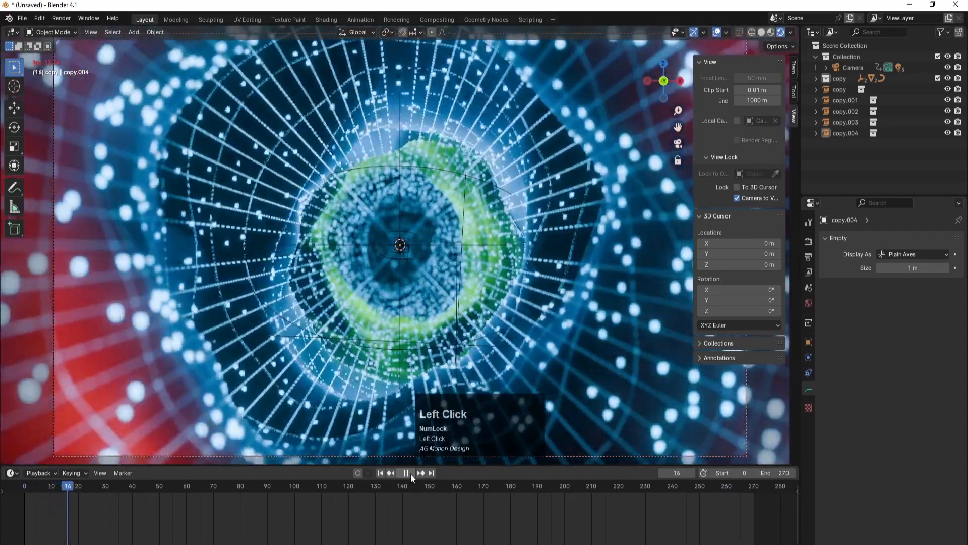
click(410, 474)
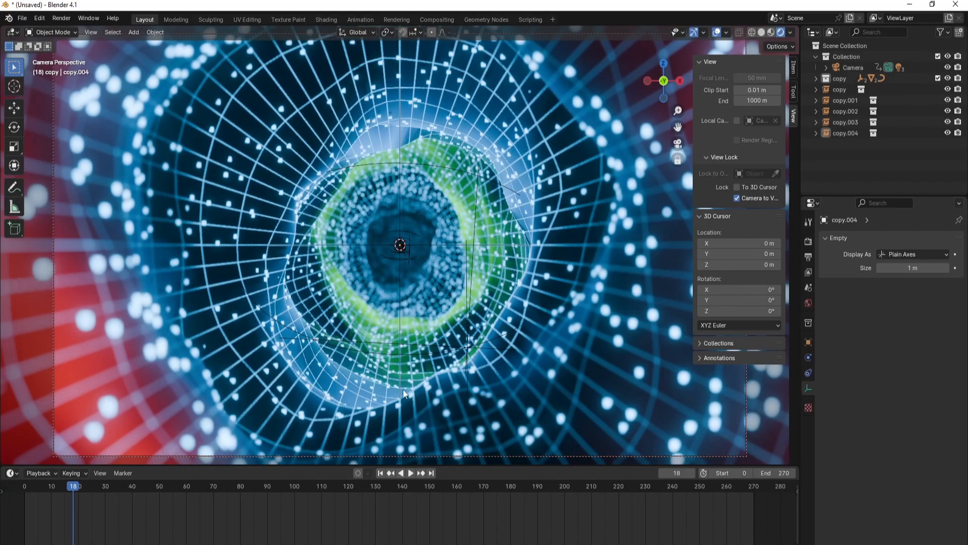
click(381, 473)
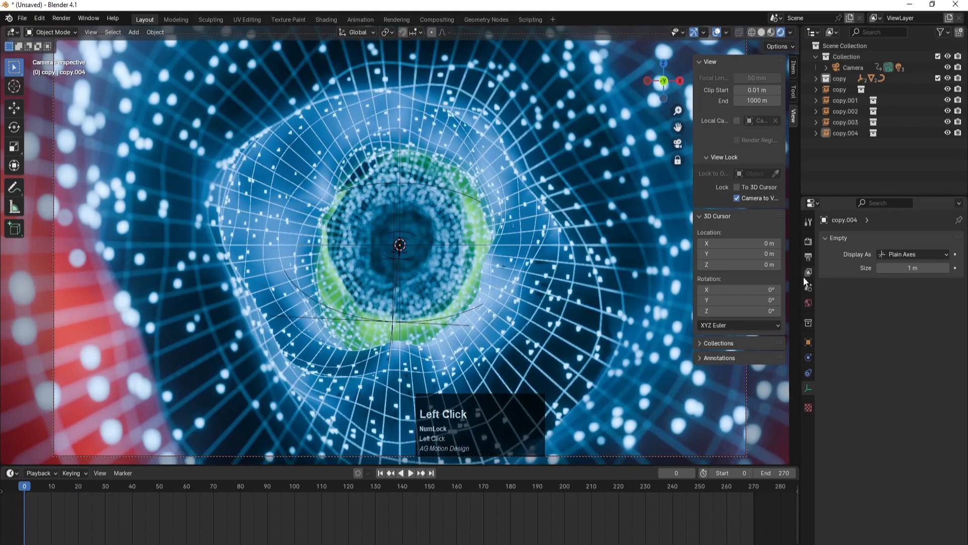
Select the camera and show its object transform properties
click(809, 241)
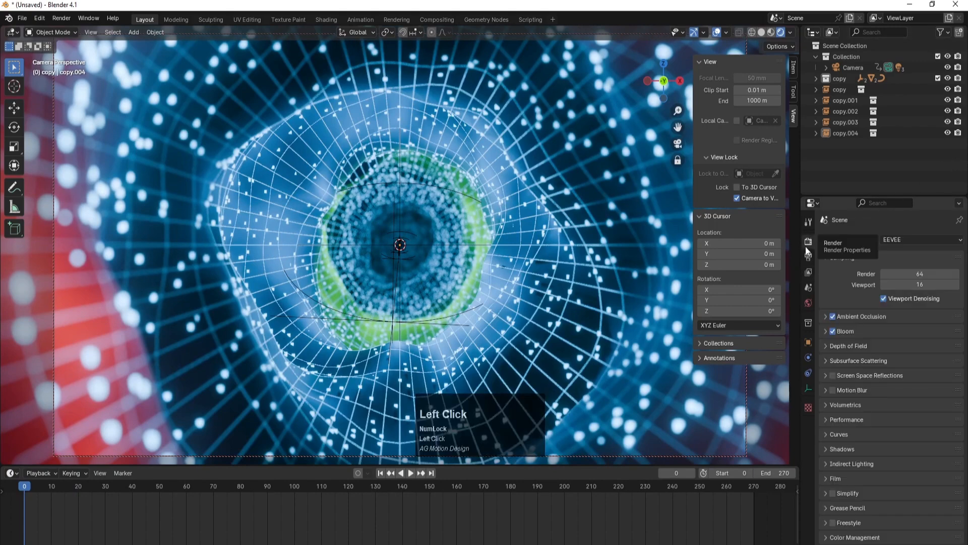
click(846, 68)
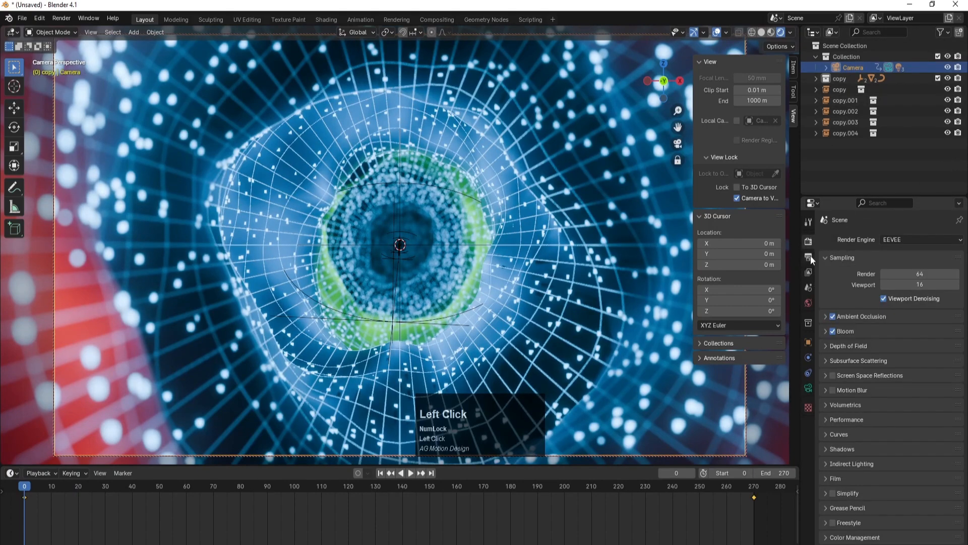
click(807, 342)
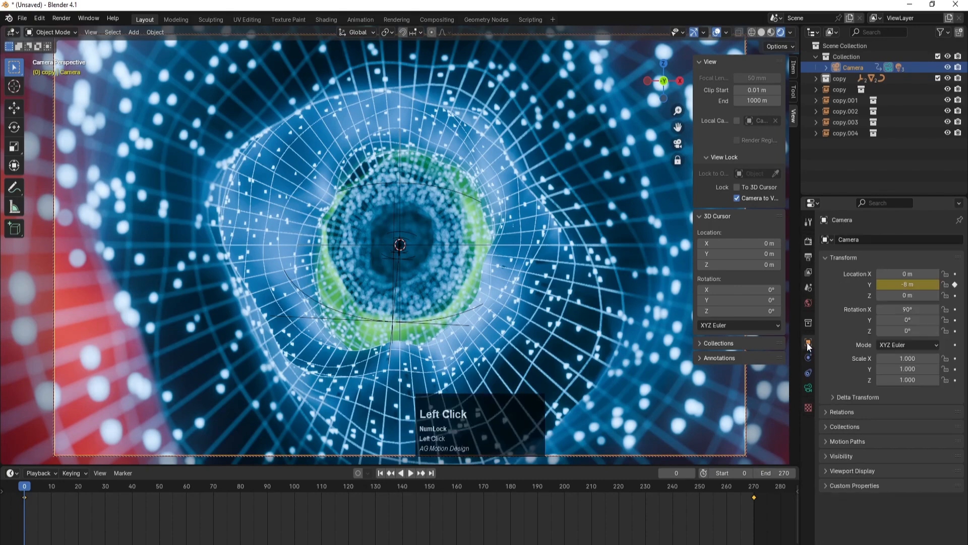
drag(906, 330, 935, 330)
click(908, 330)
text(0)
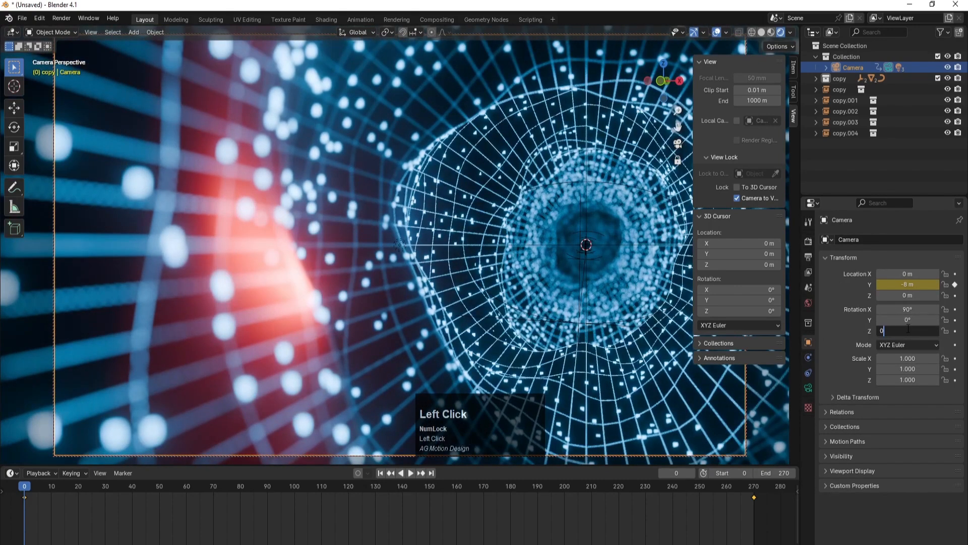
key(Return)
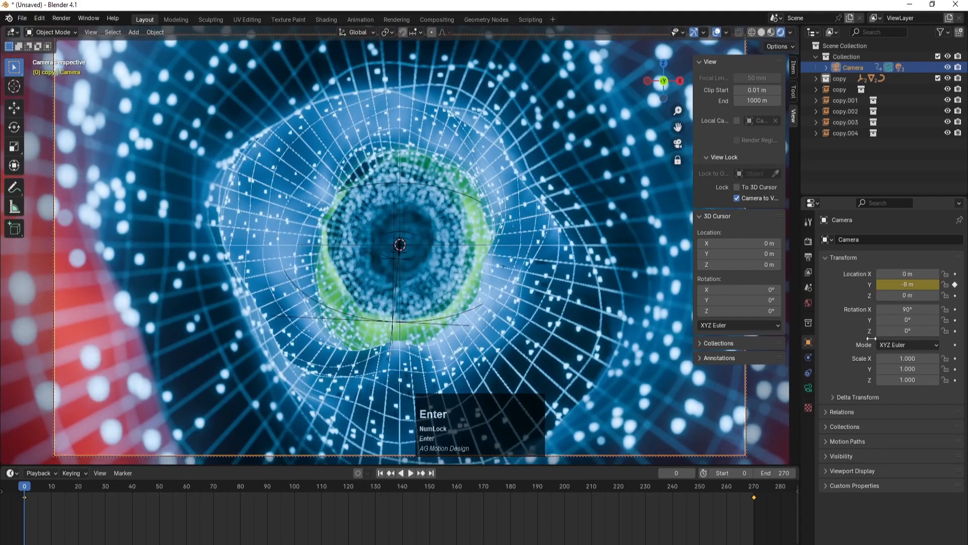
Set the camera's focal length to 30 mm, preview the flight briefly and return to the first frame
click(808, 388)
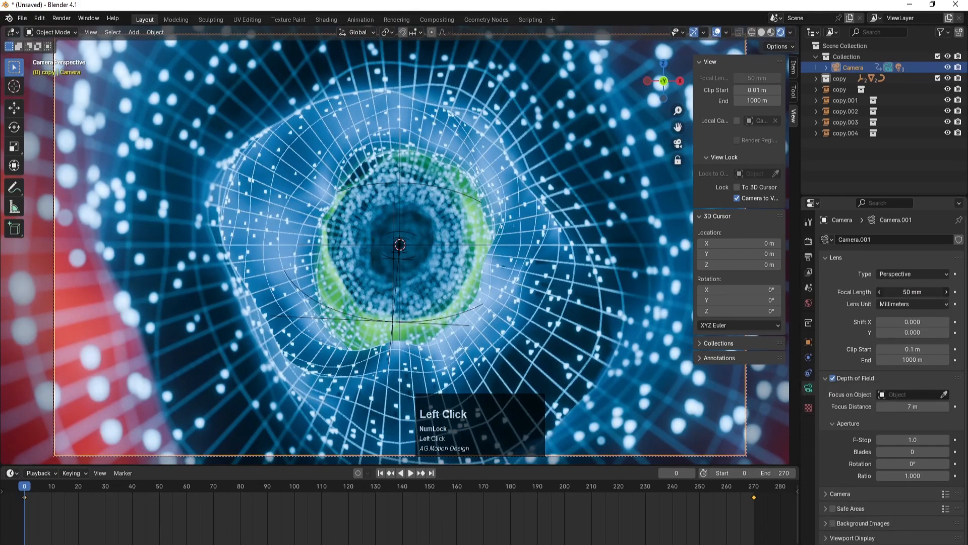
drag(918, 292, 882, 291)
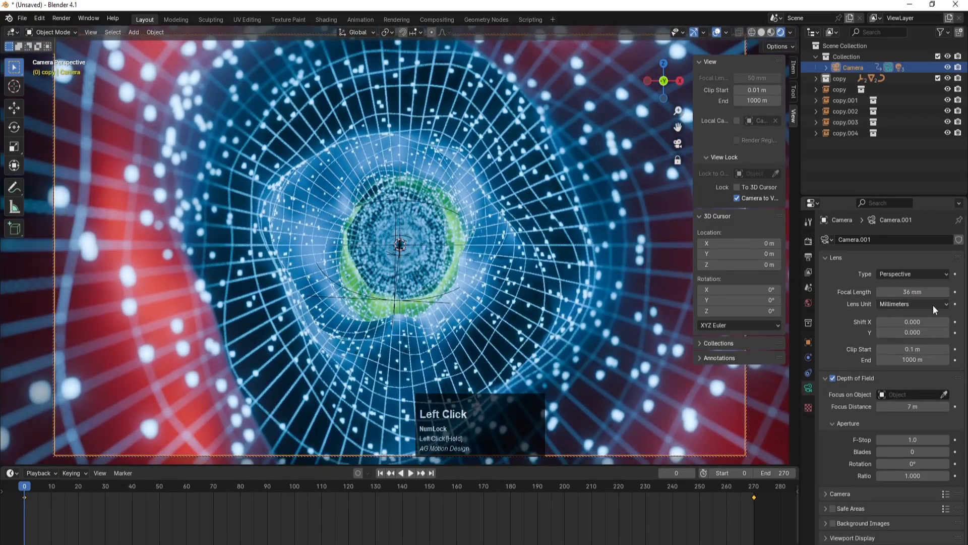
click(922, 293)
text(30)
key(Return)
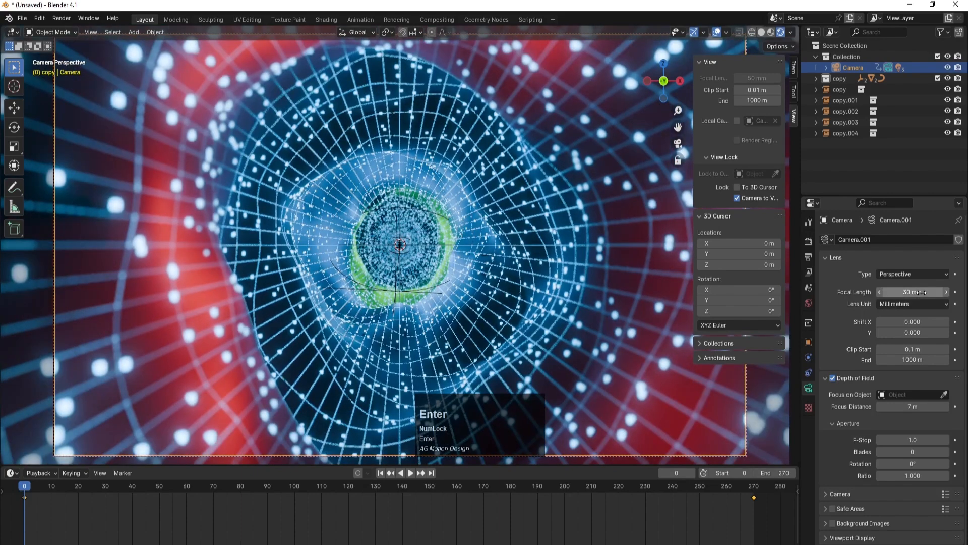
click(411, 474)
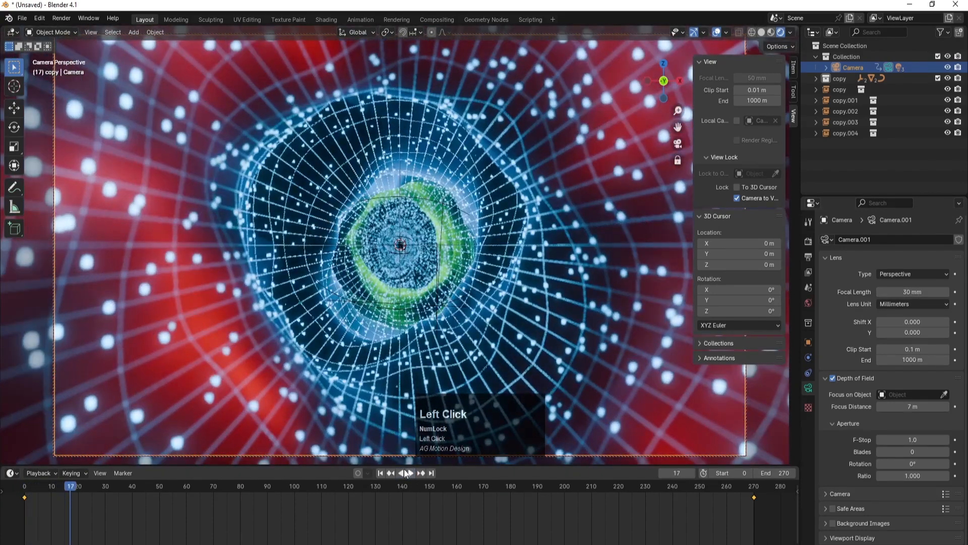
click(378, 472)
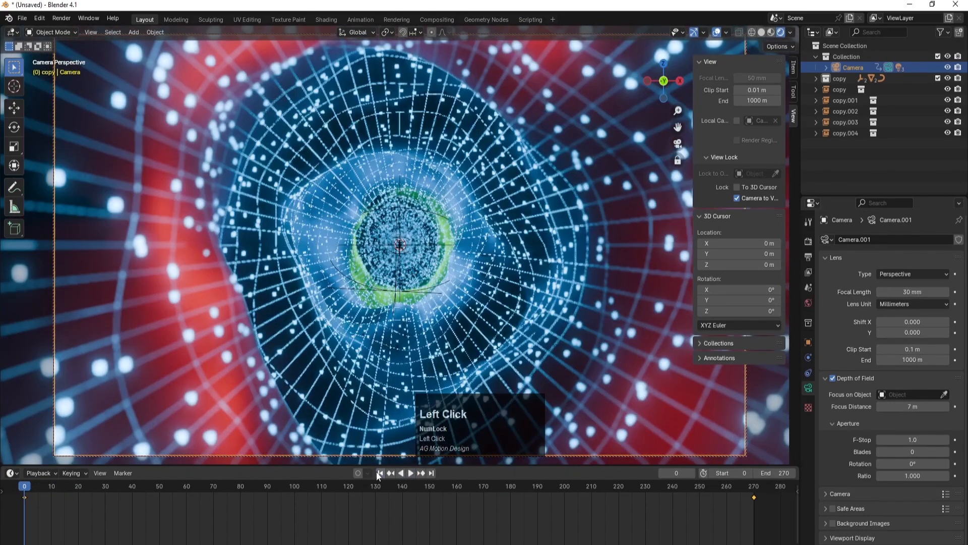
Set the camera's Z and Y rotations to 0° and keyframe the Y rotation at frame 0
click(808, 342)
drag(894, 331, 907, 322)
click(901, 333)
text(0)
key(Return)
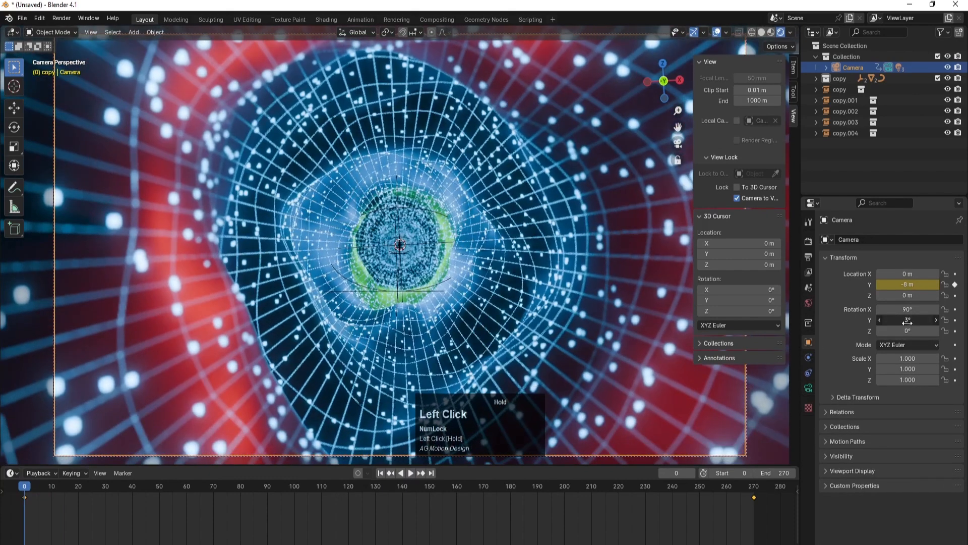
click(907, 321)
text(0)
key(Return)
click(955, 319)
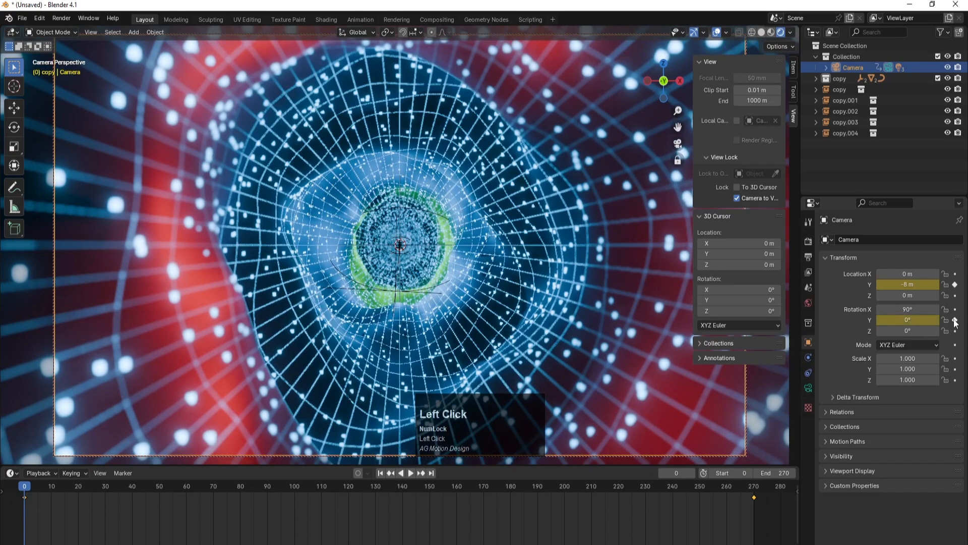
At frame 270, set the camera's Y rotation to 360° and keyframe it
drag(735, 500, 755, 486)
click(918, 319)
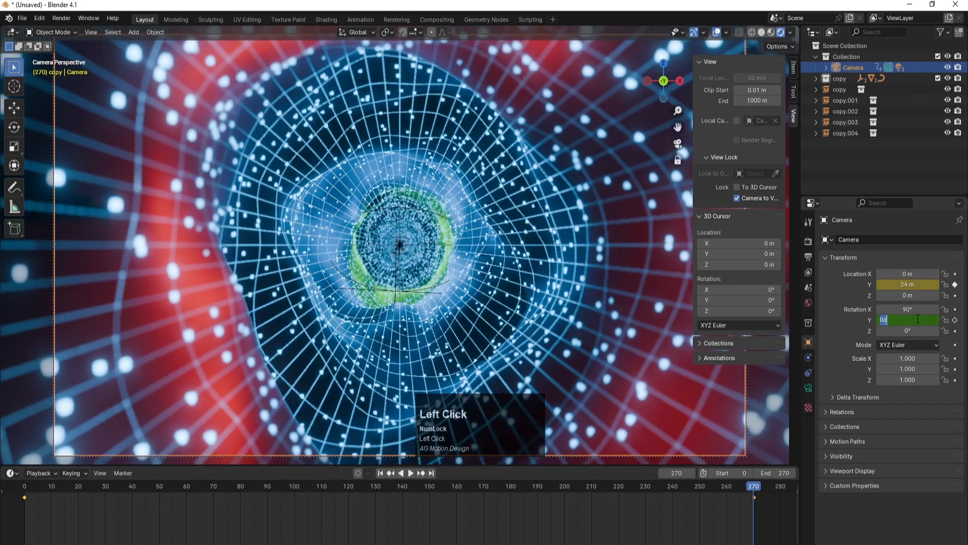
text(360)
key(Return)
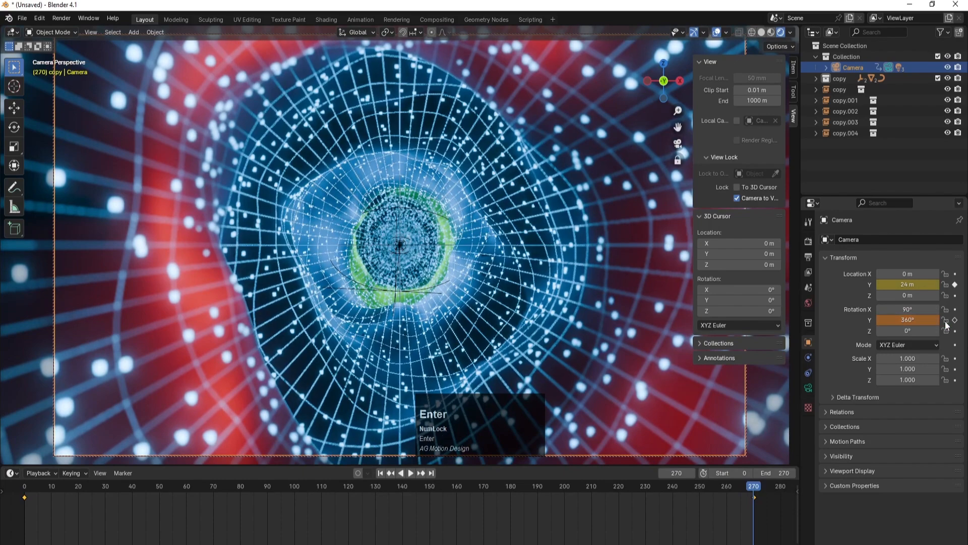
click(955, 321)
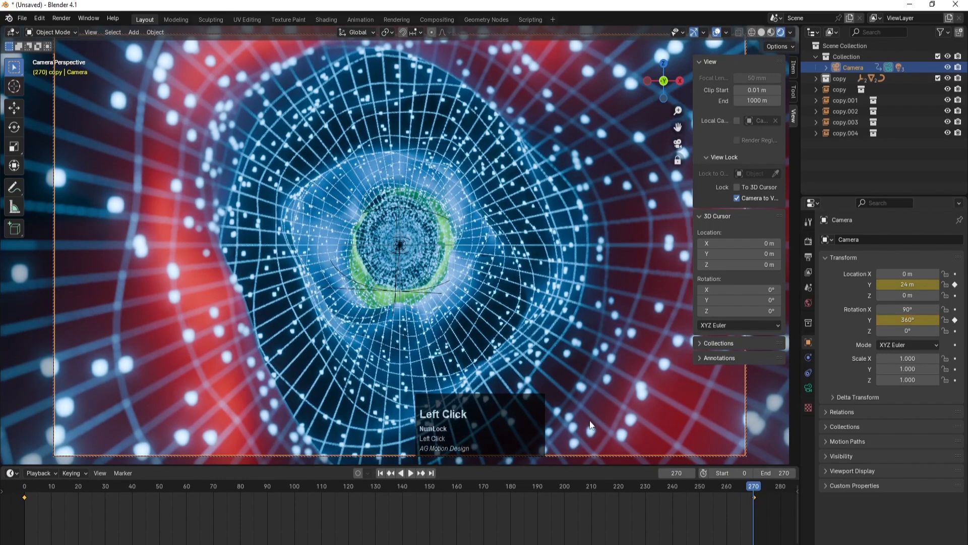
Play the rotating camera flight from the first frame, and play it across the loop point from frame 260
click(379, 472)
click(416, 474)
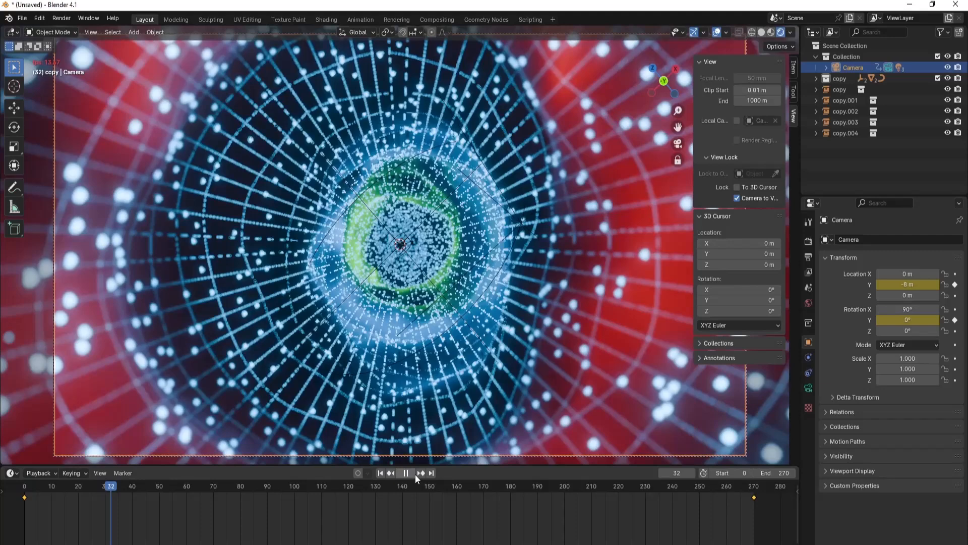
click(415, 474)
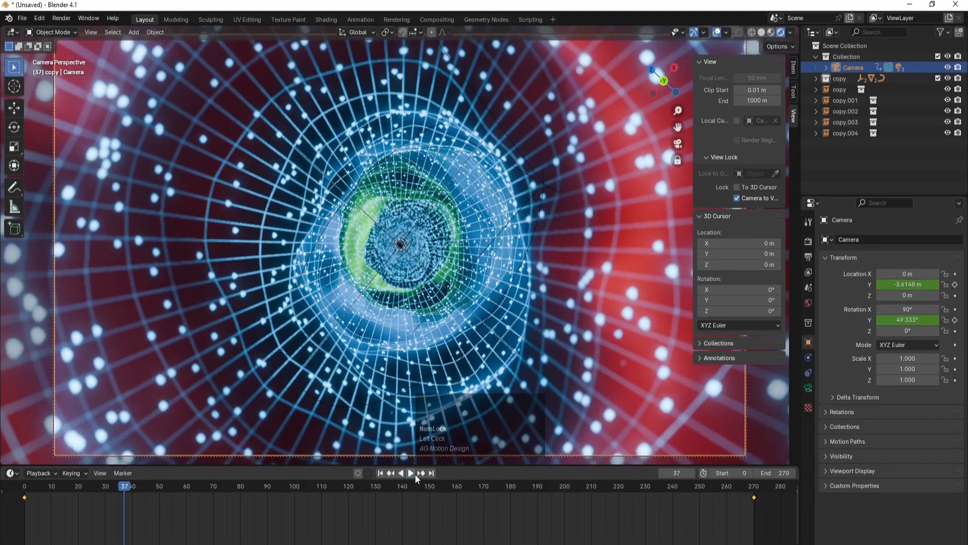
click(726, 489)
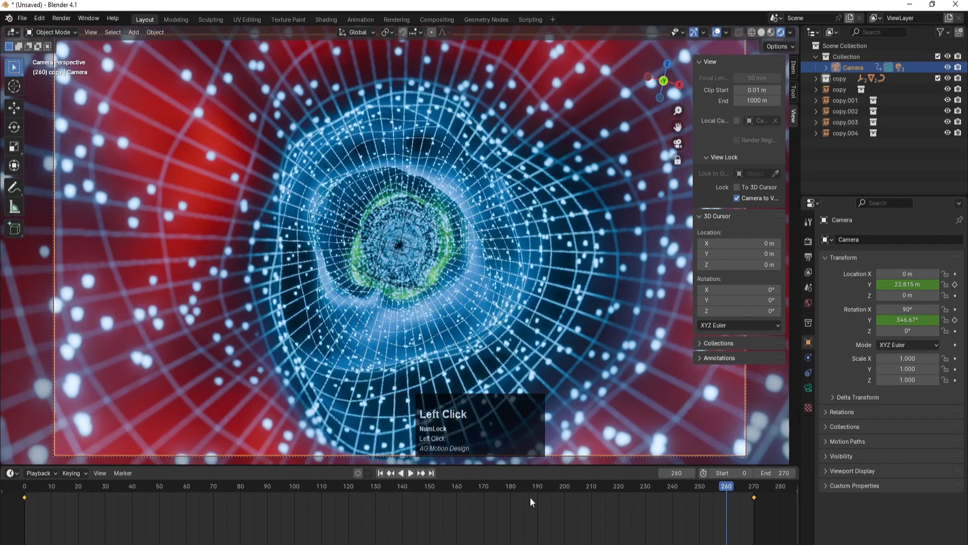
click(411, 474)
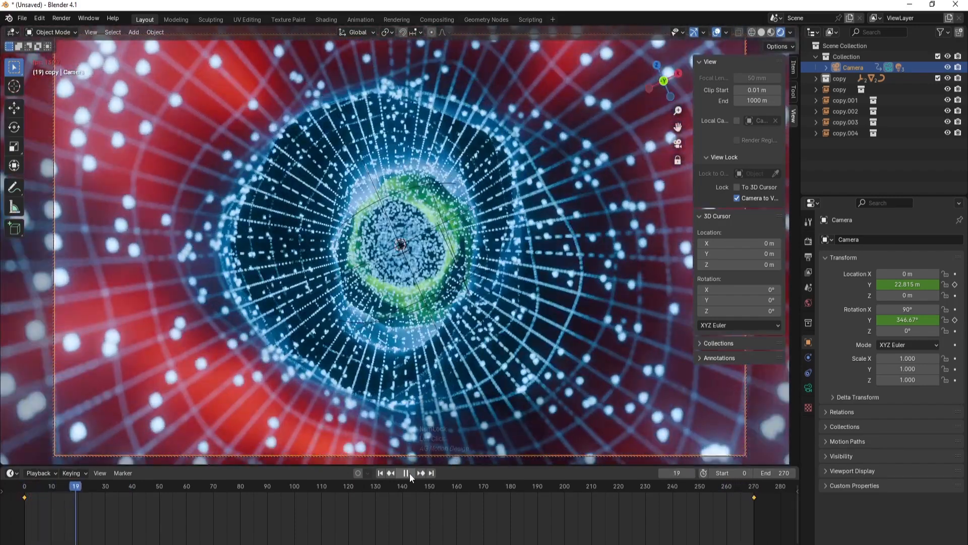
click(410, 473)
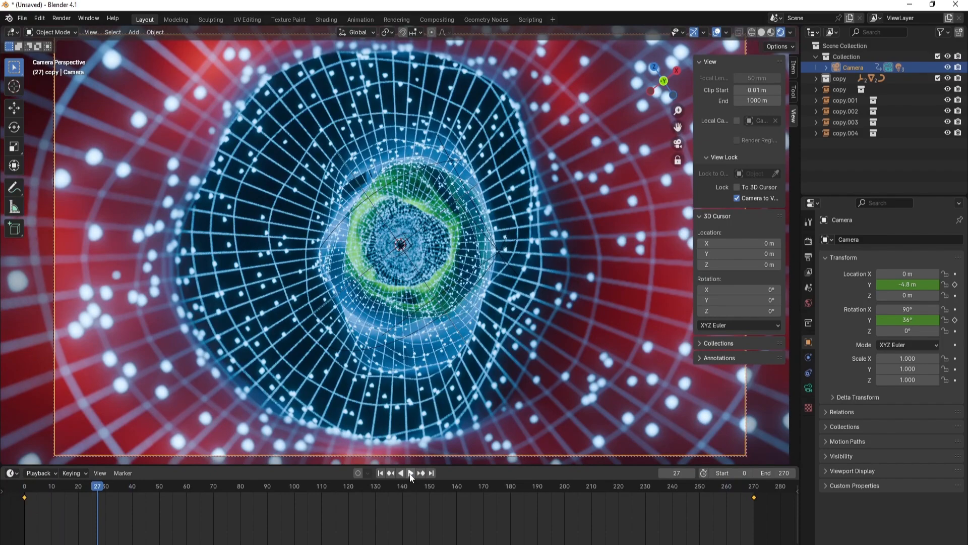
click(411, 474)
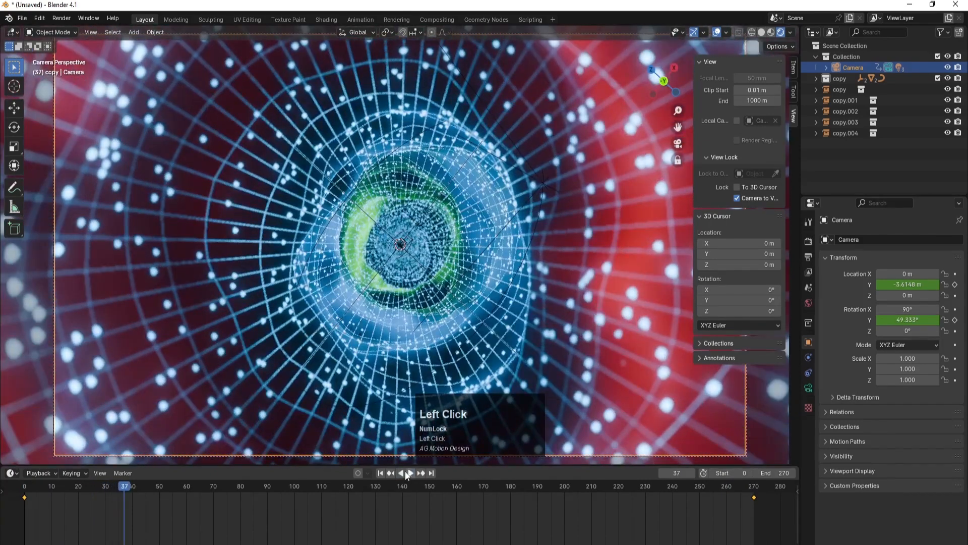